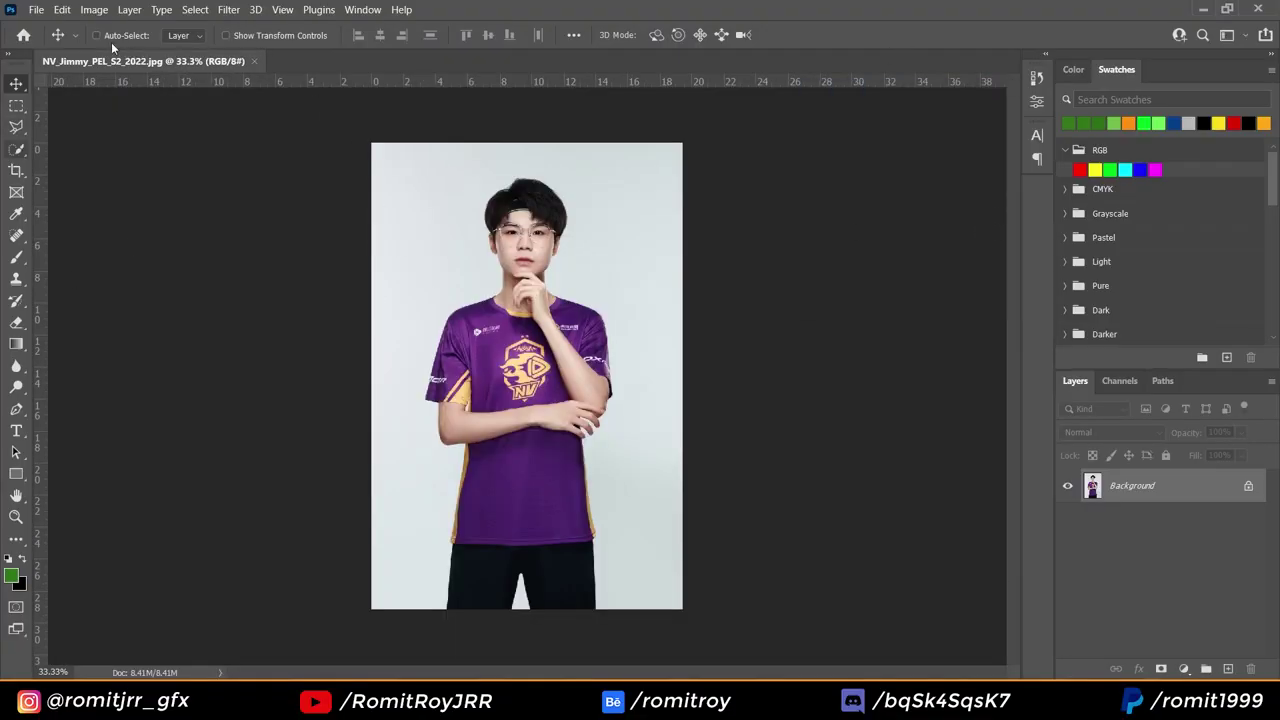
Select the subject in NV_Jimmy_PEL_S2_2022.jpg with Select Subject and hide the background with a layer mask.
click(16, 148)
click(100, 163)
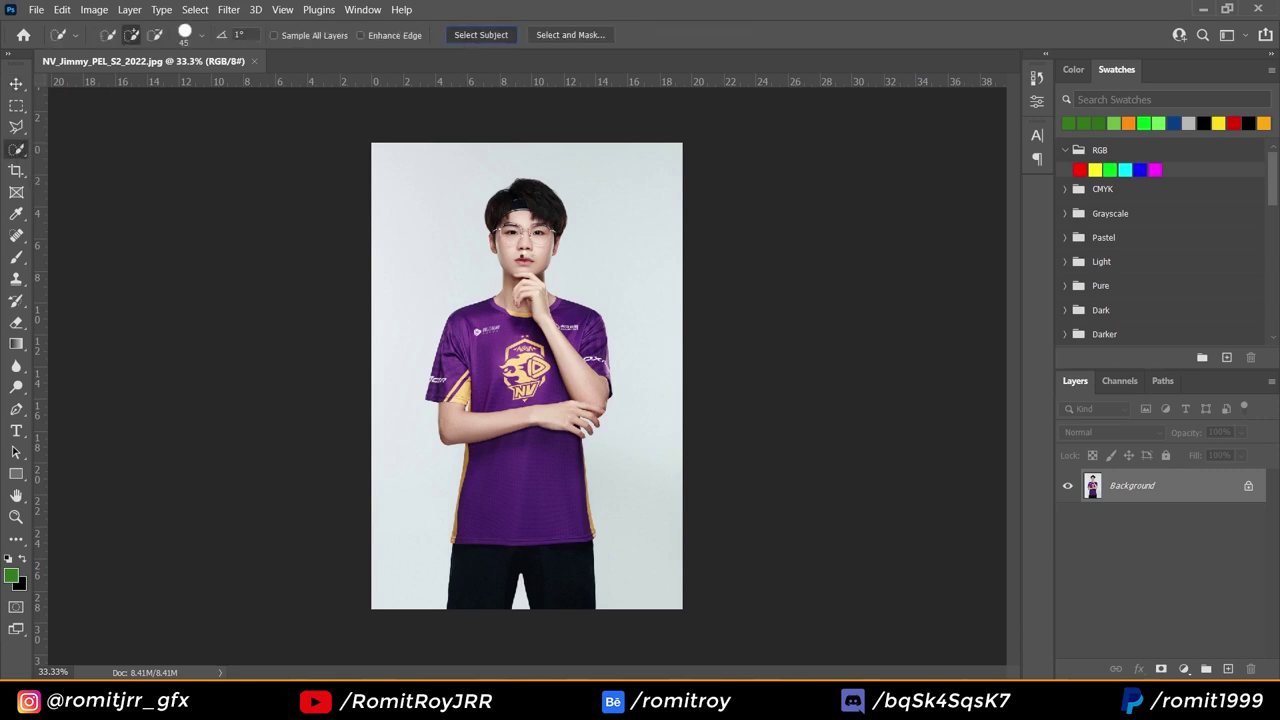
click(481, 35)
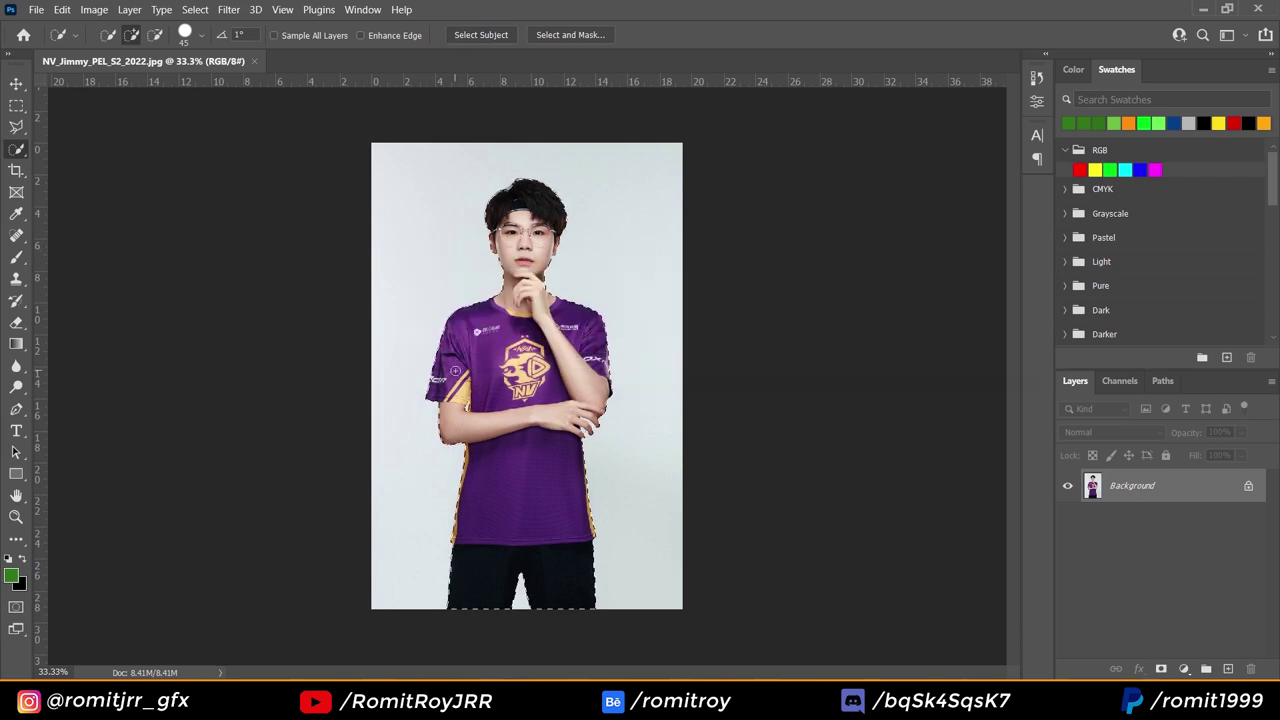
key(ctrl+1)
scroll(451, 363, up, 4)
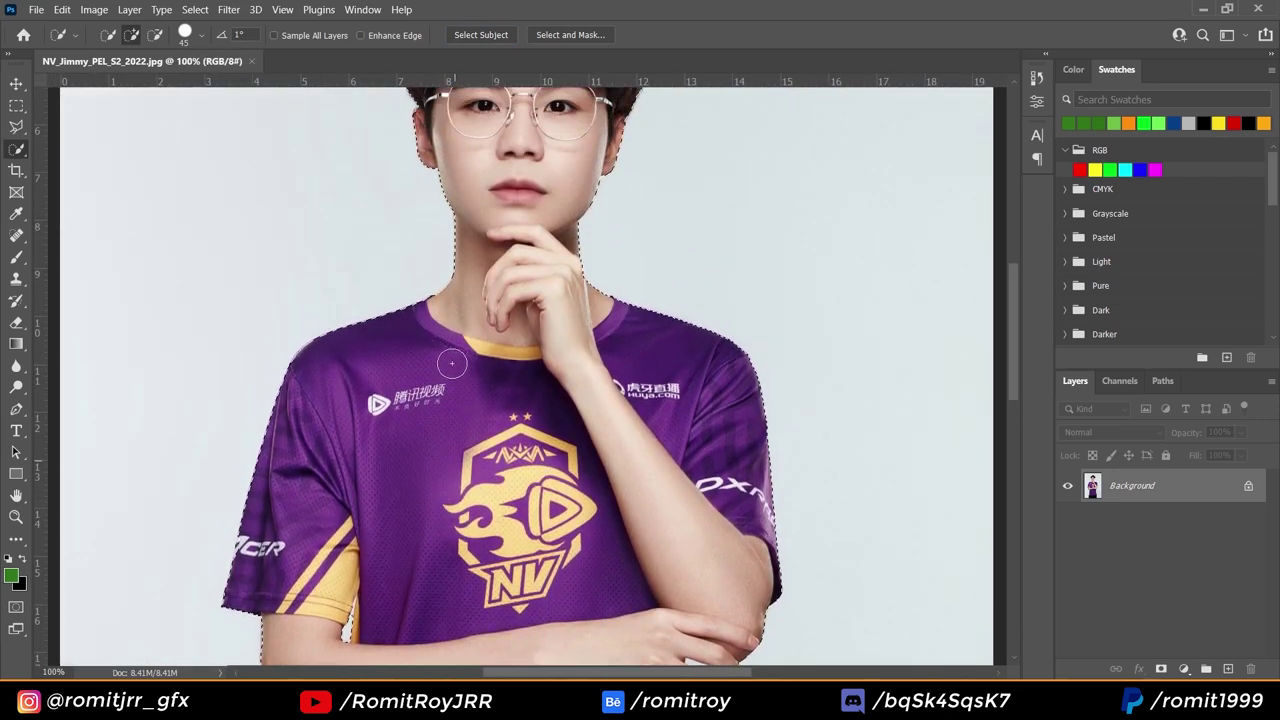
scroll(451, 363, up, 5)
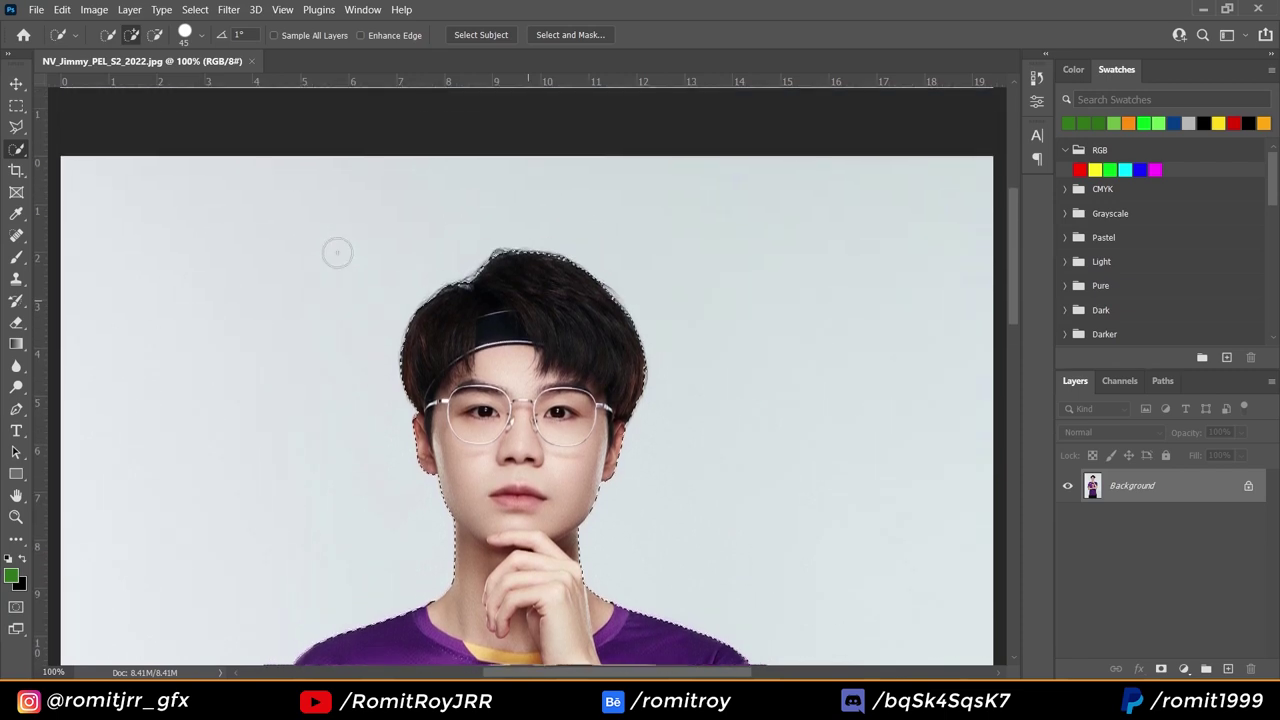
scroll(337, 253, up, 3)
drag(1012, 237, 1012, 306)
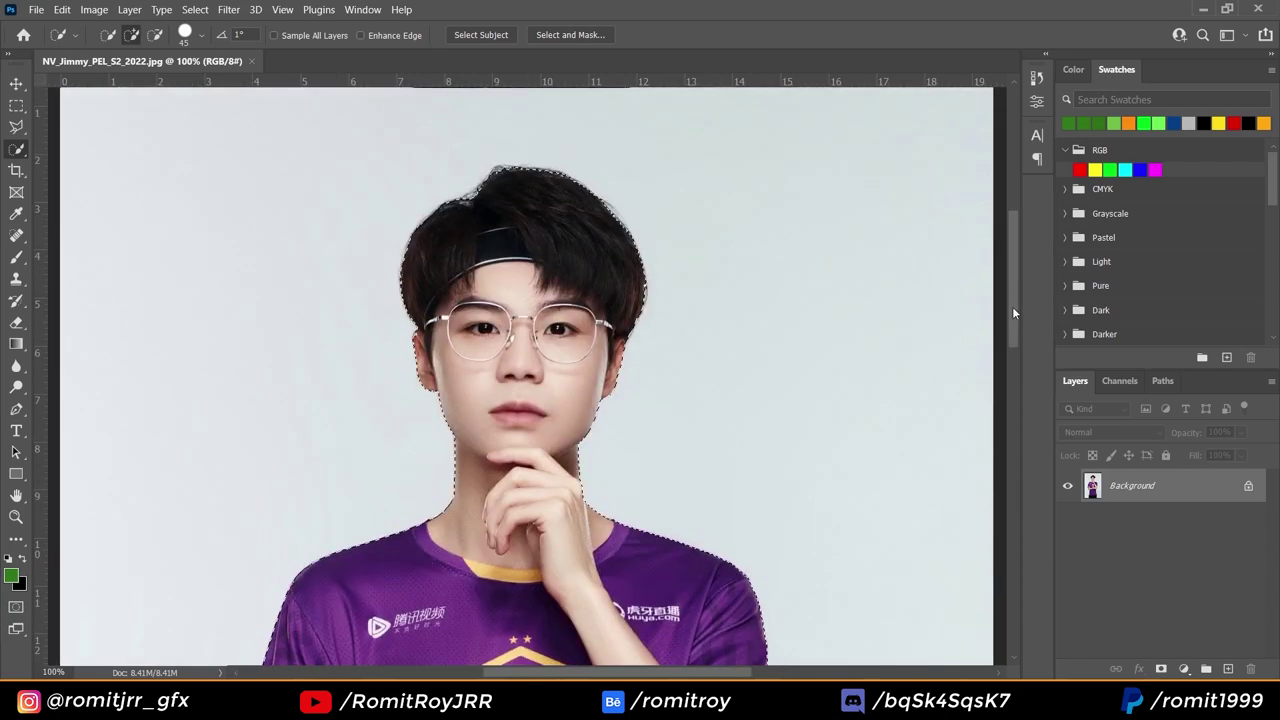
click(1161, 668)
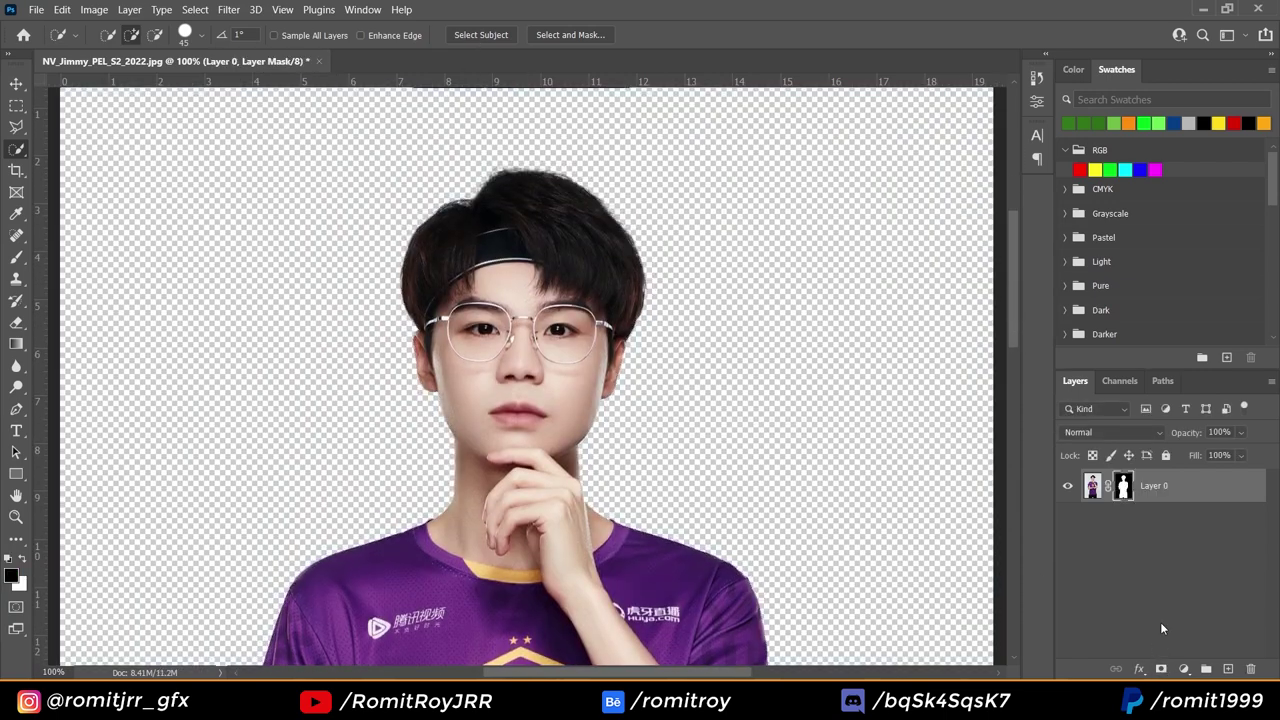
Save the masked portrait as NV_Jimmy_PEL_S2_2022.psd in the Lineup Poster - NVXQF folder.
click(16, 83)
key(ctrl+minus)
key(ctrl+minus)
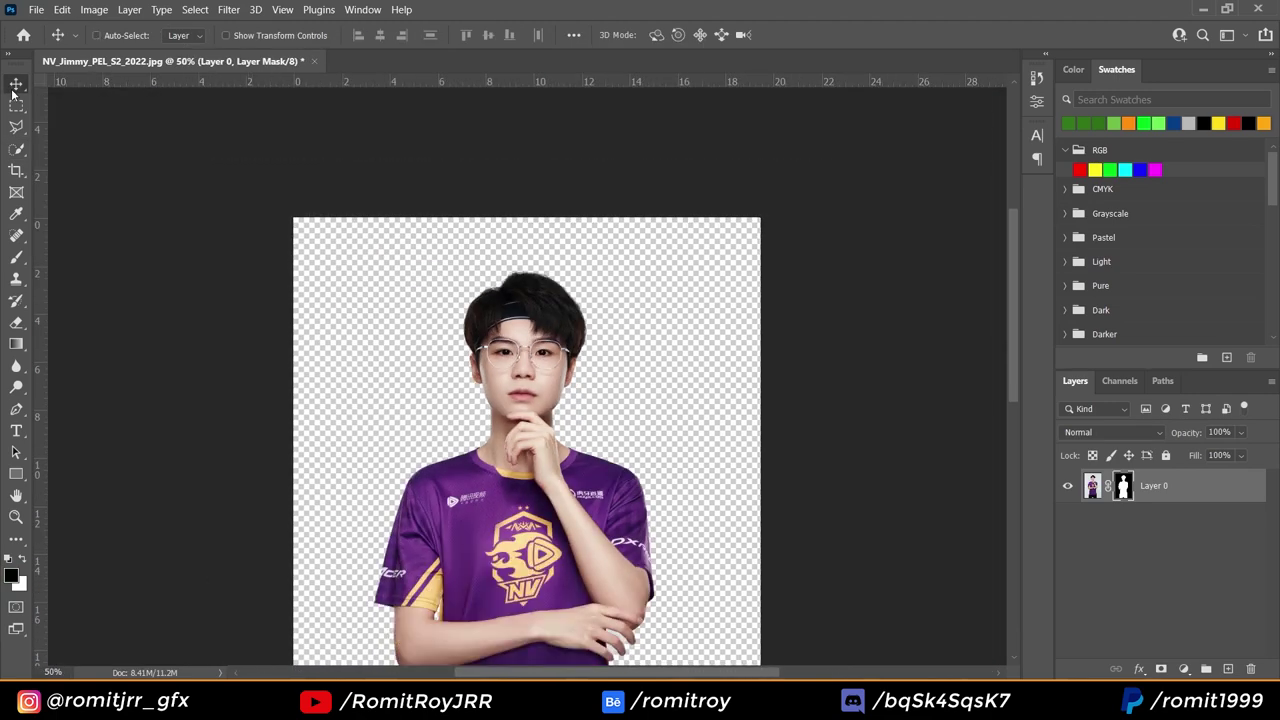
click(36, 9)
click(60, 201)
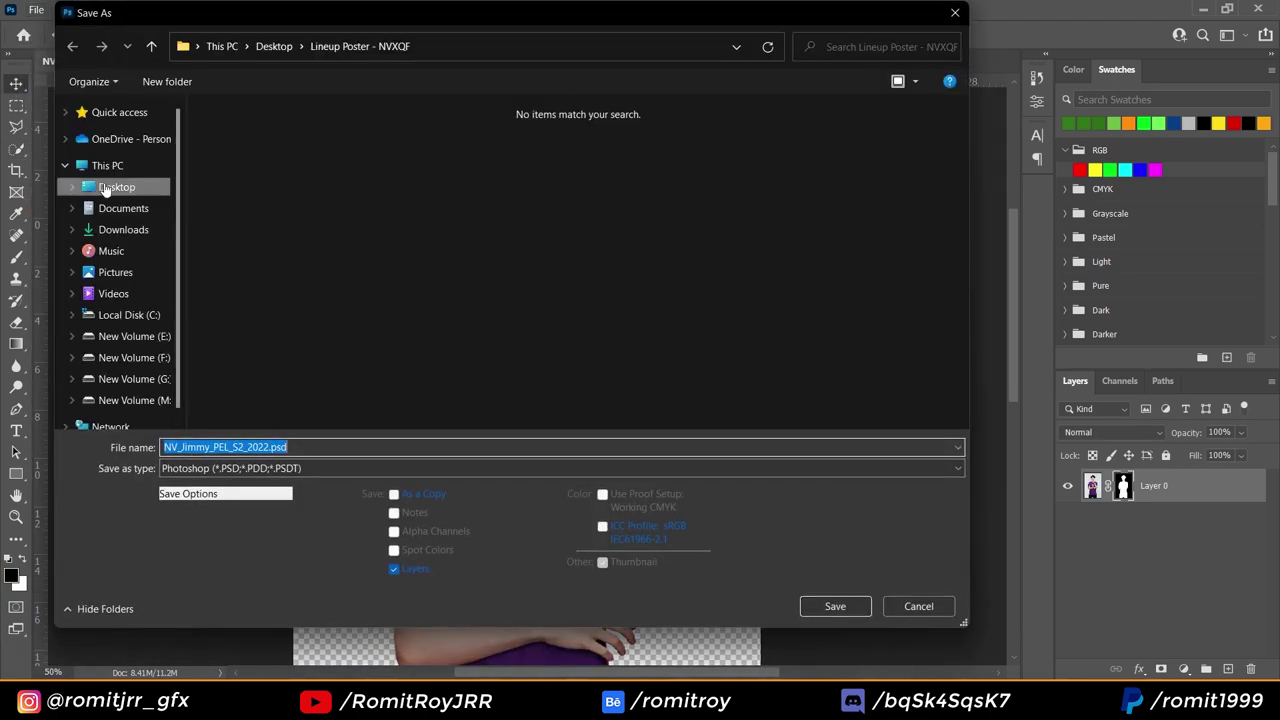
click(835, 606)
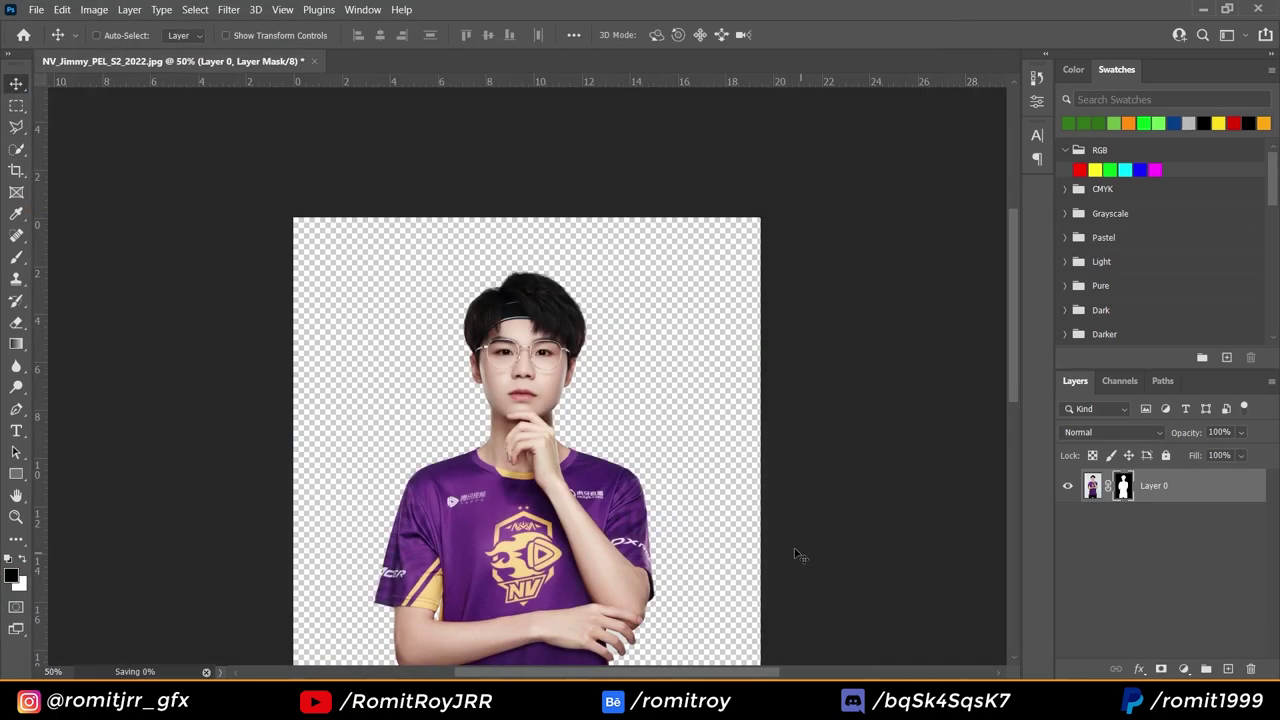
Open NV_King_PEL_S2_2022.jpg, select its subject automatically and mask out the background.
key(alt+Tab)
click(603, 328)
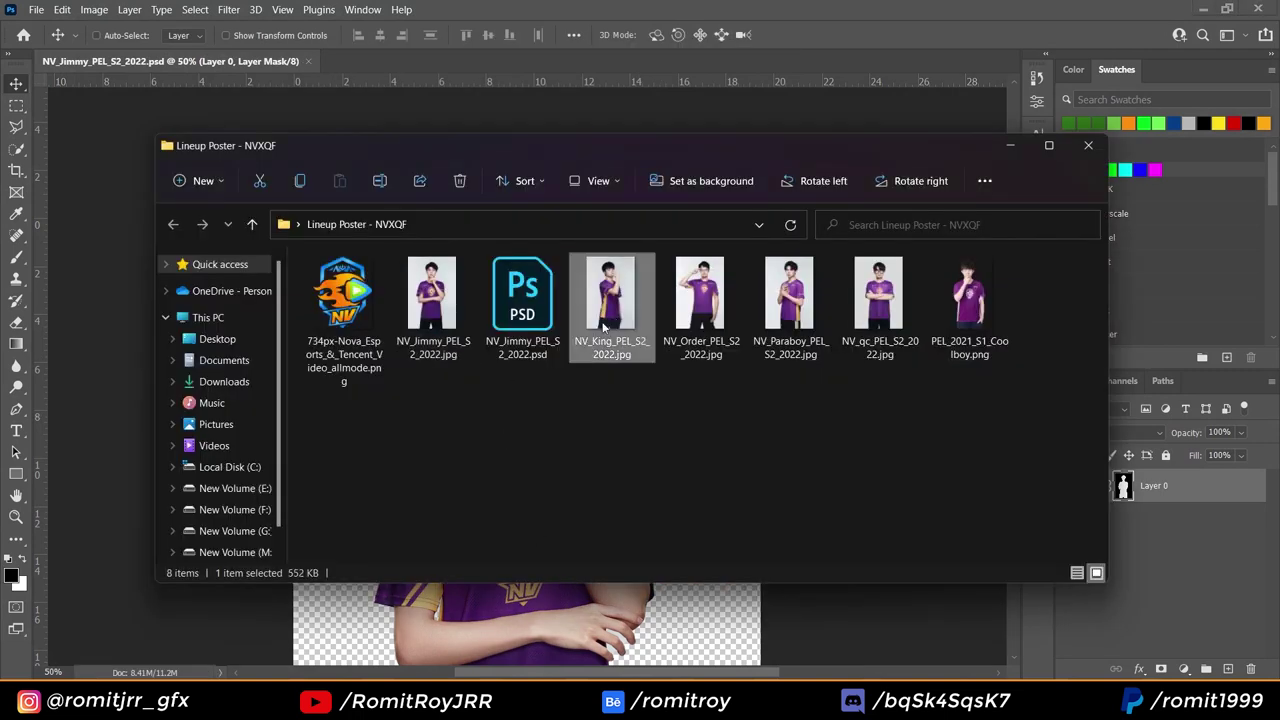
key(Return)
key(w)
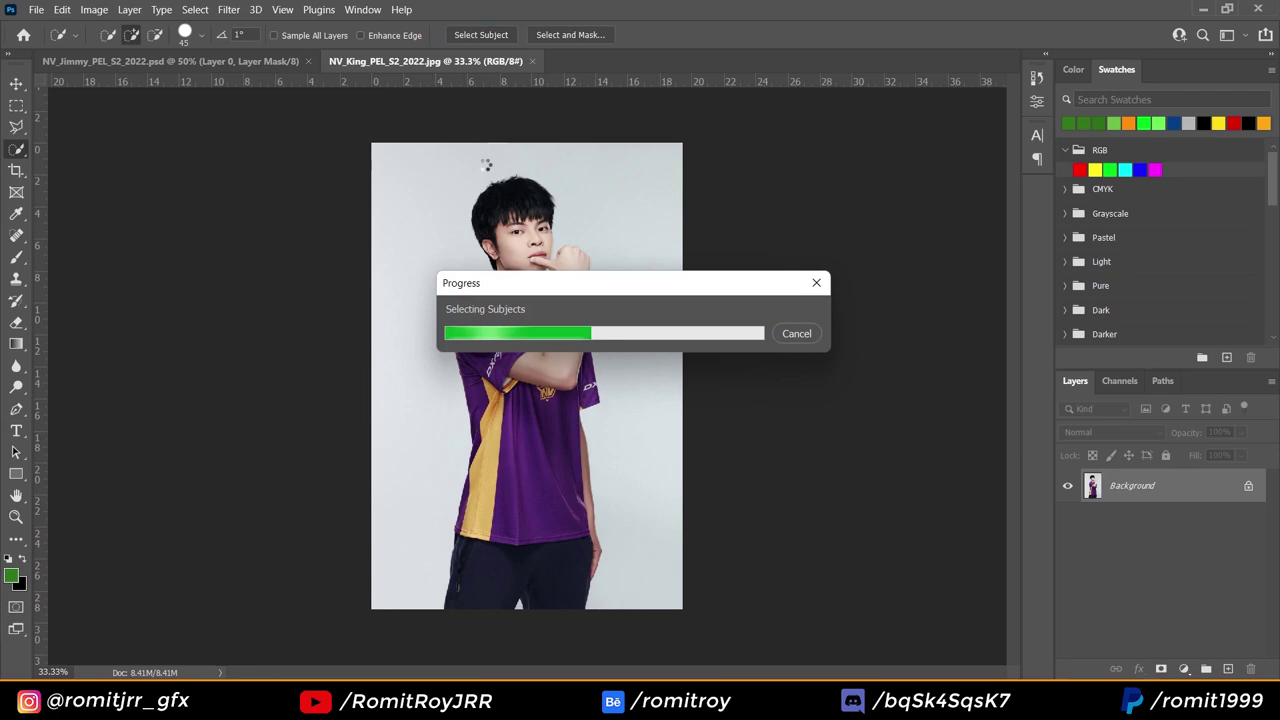
click(1161, 669)
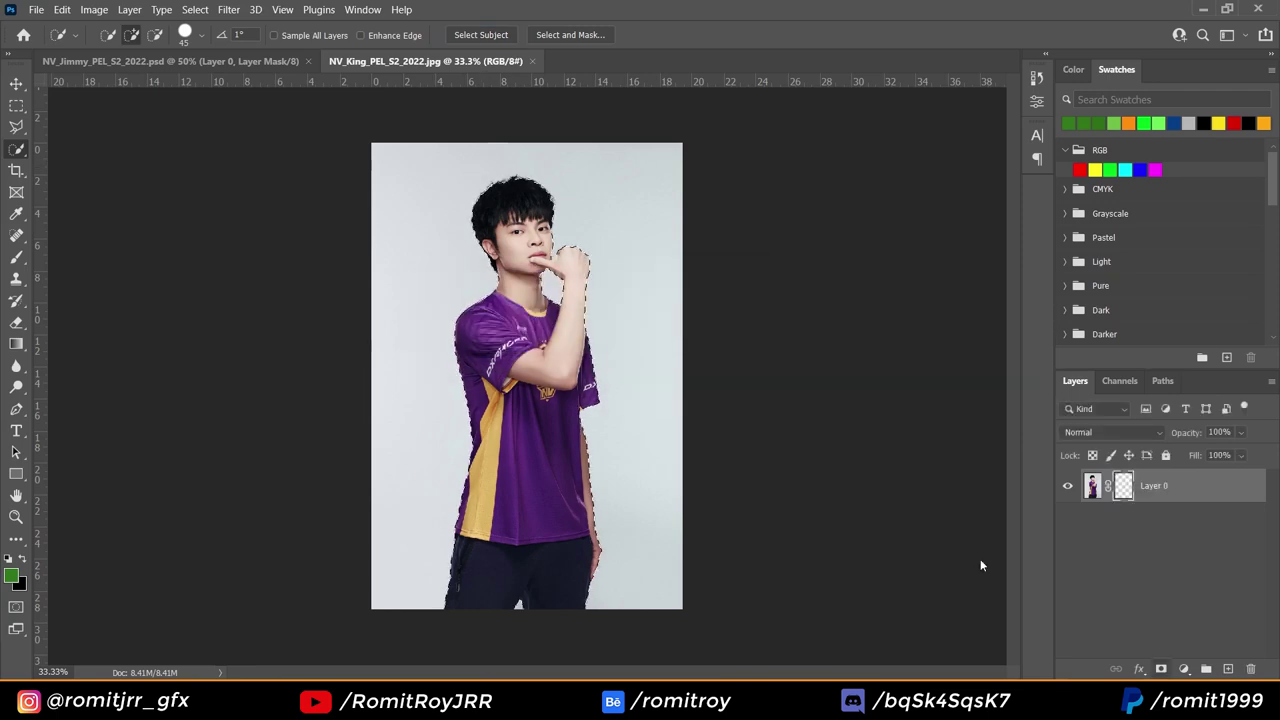
Save the cut-out as NV_King_PEL_S2_2022.psd in the Lineup Poster - NVXQF folder.
click(38, 11)
click(70, 193)
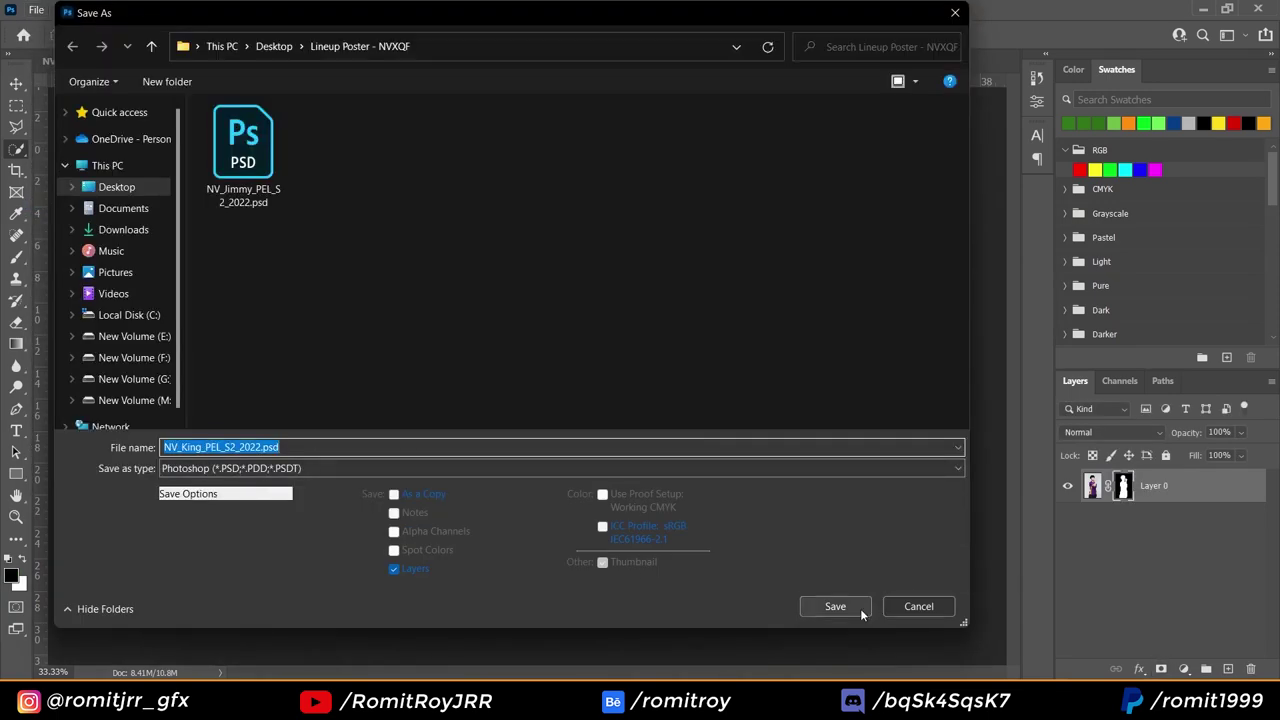
click(862, 614)
Open NV_Order_PEL_S2_2022.jpg, select its subject automatically and mask out the background.
key(alt+Tab)
double_click(789, 295)
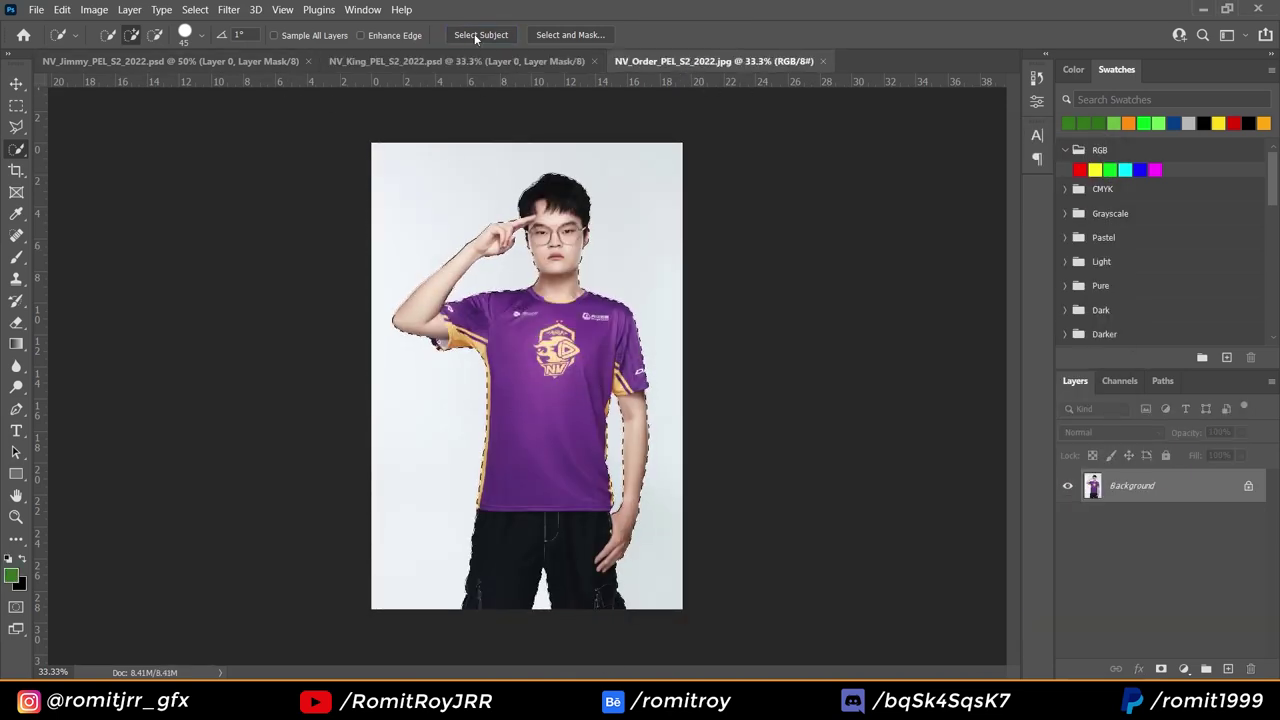
click(1161, 668)
Save the cut-out in Photoshop format as NV_Order_PEL_S2_2022.psd in the poster folder.
click(36, 10)
click(70, 203)
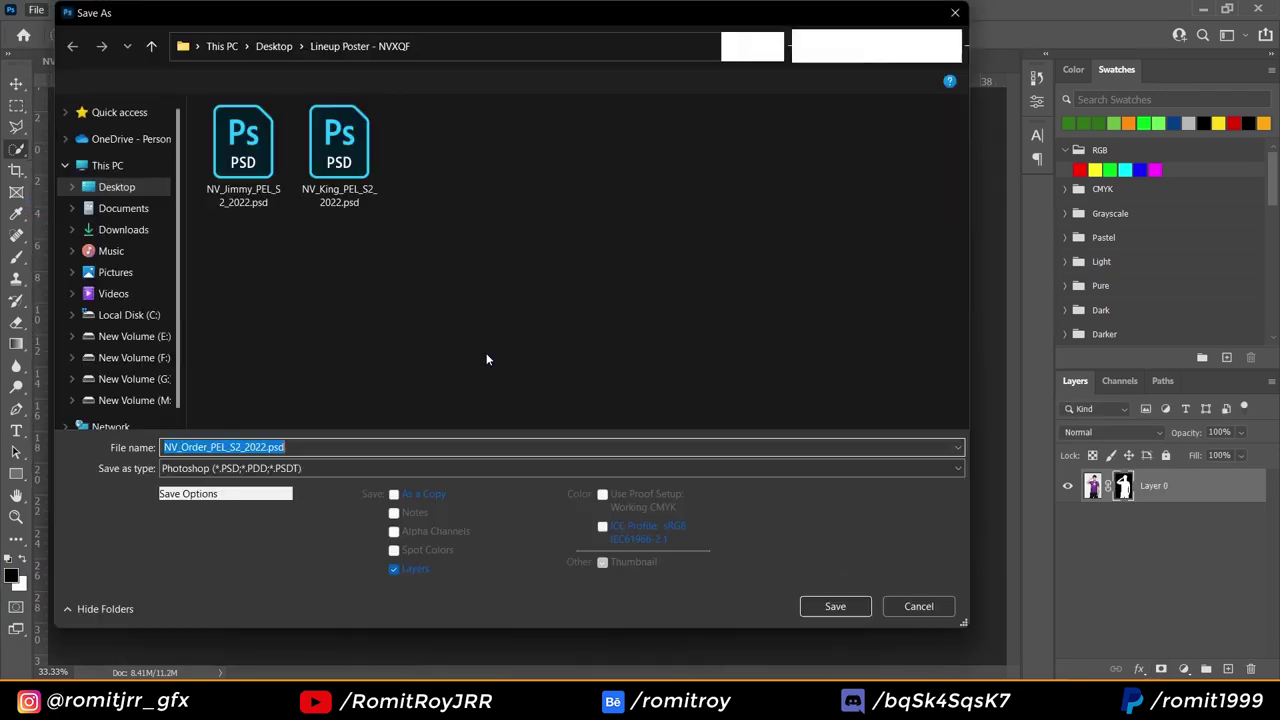
click(230, 468)
click(224, 475)
key(Return)
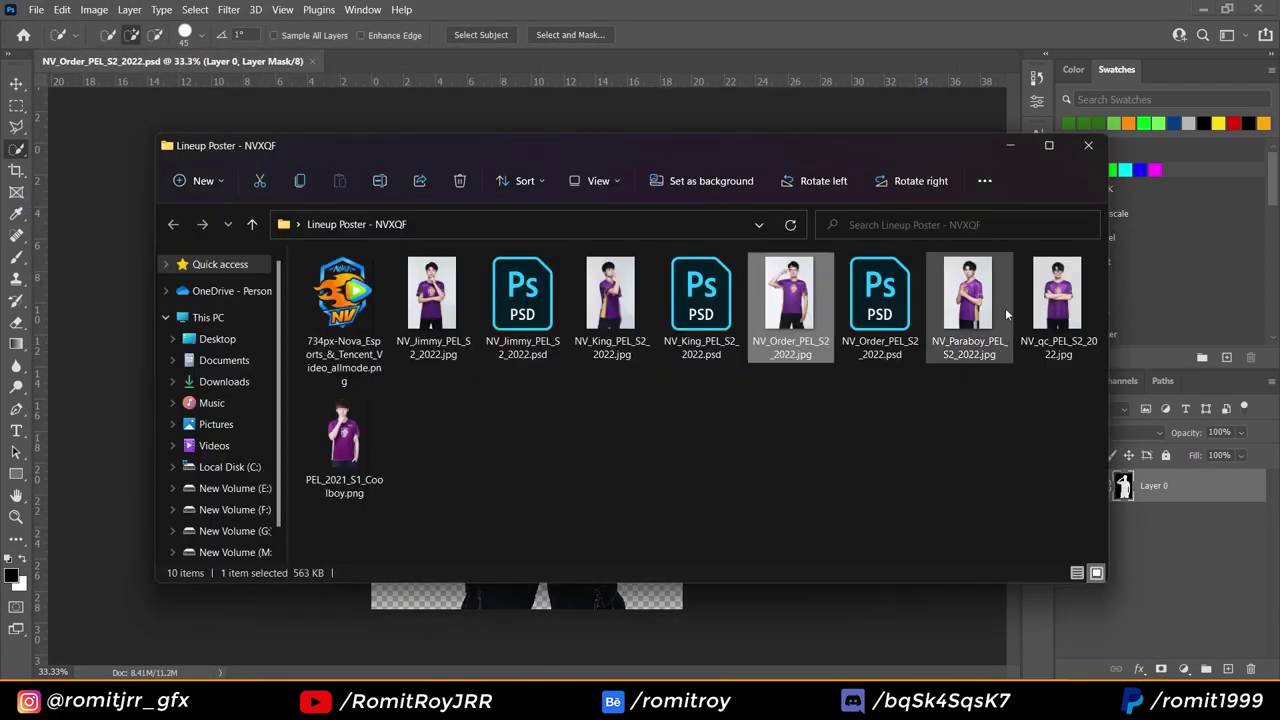
Open NV_Paraboy_PEL_S2_2022.jpg, select its subject automatically and mask out the background.
drag(1005, 308, 425, 78)
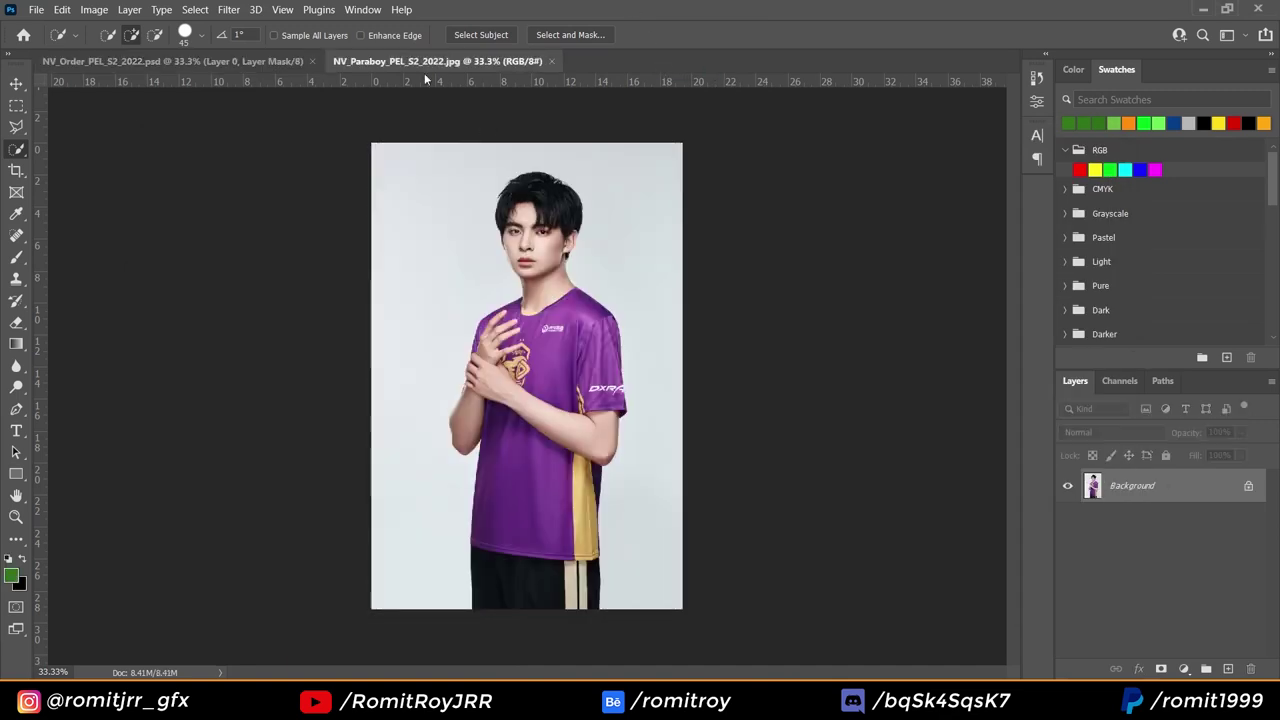
click(481, 34)
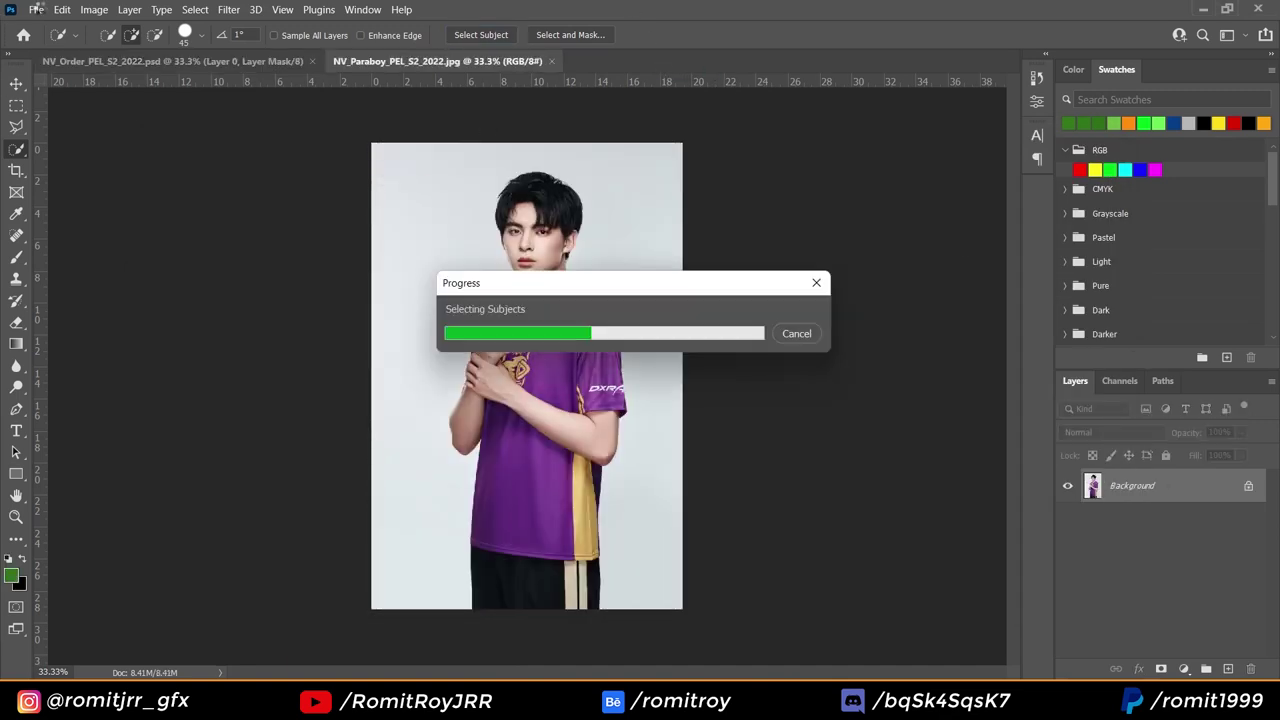
click(36, 9)
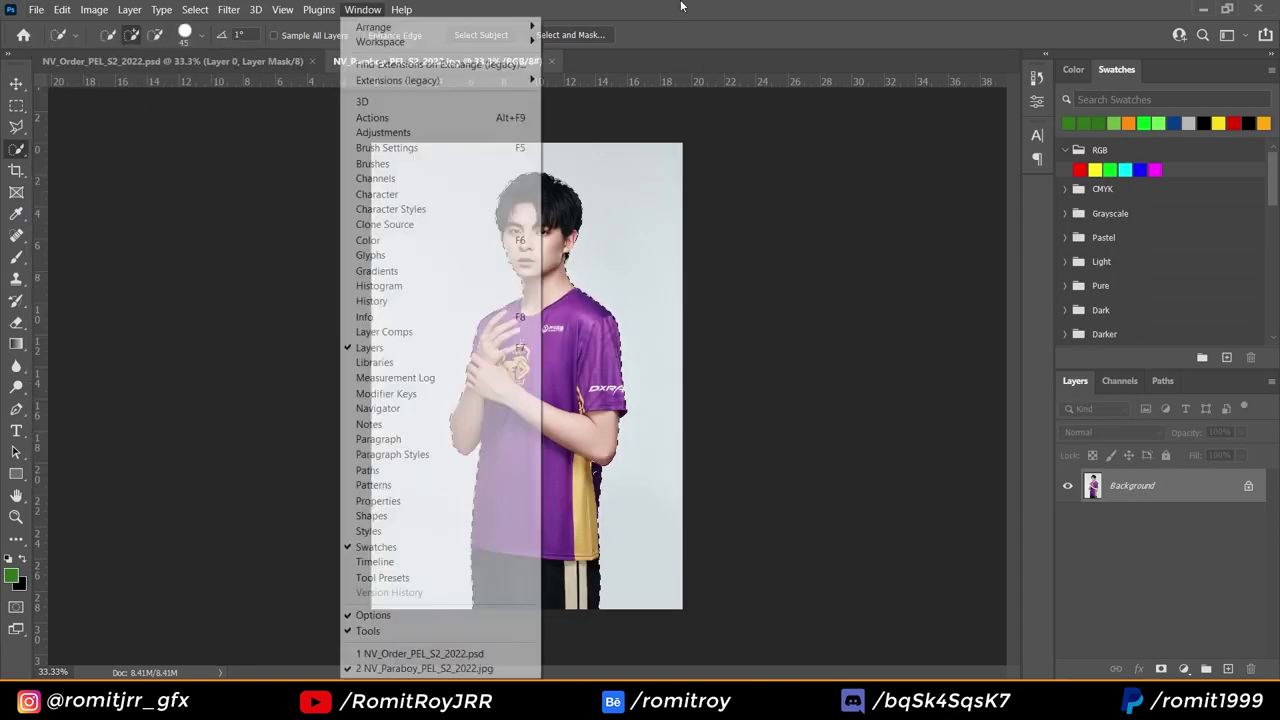
click(1161, 668)
Save the cut-out as NV_Paraboy_PEL_S2_2022.psd in the poster folder.
click(36, 9)
click(59, 201)
key(Return)
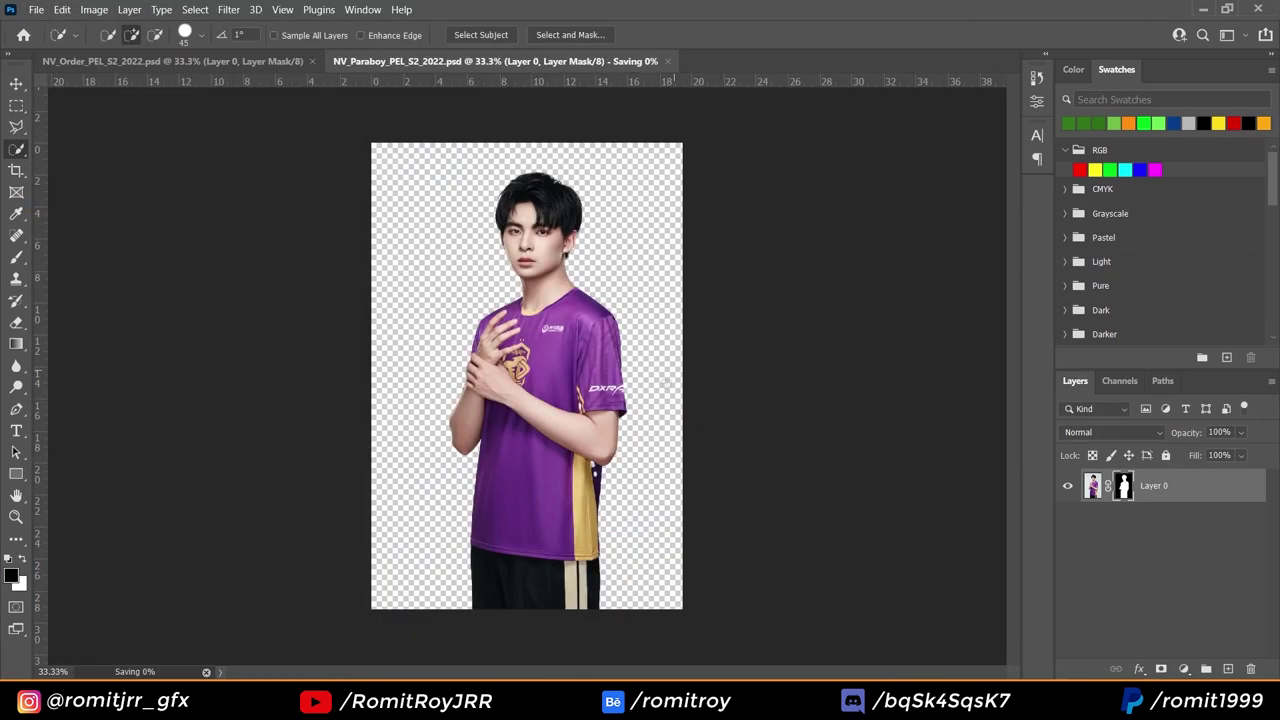
Open NV_qc_PEL_S2_2022.jpg, select its subject automatically and mask out the background.
key(alt+Tab)
drag(343, 440, 700, 6)
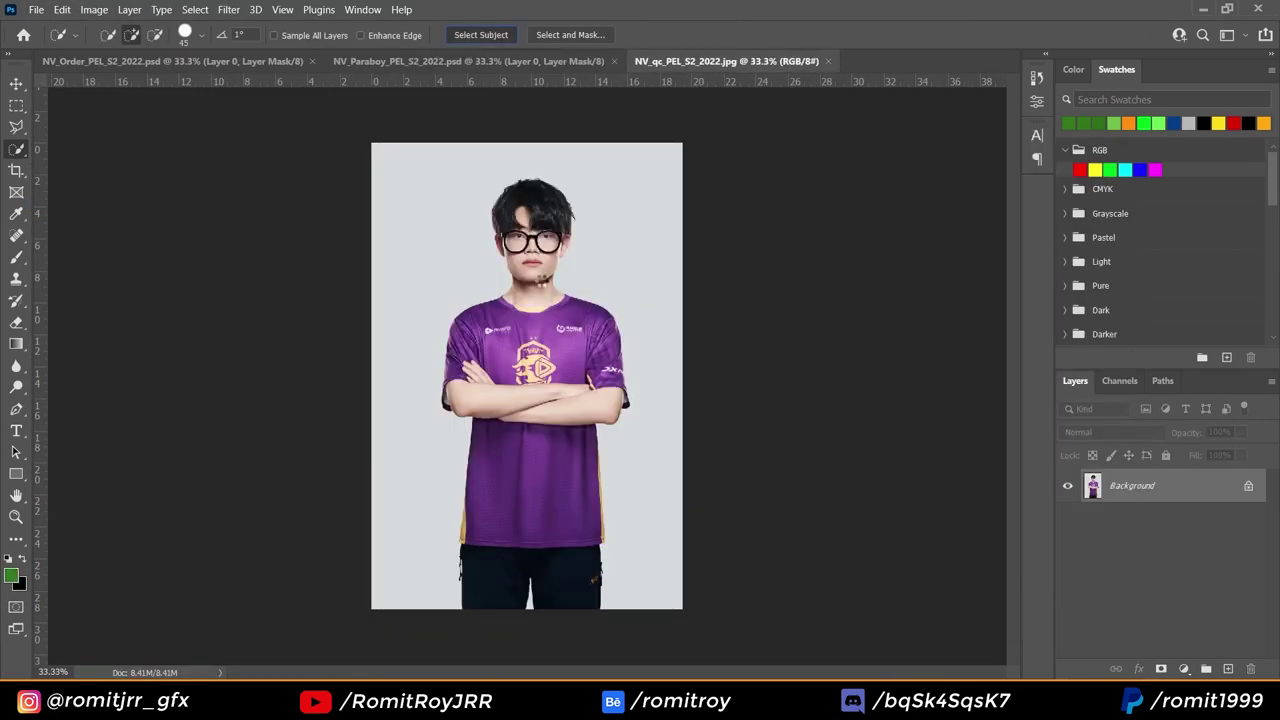
click(1160, 668)
Save the cut-out as NV_qc_PEL_S2_2022.psd in the poster folder.
click(35, 9)
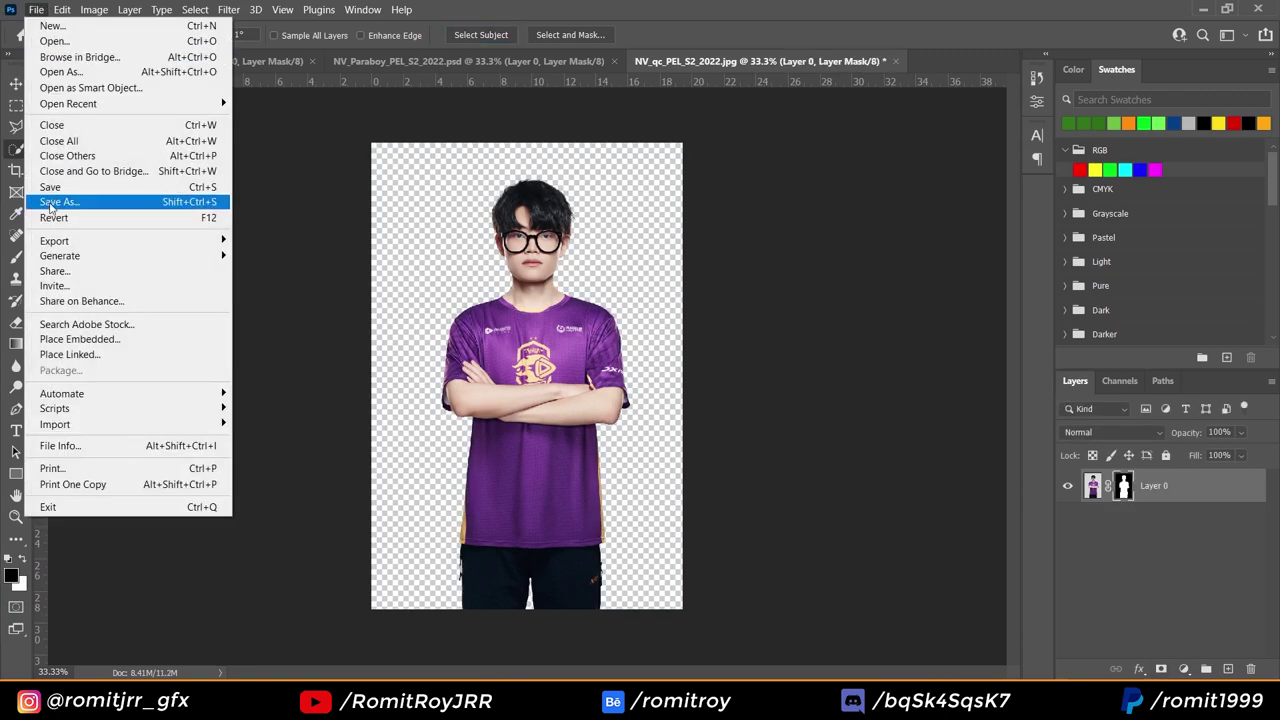
click(59, 201)
click(812, 604)
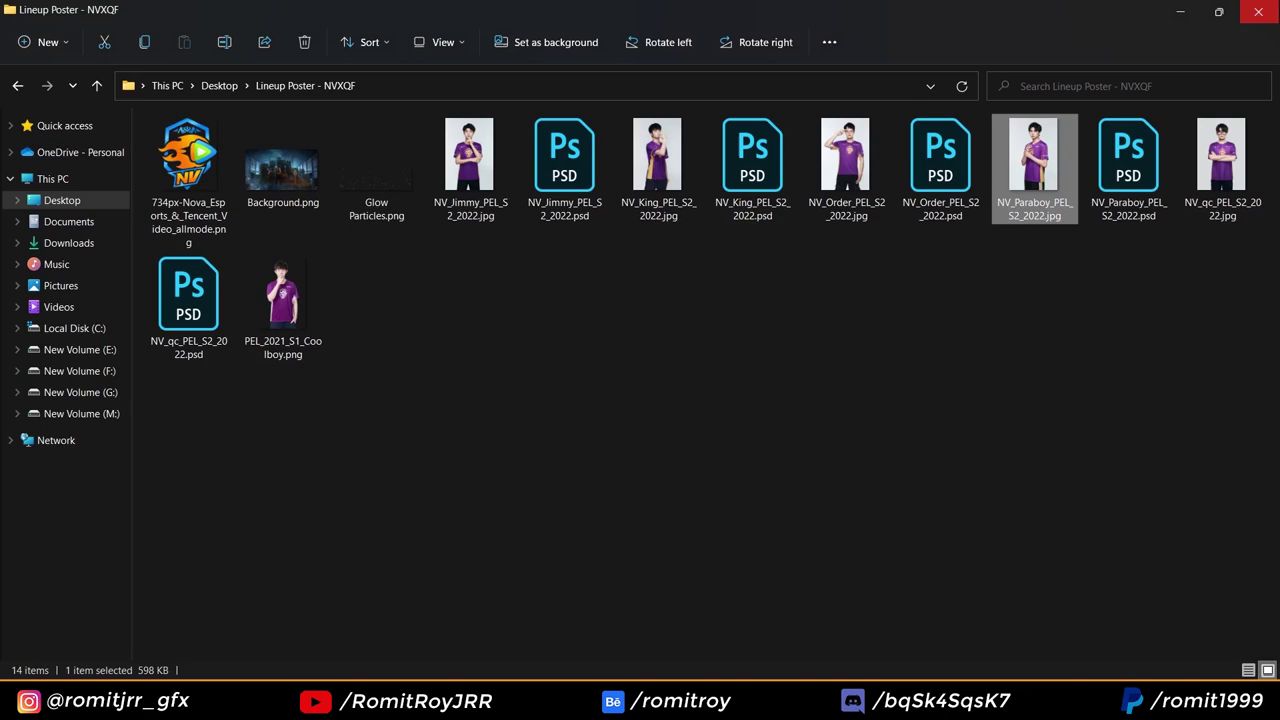
Place Background.png from the poster folder into the Untitled-1 document and scale it up to cover the whole canvas.
click(1218, 11)
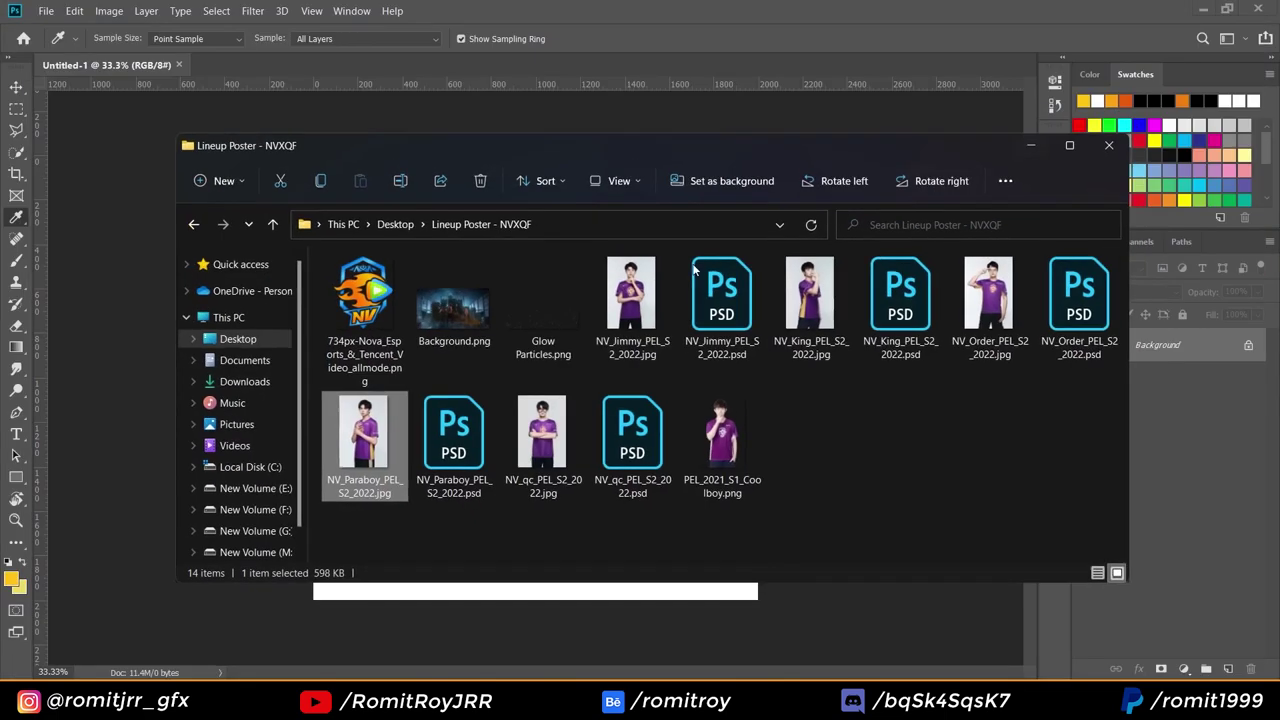
drag(457, 277, 429, 591)
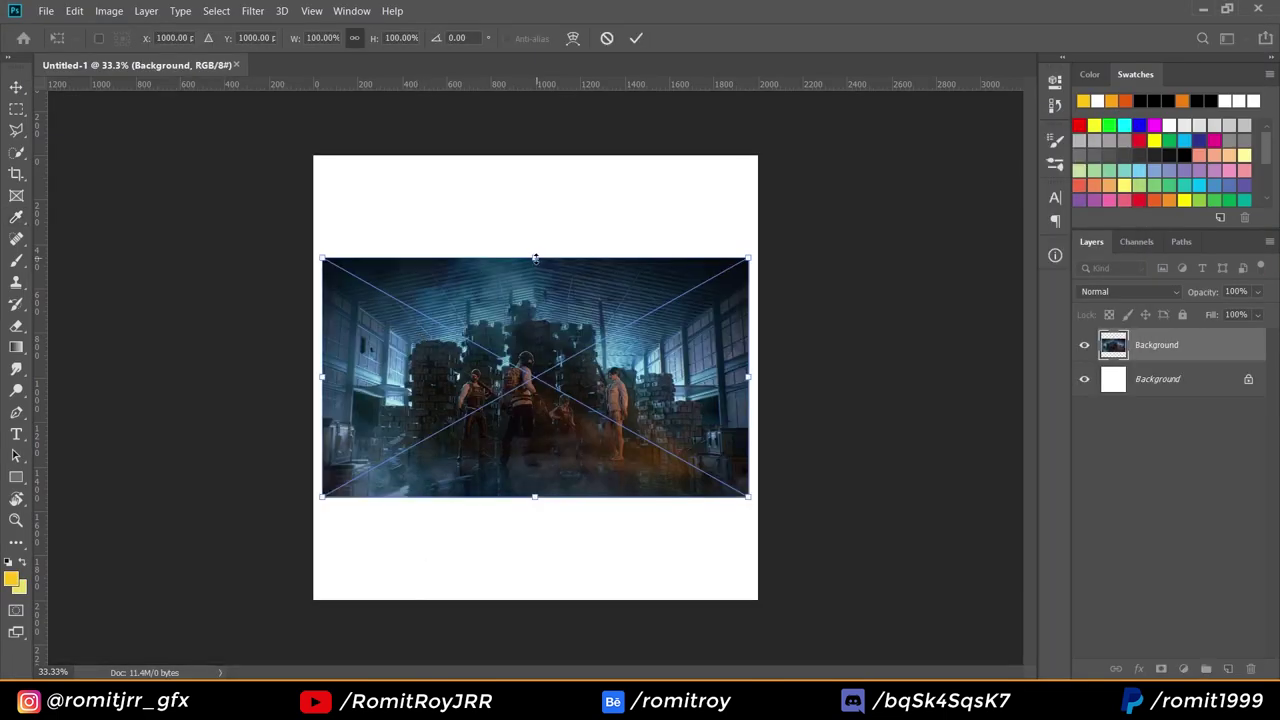
drag(535, 258, 537, 156)
drag(535, 500, 531, 602)
key(Return)
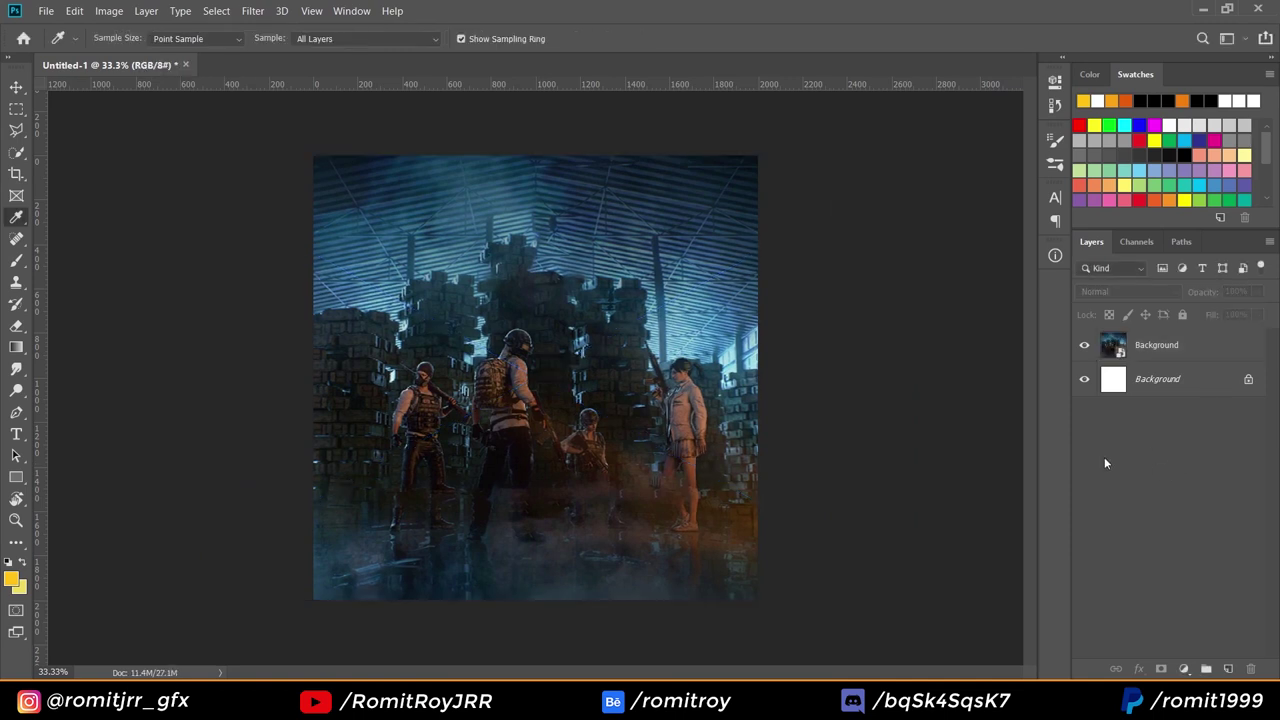
Apply a Gaussian Blur with a radius of 2 pixels to the placed background image layer.
click(1162, 345)
click(252, 10)
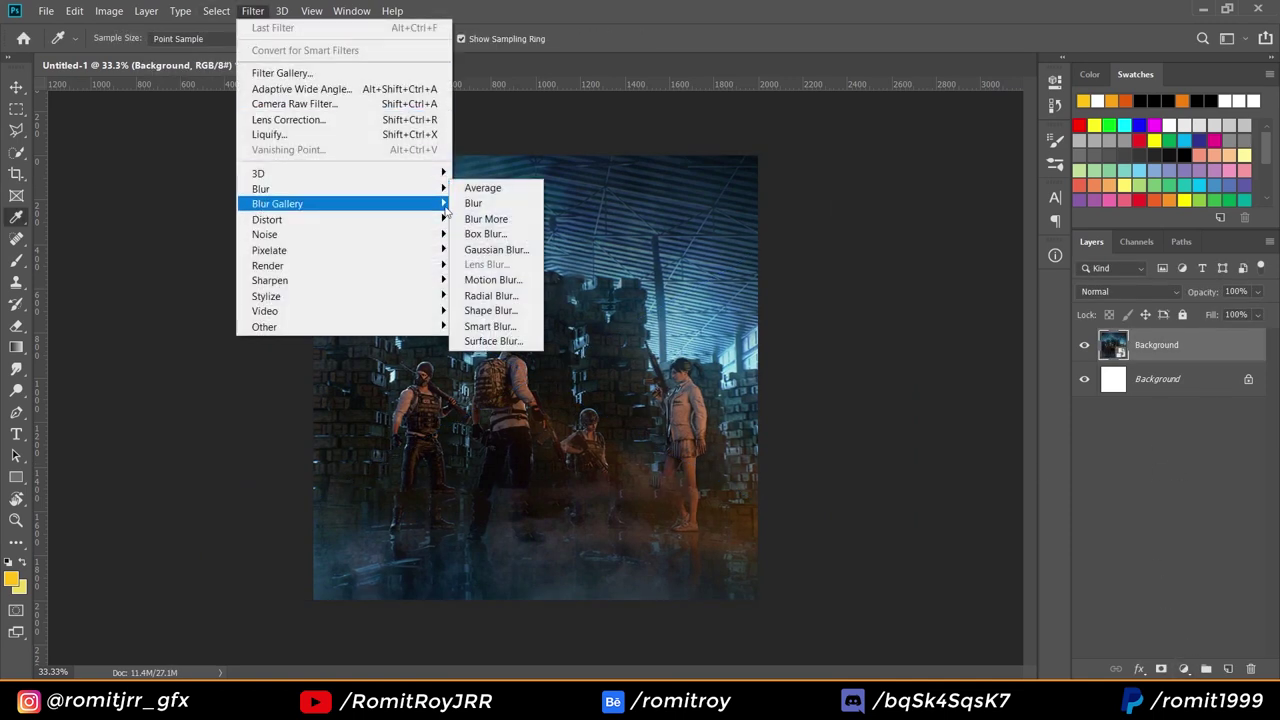
click(497, 249)
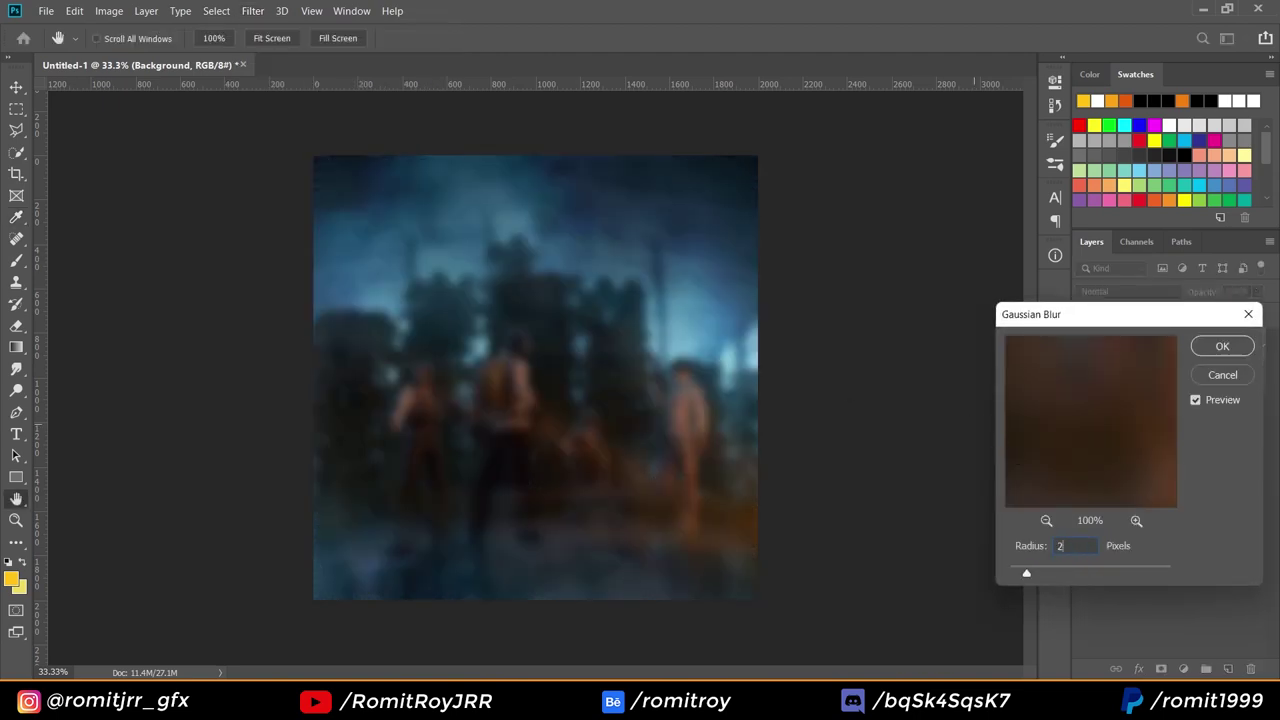
click(1240, 345)
click(1259, 344)
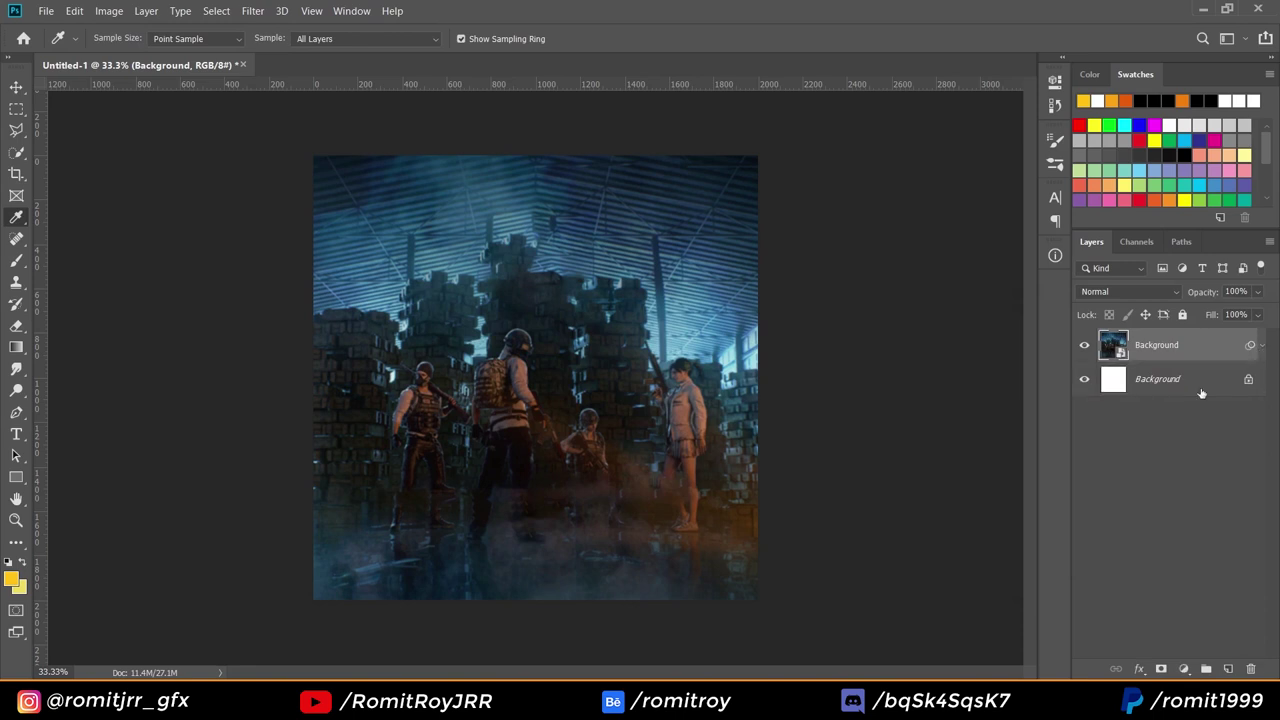
Place the Jimmy, King, Order, Paraboy and qc PSD cut-outs plus PEL_2021_S1_Coolboy.png into the poster as separate layers.
key(alt+Tab)
click(711, 316)
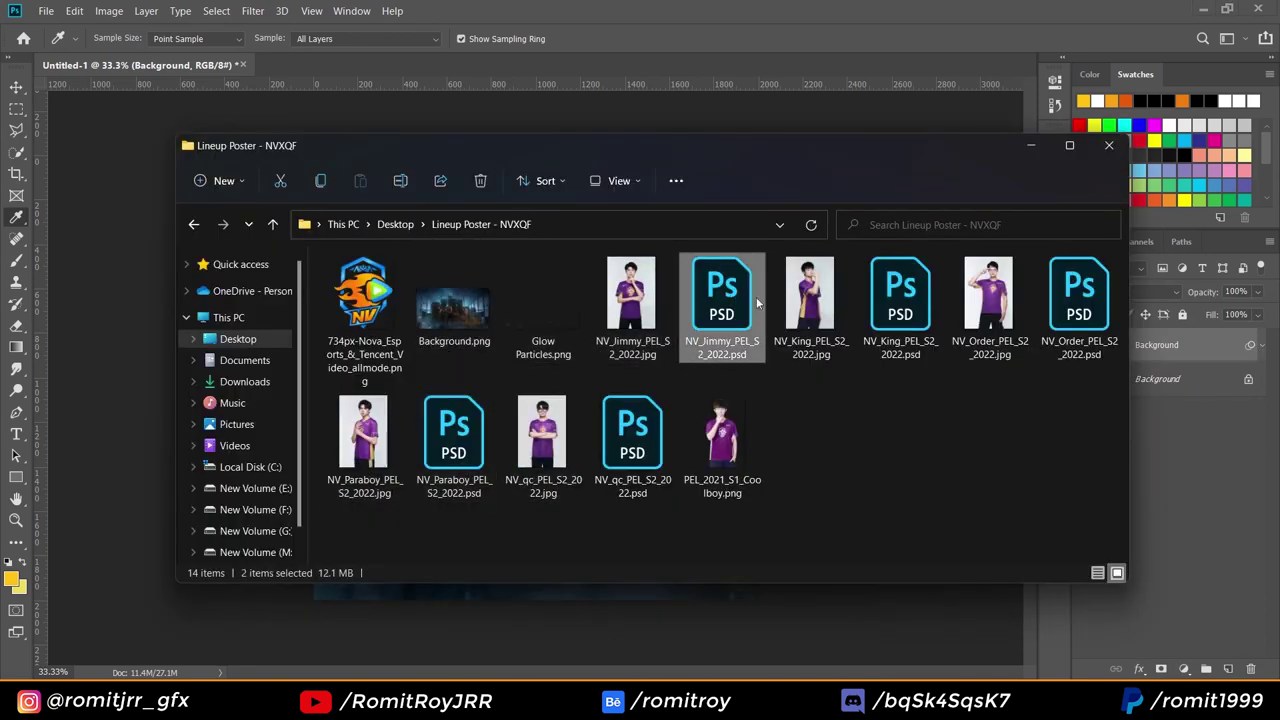
ctrl+click(900, 300)
ctrl+click(1067, 305)
ctrl+click(632, 432)
ctrl+click(454, 432)
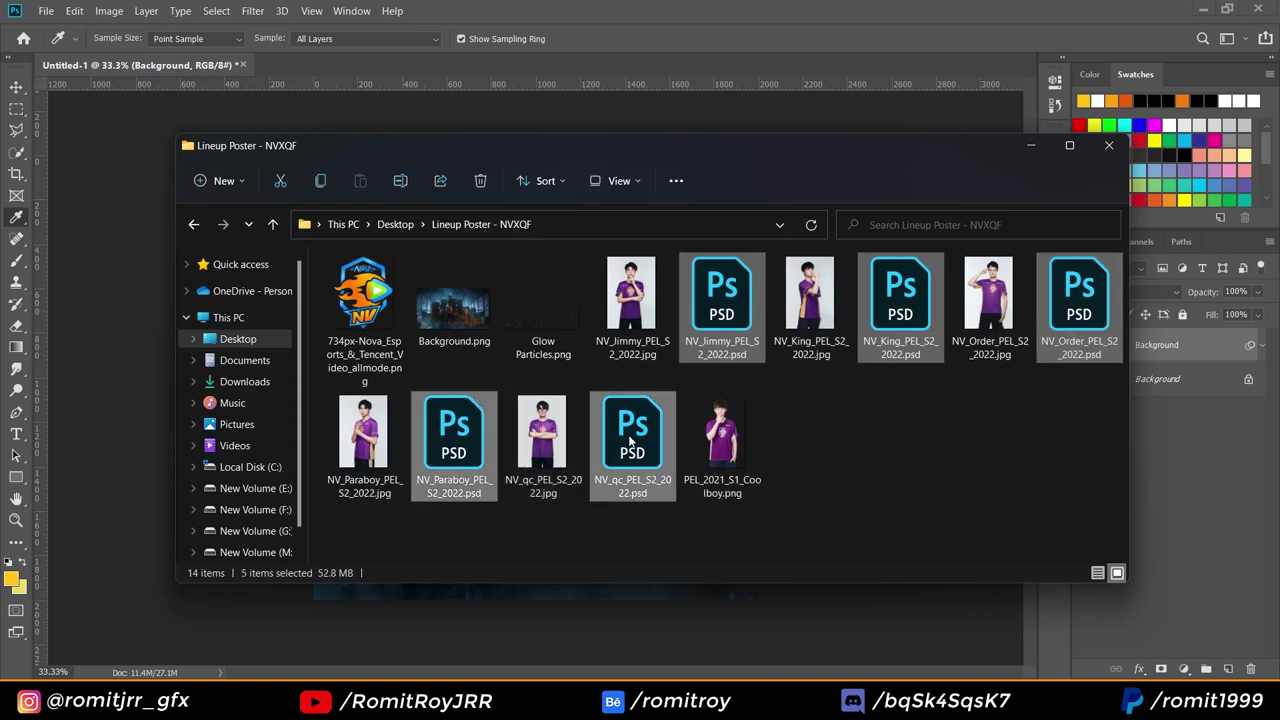
drag(628, 434, 530, 590)
ctrl+click(722, 435)
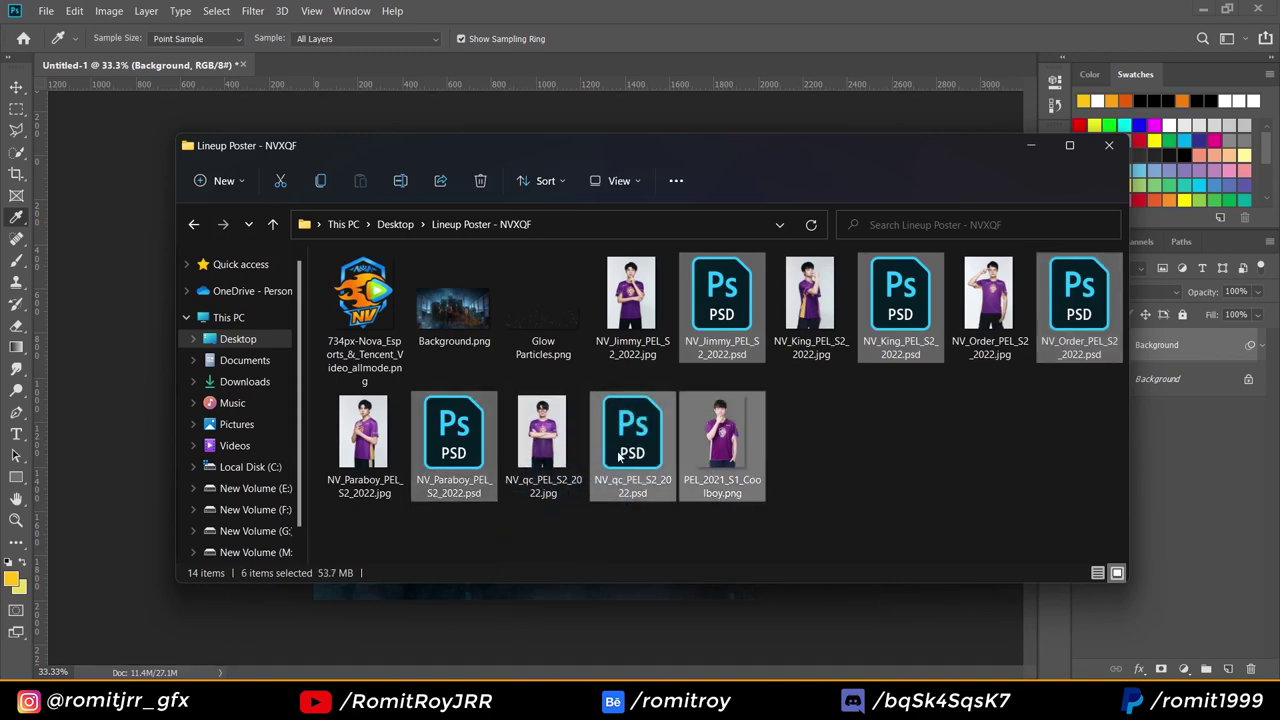
drag(545, 645, 545, 645)
key(Return)
key(Return)
key(Return)
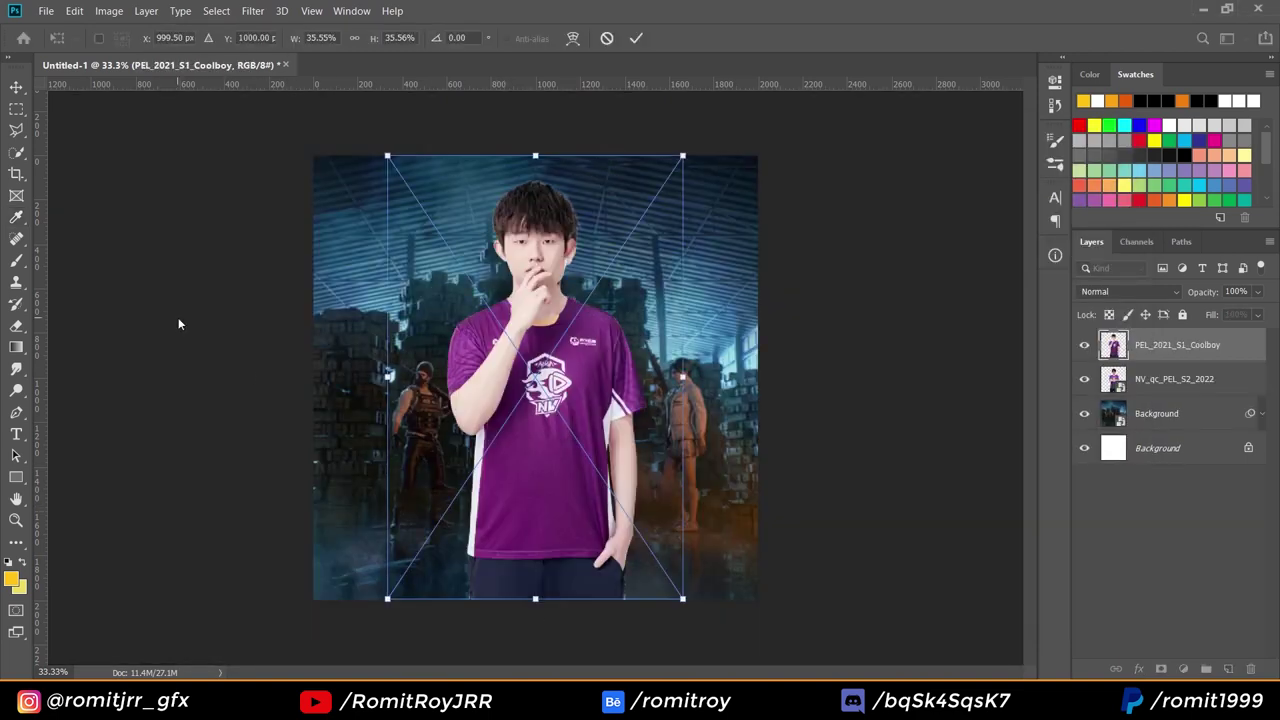
key(Return)
key(Return)
key(Return)
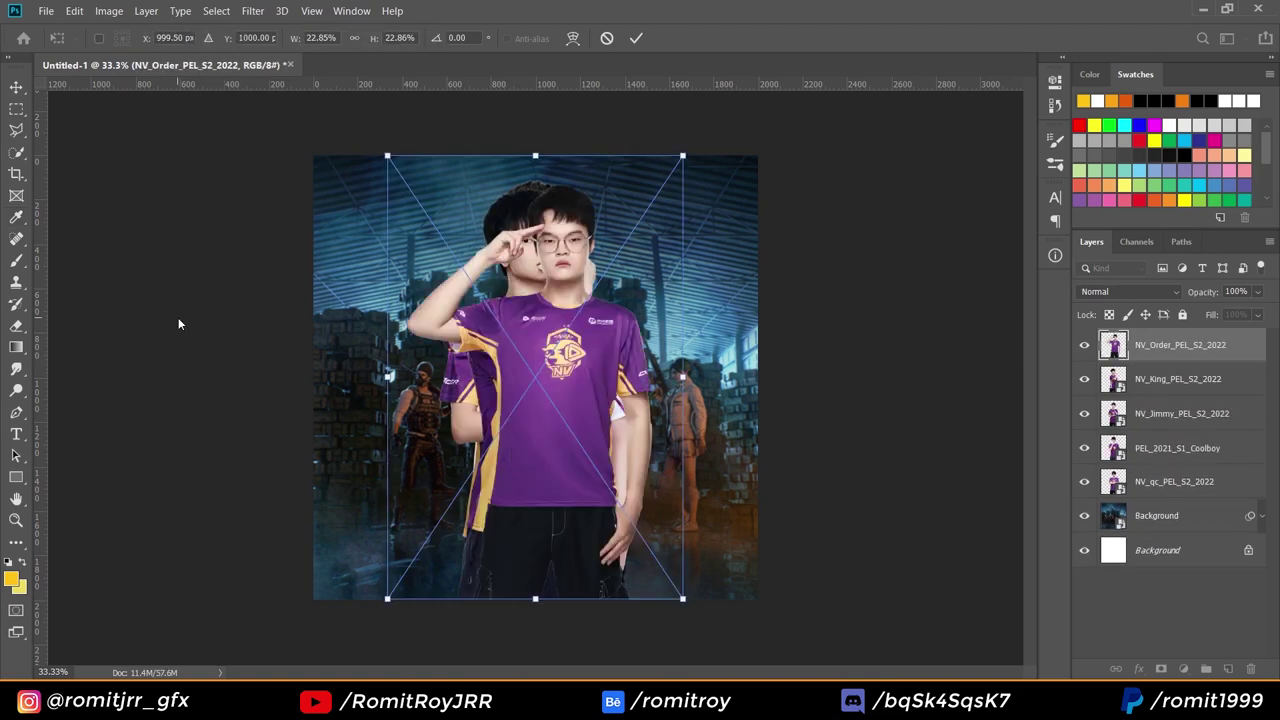
key(ctrl+plus)
key(ctrl+plus)
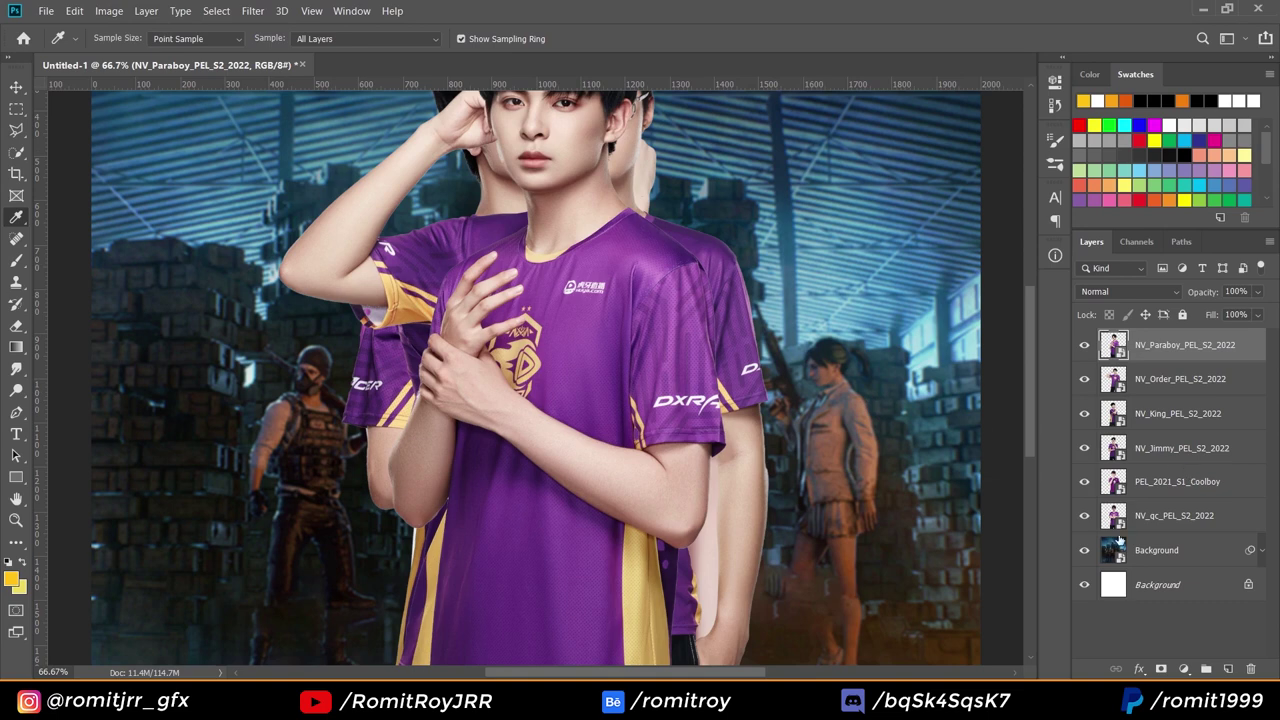
Add a Gradient Map adjustment directly above the blurred background image layer, using the Black, White preset.
click(1108, 557)
click(1183, 668)
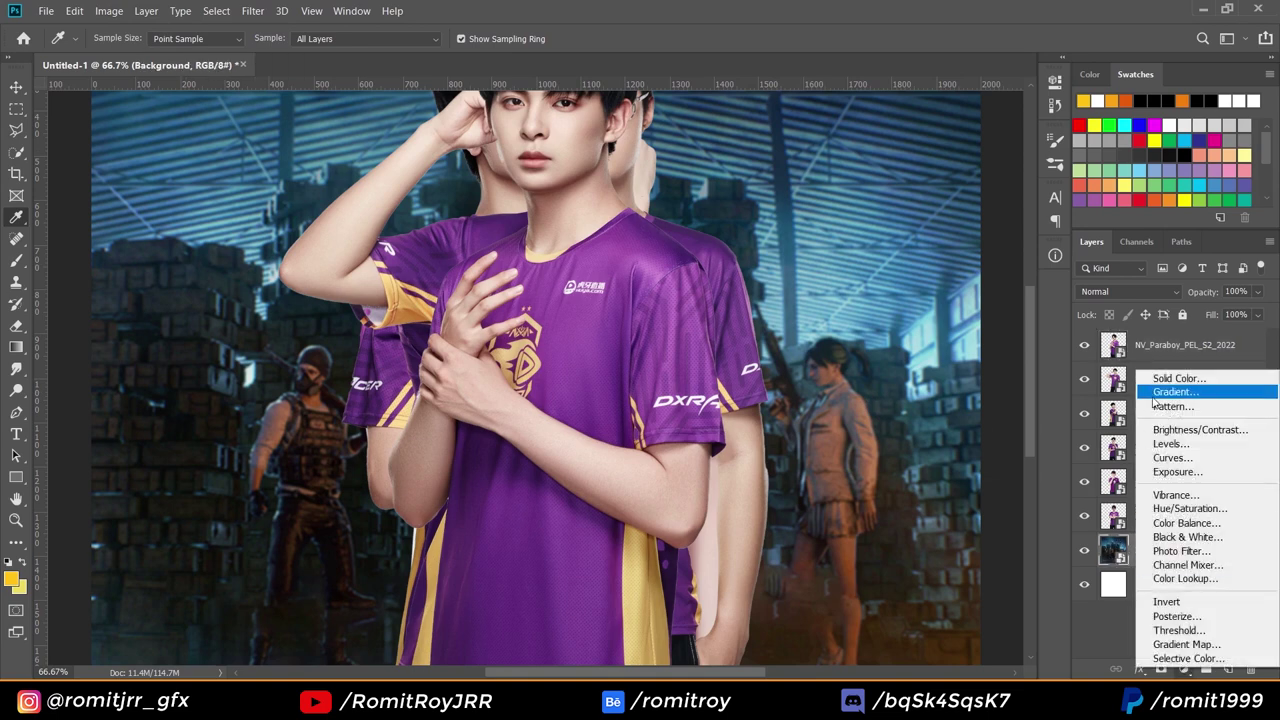
click(1175, 645)
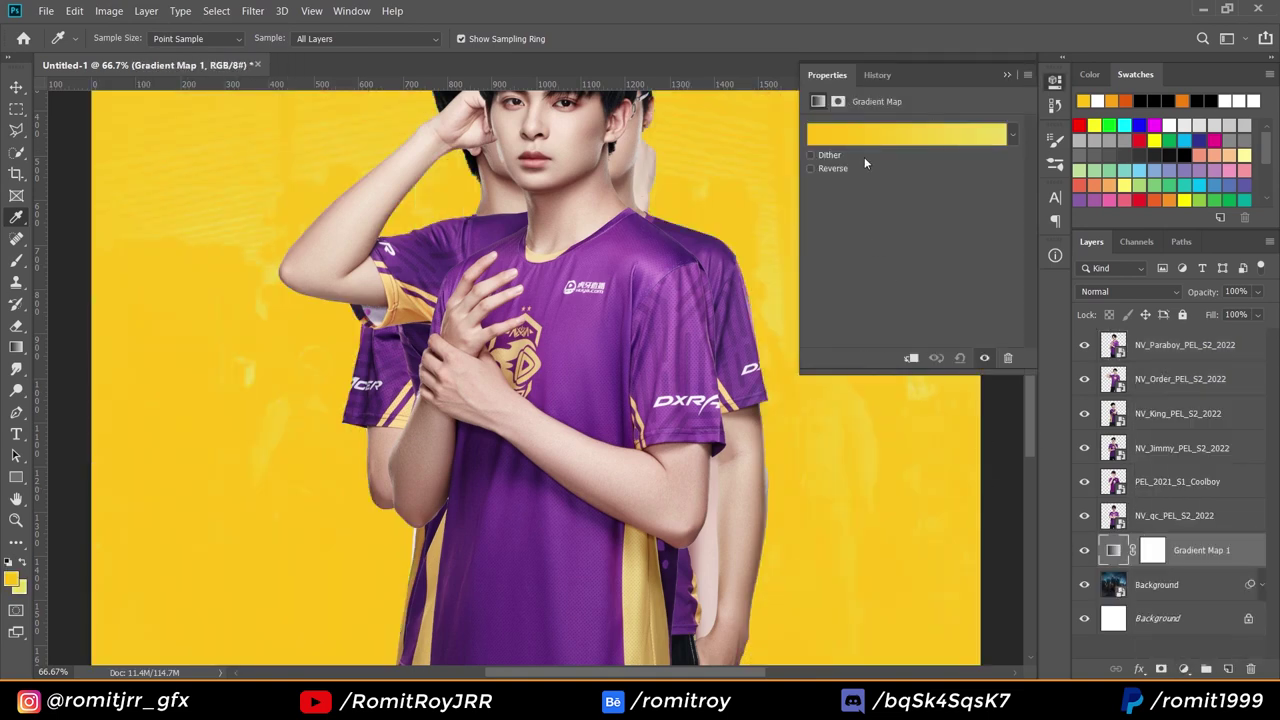
click(865, 139)
click(934, 310)
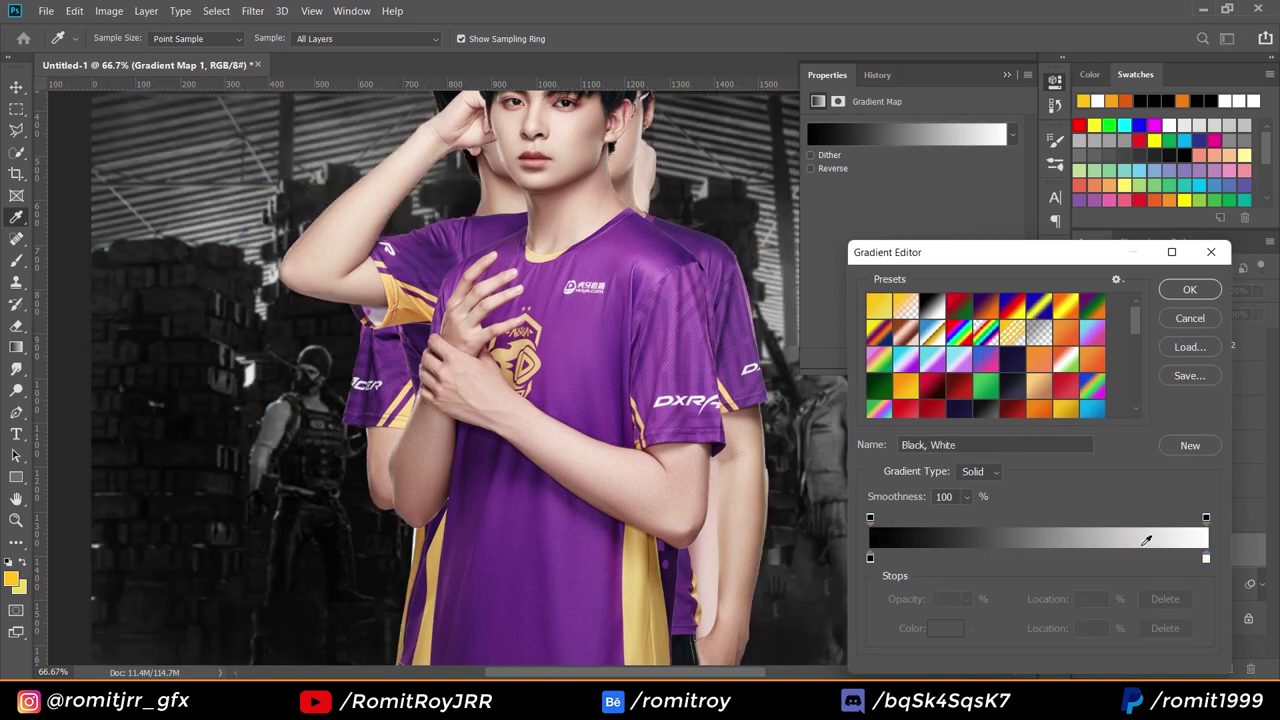
Change the gradient map's white end stop to the dark purple 5b2c7c sampled from the front player's jersey.
double_click(1206, 560)
click(630, 226)
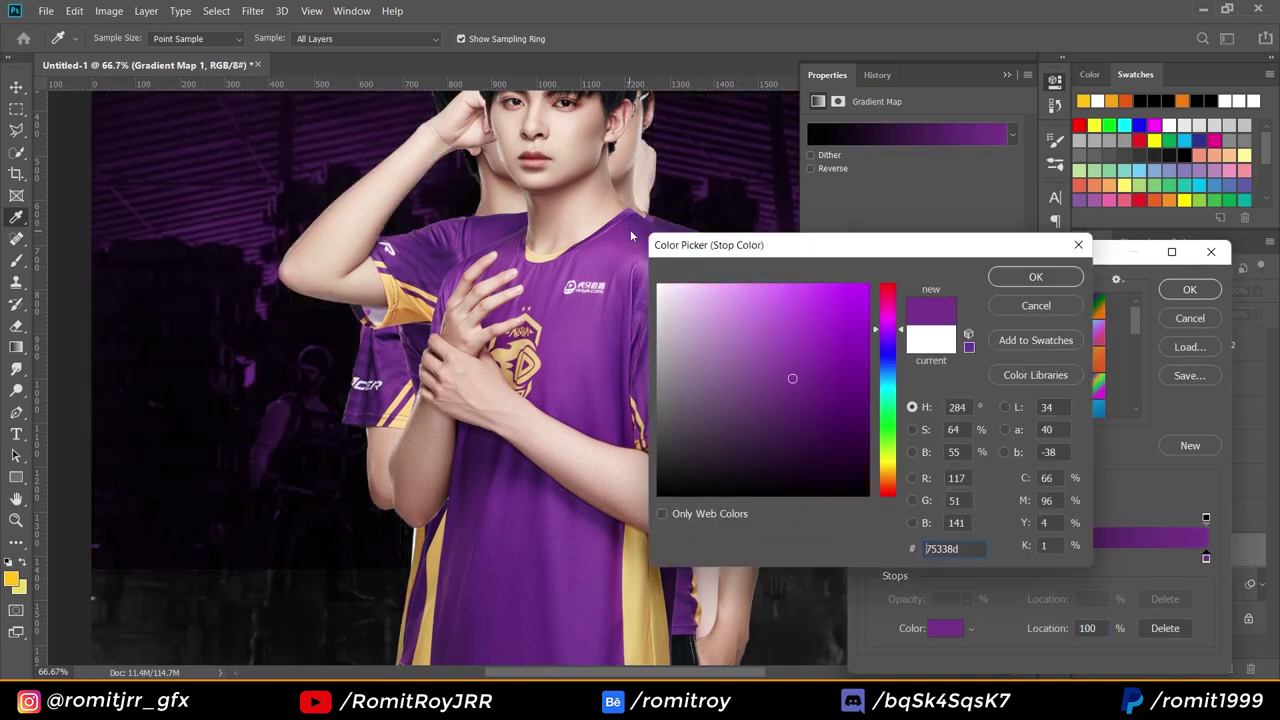
click(641, 222)
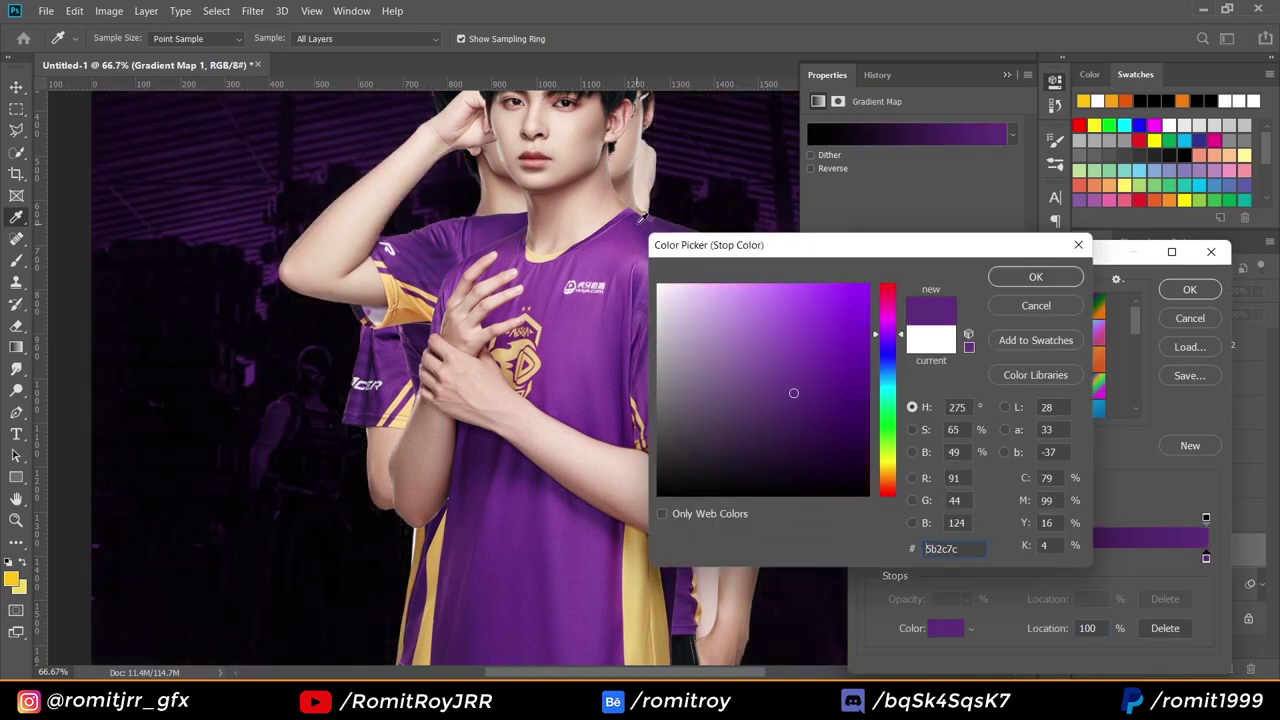
click(1035, 277)
click(1190, 289)
click(1007, 75)
scroll(540, 380, up, 3)
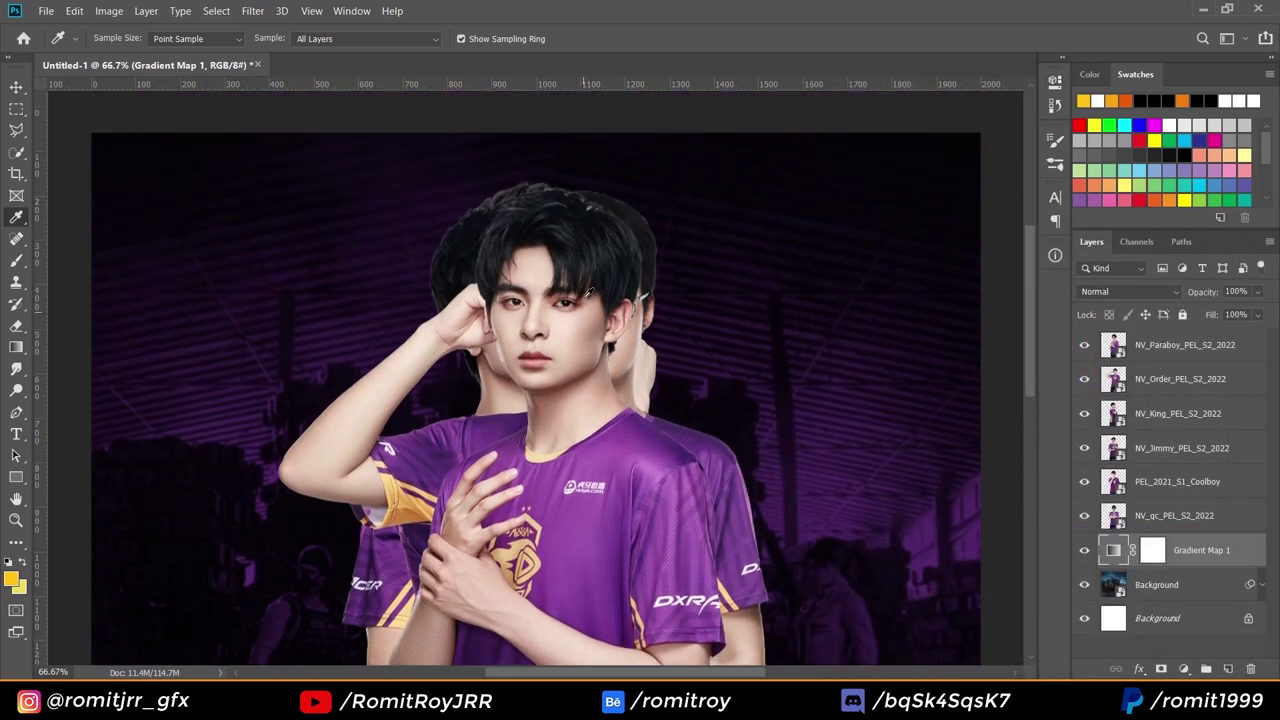
Bring the NV_Jimmy_PEL_S2_2022 layer to the top of the player stack and scale the cut-out down at the canvas centre.
click(17, 87)
key(ctrl+minus)
key(ctrl+minus)
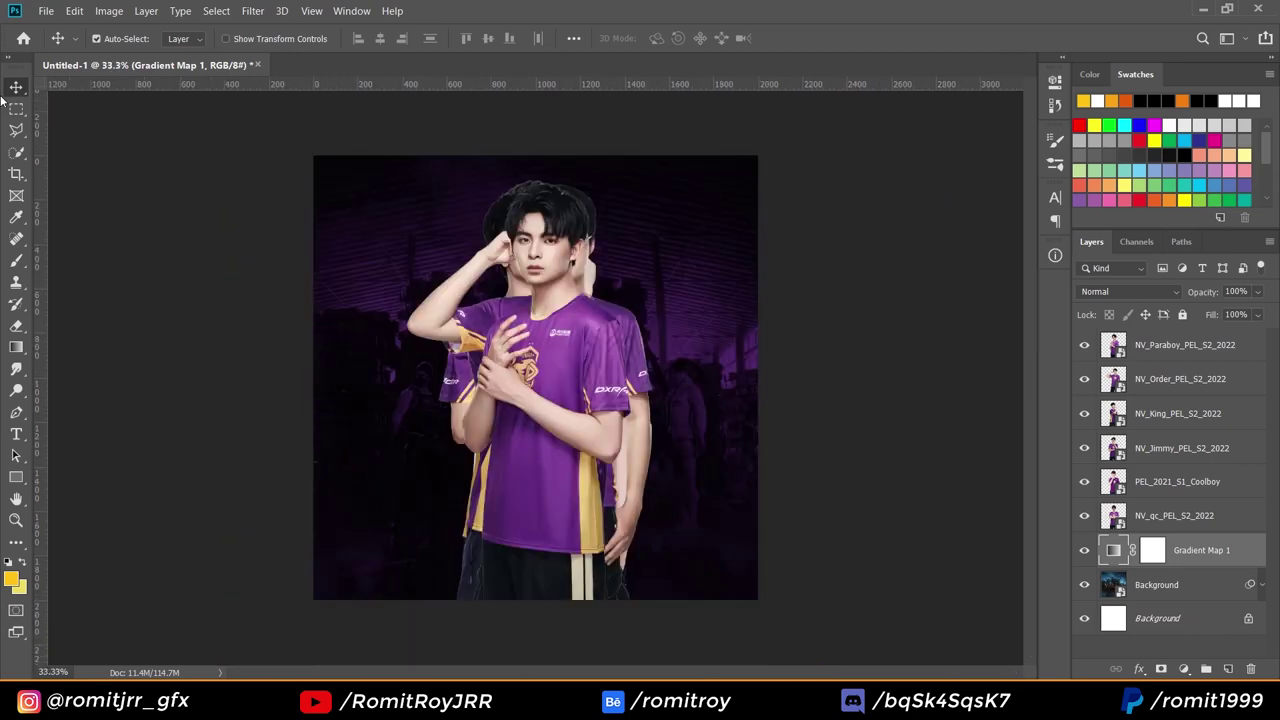
click(1168, 520)
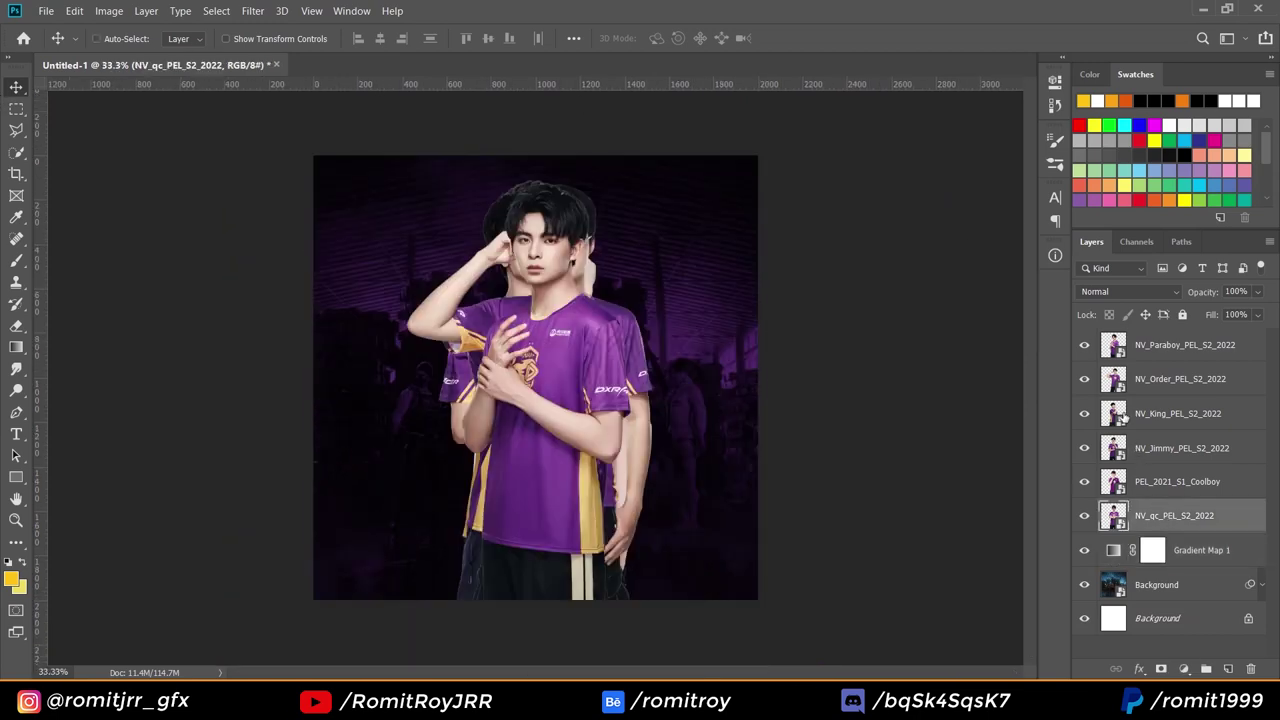
click(1125, 484)
drag(1165, 450, 1138, 340)
key(ctrl+t)
drag(535, 155, 536, 233)
key(Return)
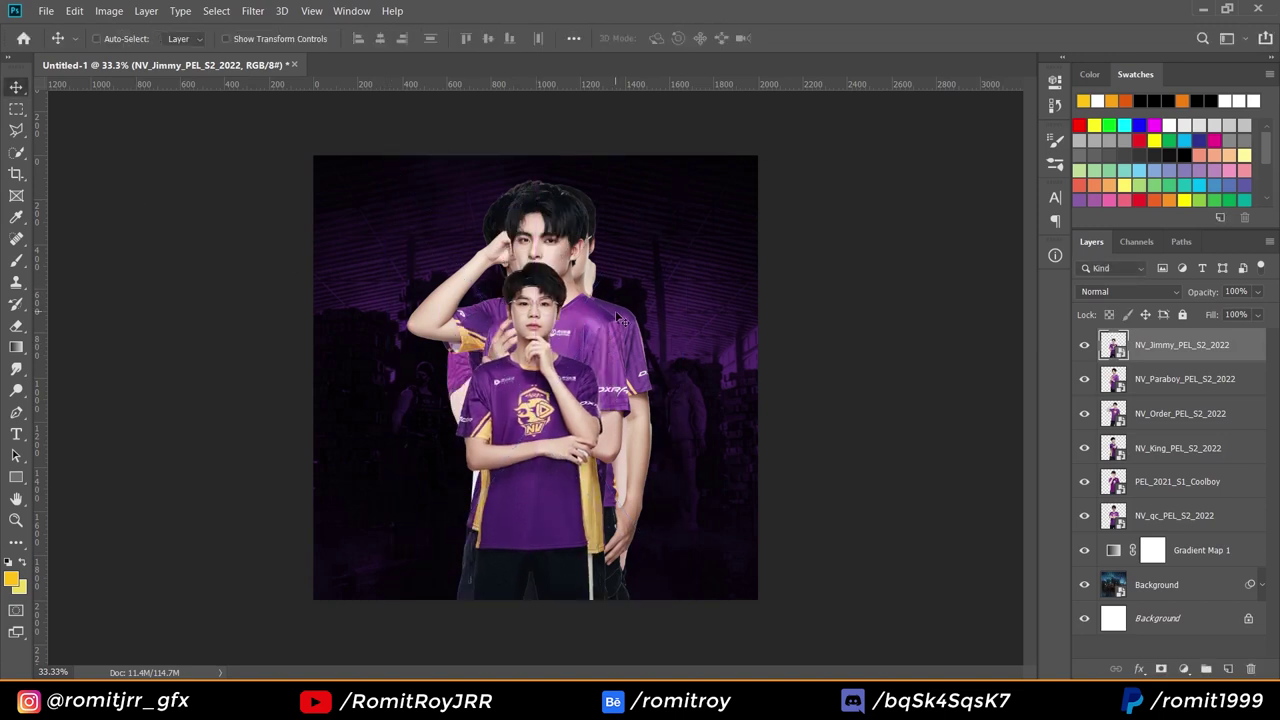
Move the NV_Paraboy_PEL_S2_2022 cut-out to the left of Jimmy and scale it down to a similar size.
click(1160, 378)
drag(543, 293, 426, 292)
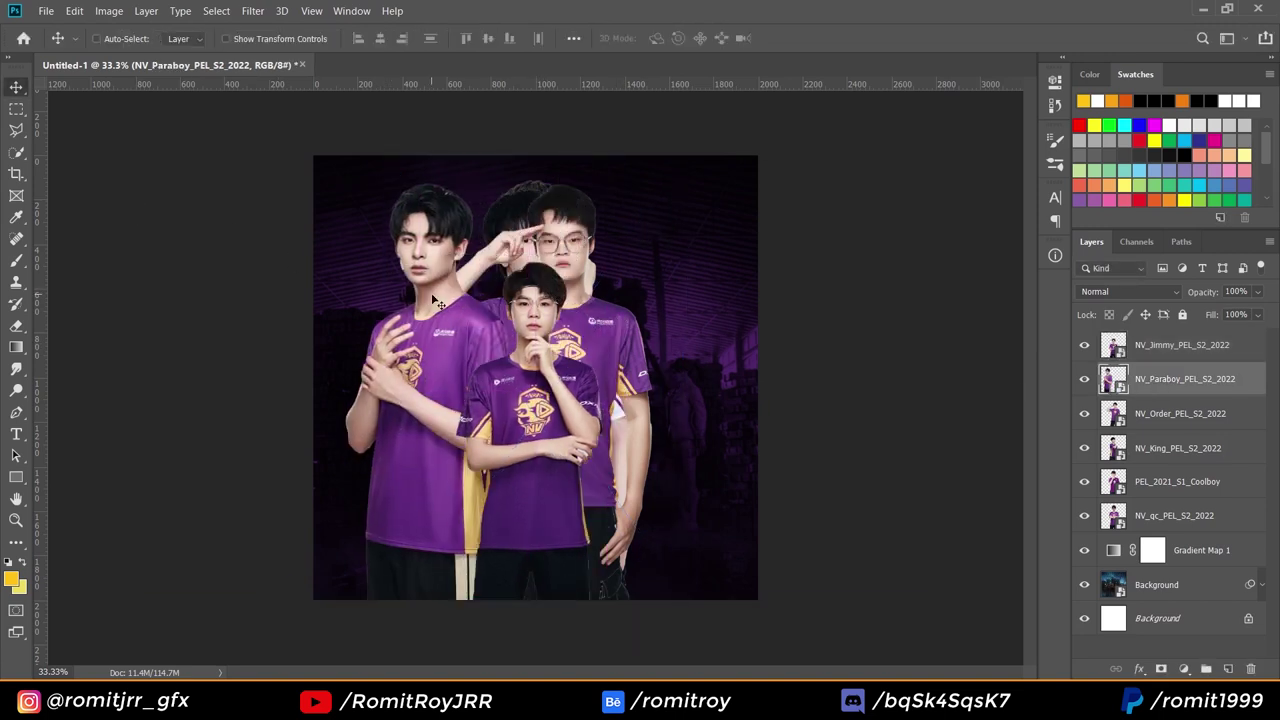
key(ctrl+t)
drag(414, 147, 409, 249)
key(Return)
drag(505, 334, 529, 334)
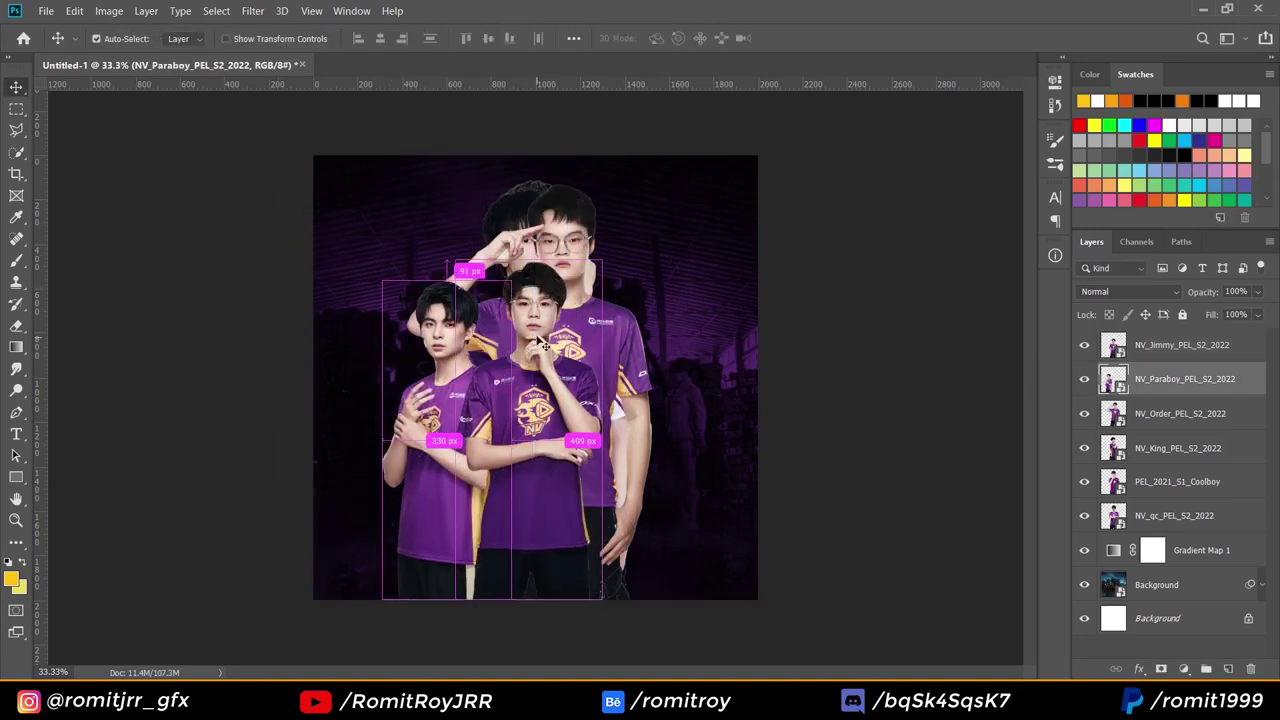
Fine-tune the size of the Paraboy cut-out and nudge it up so it stands close behind Jimmy's shoulder.
key(ctrl+t)
drag(557, 251, 564, 239)
key(Return)
drag(444, 241, 447, 256)
key(ctrl+t)
key(Return)
drag(471, 341, 473, 344)
key(shift+Up)
key(shift+Up)
Move the NV_Order_PEL_S2_2022 cut-out to the far left of the lineup and scale it to match the other players.
click(1135, 418)
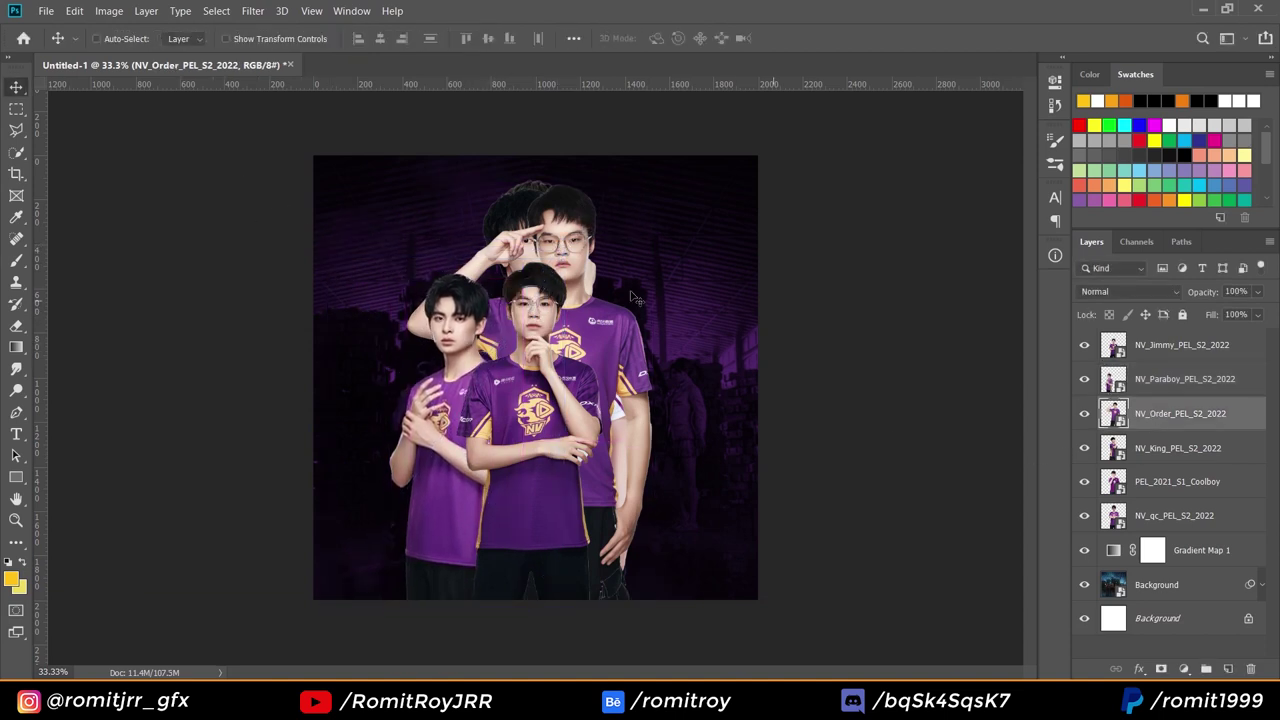
drag(622, 272, 426, 320)
key(ctrl+t)
drag(339, 200, 339, 311)
drag(358, 399, 358, 334)
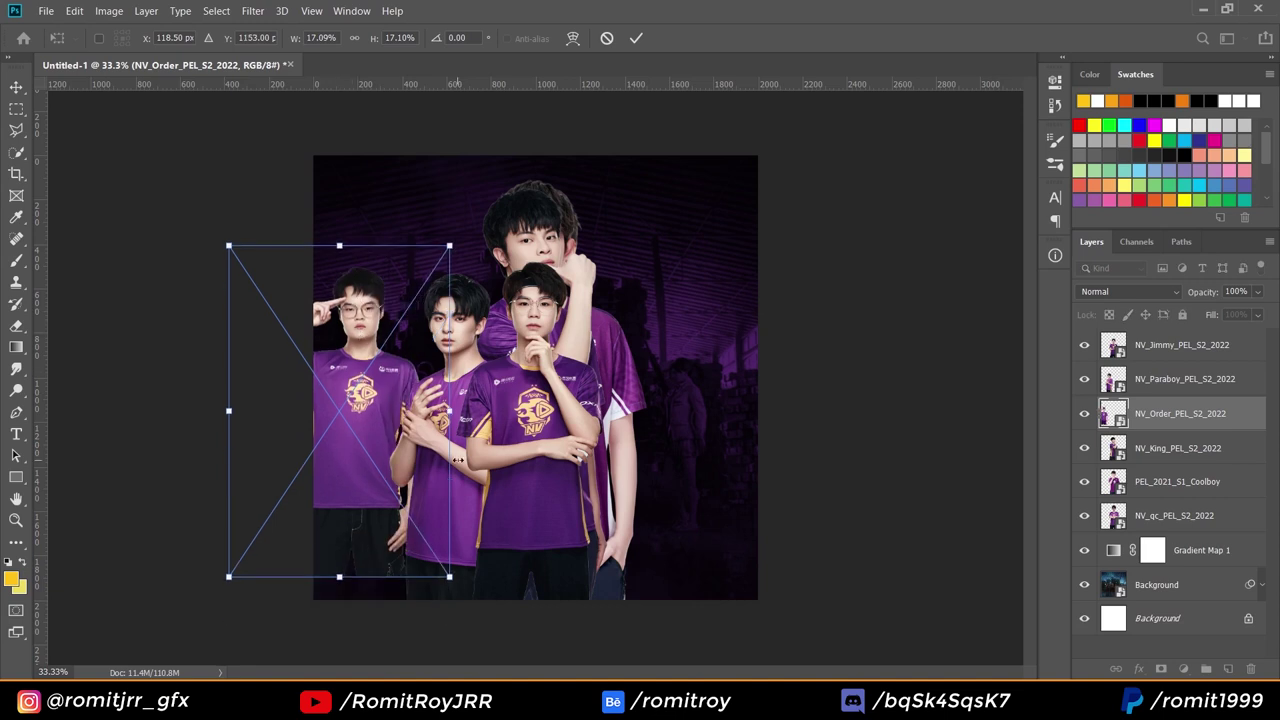
drag(449, 577, 491, 640)
drag(448, 385, 437, 400)
drag(479, 259, 472, 278)
key(Return)
Refine the Order cut-out's size and position at the left edge of the poster beside Paraboy.
key(ctrl+t)
key(Return)
key(ctrl+t)
key(Return)
drag(382, 372, 390, 352)
Move the NV_King_PEL_S2_2022 cut-out to the right of Jimmy and scale it down to the height of the neighbouring players.
click(1166, 454)
drag(561, 289, 628, 287)
key(ctrl+t)
drag(626, 233, 626, 271)
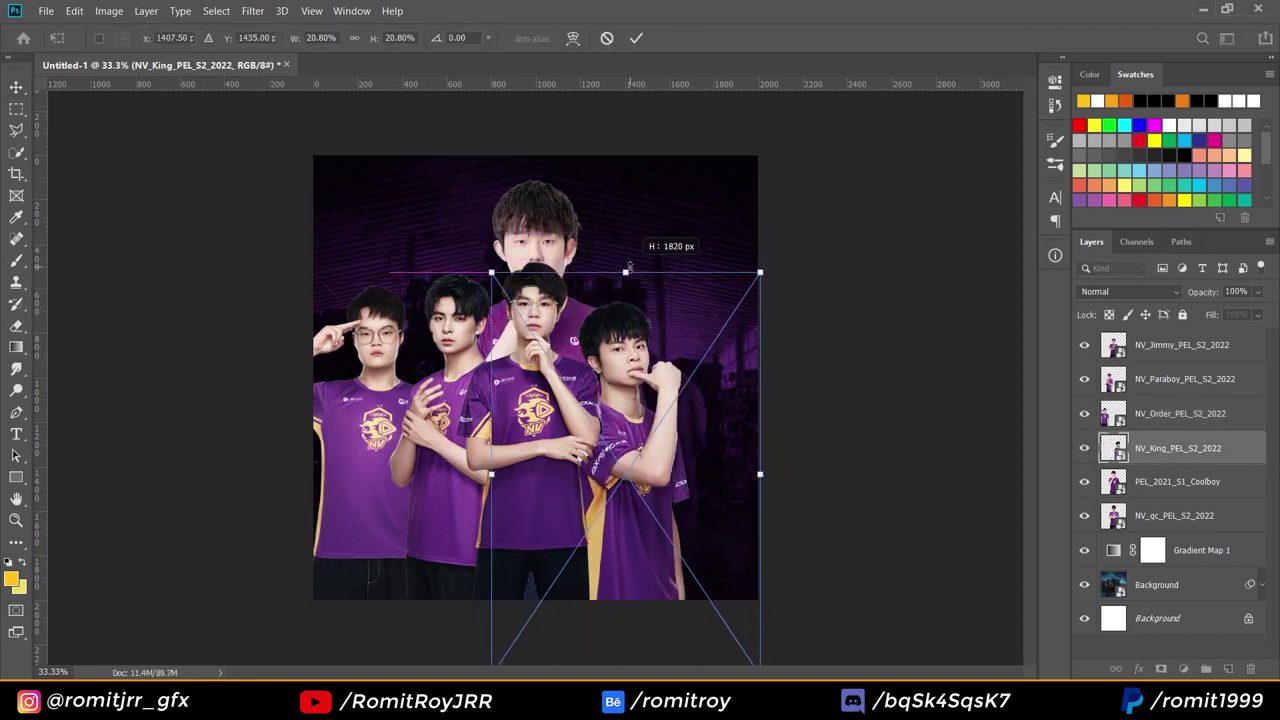
drag(616, 316, 613, 291)
drag(623, 247, 623, 272)
drag(610, 318, 608, 294)
key(Return)
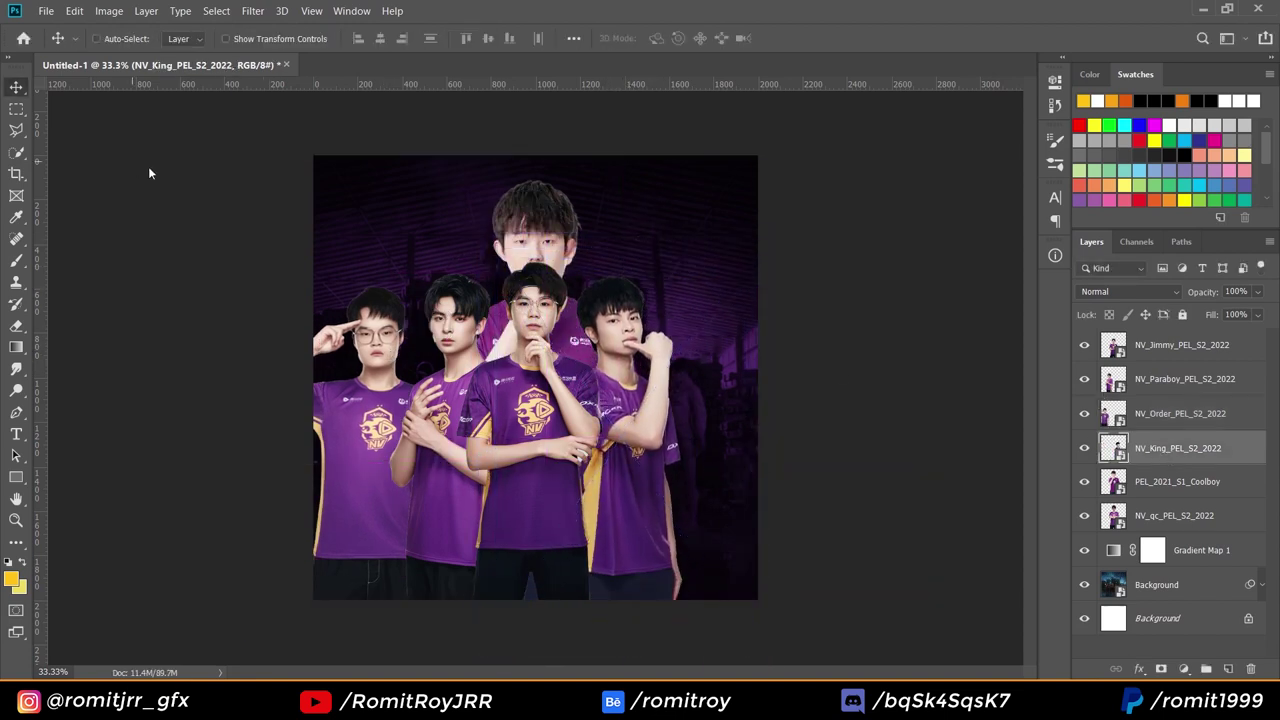
Try the PEL_2021_S1_Coolboy cut-out at the far right of the lineup, scaled down to match the others.
click(1166, 481)
drag(553, 236, 722, 302)
key(ctrl+t)
drag(698, 218, 711, 314)
drag(706, 398, 694, 329)
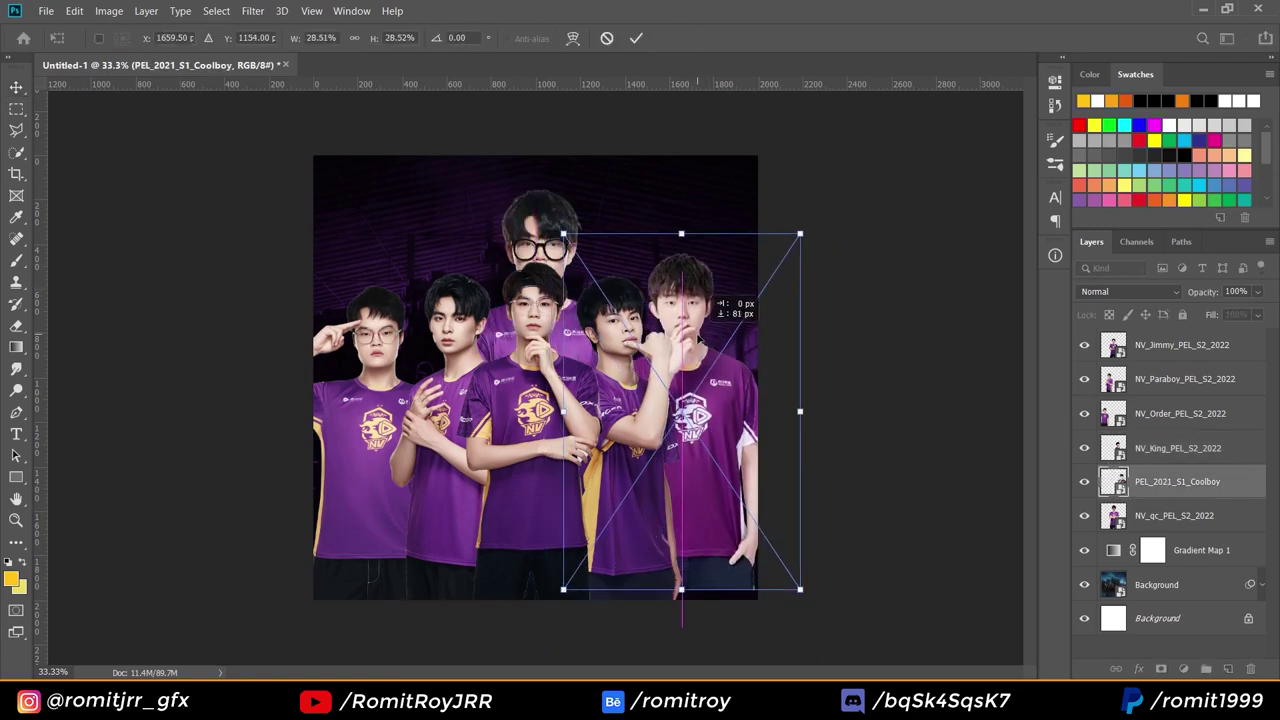
drag(682, 234, 688, 271)
key(Return)
Delete the PEL_2021_S1_Coolboy layer, and scale down the NV_qc_PEL_S2_2022 cut-out and place it behind King.
click(1250, 668)
key(ctrl+t)
drag(537, 157, 537, 228)
drag(509, 236, 653, 272)
mouse_move(557, 449)
mouse_down()
mouse_move(583, 449)
mouse_move(554, 449)
mouse_up()
drag(723, 411, 662, 402)
key(Return)
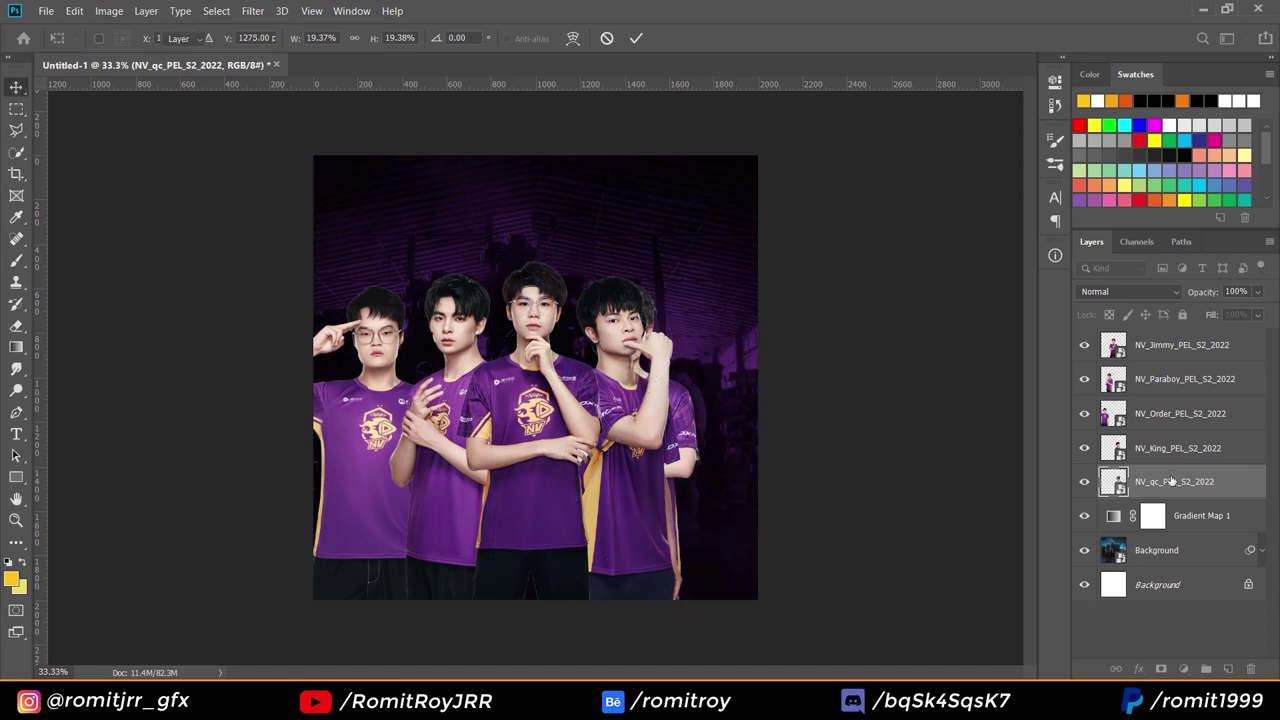
Stack the qc layer above King beside Jimmy, and move King to the far right of the lineup with an adjusted size.
drag(1171, 483, 1171, 434)
drag(641, 371, 630, 366)
click(1166, 480)
drag(689, 395, 767, 397)
key(ctrl+t)
drag(826, 250, 831, 245)
key(Return)
key(ctrl+t)
key(Return)
drag(707, 333, 709, 338)
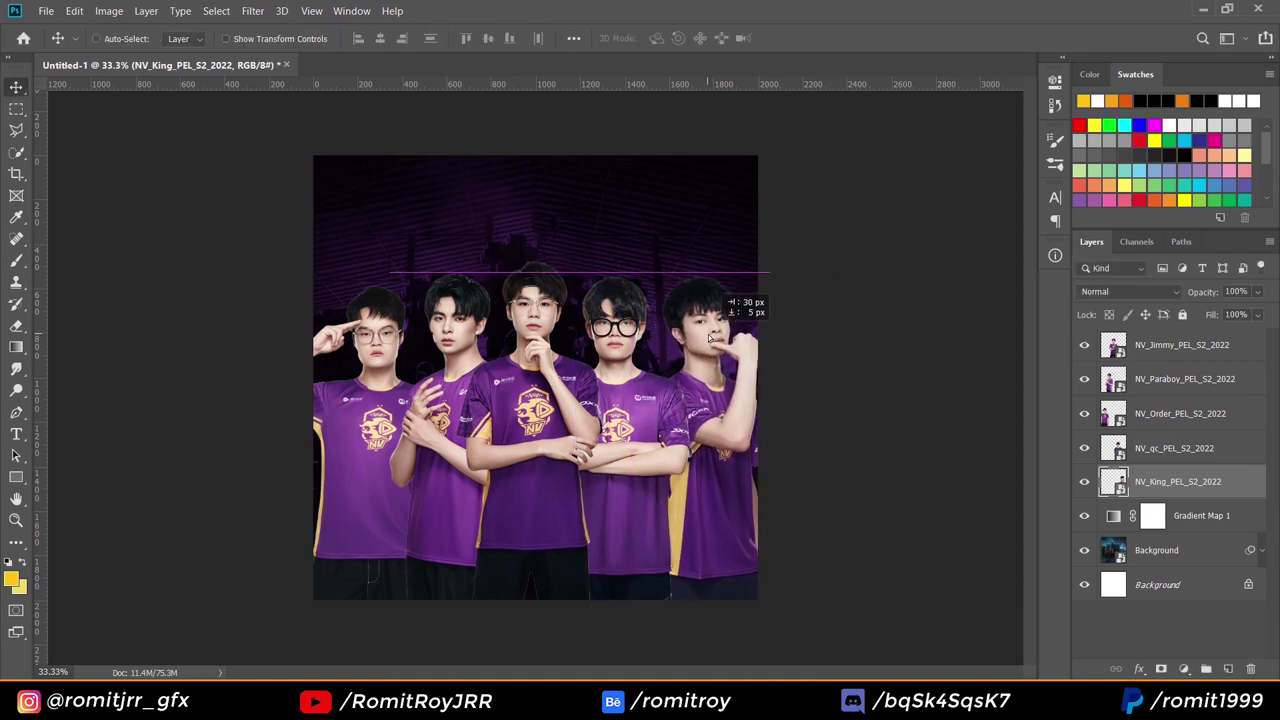
Group the five player layers as Players, then slightly enlarge and reposition the group to fill the poster's width.
key(ctrl+g)
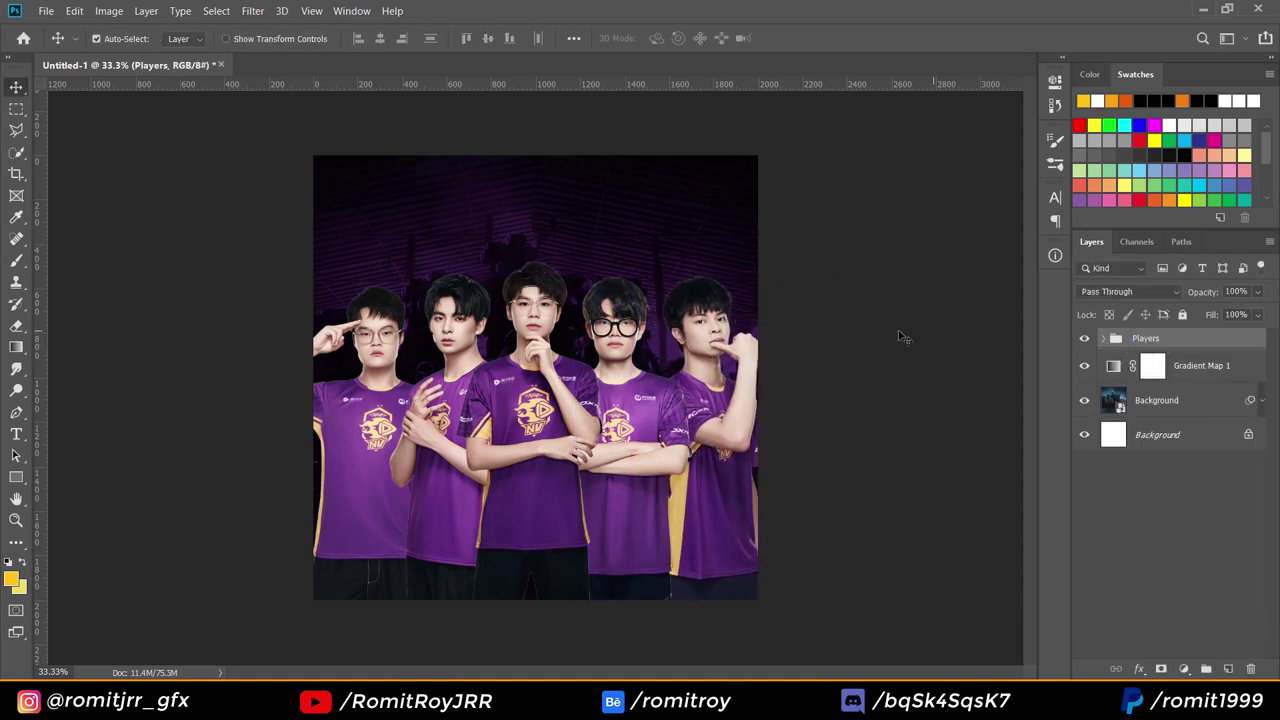
key(ctrl+t)
drag(508, 636, 508, 625)
key(Return)
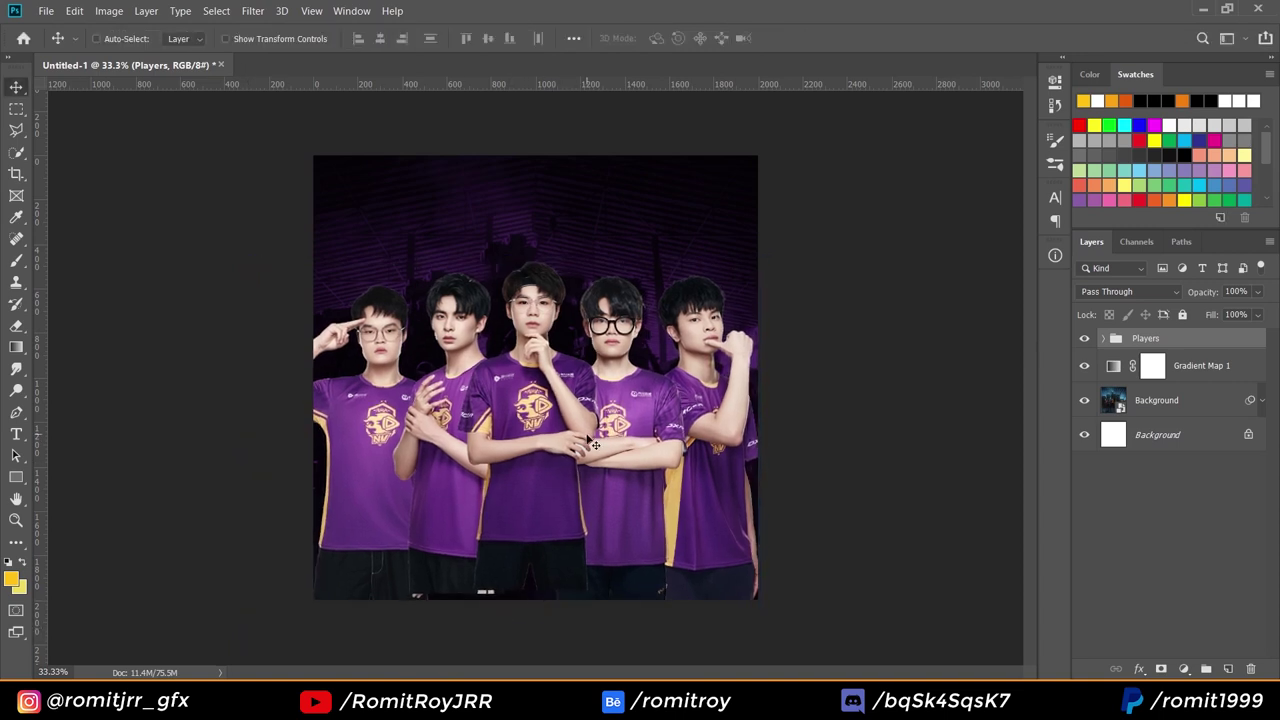
drag(593, 445, 609, 445)
key(ctrl+t)
drag(266, 441, 232, 451)
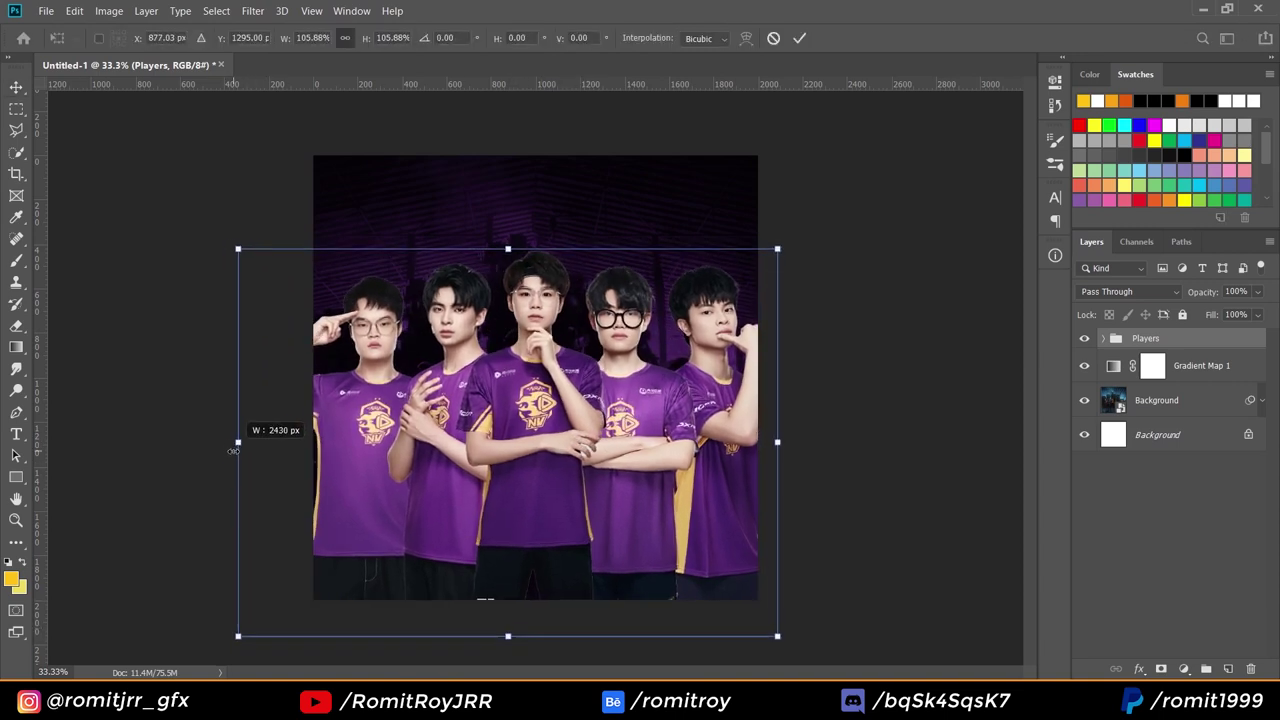
key(Return)
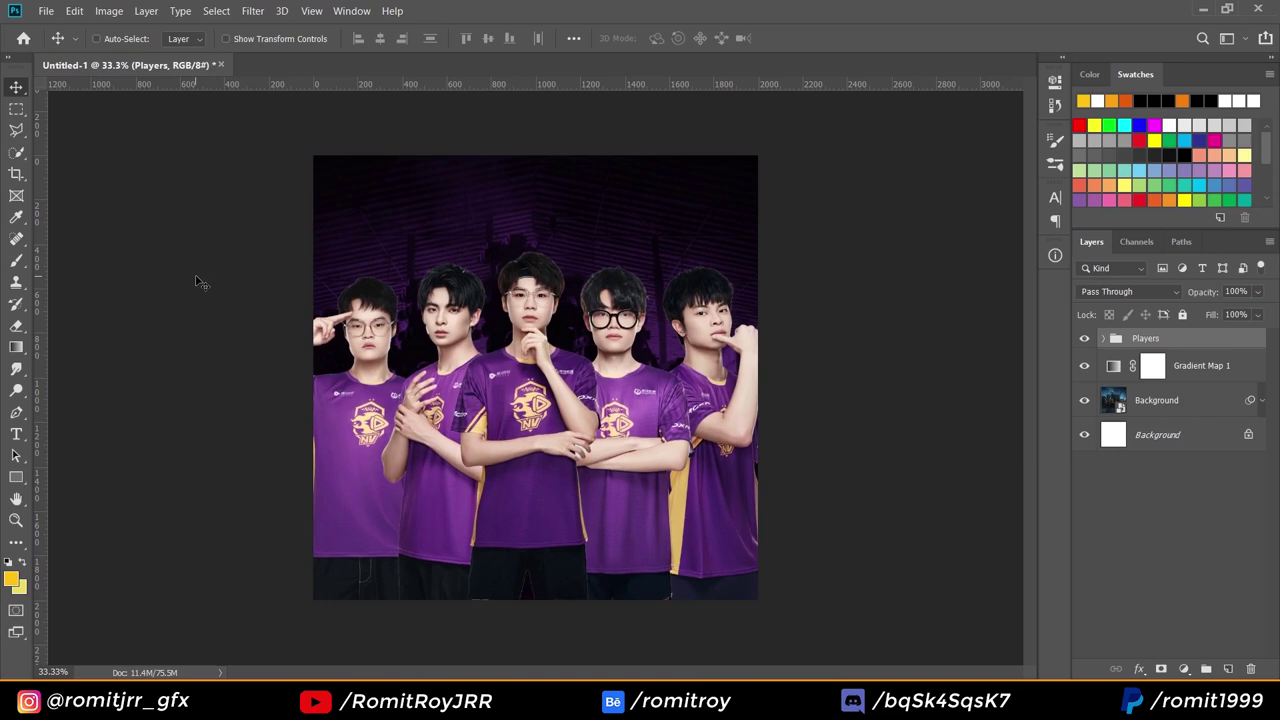
Select the lower part of the canvas across its full width and start a color-to-transparent Gradient Fill layer there.
key(m)
drag(310, 410, 770, 642)
click(1184, 668)
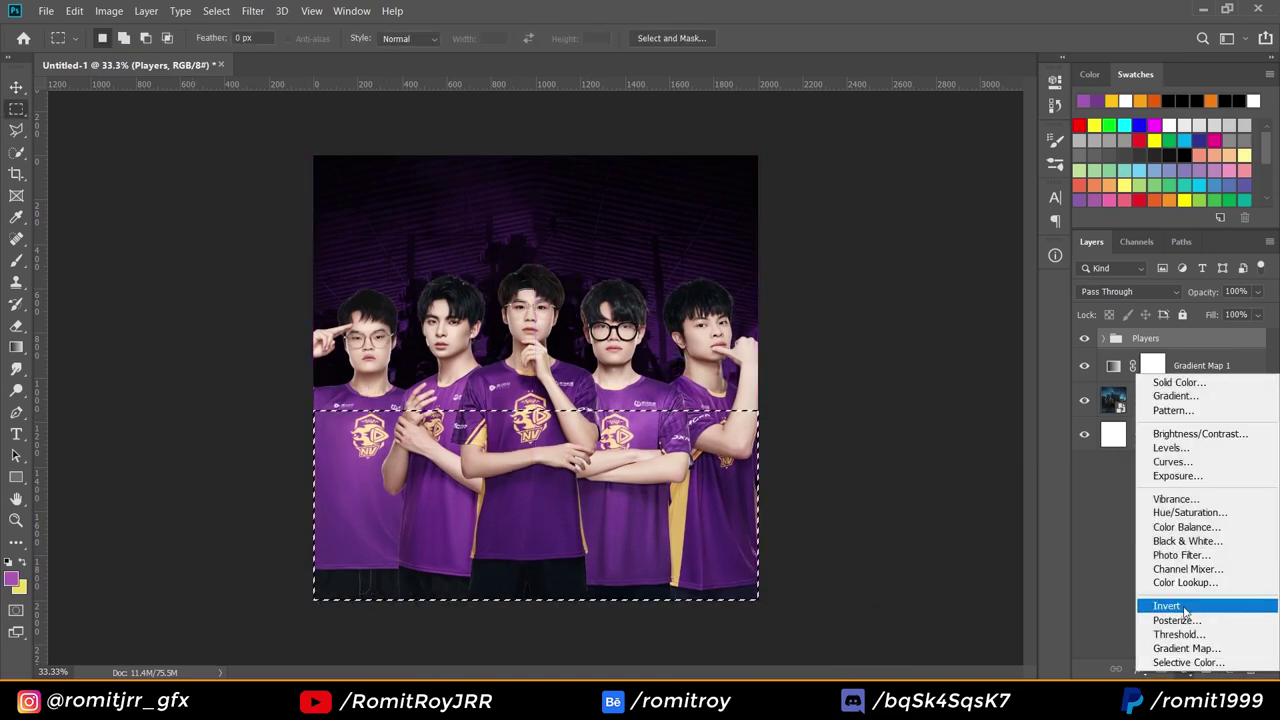
click(1175, 396)
click(889, 258)
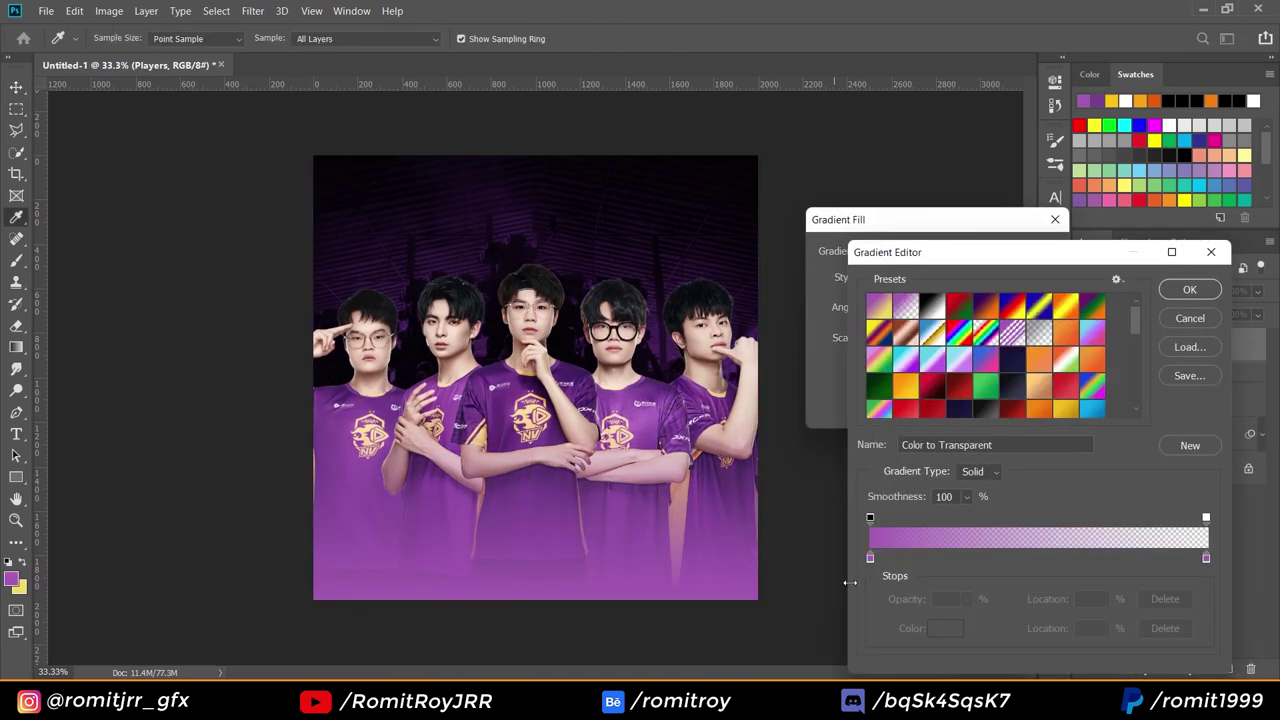
Set both colour stops of the gradient fill to purple 783f92 and stretch the fill layer slightly upward.
double_click(870, 559)
click(774, 371)
click(1034, 277)
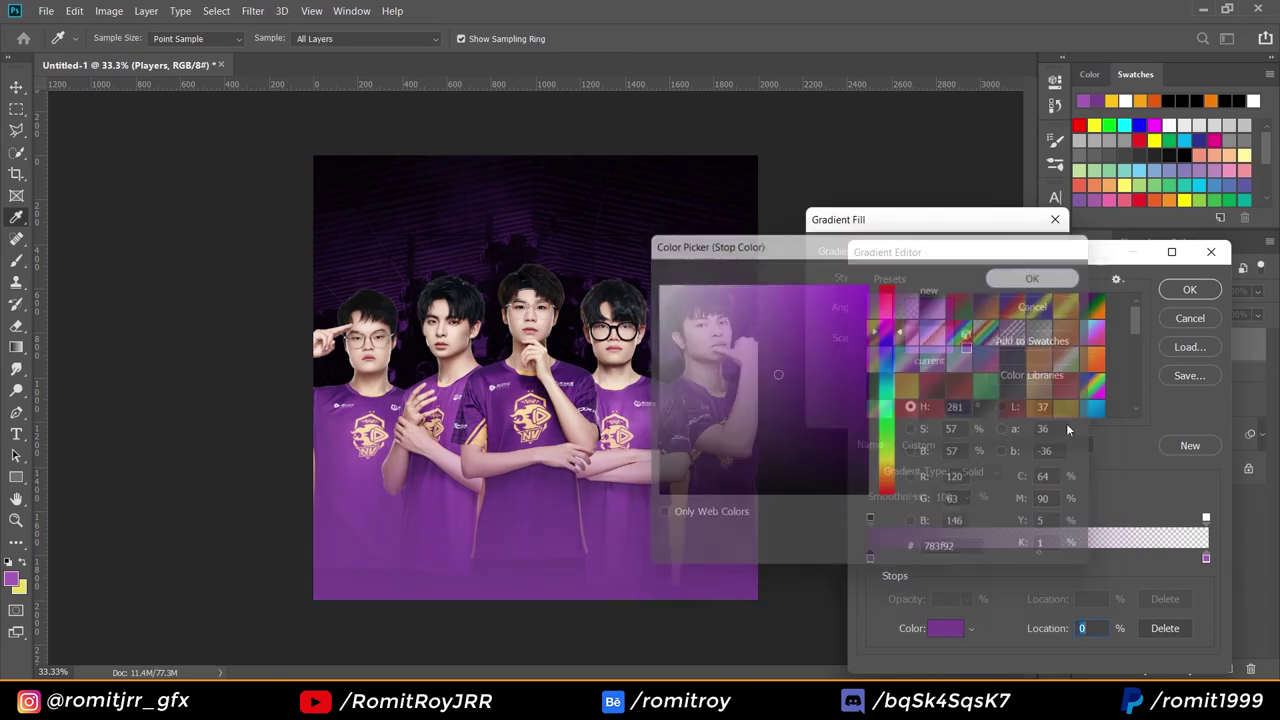
double_click(1206, 559)
click(1097, 100)
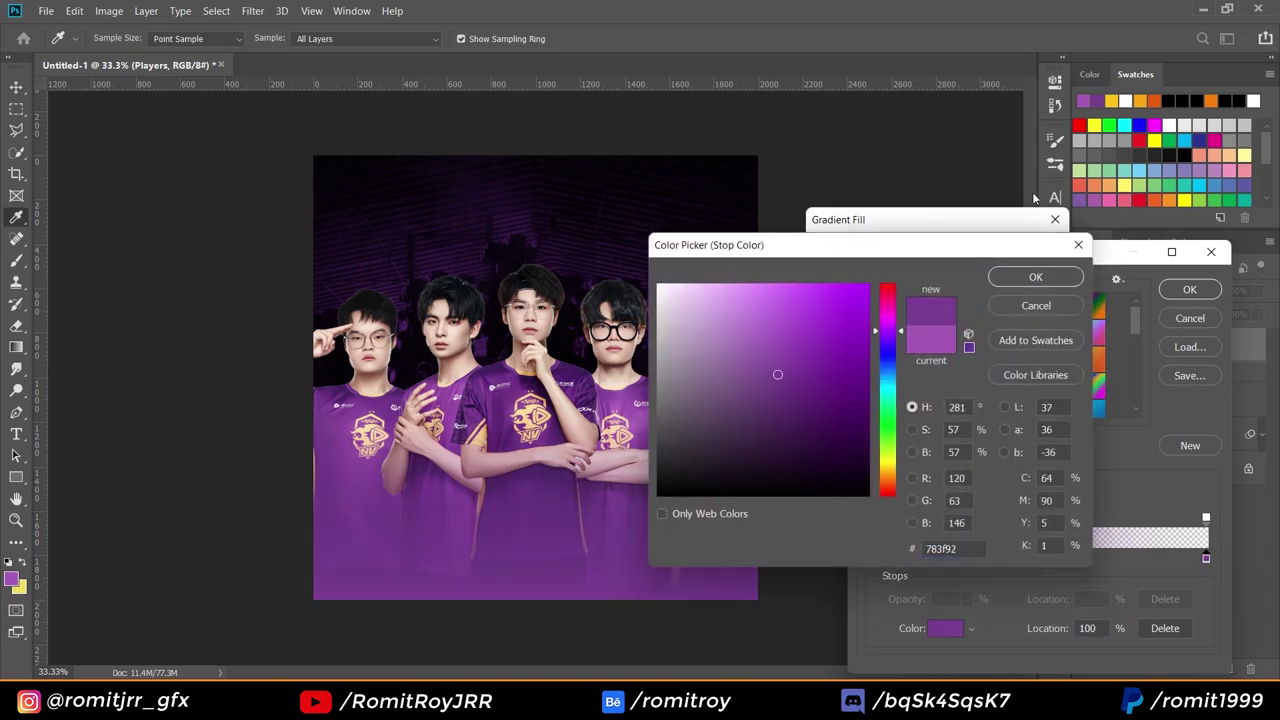
click(1005, 272)
click(1190, 289)
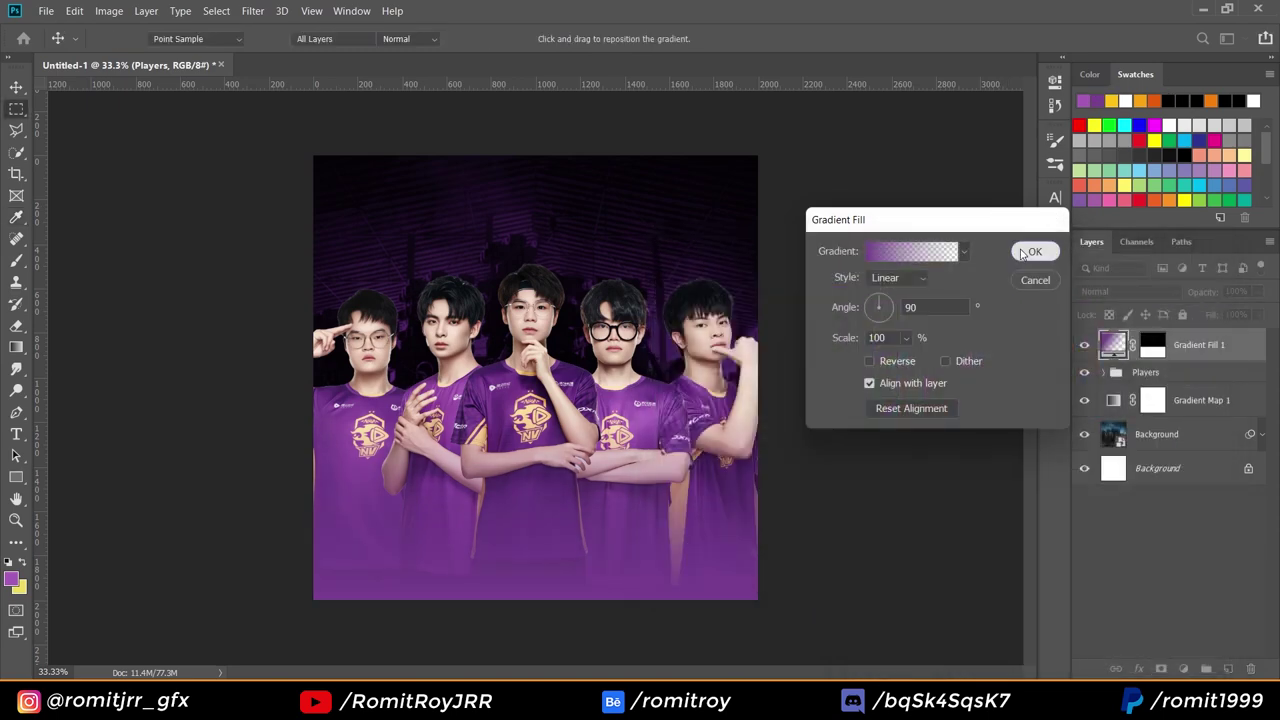
click(1035, 249)
key(ctrl+t)
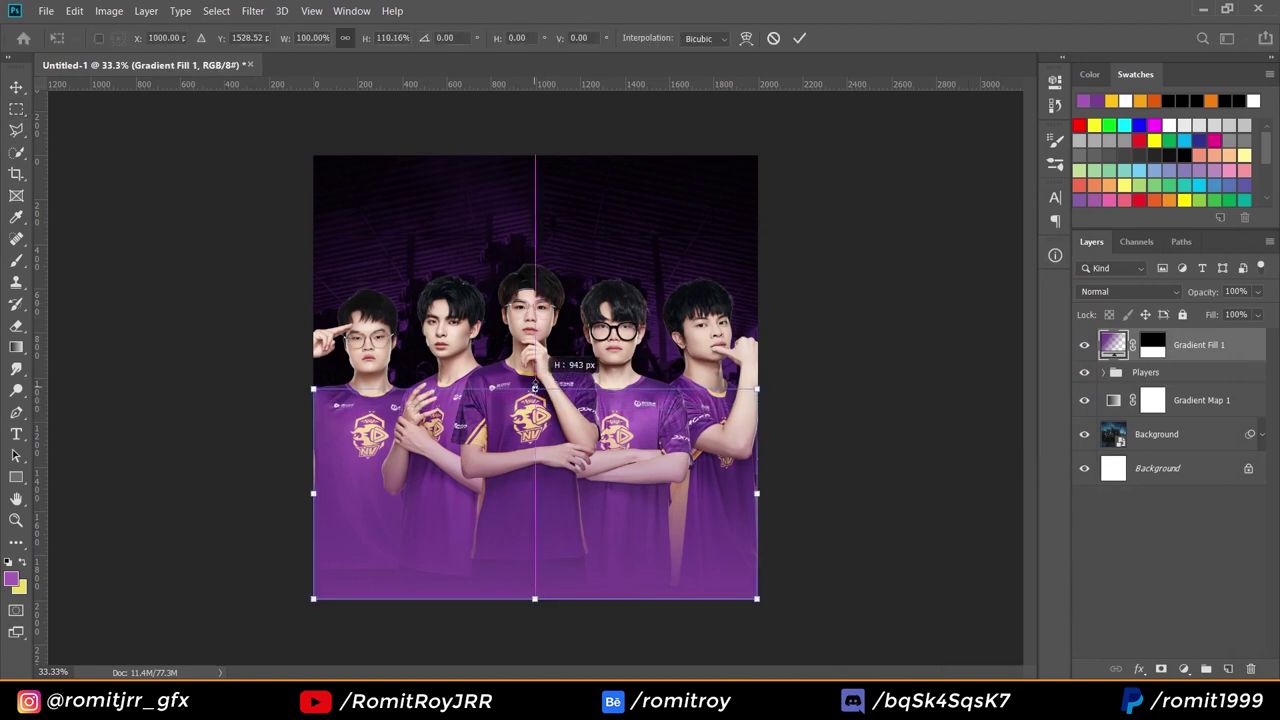
key(Return)
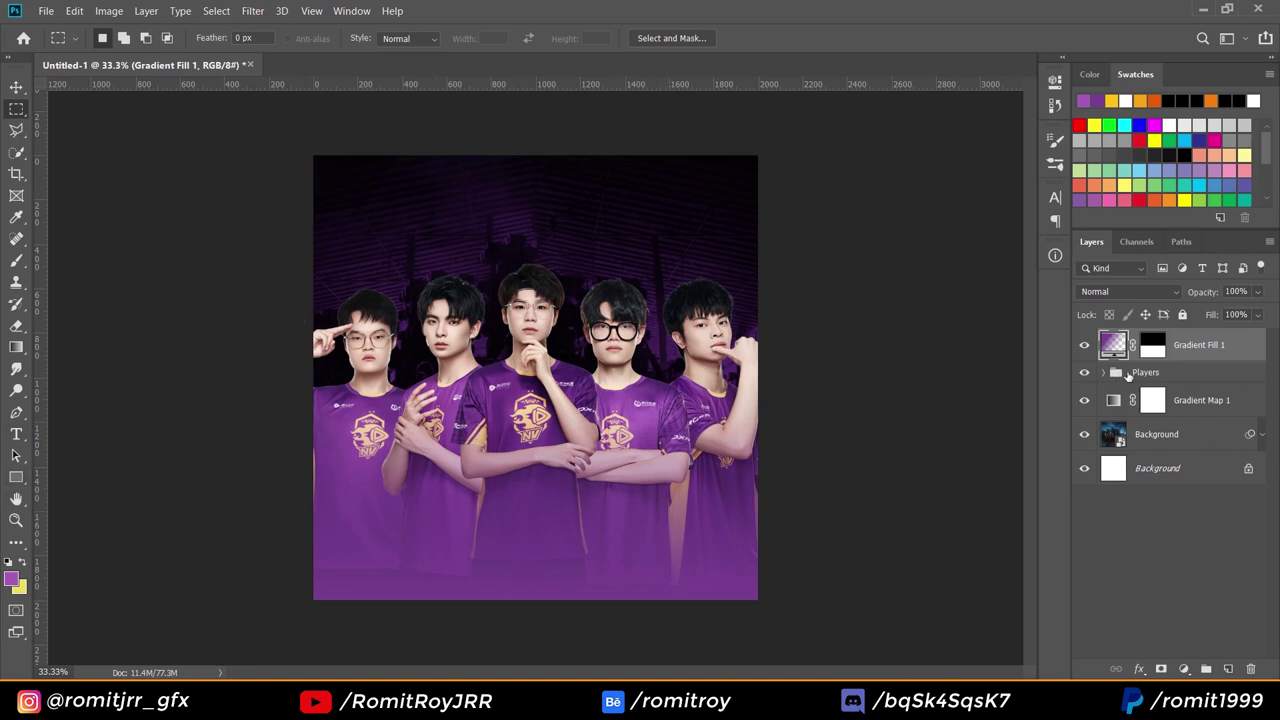
Add a layer mask to the Players group.
click(1127, 375)
key(b)
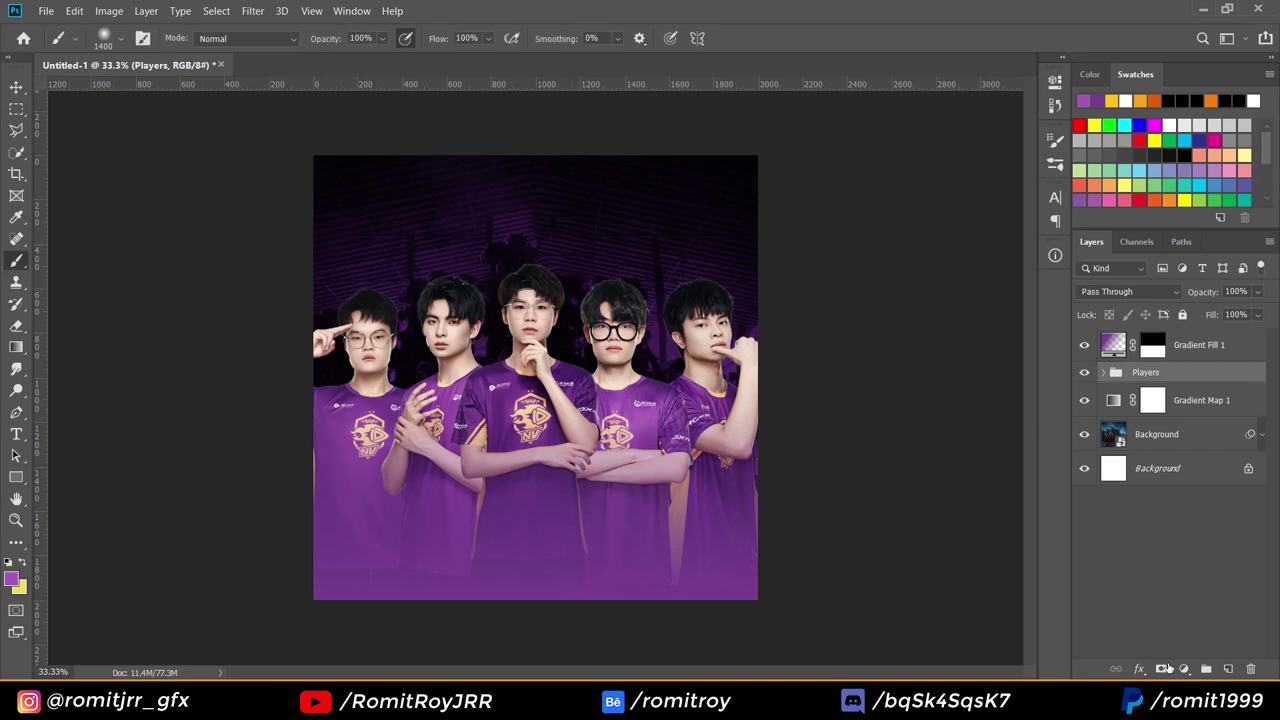
click(1162, 668)
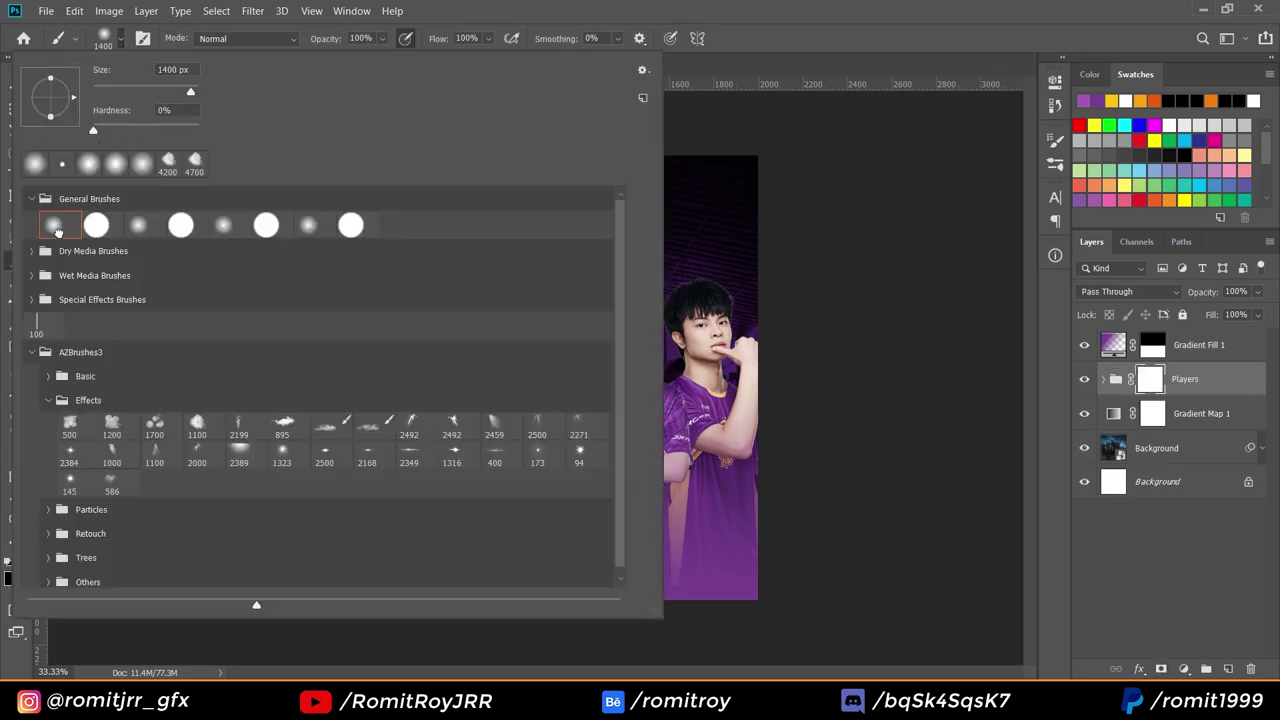
Paint black on the Players mask with a soft round brush up to 800 px to fade out the players' lower bodies.
double_click(57, 231)
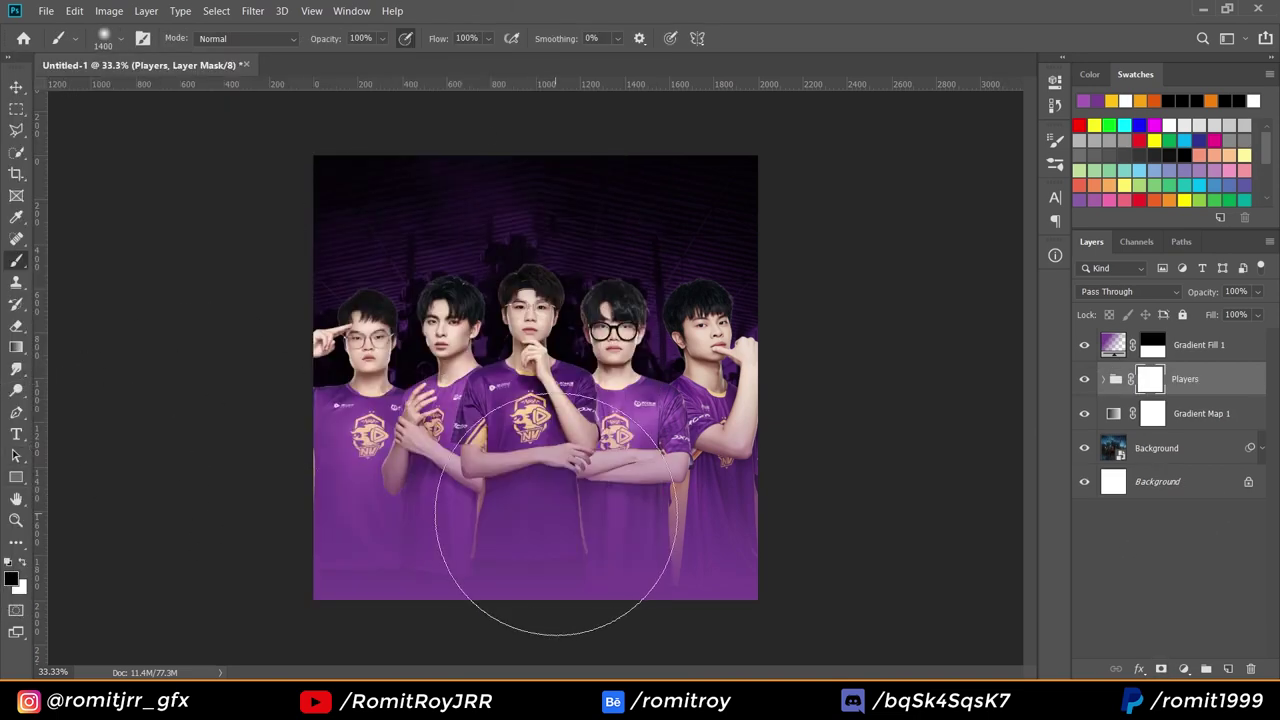
key(bracketleft)
key(bracketleft)
key(bracketleft)
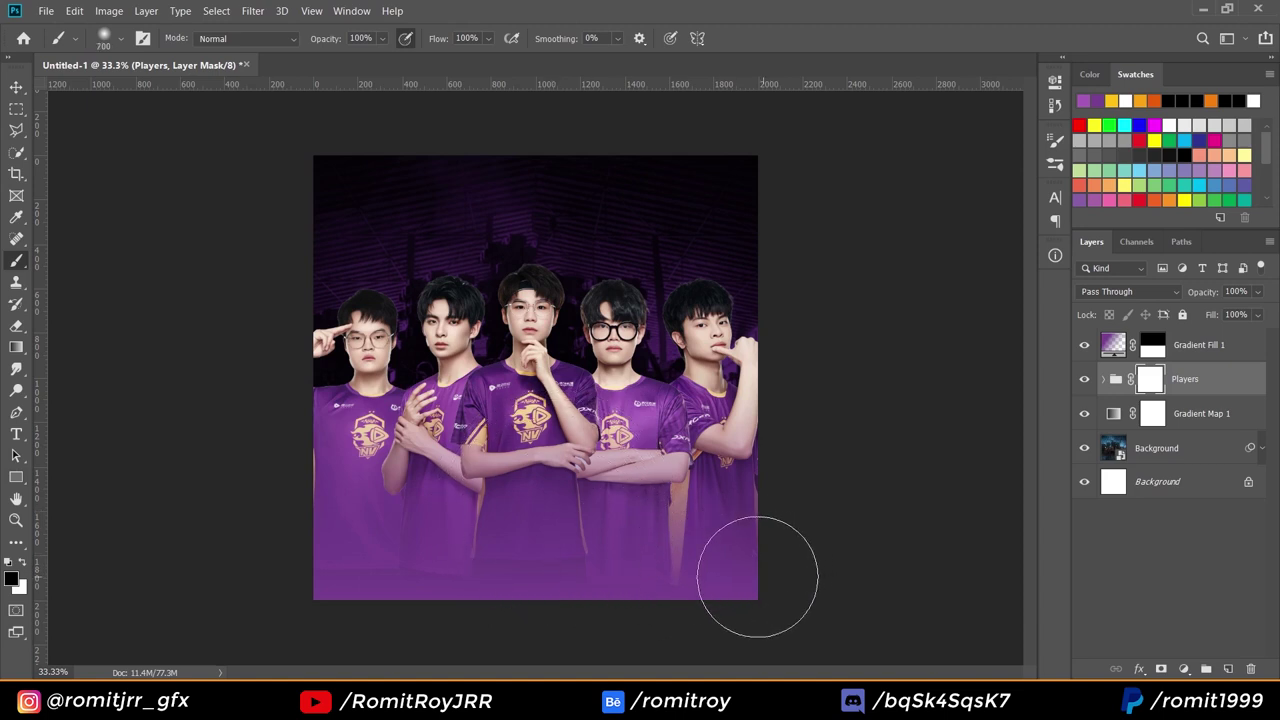
key(bracketleft)
key(bracketleft)
key(bracketleft)
key(bracketleft)
mouse_move(357, 558)
mouse_down()
mouse_move(421, 546)
mouse_move(484, 563)
mouse_move(581, 561)
mouse_up()
key(bracketright)
click(681, 580)
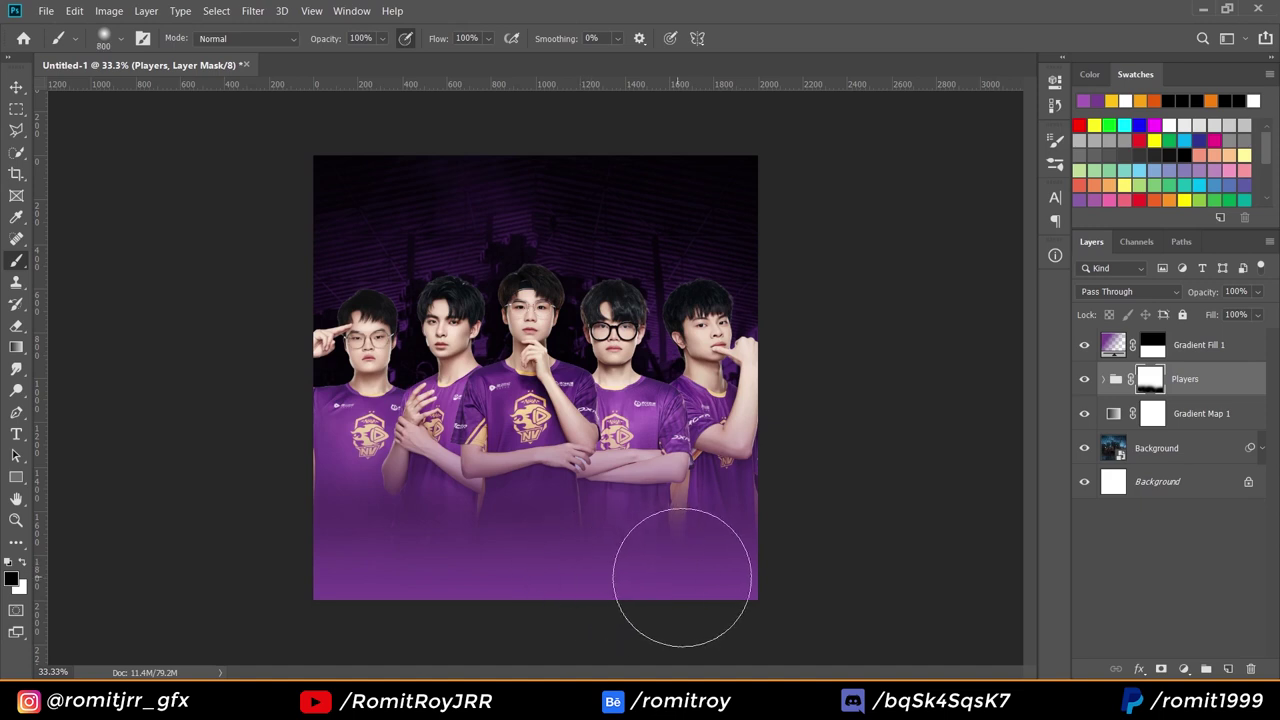
click(676, 566)
mouse_move(401, 565)
mouse_down()
mouse_move(324, 560)
mouse_move(279, 537)
mouse_up()
drag(509, 569, 749, 557)
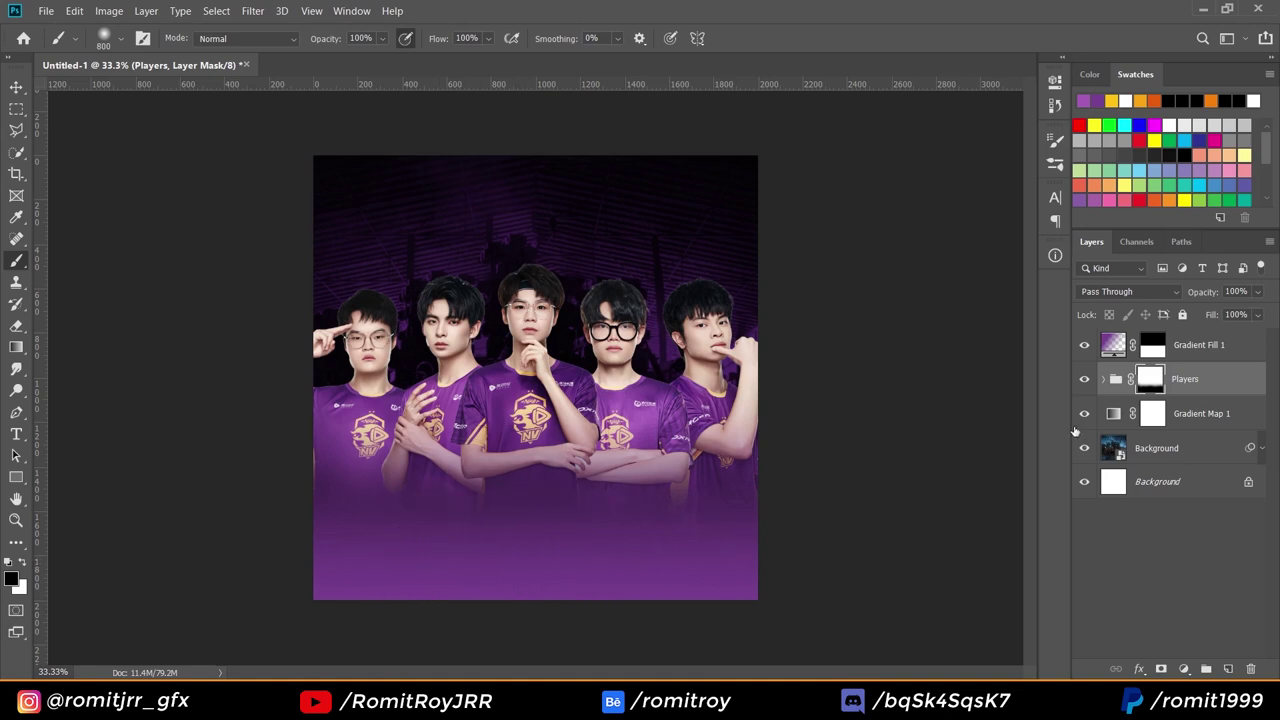
Move the opaque opacity stop of the Gradient Fill 1 gradient to location 30%.
double_click(1114, 347)
click(912, 251)
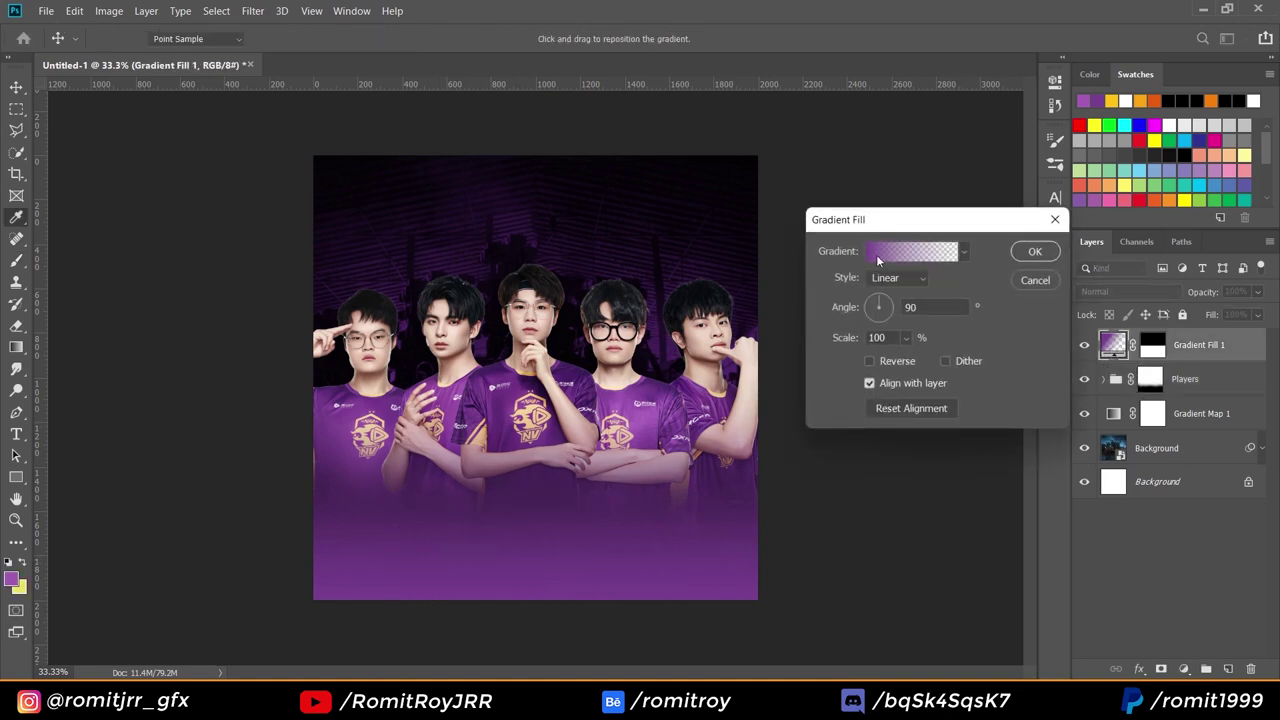
click(869, 519)
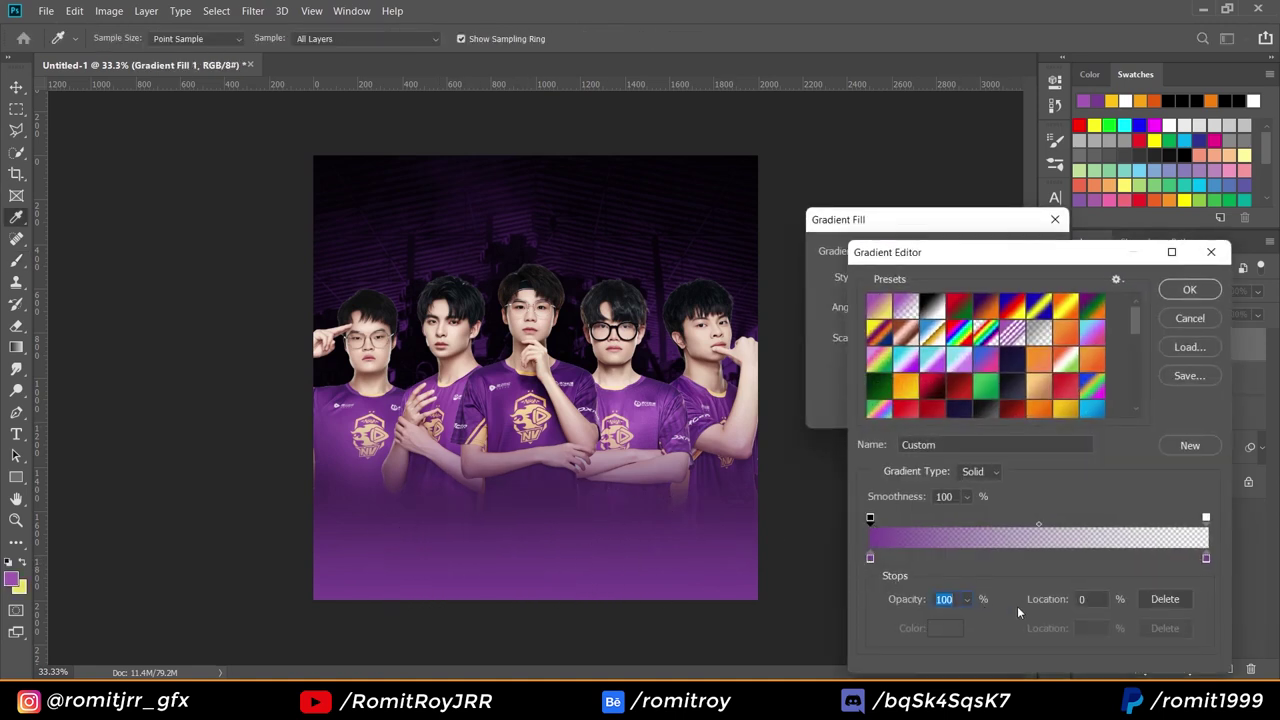
click(1098, 600)
text(5)
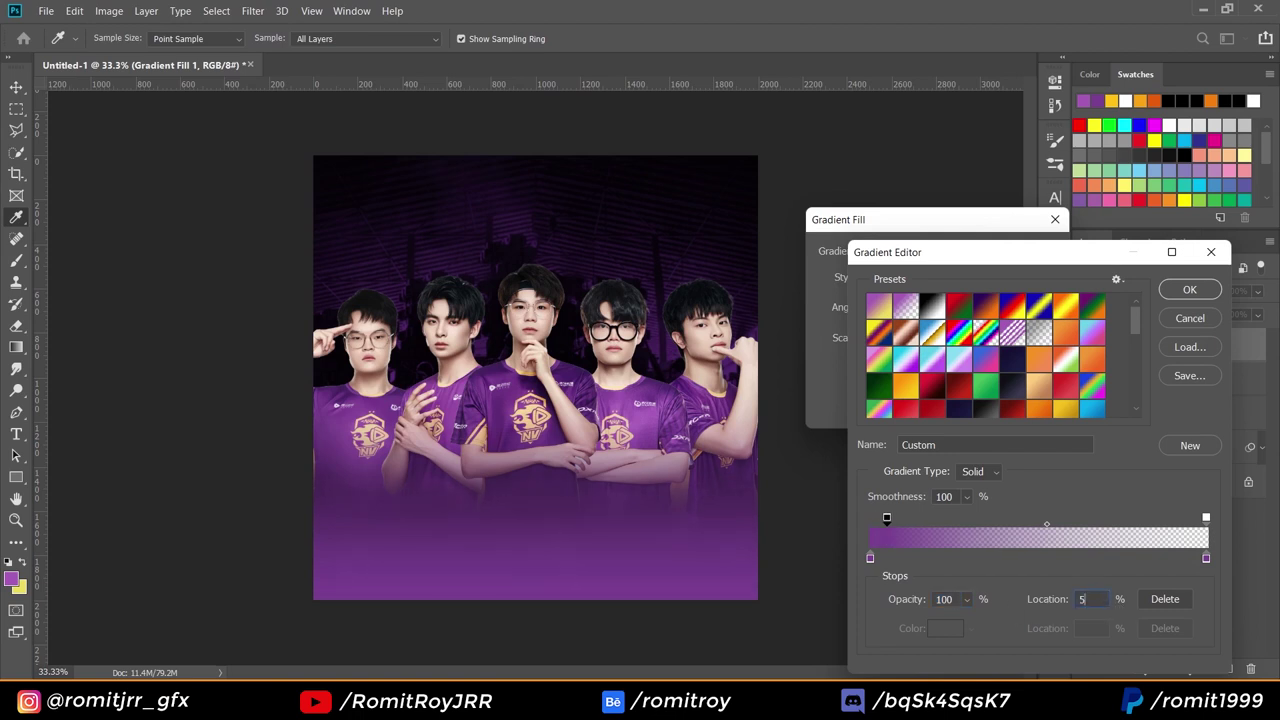
text(025)
text(30)
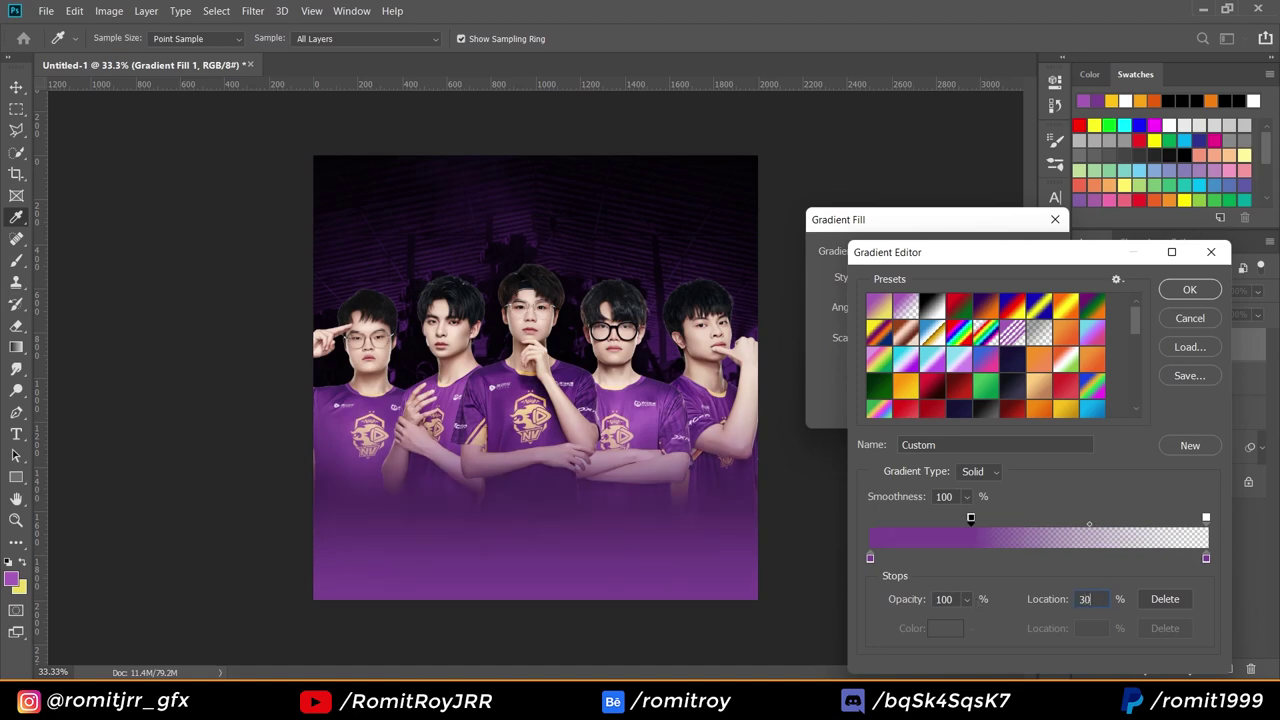
click(1184, 292)
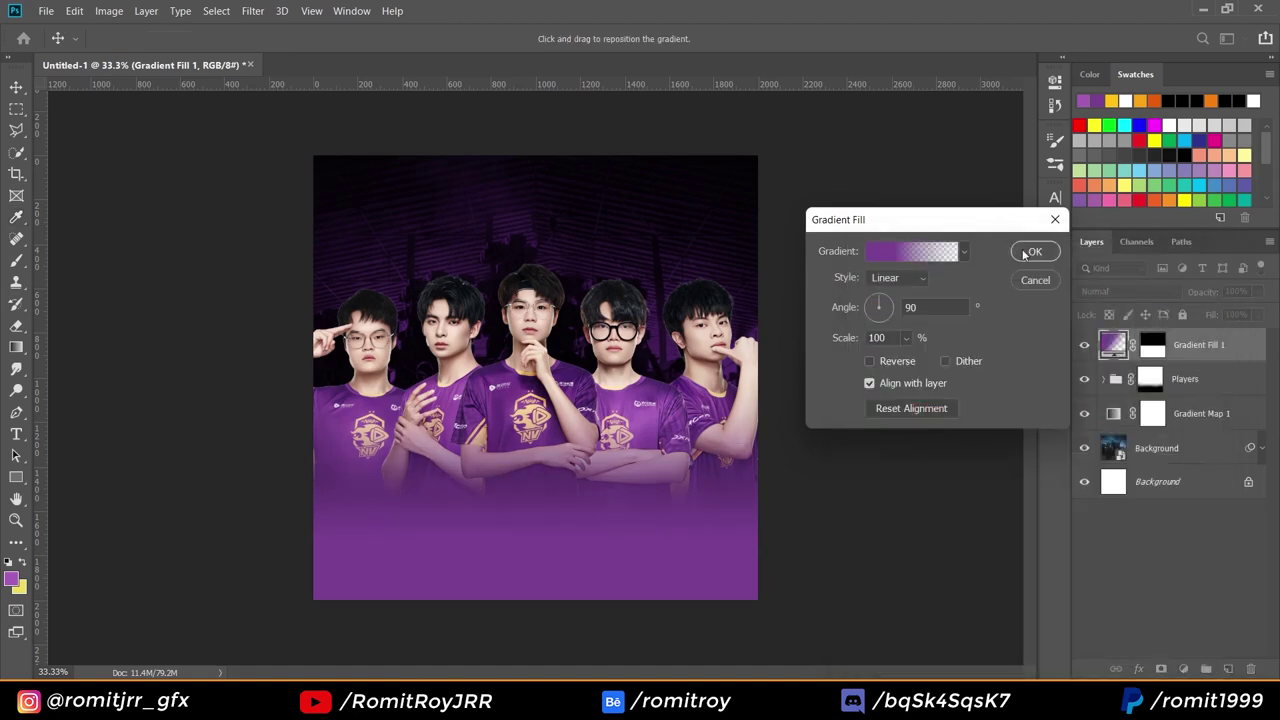
click(1035, 252)
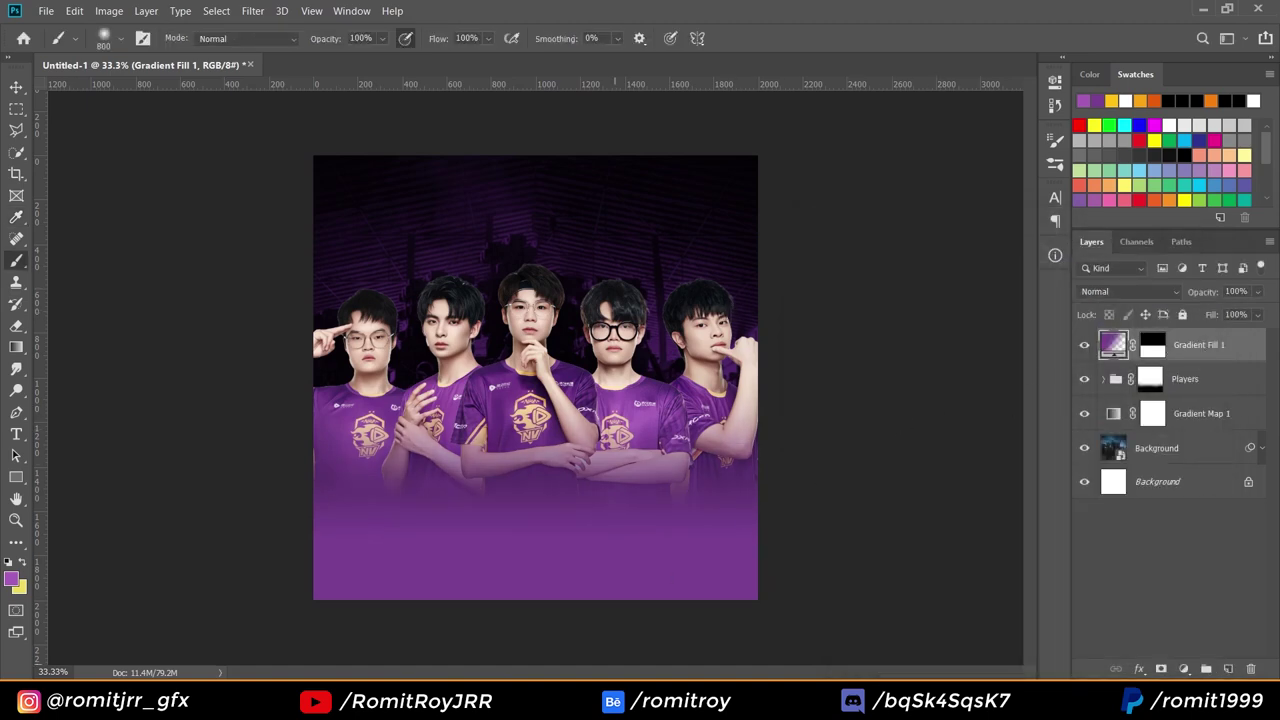
Place the Glow Particles image across the bottom of the canvas above Gradient Fill 1, scaled to about 130%.
key(alt+Tab)
drag(543, 316, 518, 547)
drag(530, 411, 533, 581)
drag(535, 482, 537, 444)
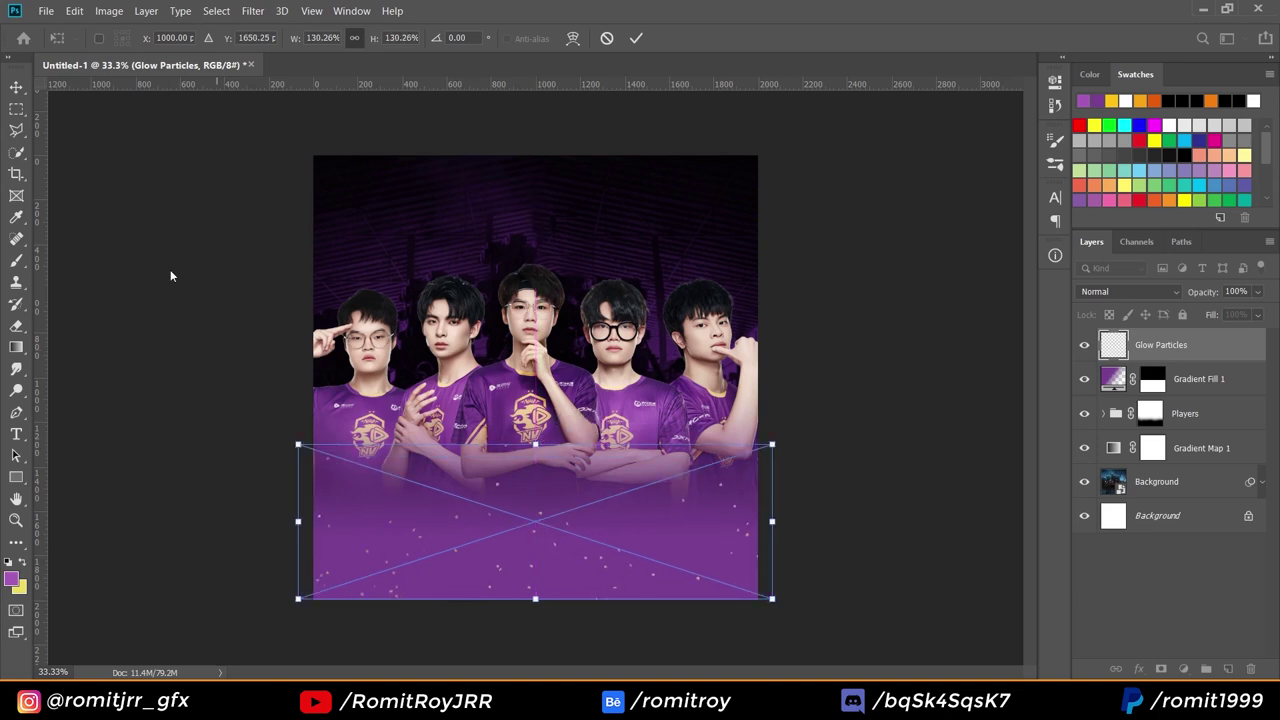
key(Return)
key(b)
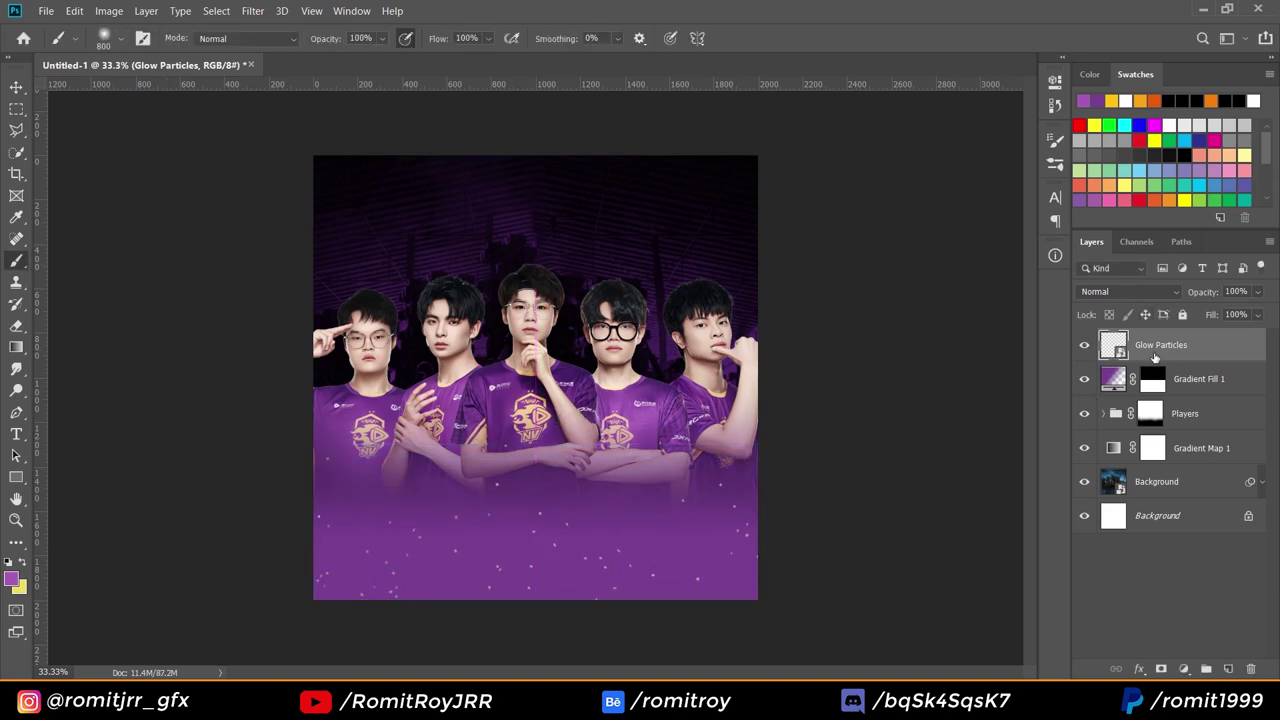
Set the Glow Particles layer to Screen blending and clip a purple Solid Color fill to it.
click(1144, 292)
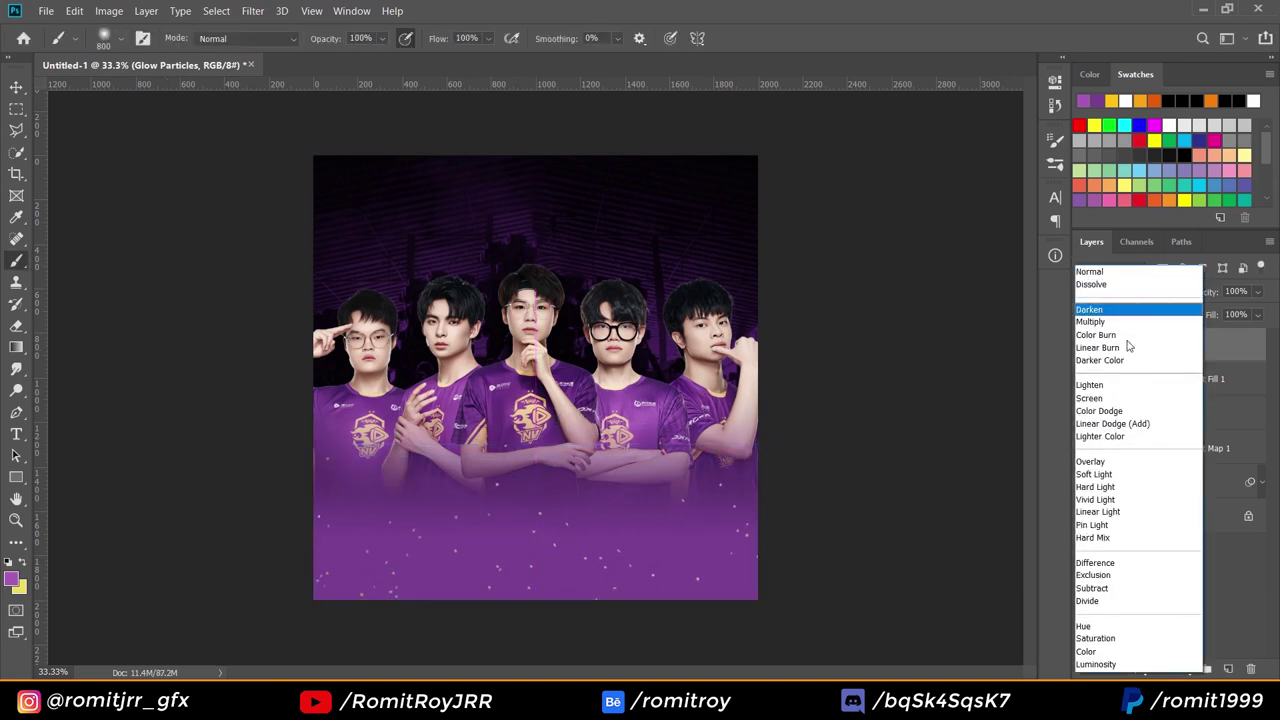
click(1101, 399)
click(1184, 668)
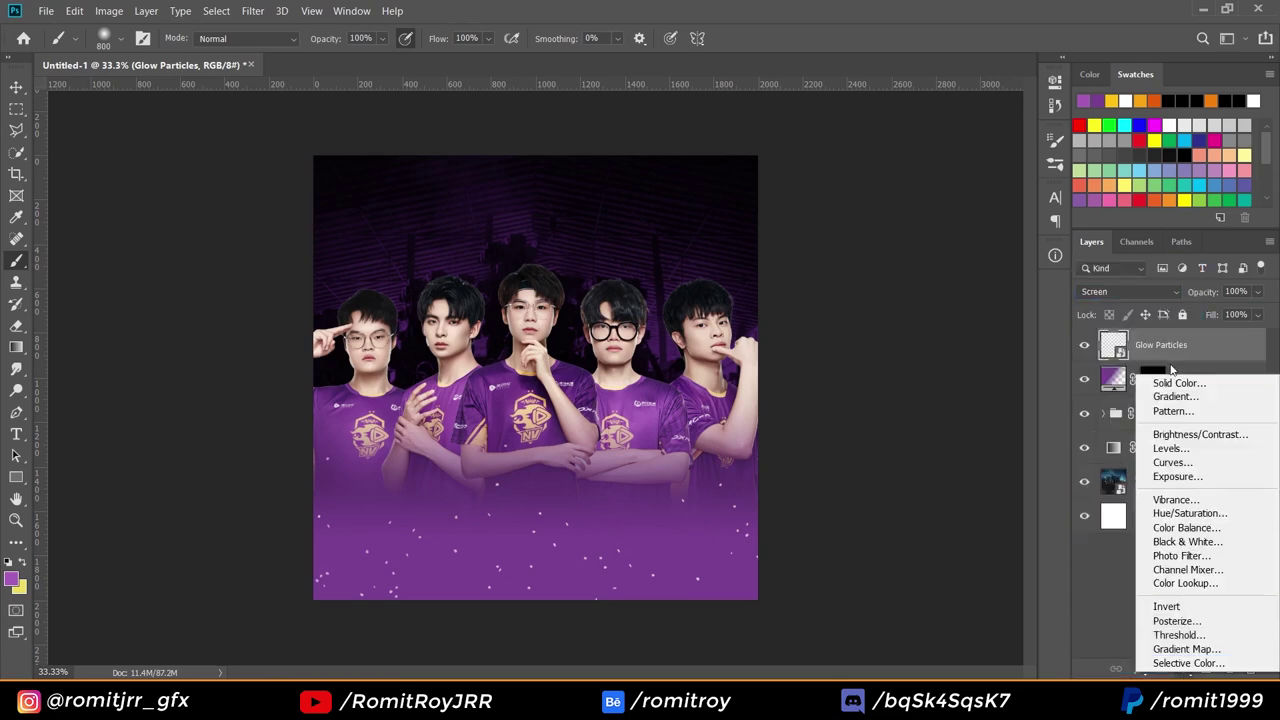
click(1160, 376)
click(1035, 278)
right_click(1190, 345)
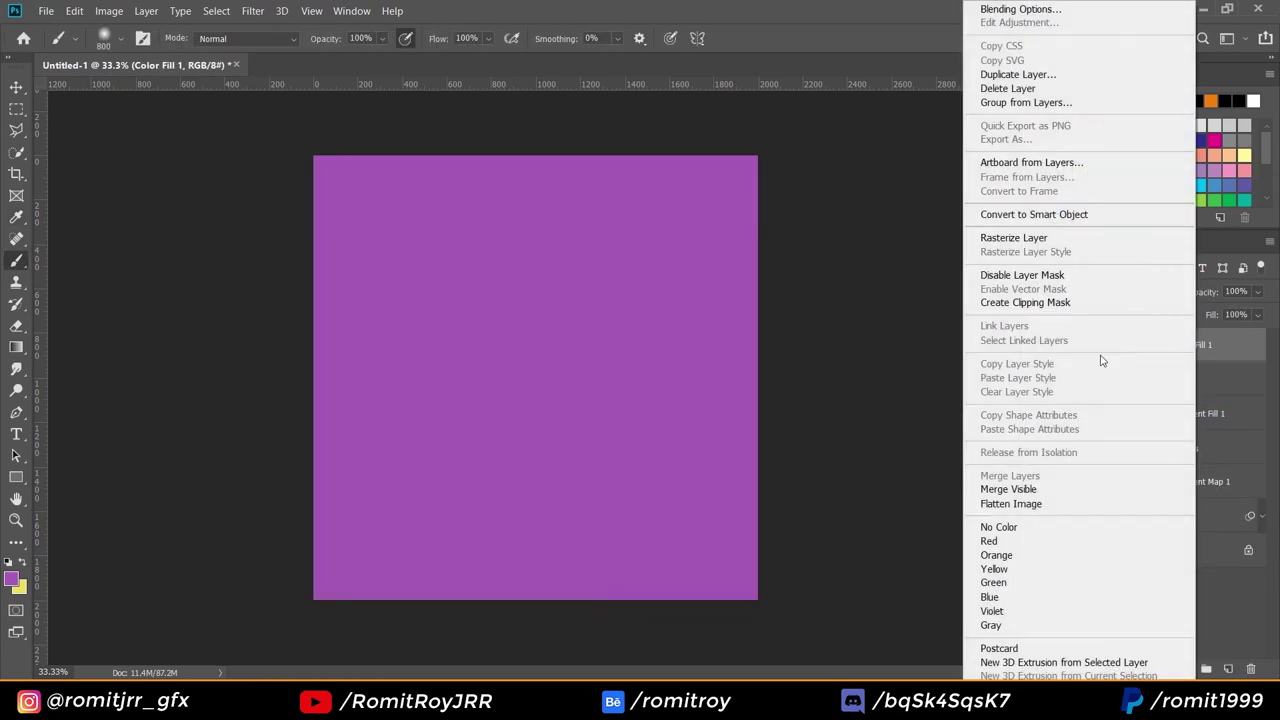
click(1060, 297)
Add an Outer Glow effect in purple a45bb7 to the Glow Particles layer.
right_click(1168, 381)
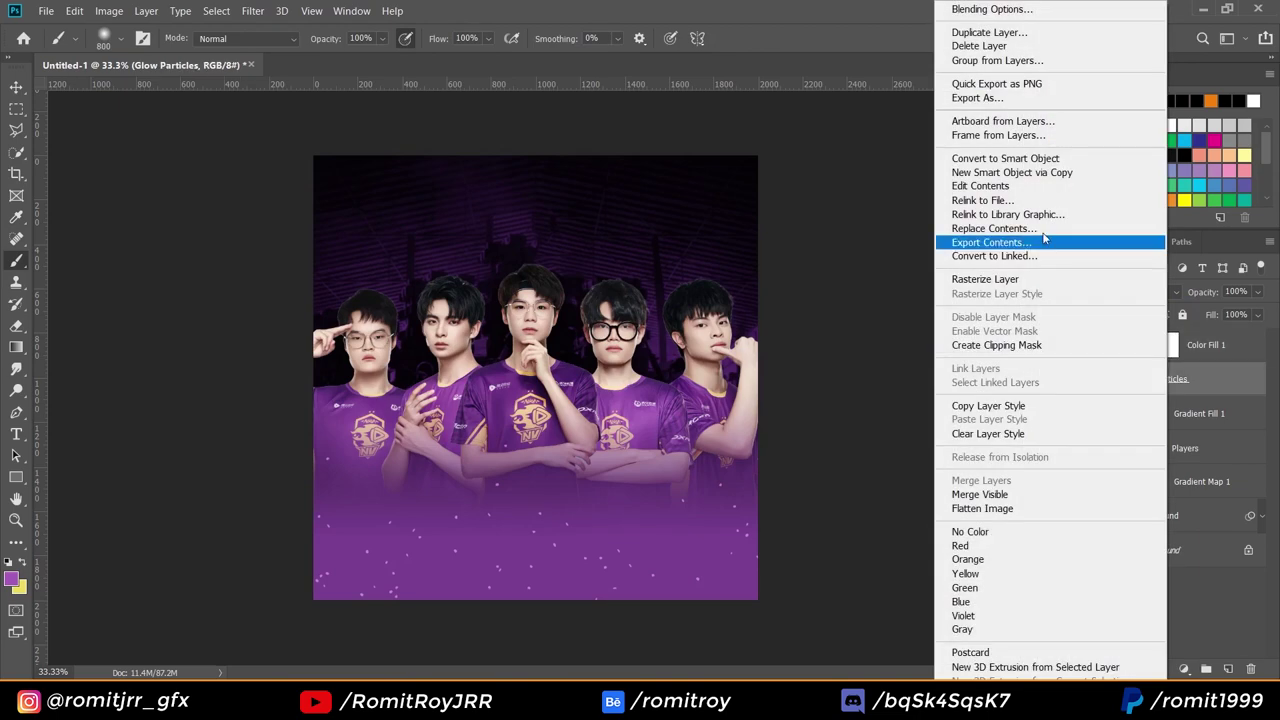
click(1005, 9)
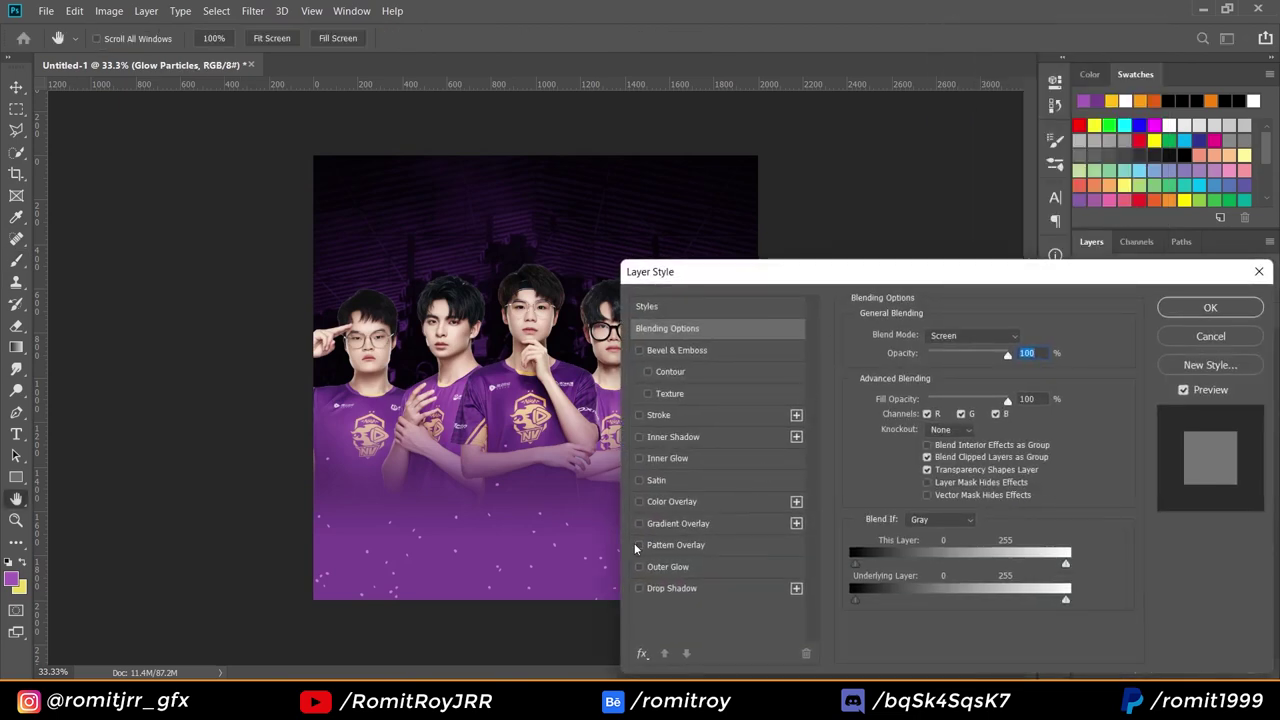
click(660, 502)
click(639, 501)
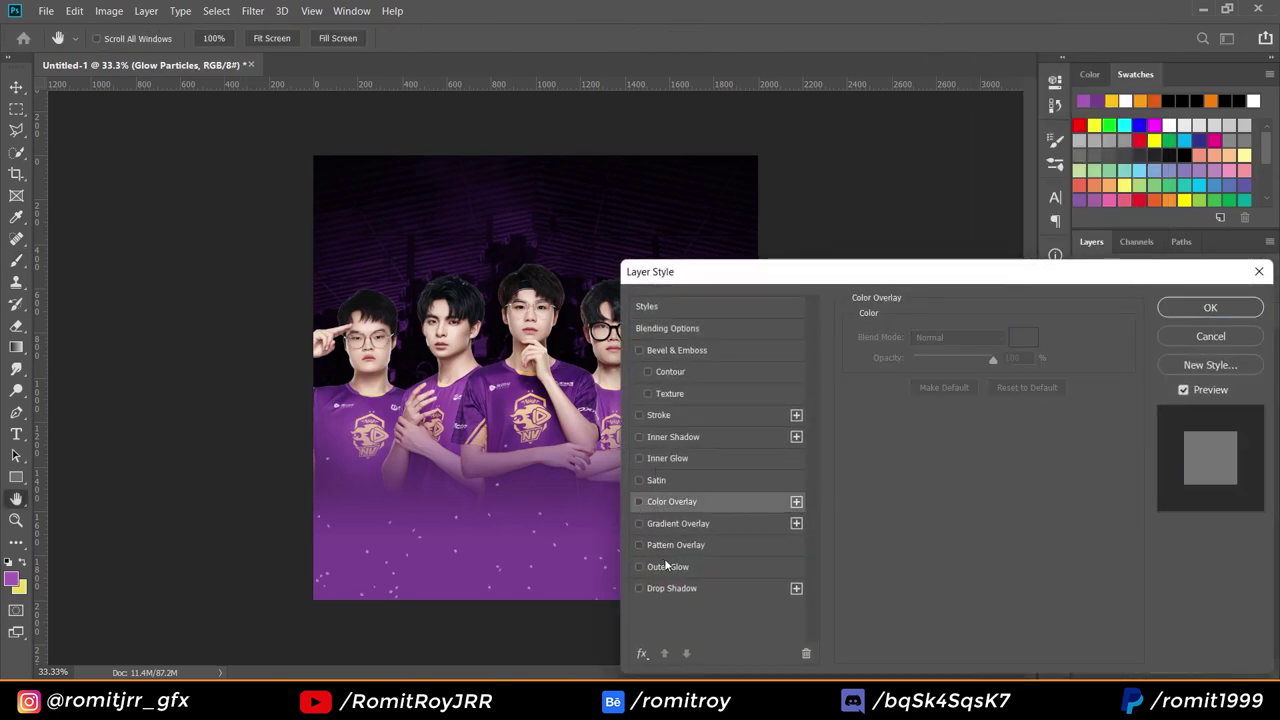
click(660, 566)
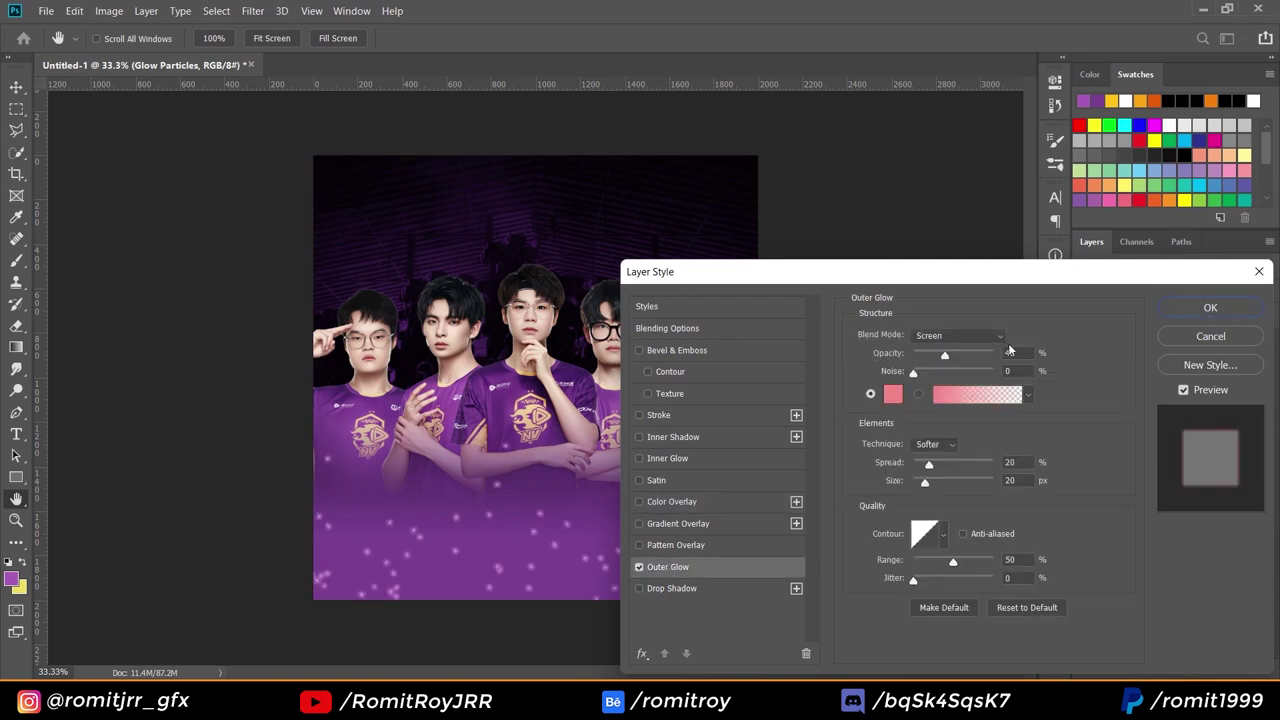
click(893, 394)
click(1089, 99)
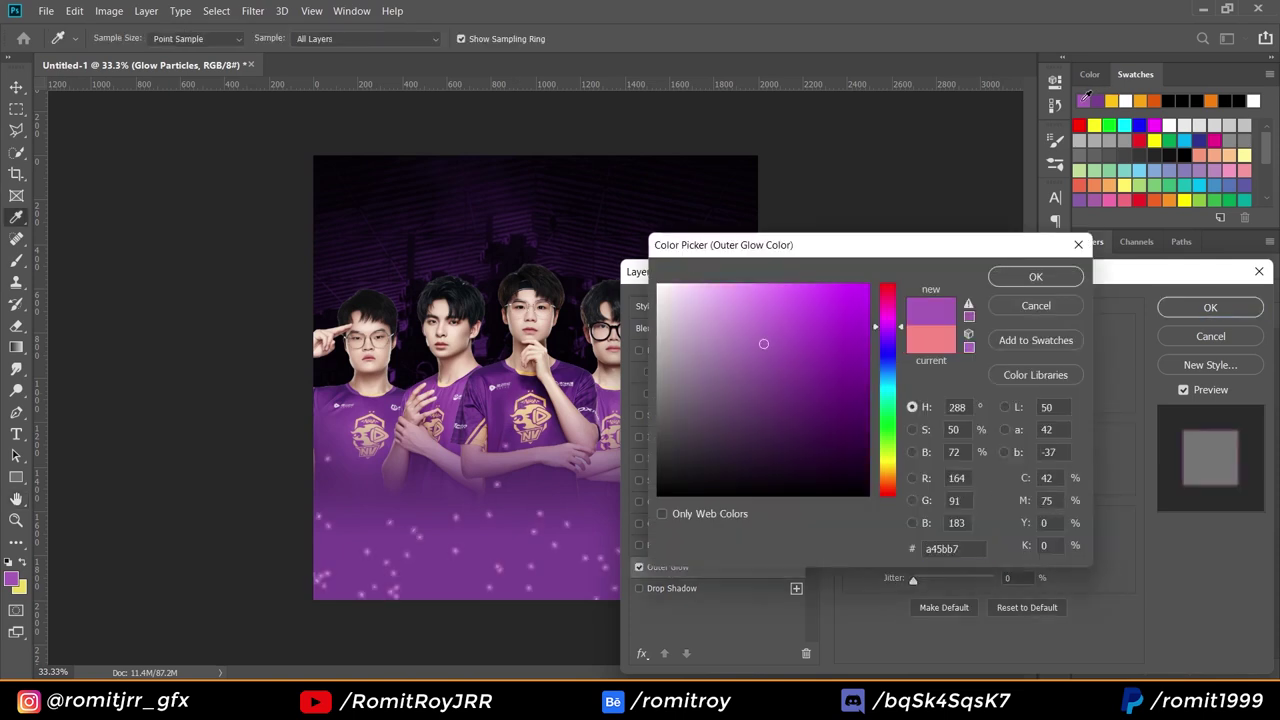
click(1035, 277)
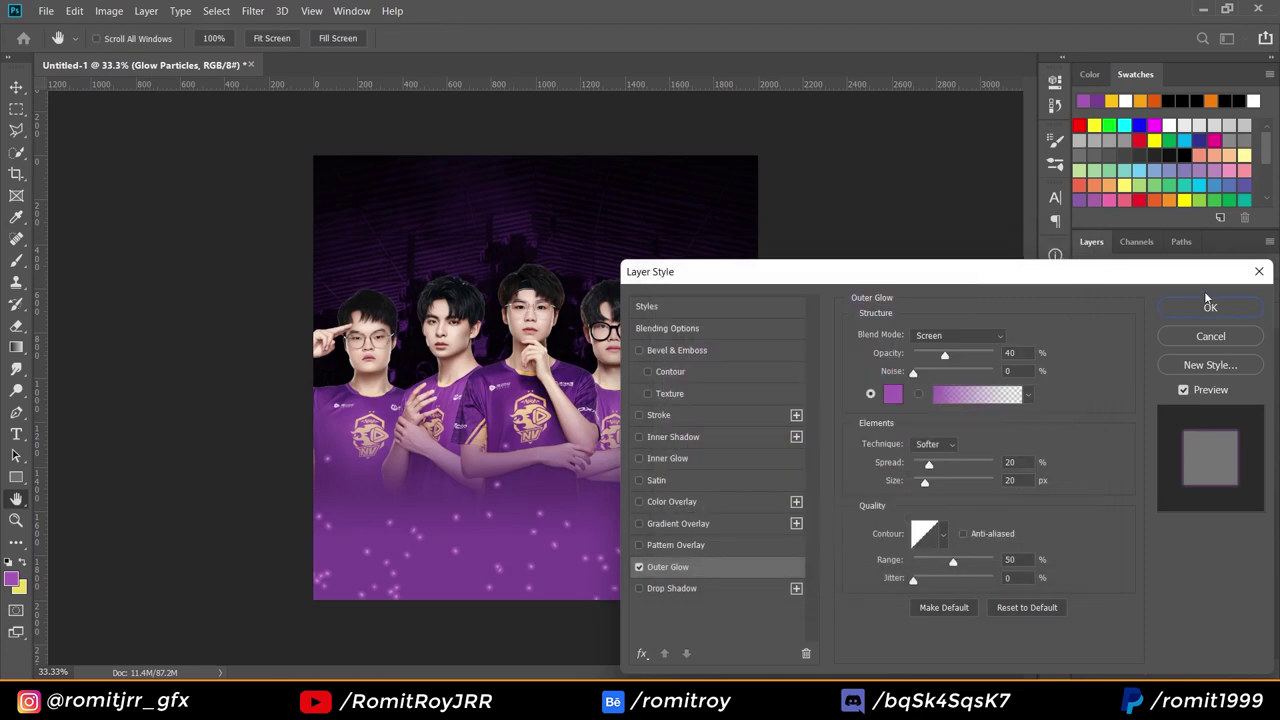
click(1210, 307)
Scale the Glow Particles layer to about 125% so it sits slightly lower on the canvas.
key(ctrl+plus)
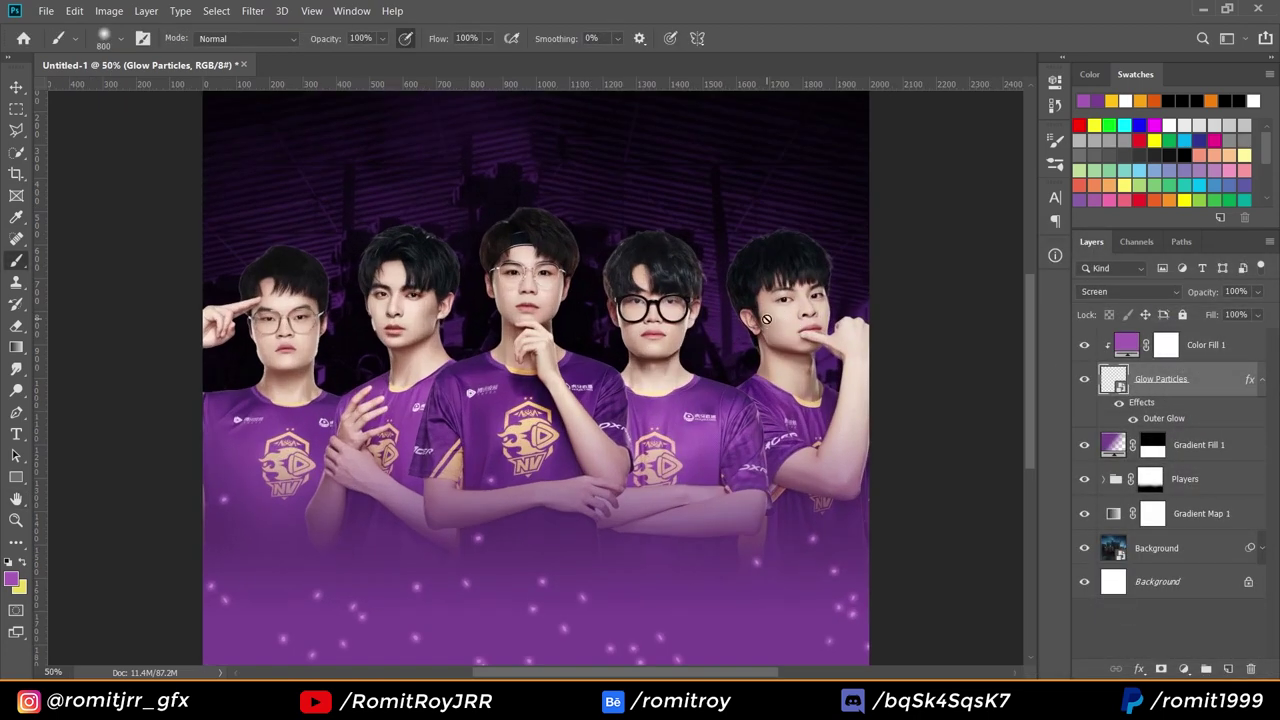
scroll(648, 327, down, 3)
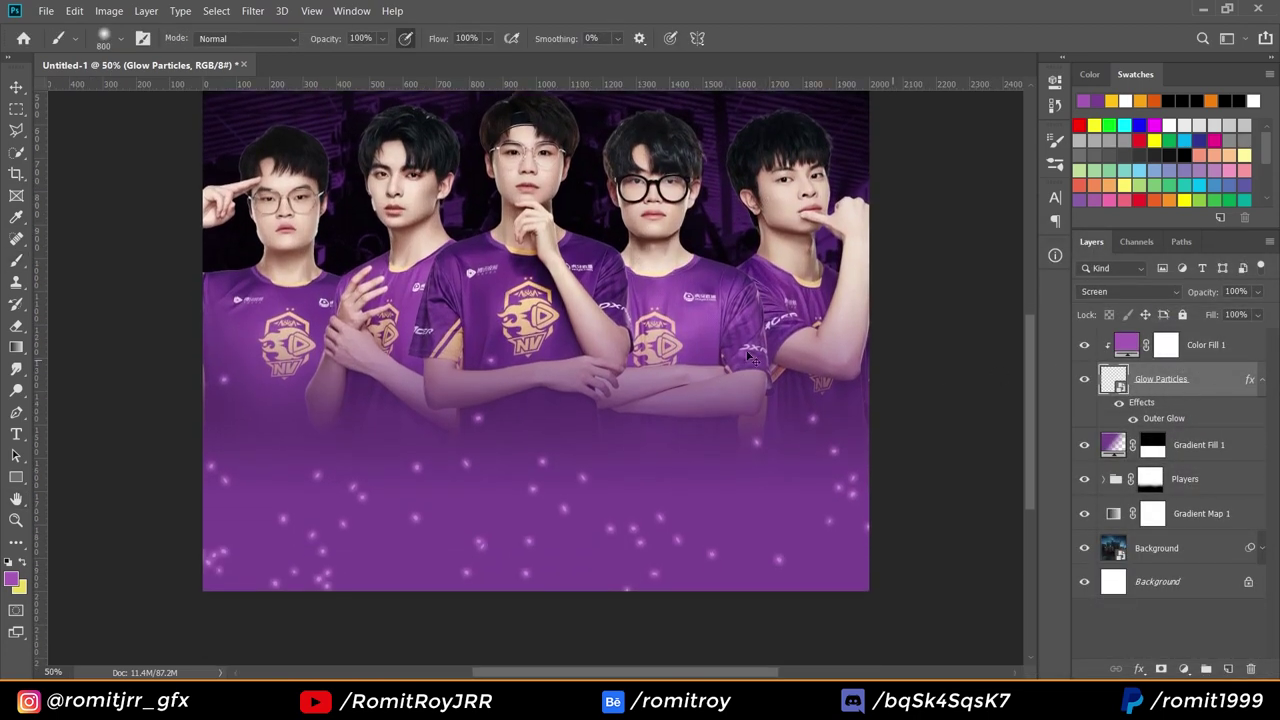
key(ctrl+t)
mouse_move(536, 357)
mouse_down()
mouse_move(537, 345)
mouse_move(536, 385)
mouse_move(536, 367)
mouse_up()
click(16, 87)
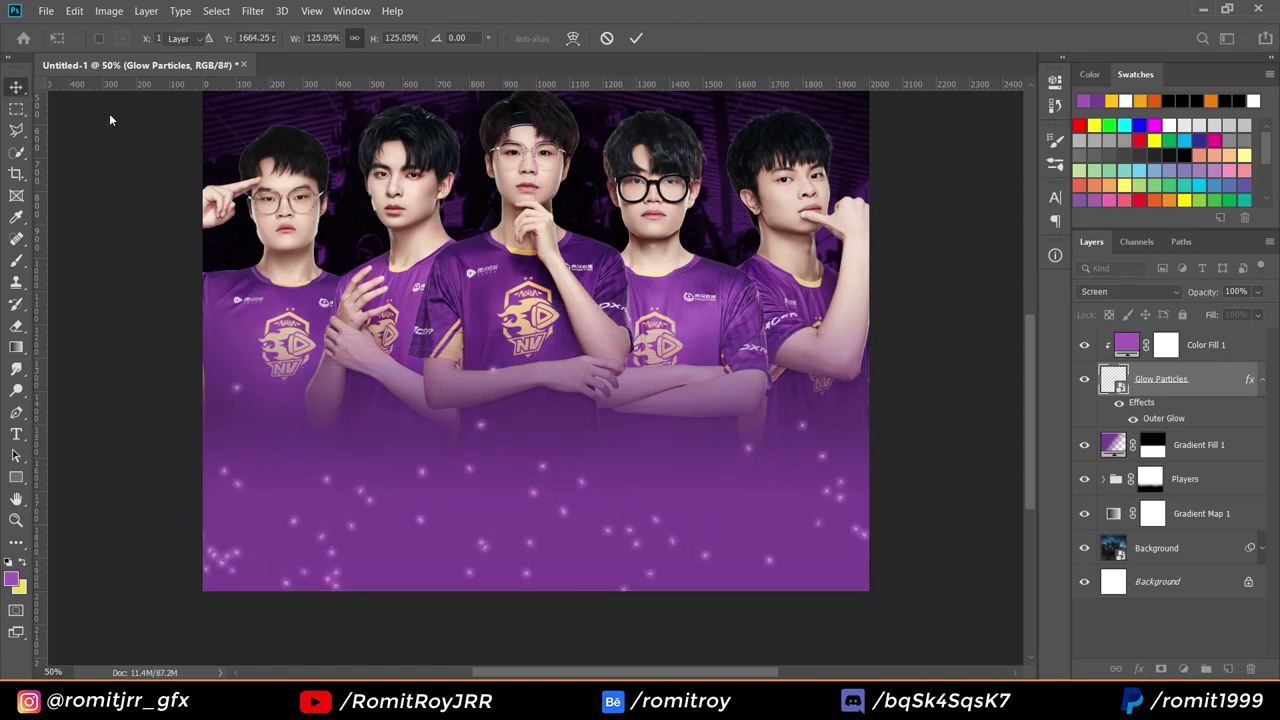
Move the Players group together with its mask straight up by about 61 px.
scroll(630, 252, up, 4)
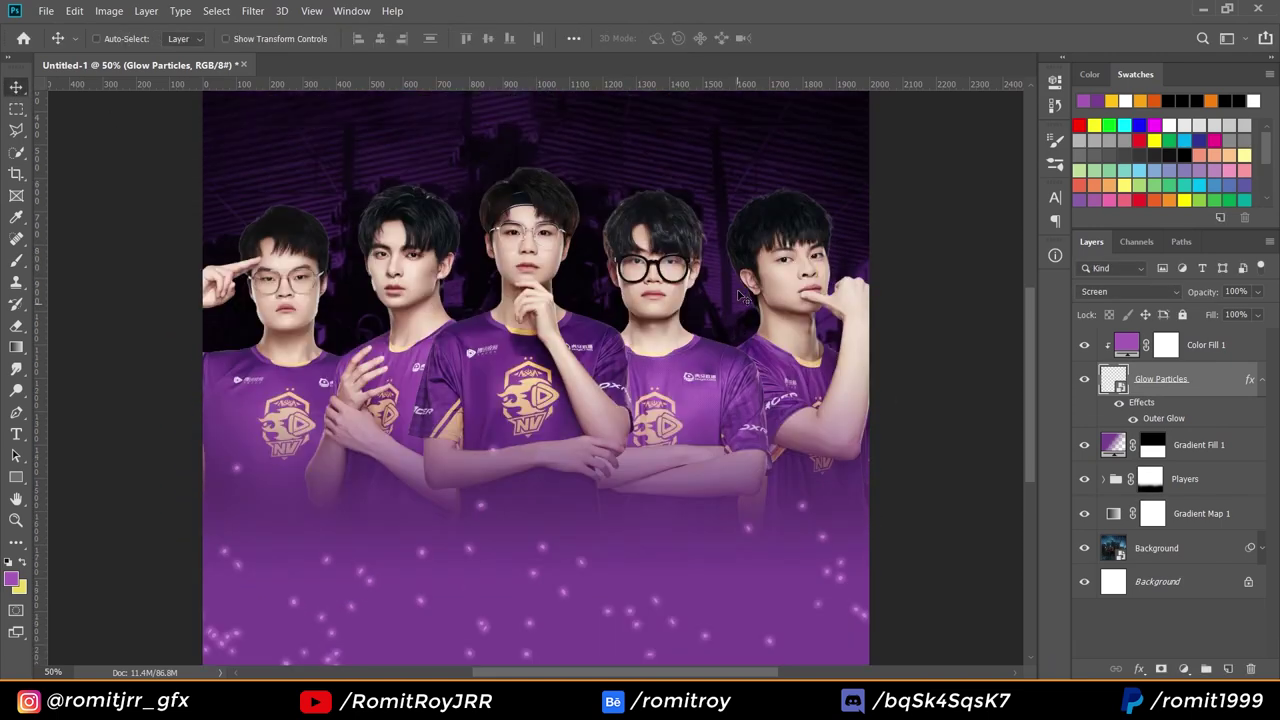
scroll(740, 292, down, 1)
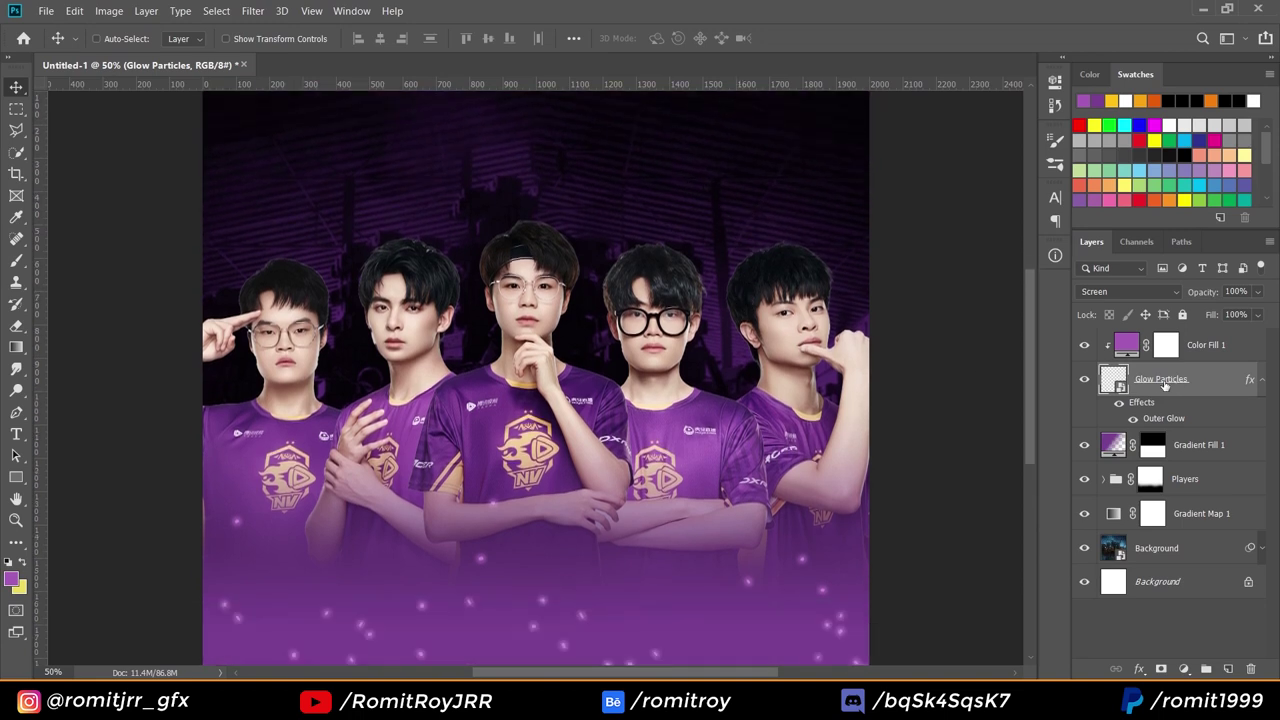
scroll(806, 400, down, 1)
click(1150, 481)
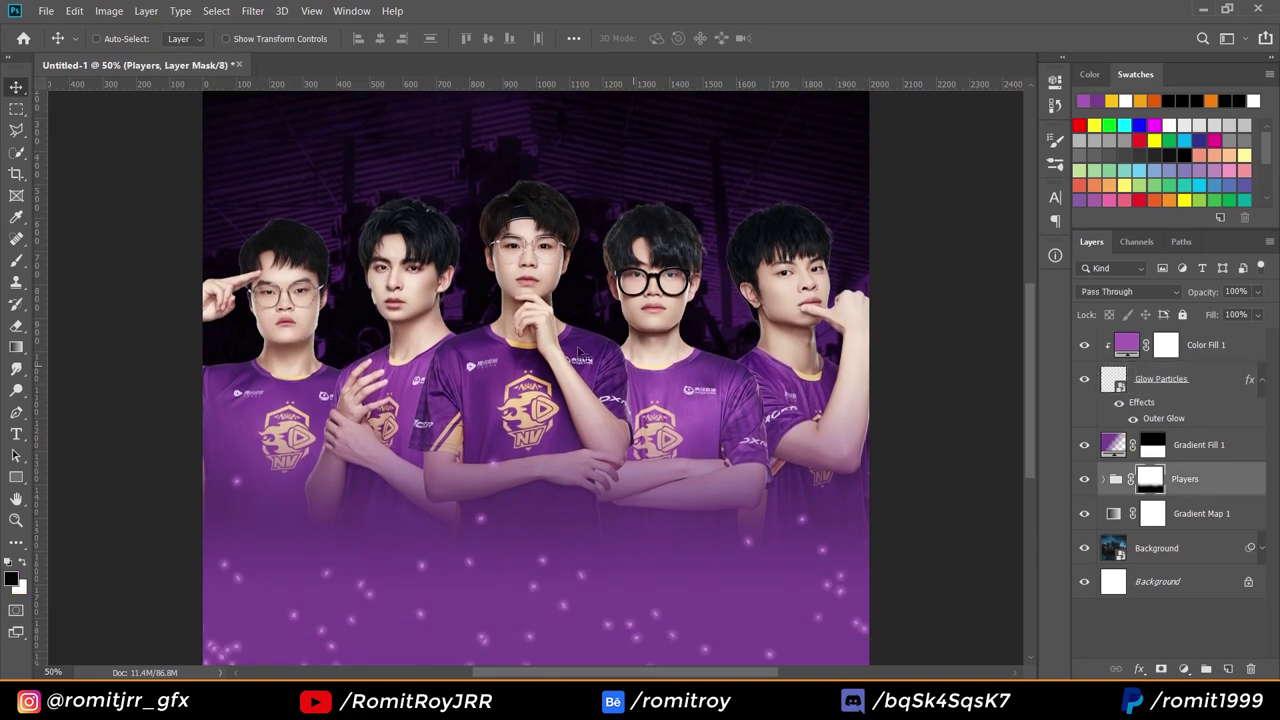
key(shift+Up)
key(shift+Up)
key(shift+Up)
key(shift+Up)
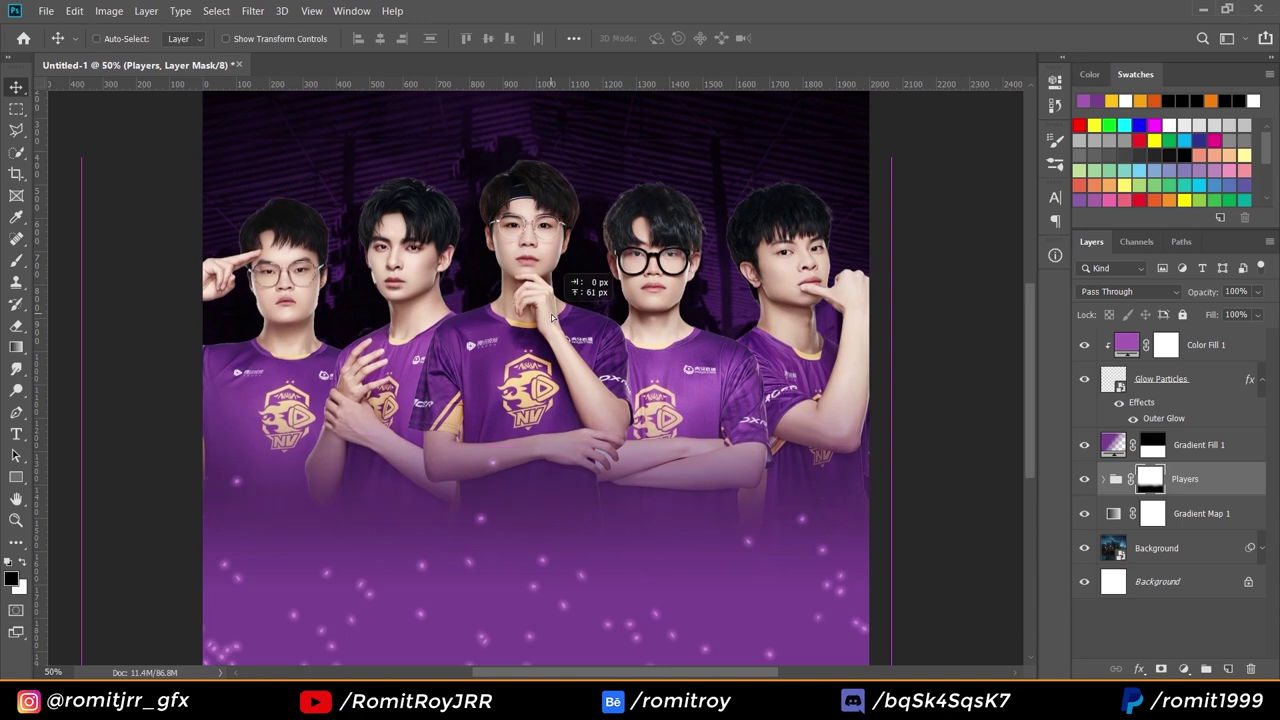
Extend the Gradient Fill 1 layer slightly upward with a free transform.
click(1163, 380)
click(1193, 444)
key(ctrl+t)
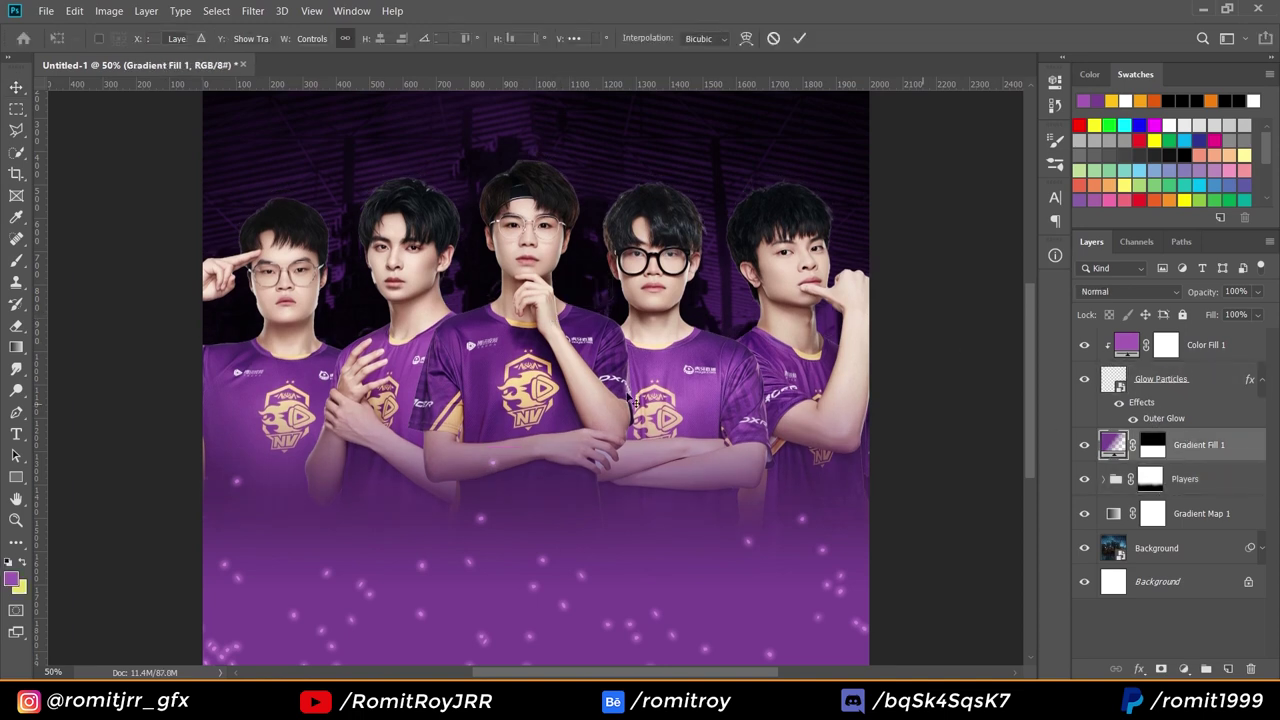
drag(535, 357, 535, 343)
key(Return)
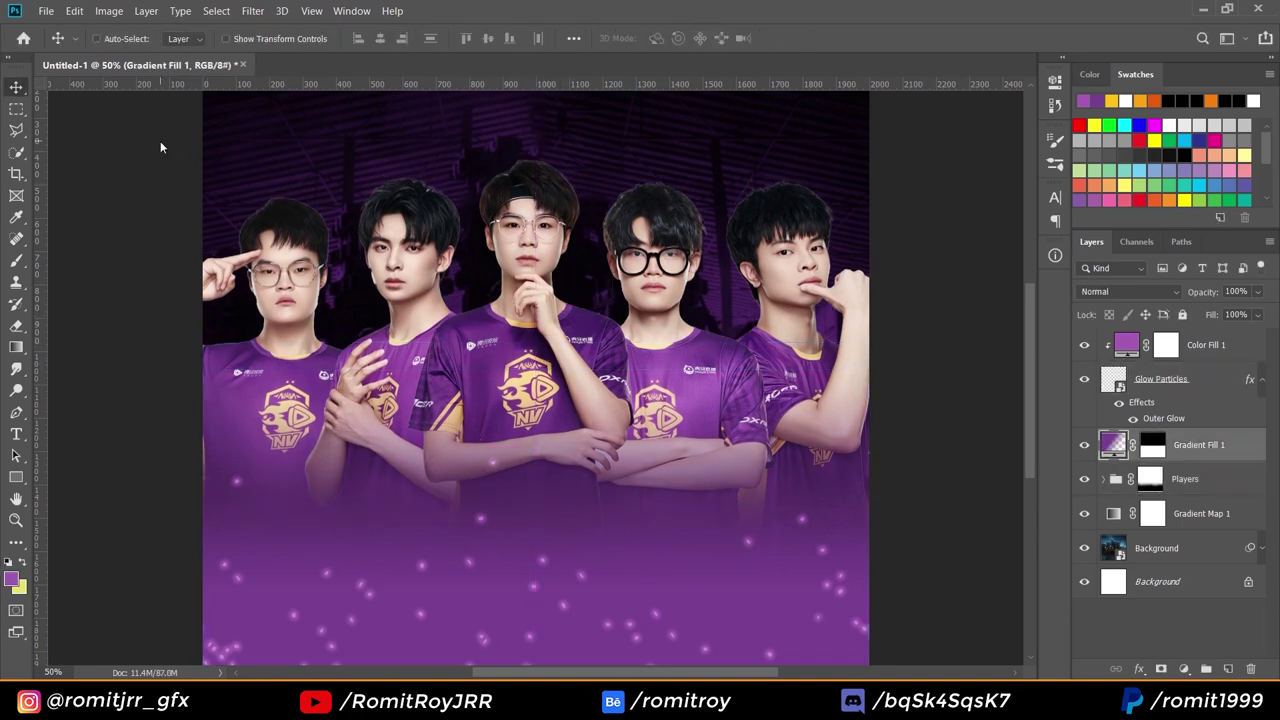
Group the Color Fill 1 and Glow Particles layers and name the group Glow Particles.
click(1138, 378)
shift+click(1190, 348)
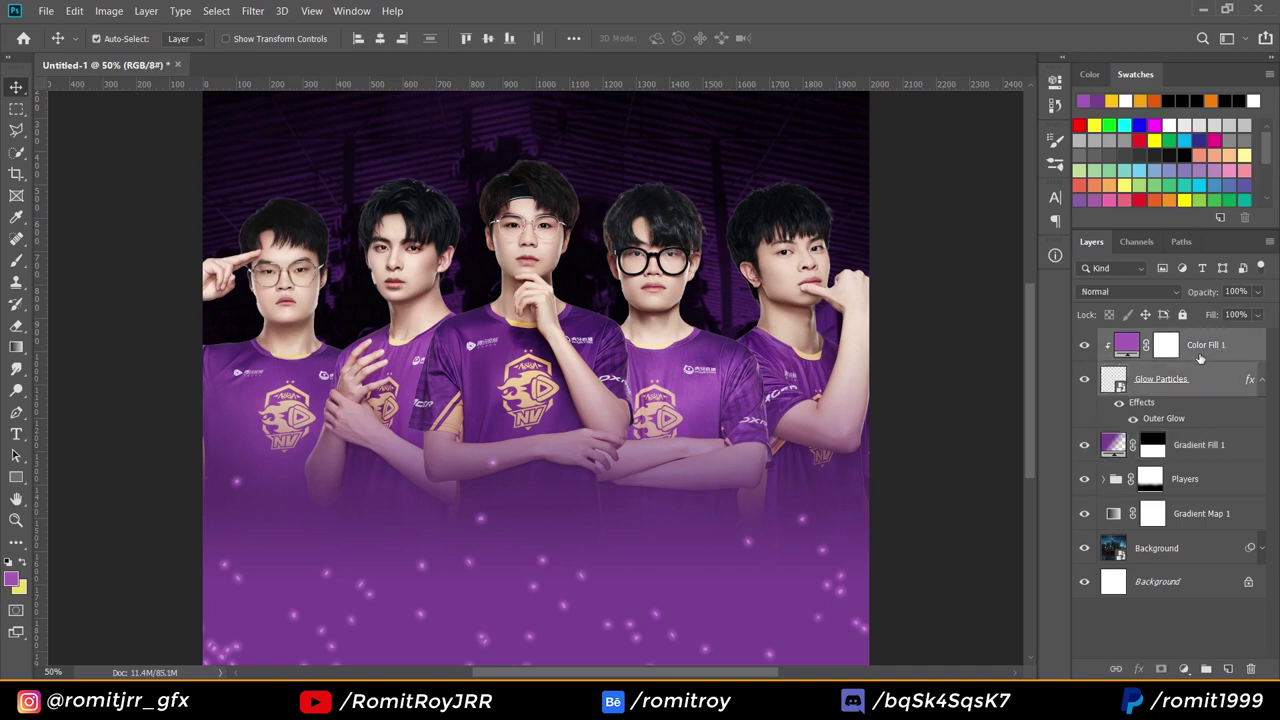
key(ctrl+g)
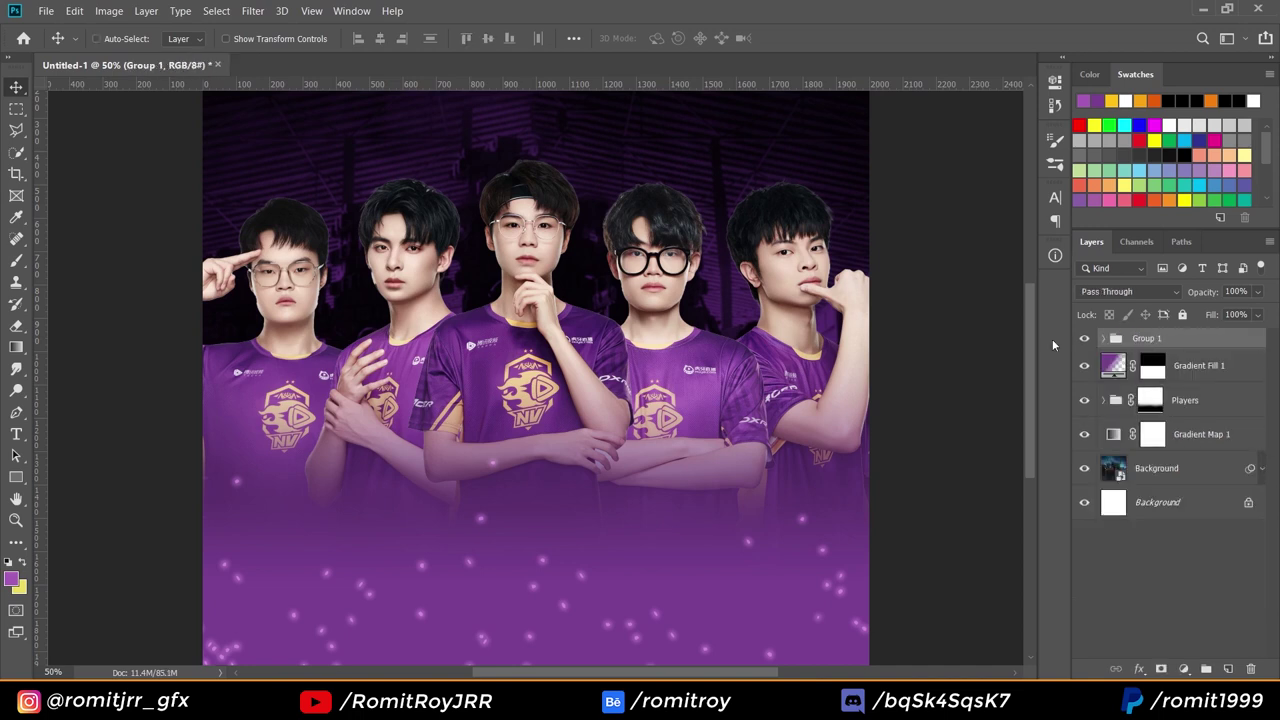
double_click(1146, 338)
key(Return)
Set the opacity of the Glow Particles group to 75%.
click(1212, 371)
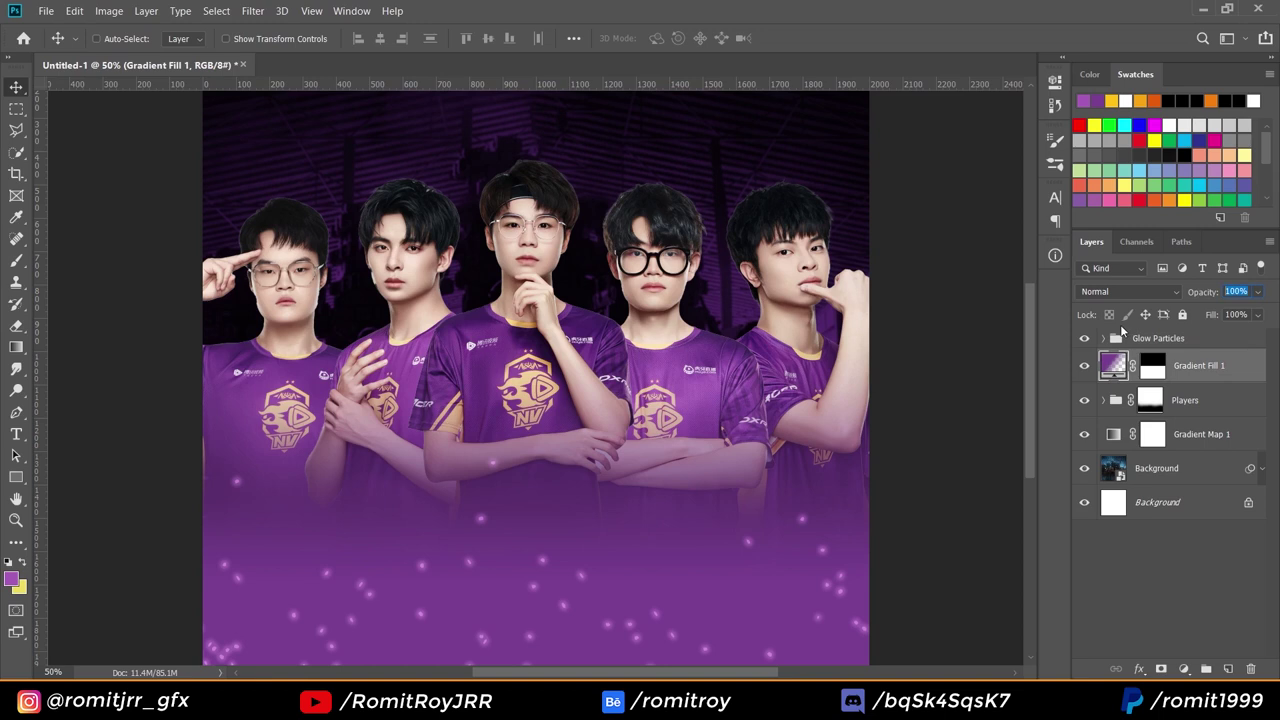
click(1164, 339)
click(1199, 292)
text(75)
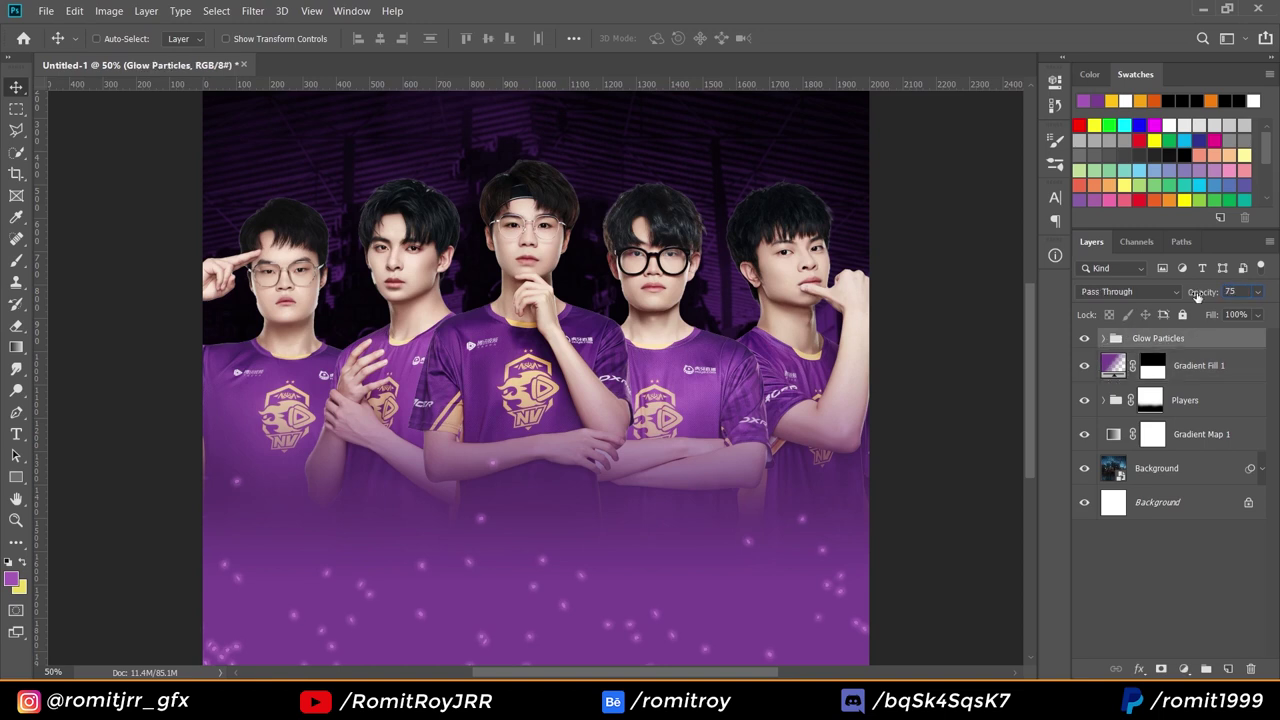
Move the Players group slightly down on the canvas.
drag(1033, 411, 1006, 389)
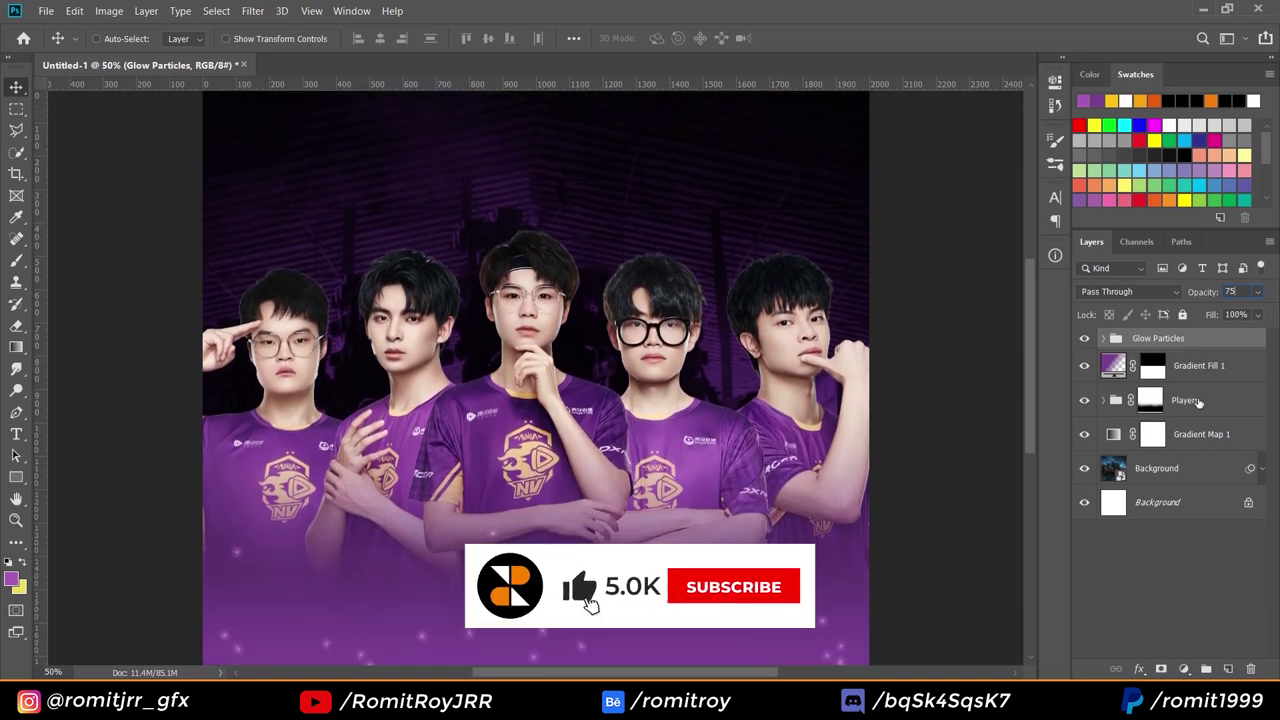
click(1197, 404)
drag(567, 363, 567, 382)
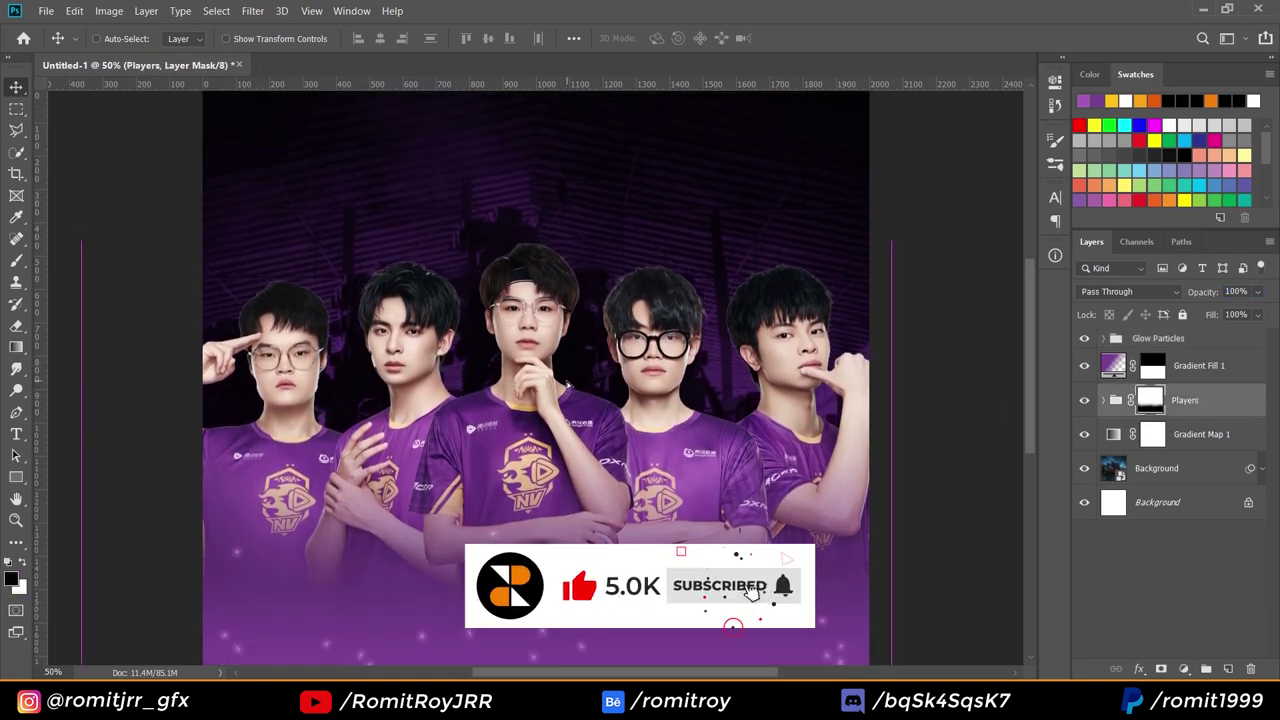
click(1103, 400)
click(1103, 400)
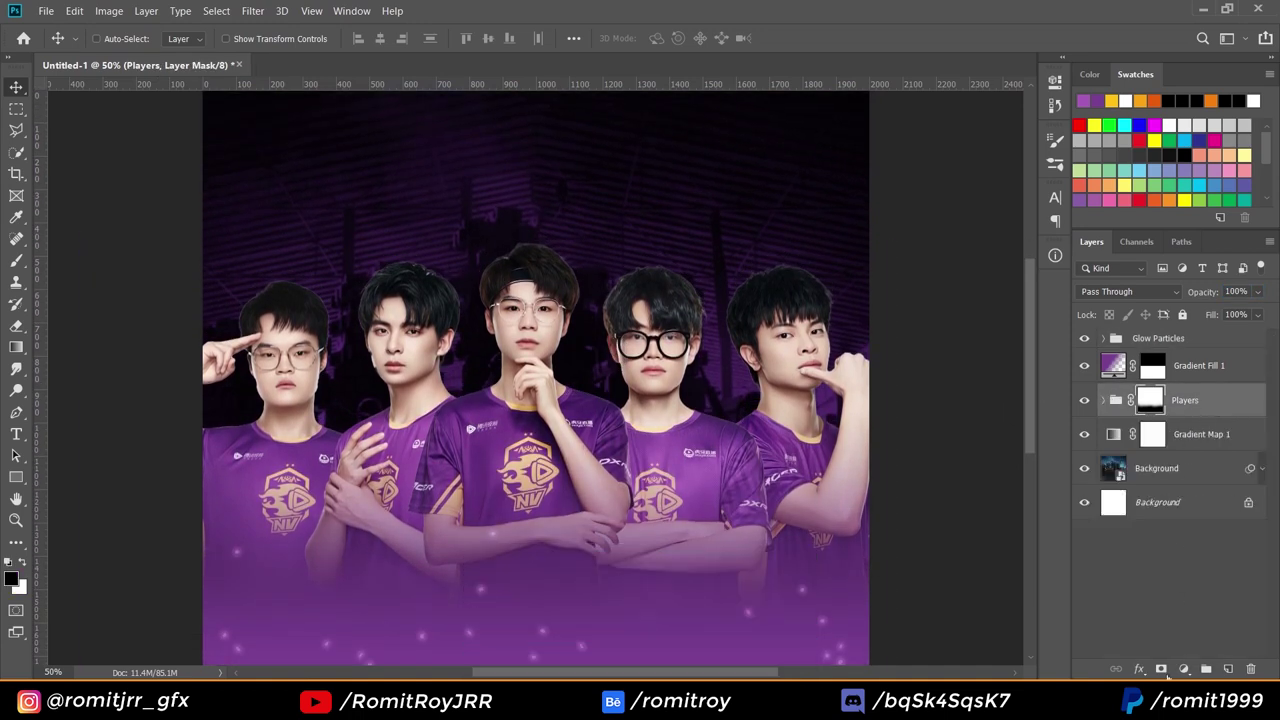
Add a solid colour fill layer in a45bb7 above the Players group and clip it to the group.
click(1183, 668)
click(1163, 384)
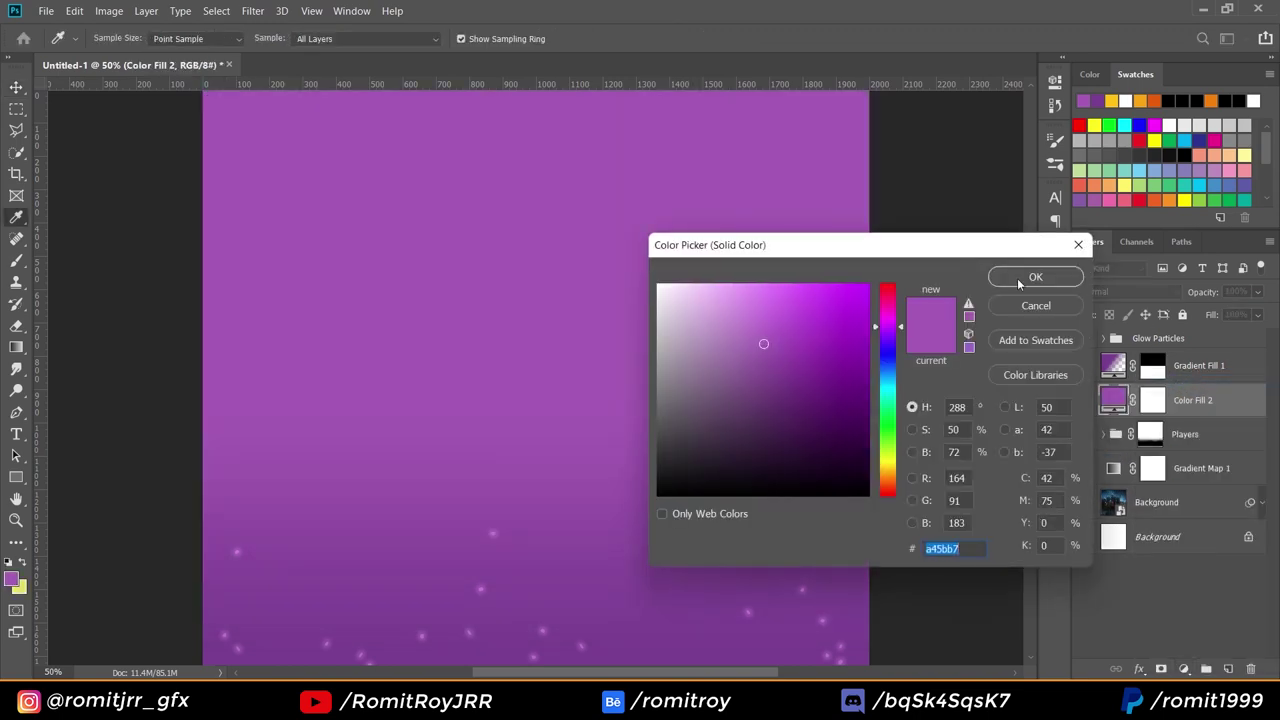
key(Return)
right_click(1237, 411)
click(1065, 303)
Set the clipped purple fill layer to Soft Light blending at 15% opacity.
click(1108, 292)
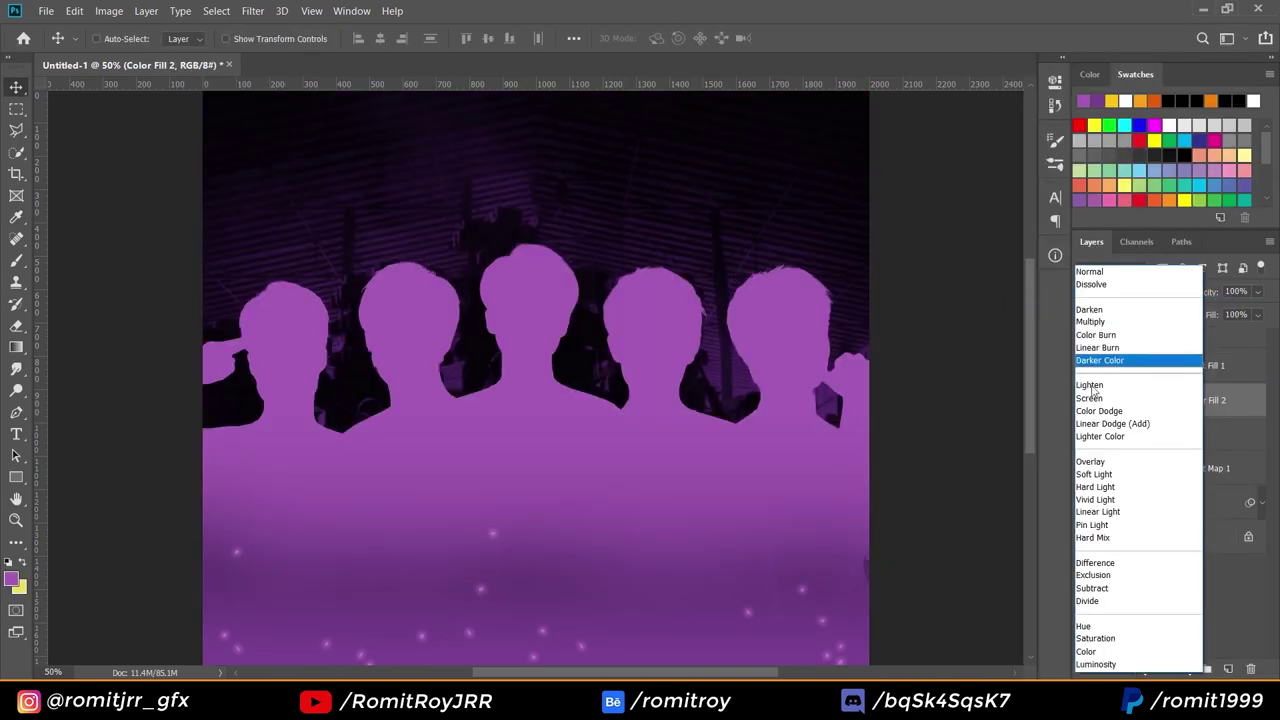
click(1086, 476)
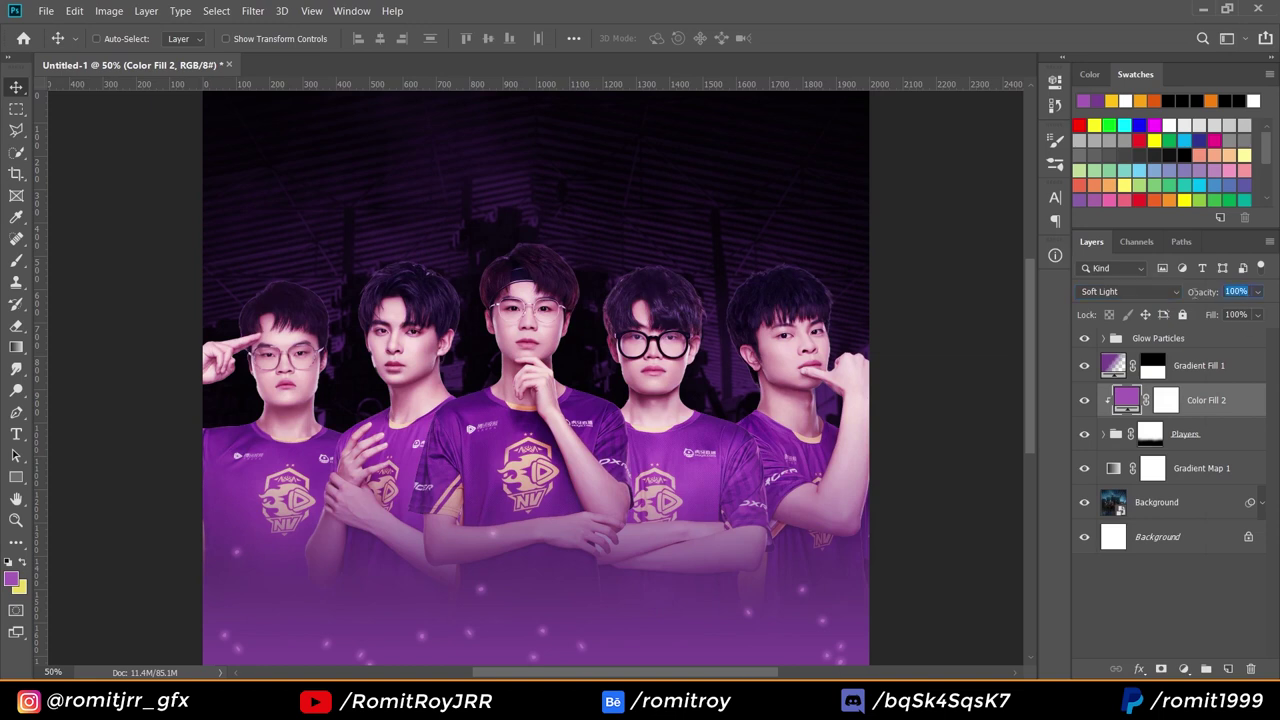
text(15)
click(1152, 433)
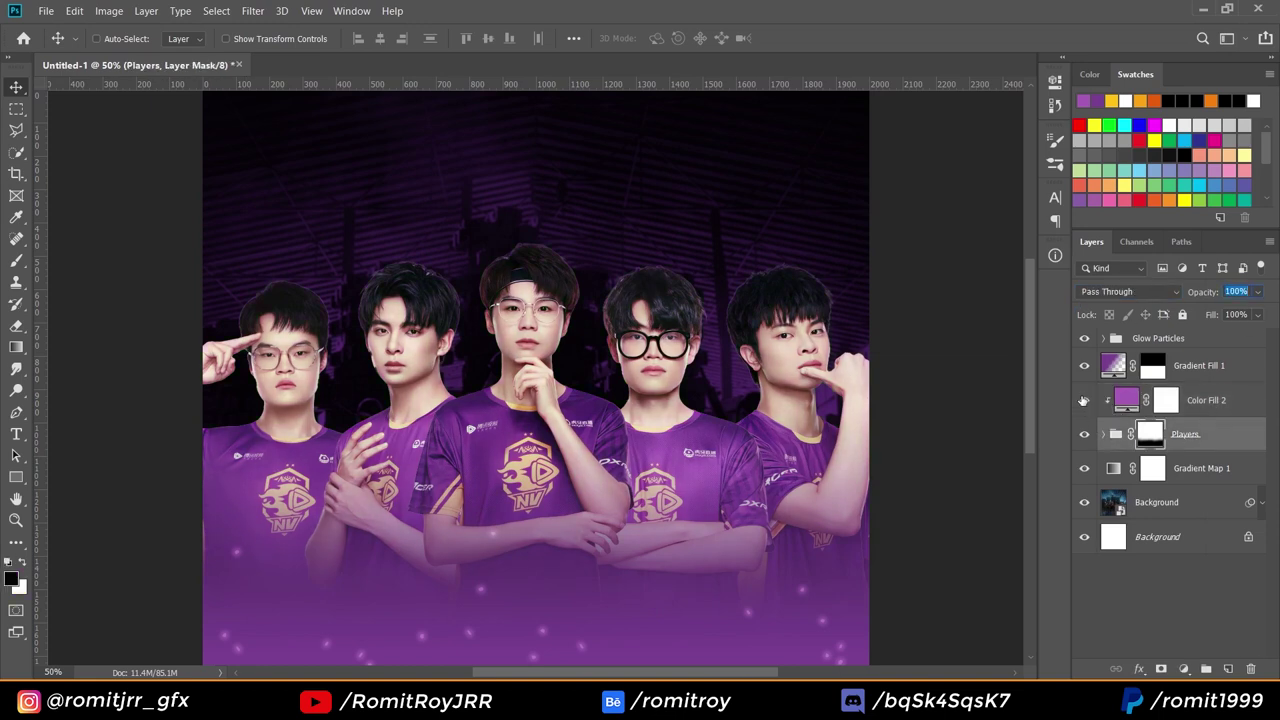
click(1104, 434)
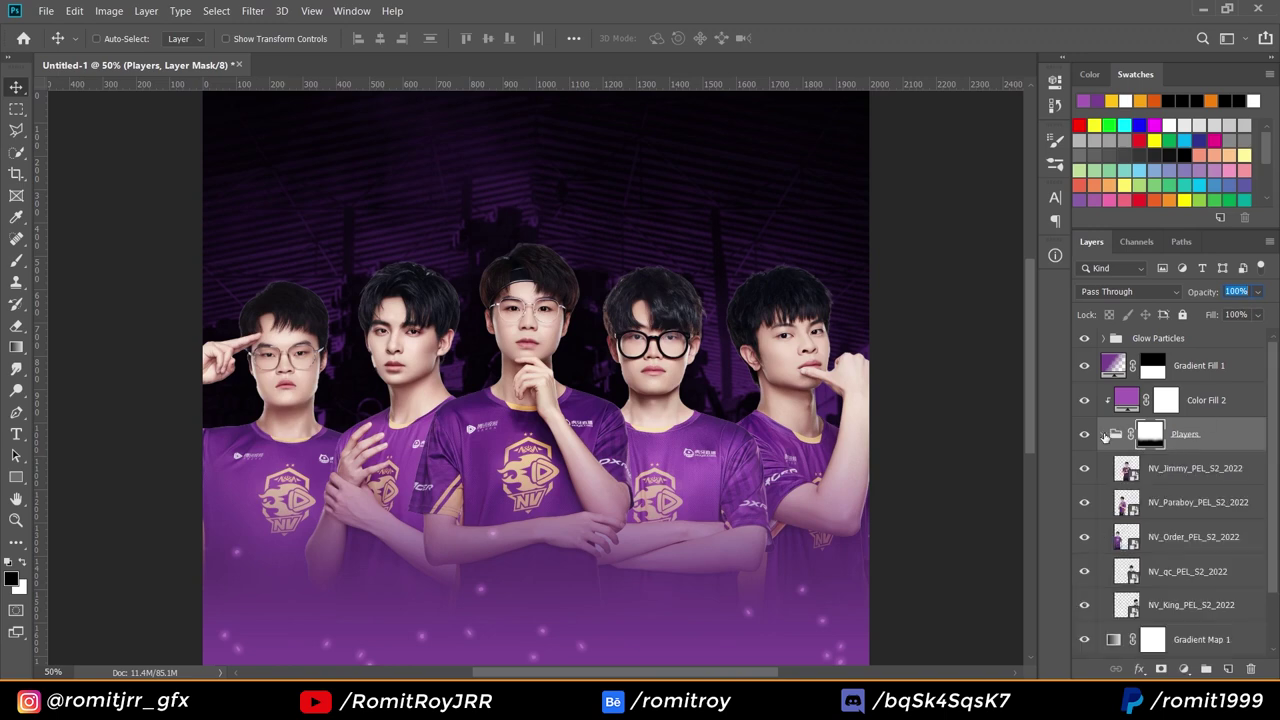
click(1104, 434)
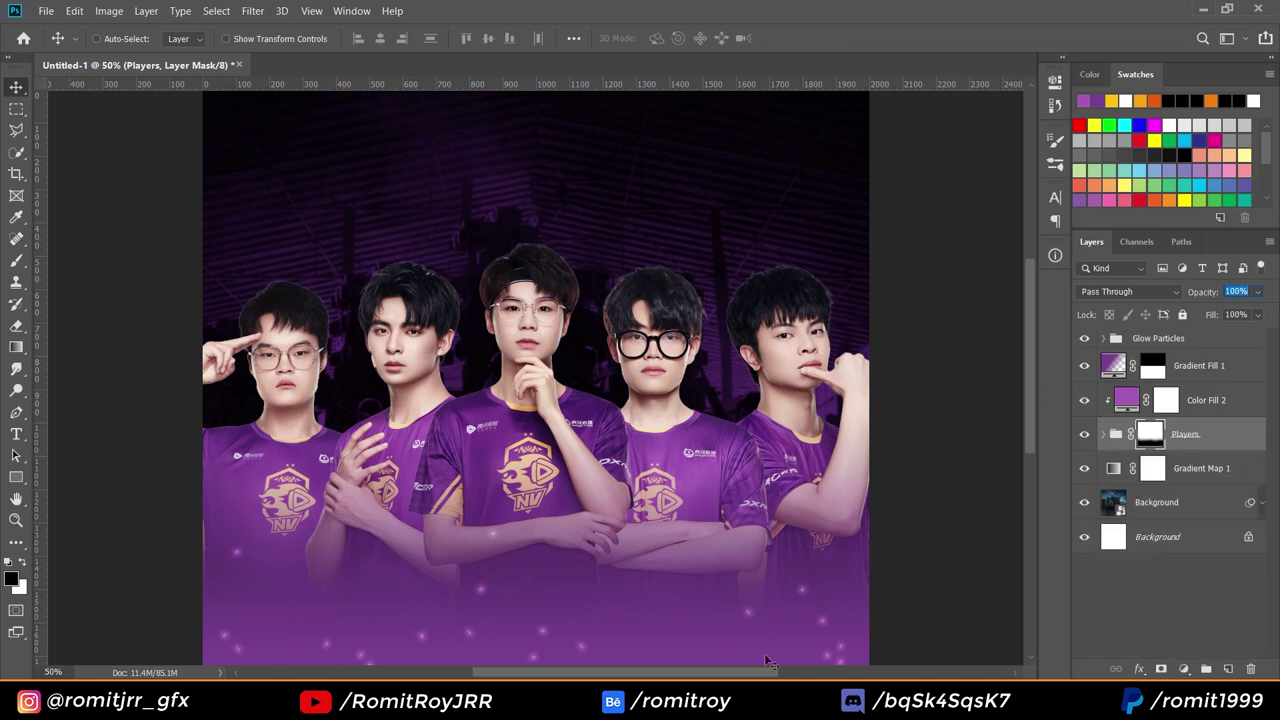
Place the Nova Esports logo image from the Lineup Poster - NVXQF folder directly above the Gradient Map 1 layer.
click(1181, 475)
key(alt+Tab)
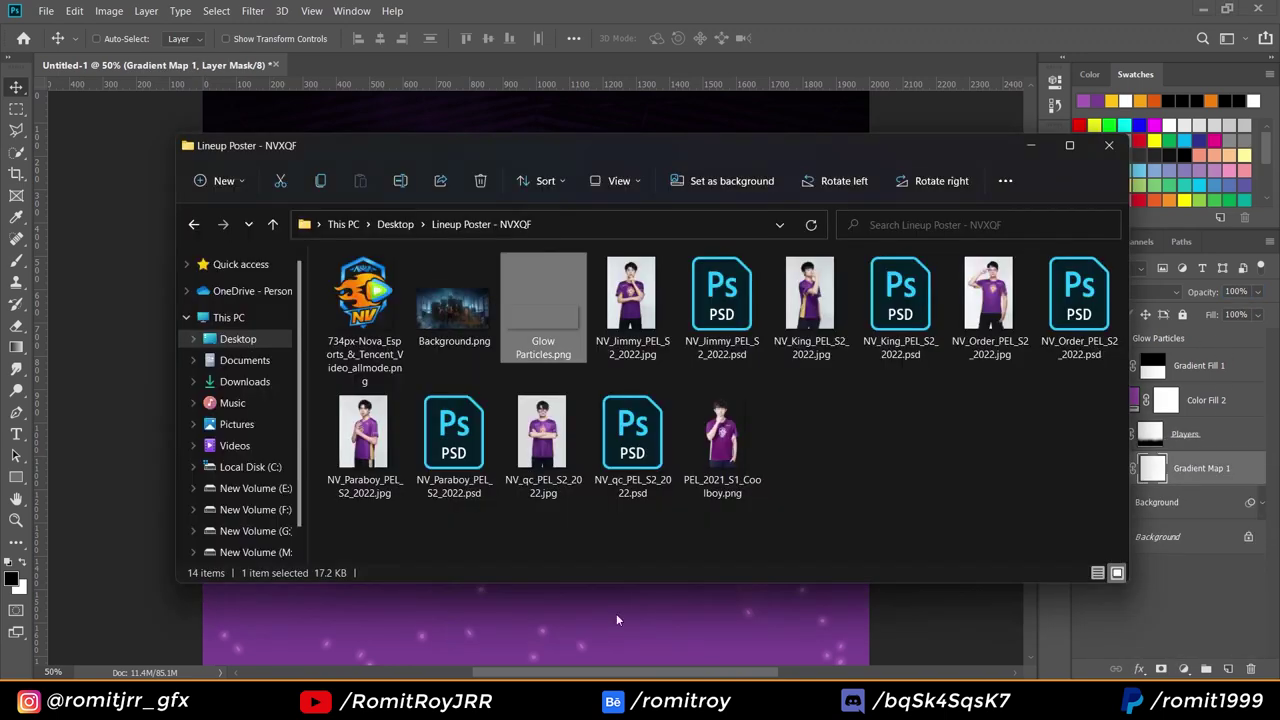
drag(343, 355, 497, 595)
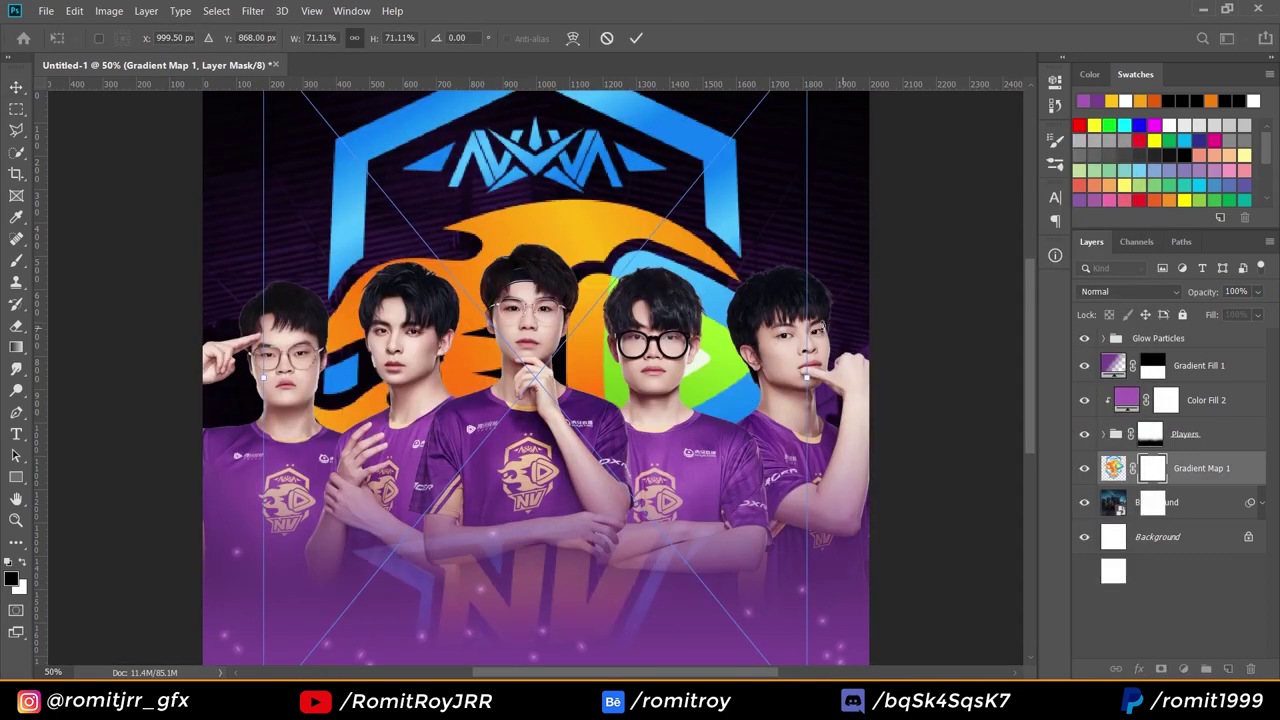
Scale the placed logo down so its whole hexagon fits on the canvas behind the players.
key(ctrl+minus)
key(ctrl+minus)
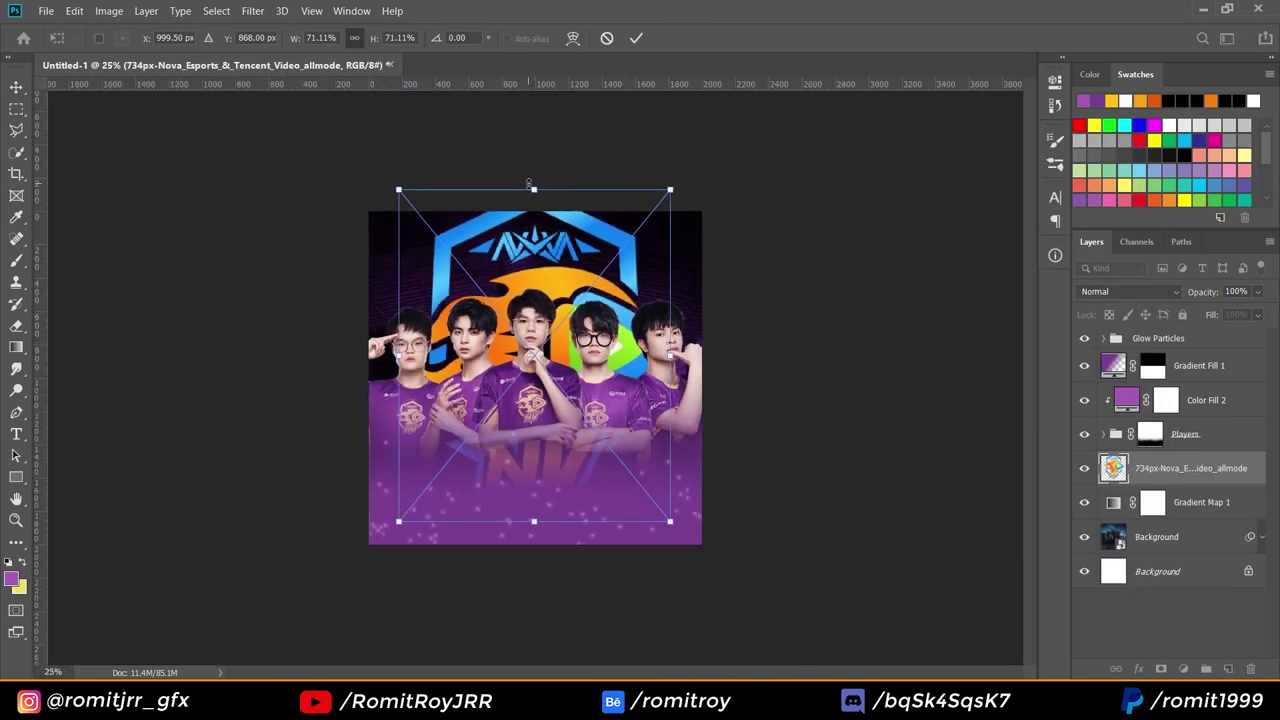
drag(529, 184, 540, 236)
mouse_move(534, 521)
mouse_down()
mouse_move(533, 484)
mouse_move(533, 505)
mouse_up()
mouse_move(534, 243)
mouse_down()
mouse_move(520, 241)
mouse_move(530, 244)
mouse_up()
key(Return)
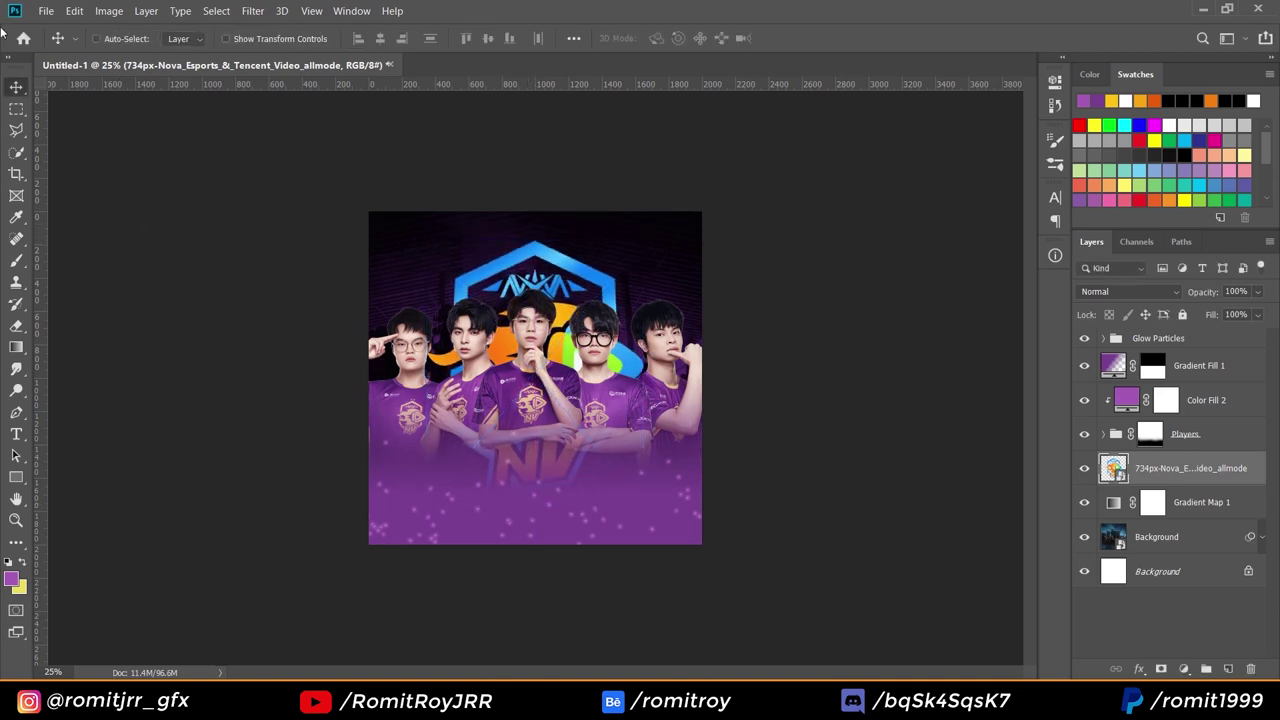
Mask the logo layer with a rectangular selection that keeps only its part in the upper half of the canvas.
key(m)
drag(369, 212, 765, 402)
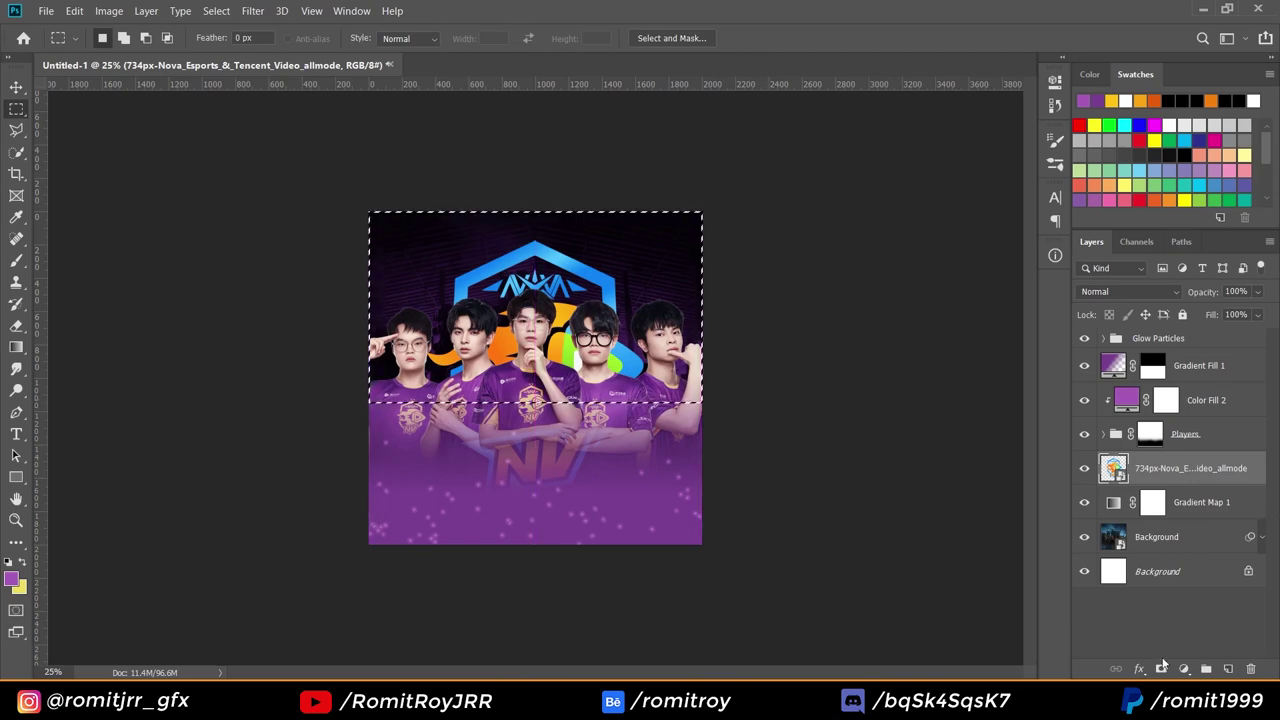
click(1161, 668)
key(ctrl+plus)
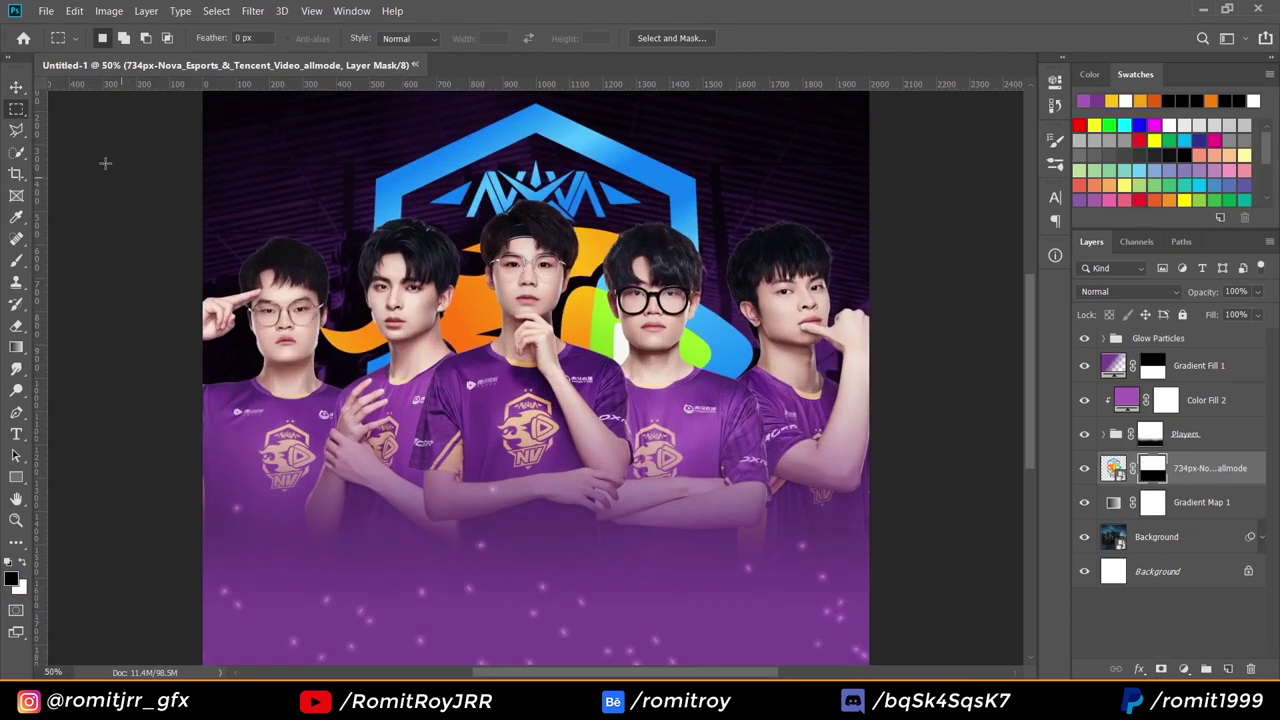
Apply a Camera Raw filter to the centre player's layer with contrast +6, highlights +29, shadows -6, clarity +40 and saturation +4.
click(1112, 440)
click(1103, 434)
click(1177, 480)
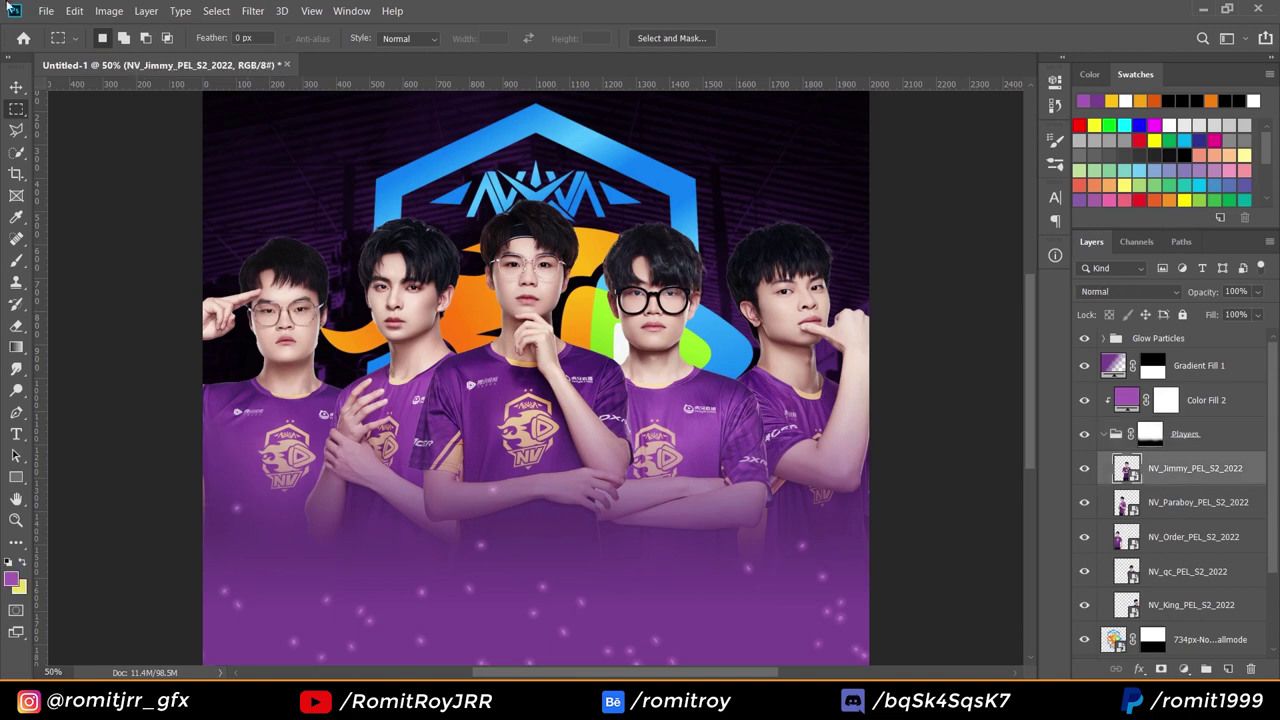
click(252, 11)
click(300, 104)
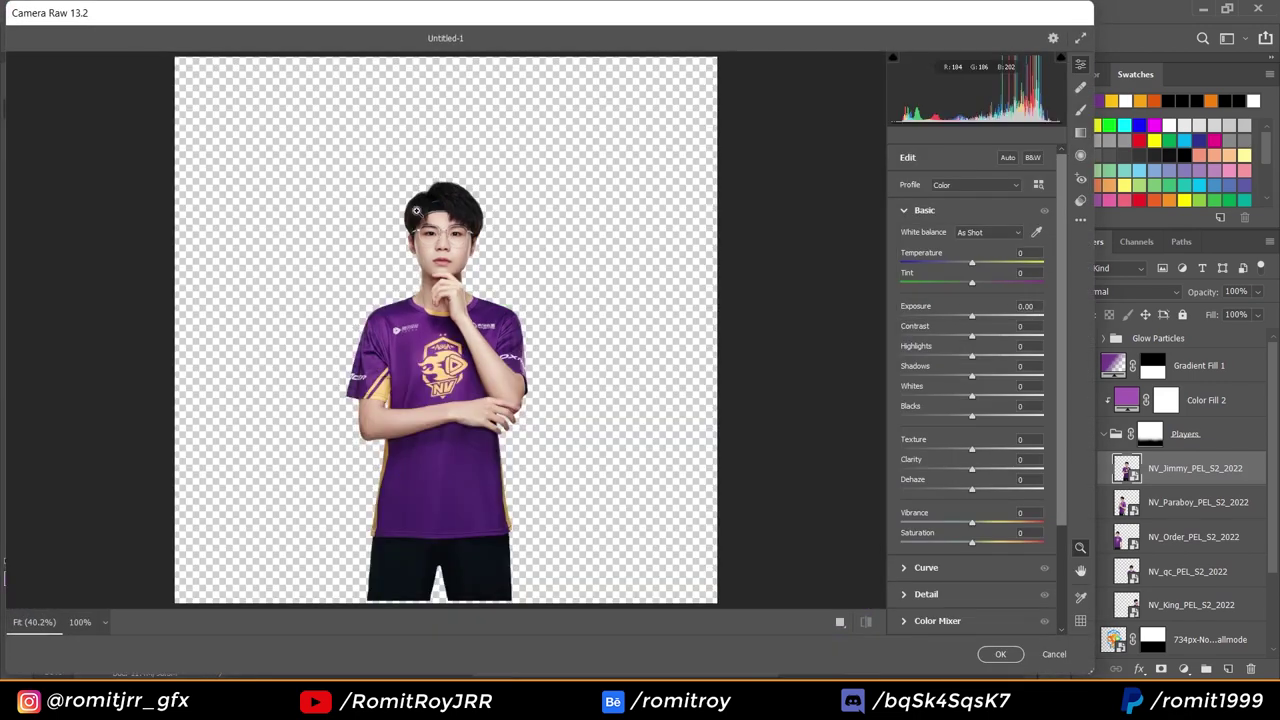
drag(504, 222, 588, 204)
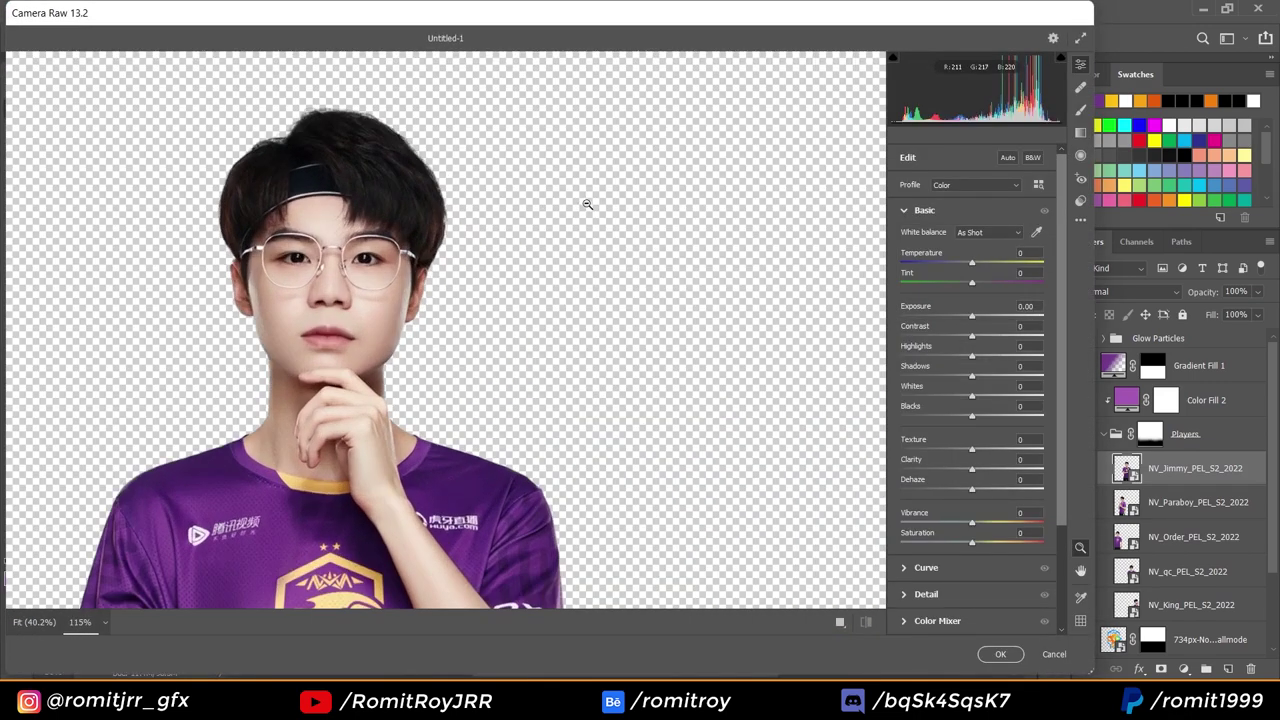
mouse_move(972, 358)
mouse_down()
mouse_move(986, 357)
mouse_move(969, 377)
mouse_up()
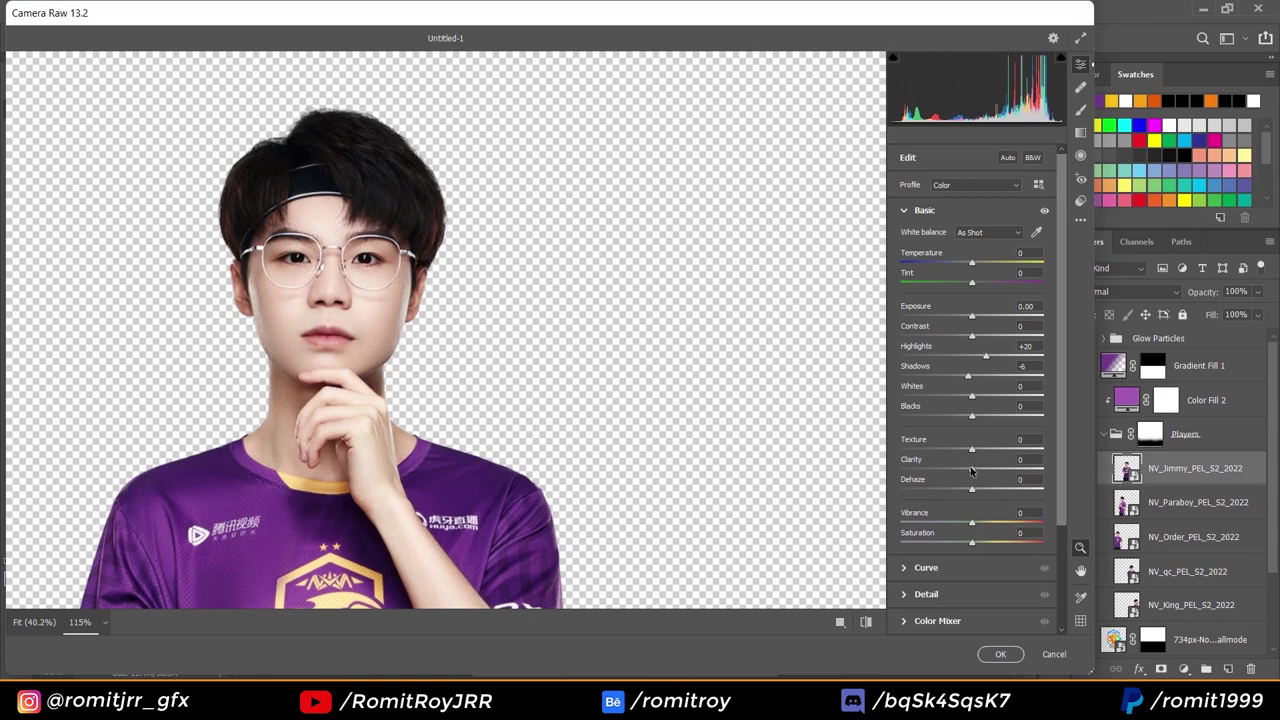
drag(970, 470, 999, 473)
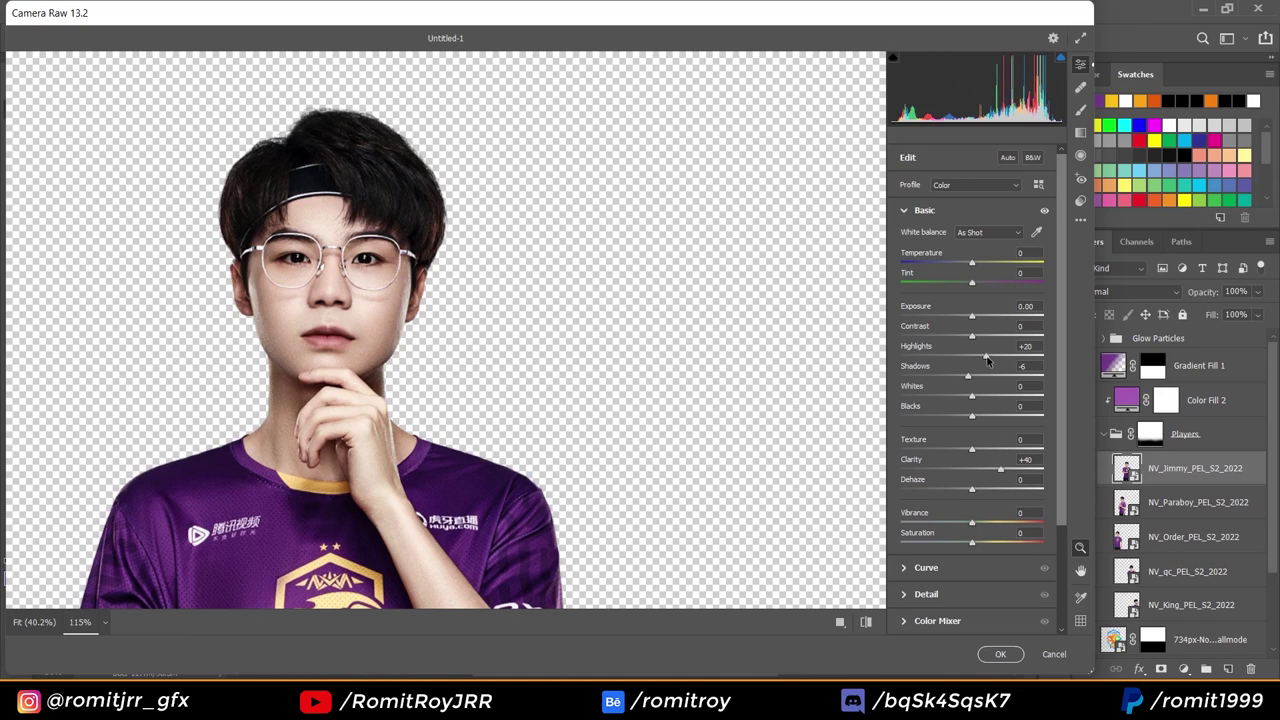
drag(986, 361, 977, 340)
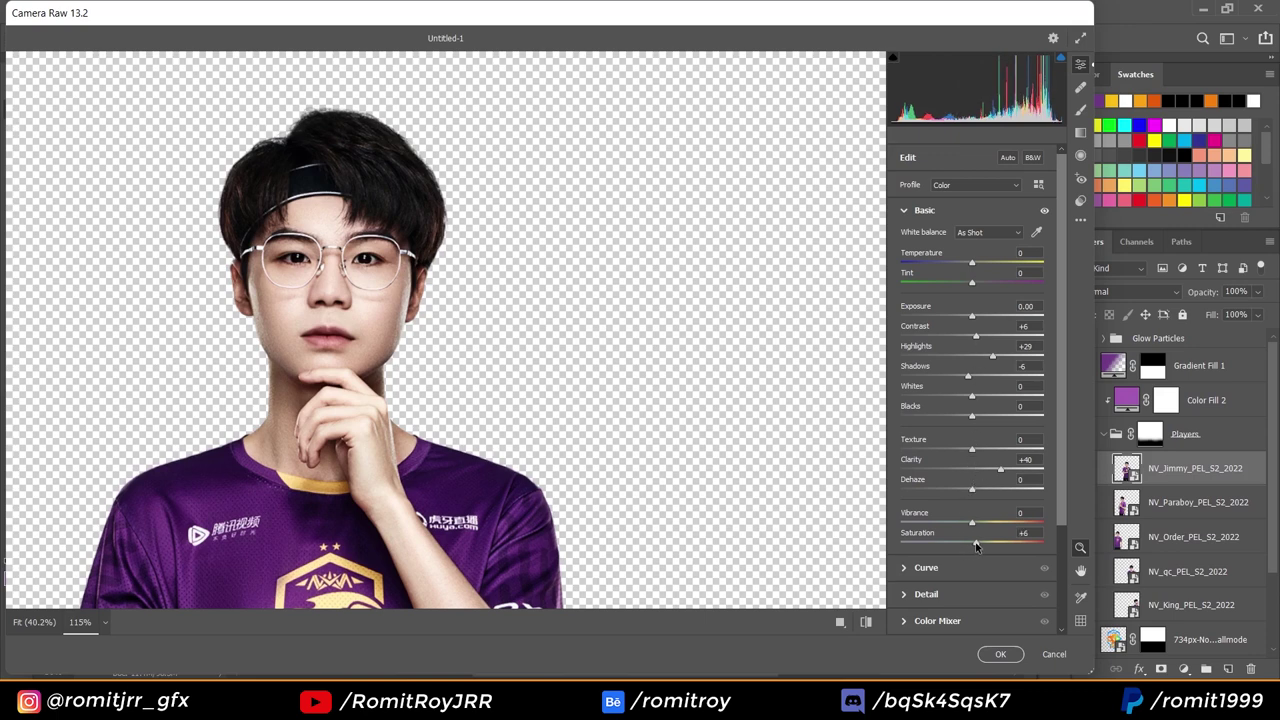
drag(977, 546, 975, 546)
click(997, 655)
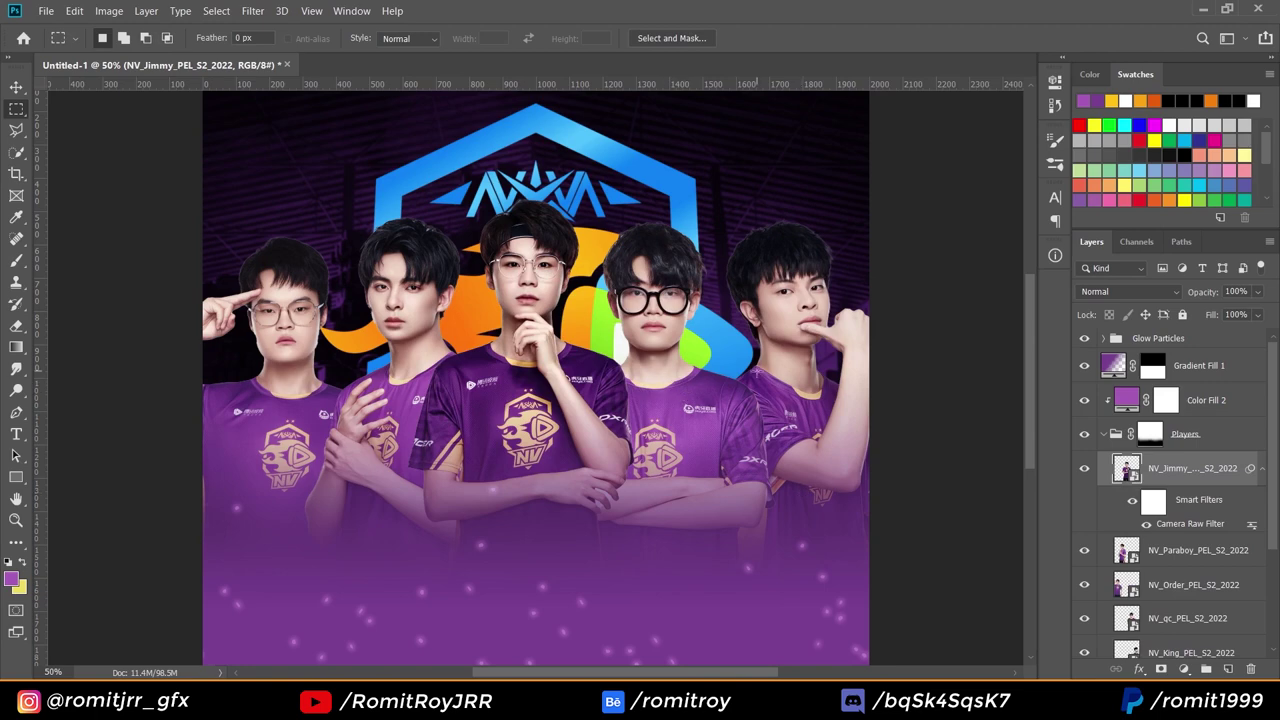
Apply a Camera Raw filter to the player just left of centre with highlights +30, shadows +30 and clarity +45.
click(1197, 550)
click(253, 11)
click(305, 99)
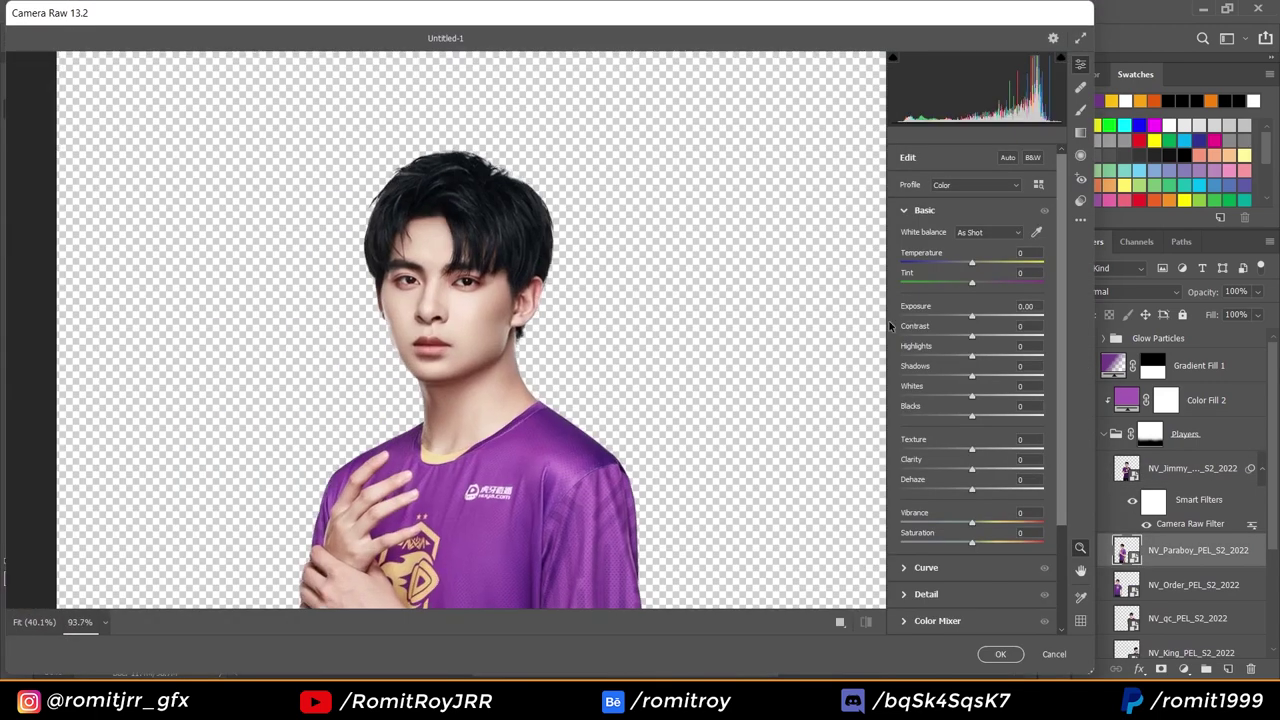
drag(972, 357, 995, 360)
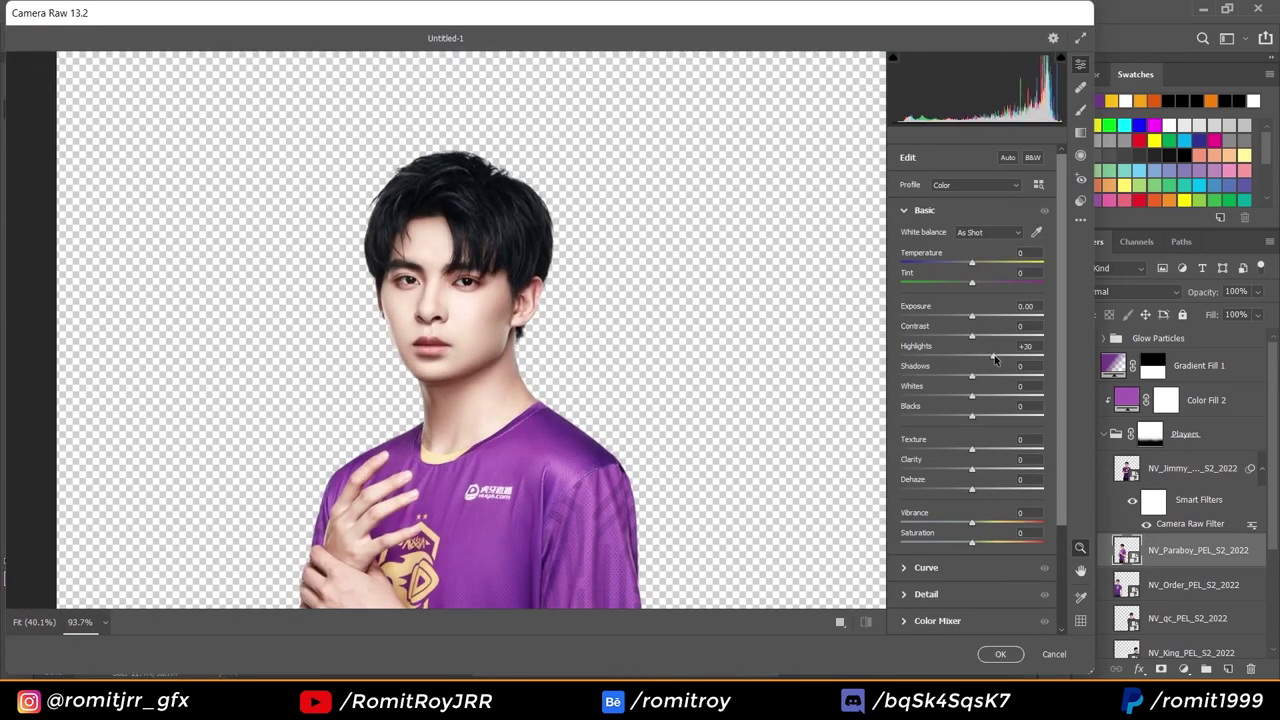
drag(972, 468, 993, 469)
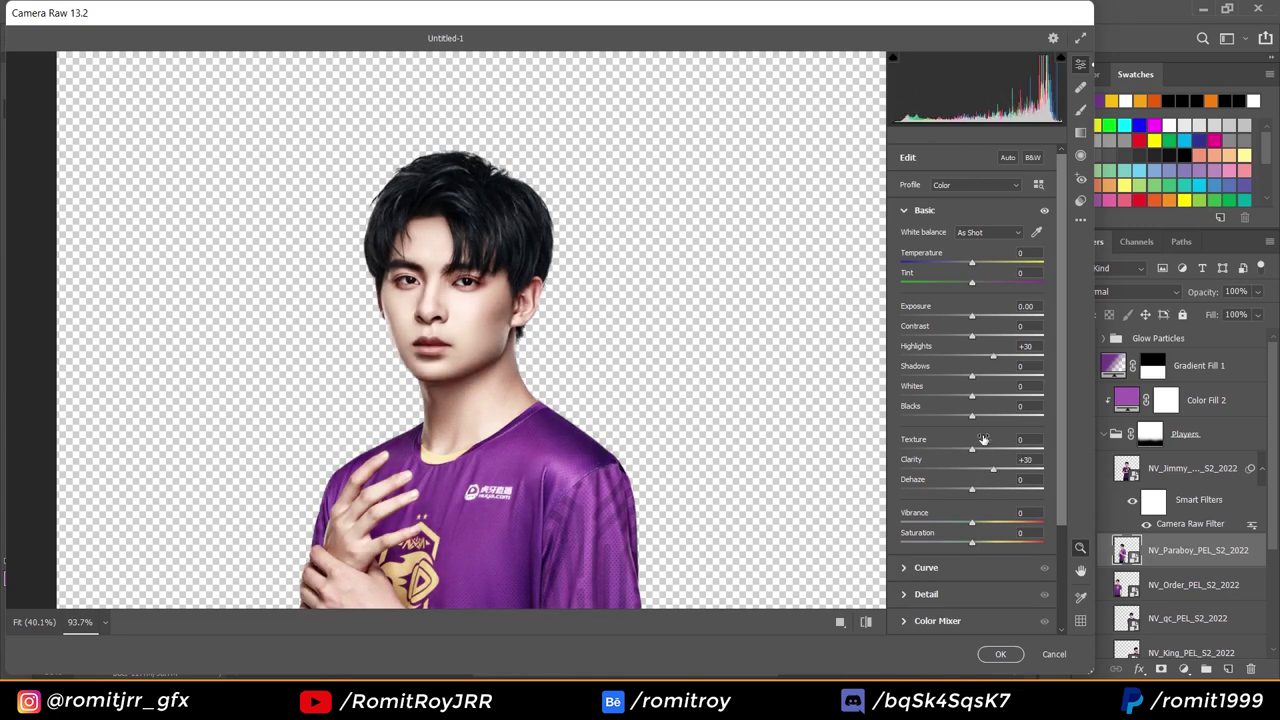
drag(972, 377, 994, 378)
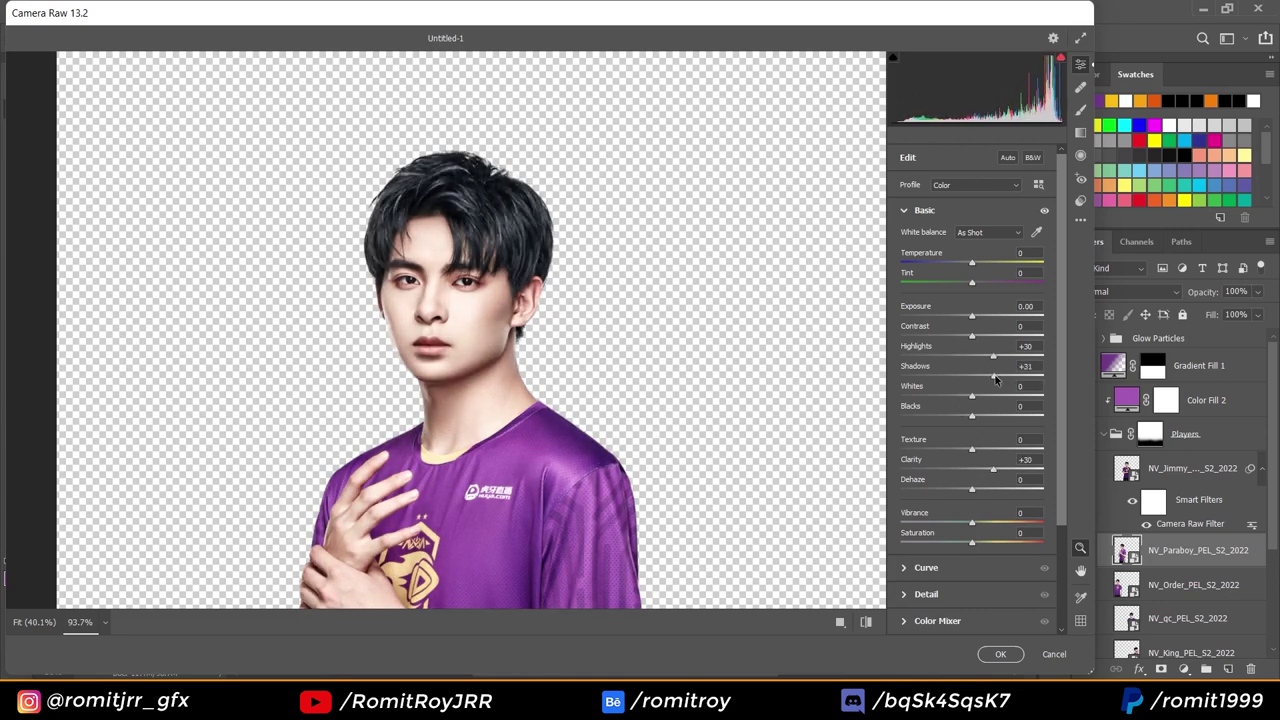
drag(993, 469, 1005, 474)
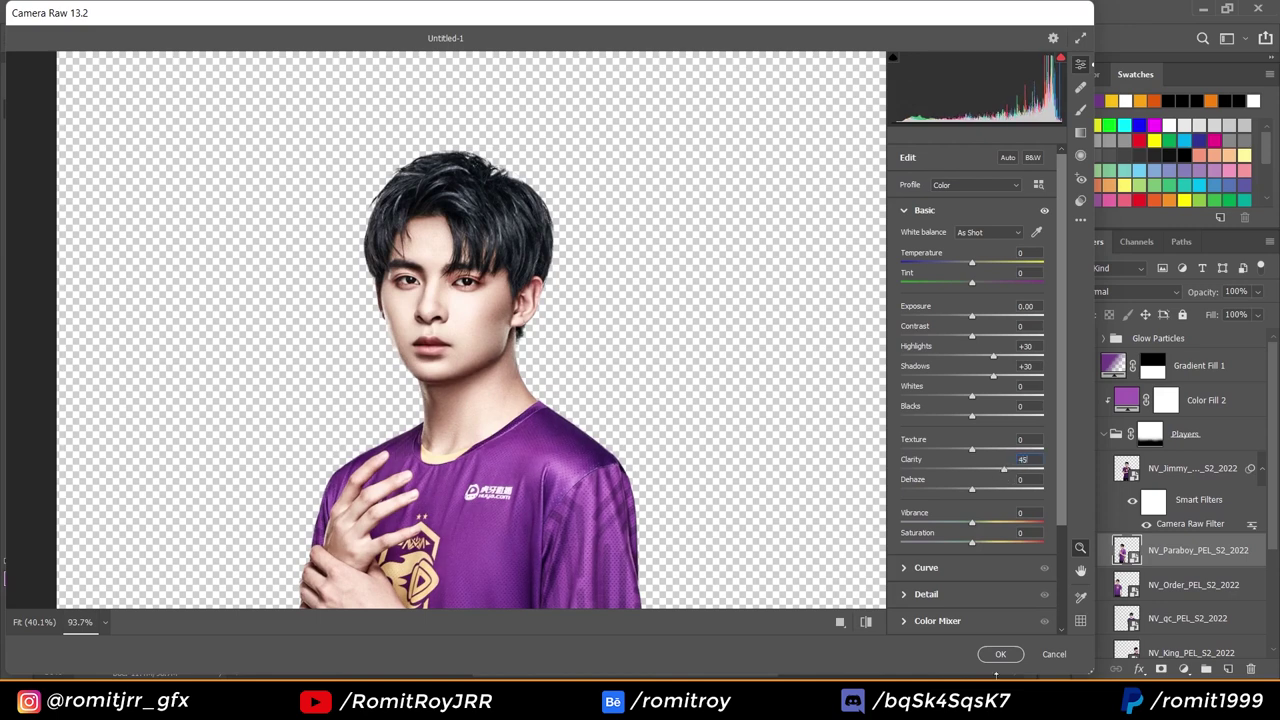
key(Return)
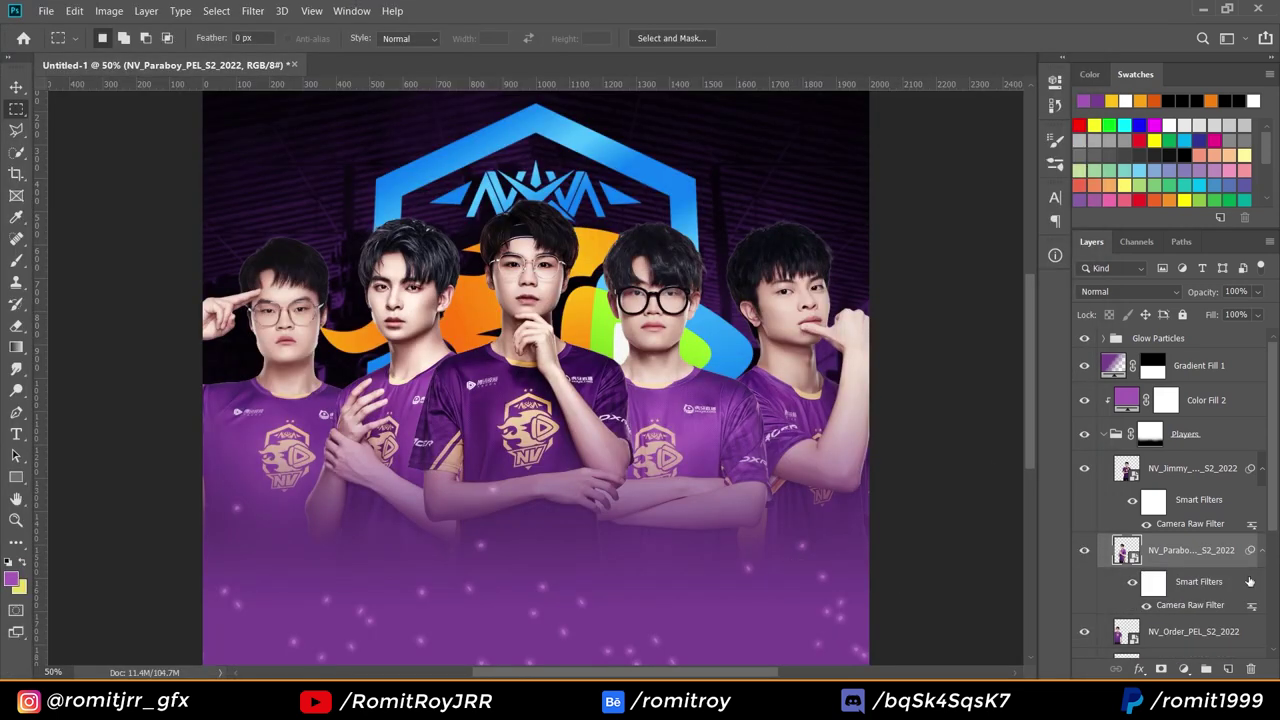
right_click(1249, 581)
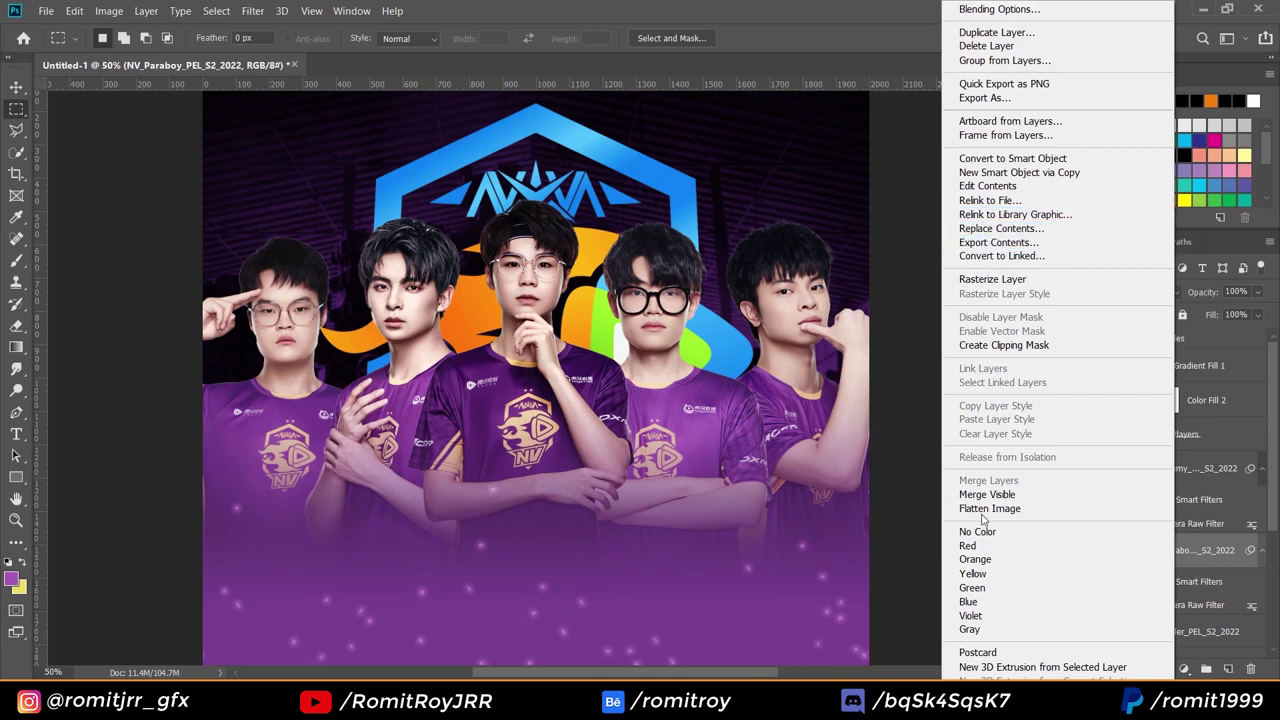
right_click(1206, 540)
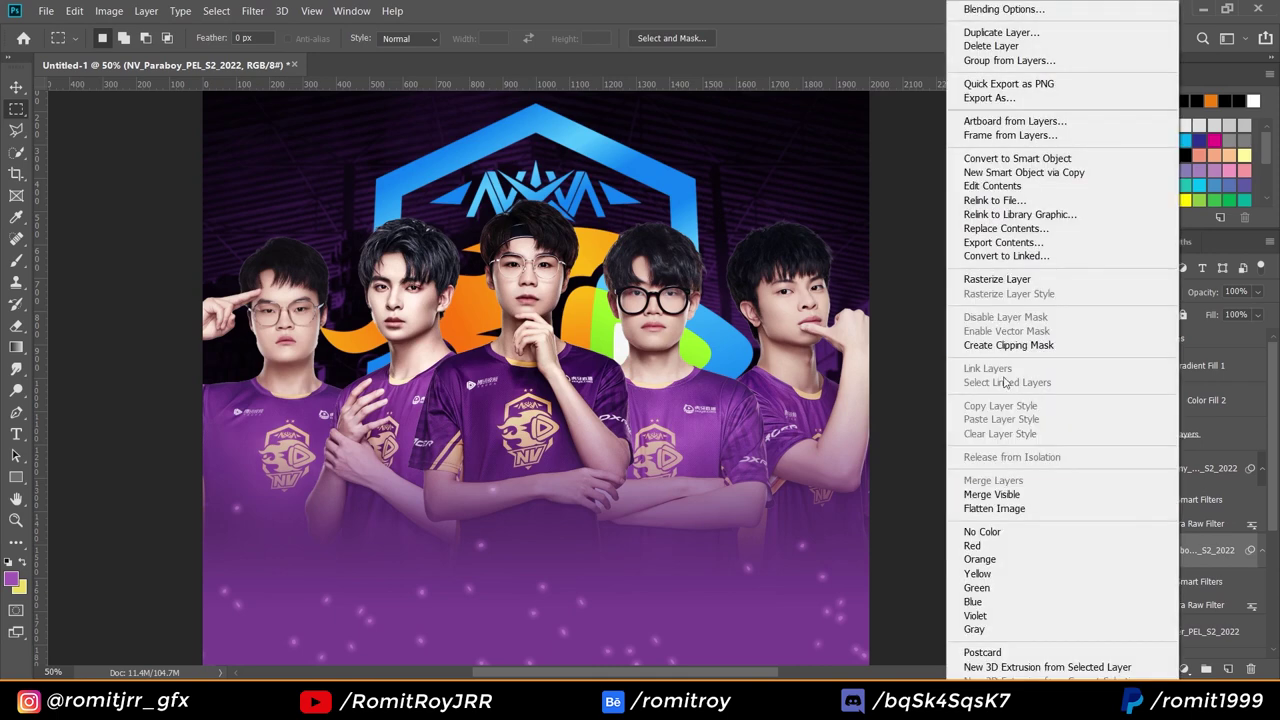
click(1183, 498)
Try to transfer the smart filter of the player left of centre to the layer of the player with crossed arms.
scroll(1183, 522, down, 2)
drag(1166, 543, 1166, 598)
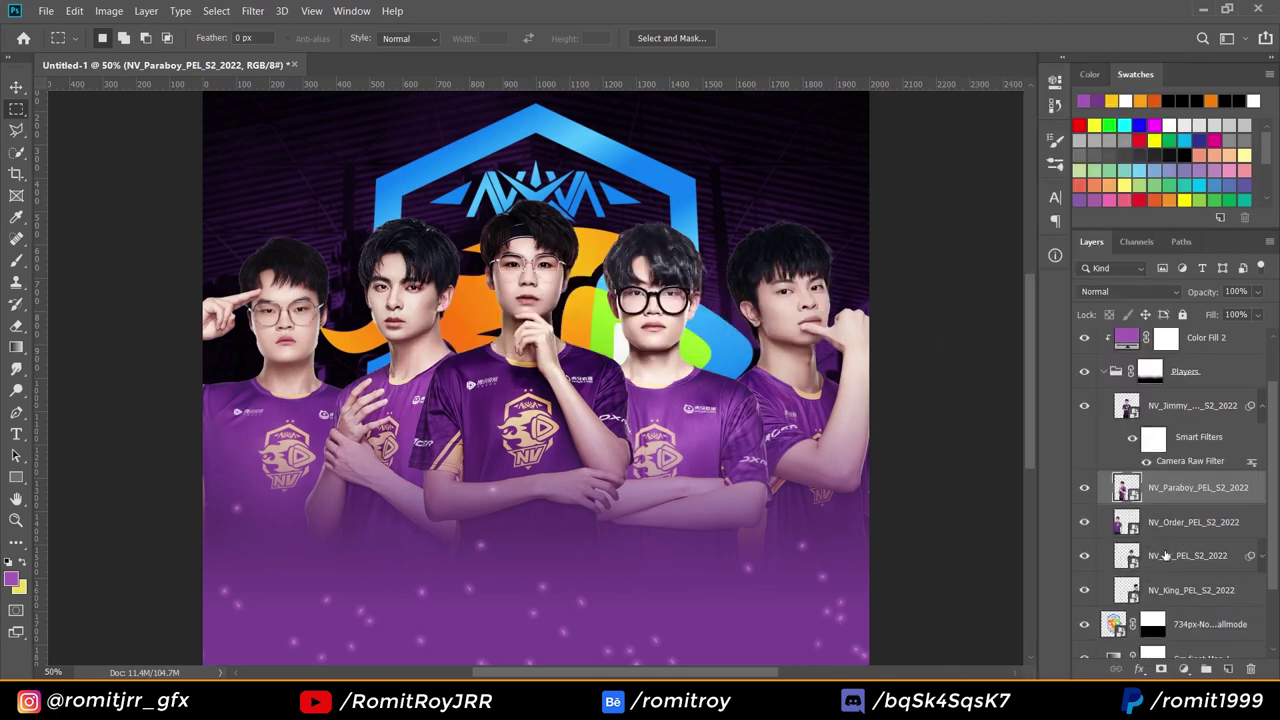
scroll(1196, 558, down, 2)
drag(1249, 514, 1208, 446)
click(1174, 550)
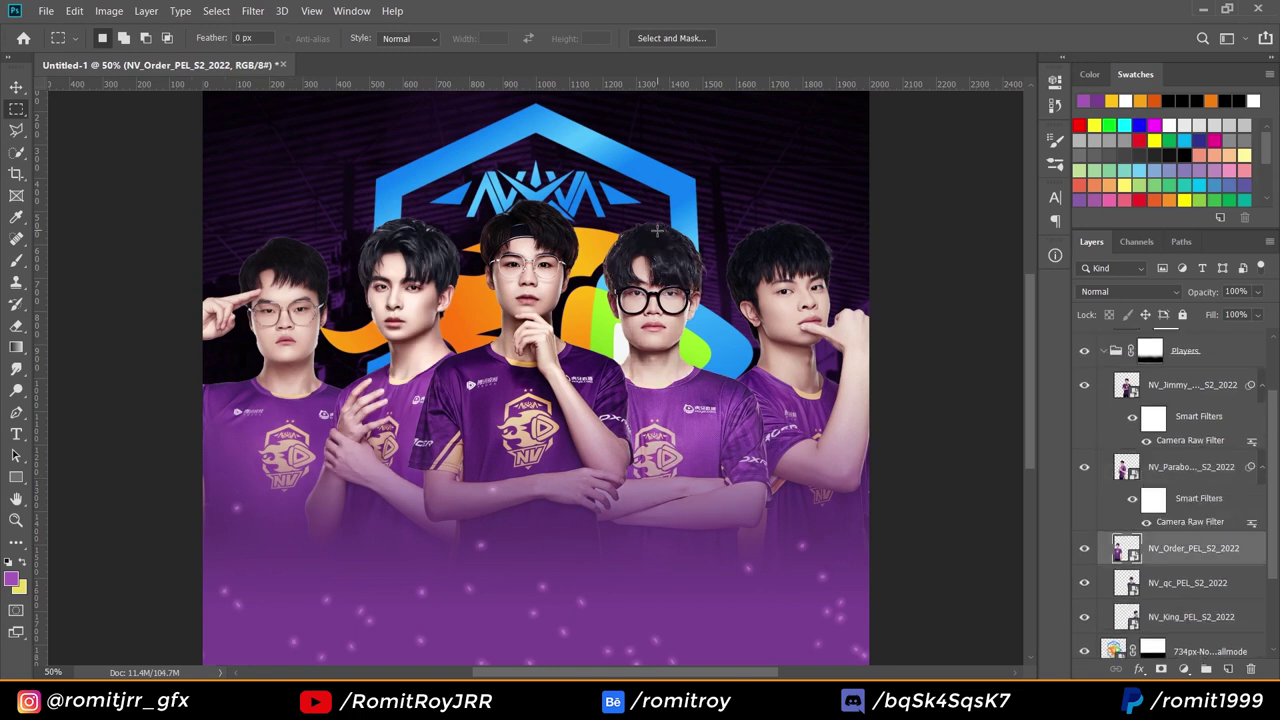
Try to copy the Camera Raw filter of the player left of centre onto the far-left player's layer, and undo it.
click(1197, 499)
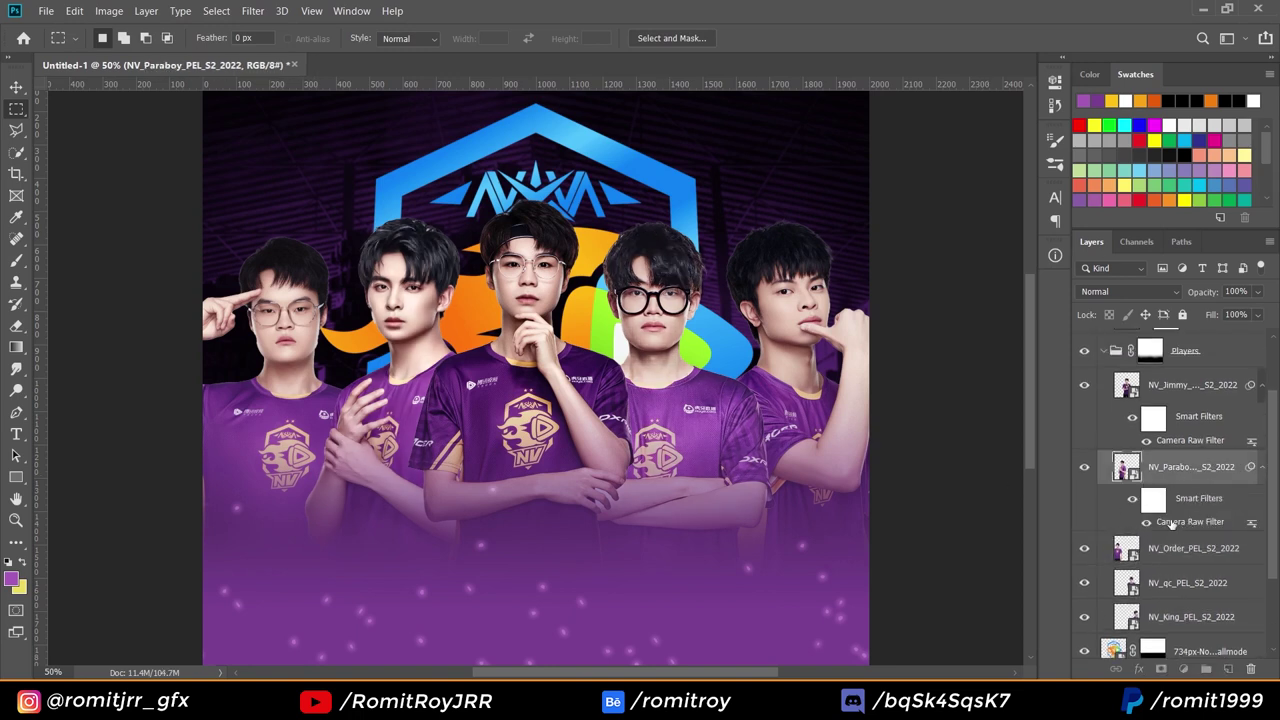
double_click(1188, 525)
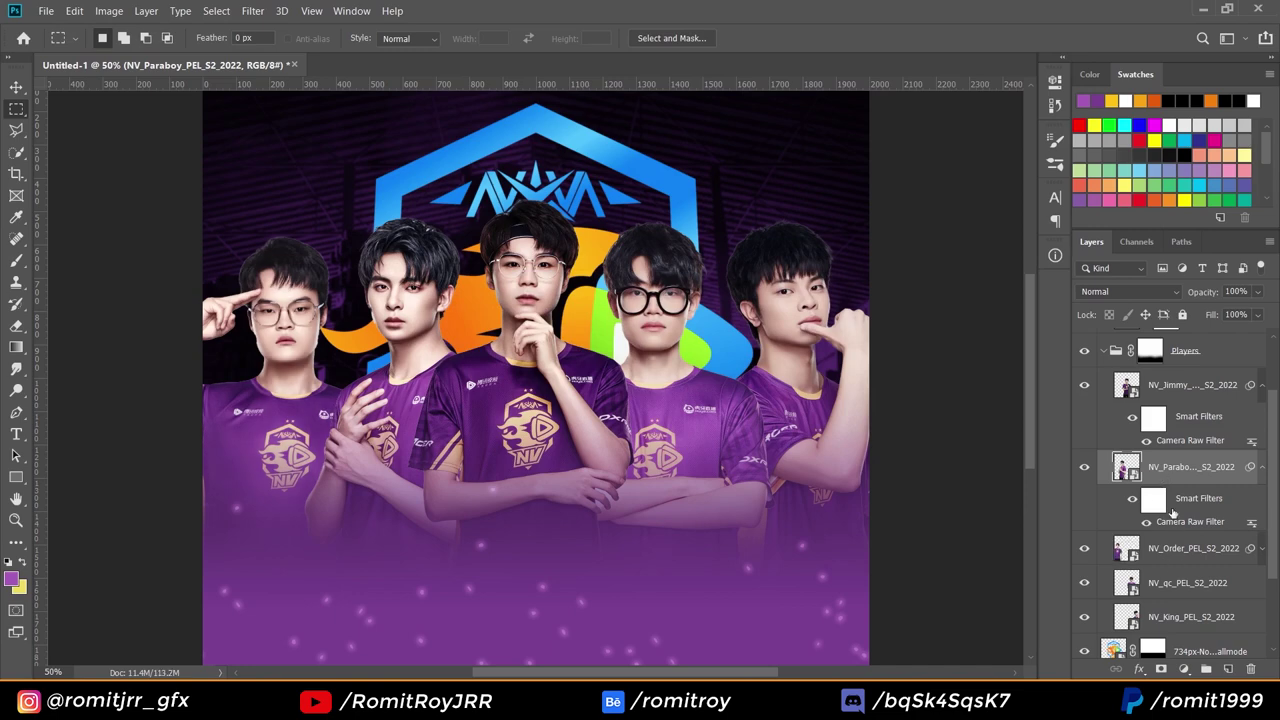
scroll(1163, 477, down, 2)
click(1150, 465)
key(ctrl+z)
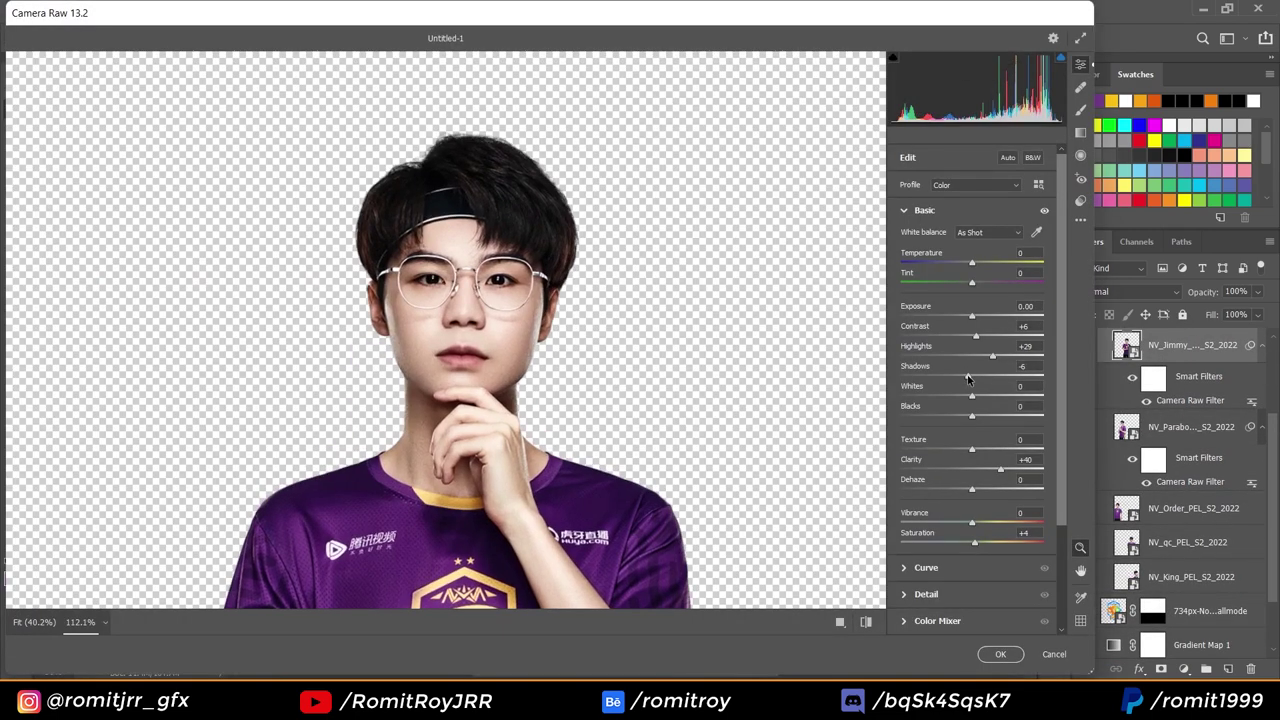
Set the shadows to +50 in the centre player's Camera Raw filter.
drag(970, 376, 1008, 376)
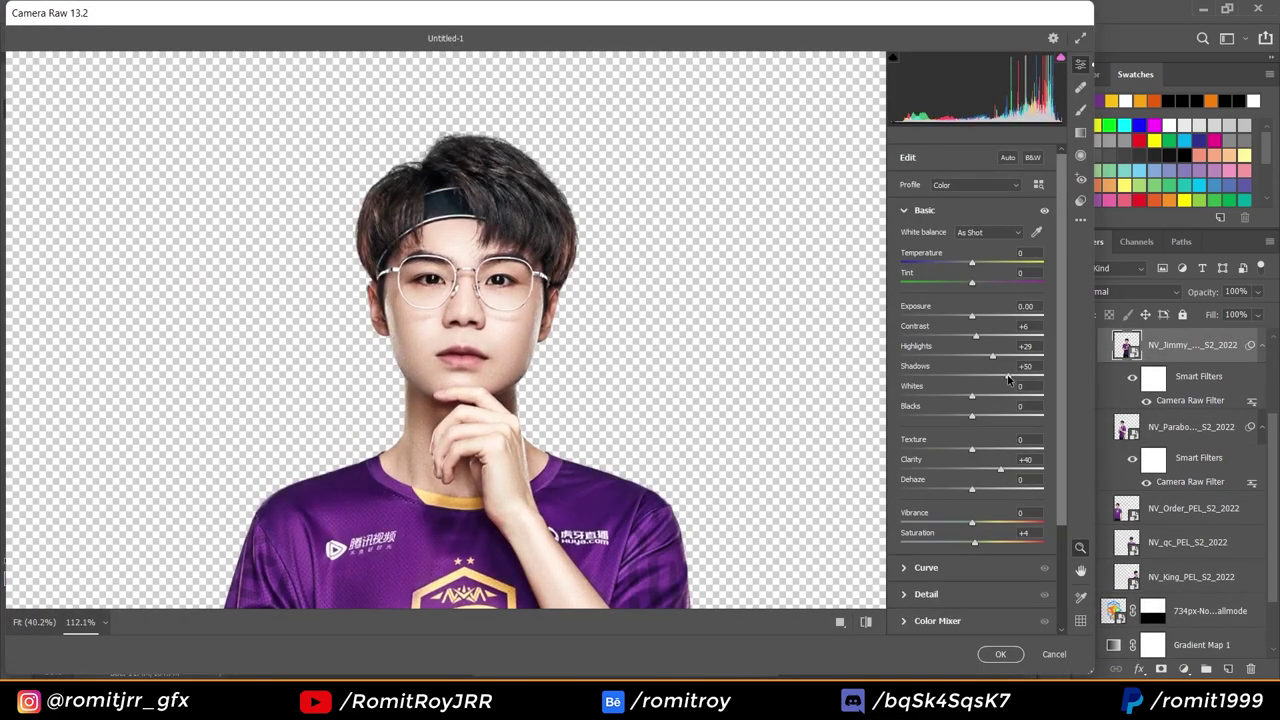
key(Return)
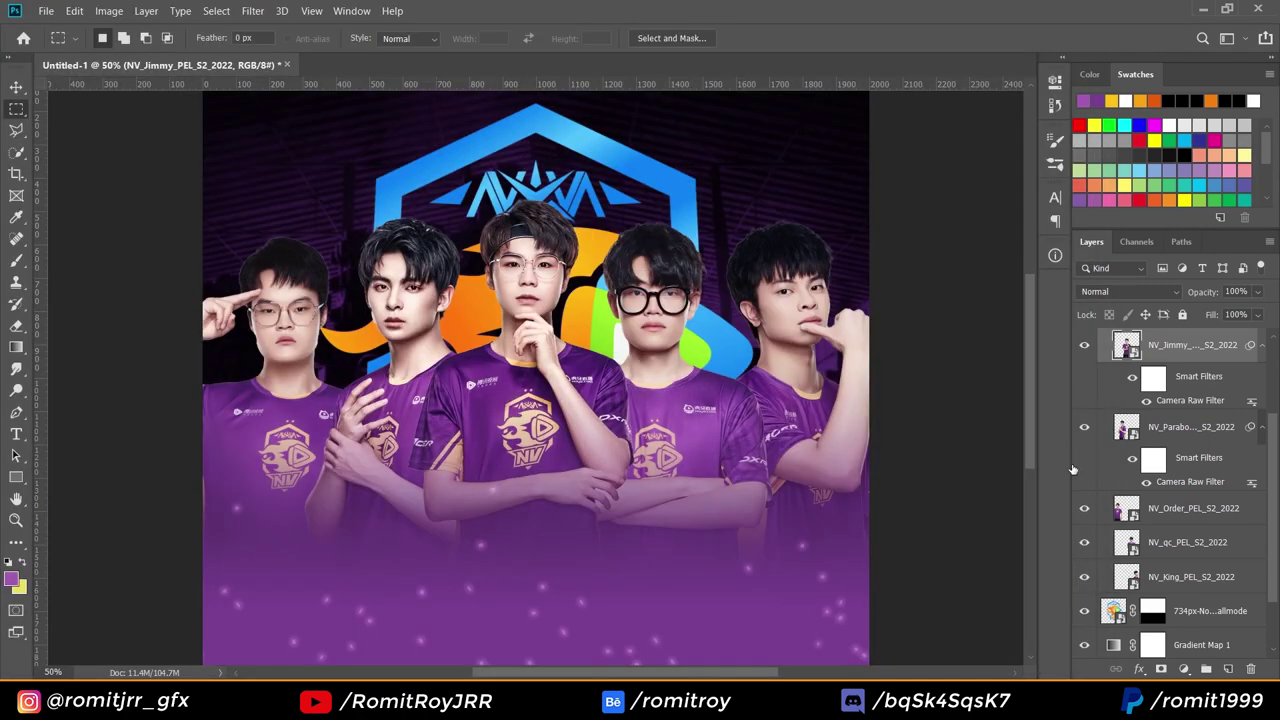
Check the Camera Raw settings of the centre player and of the player just left of centre.
key(ctrl+alt+f)
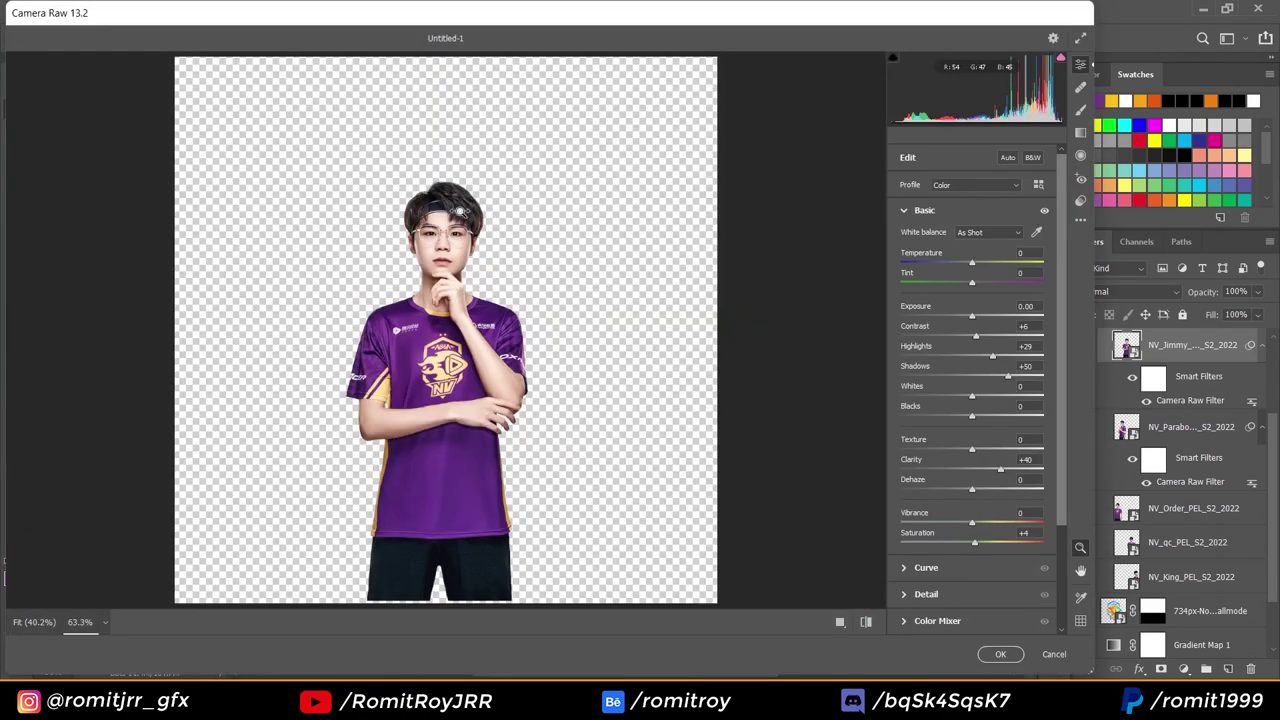
click(993, 654)
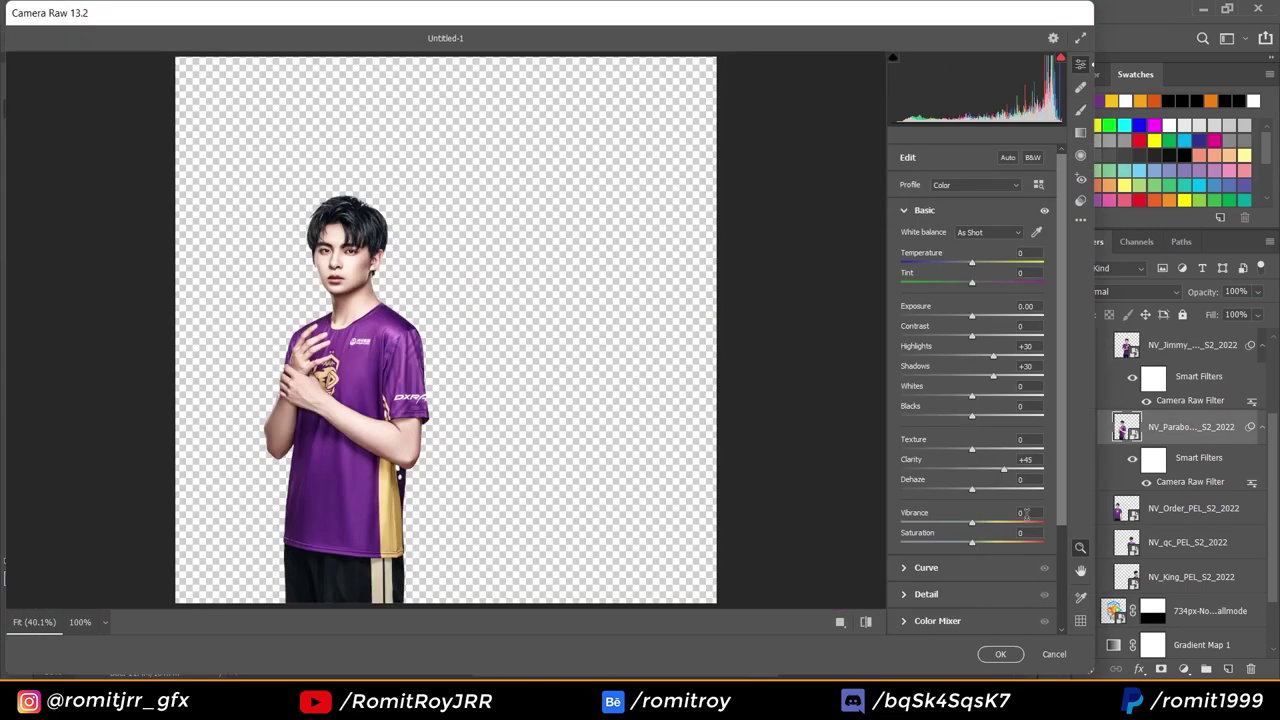
key(Return)
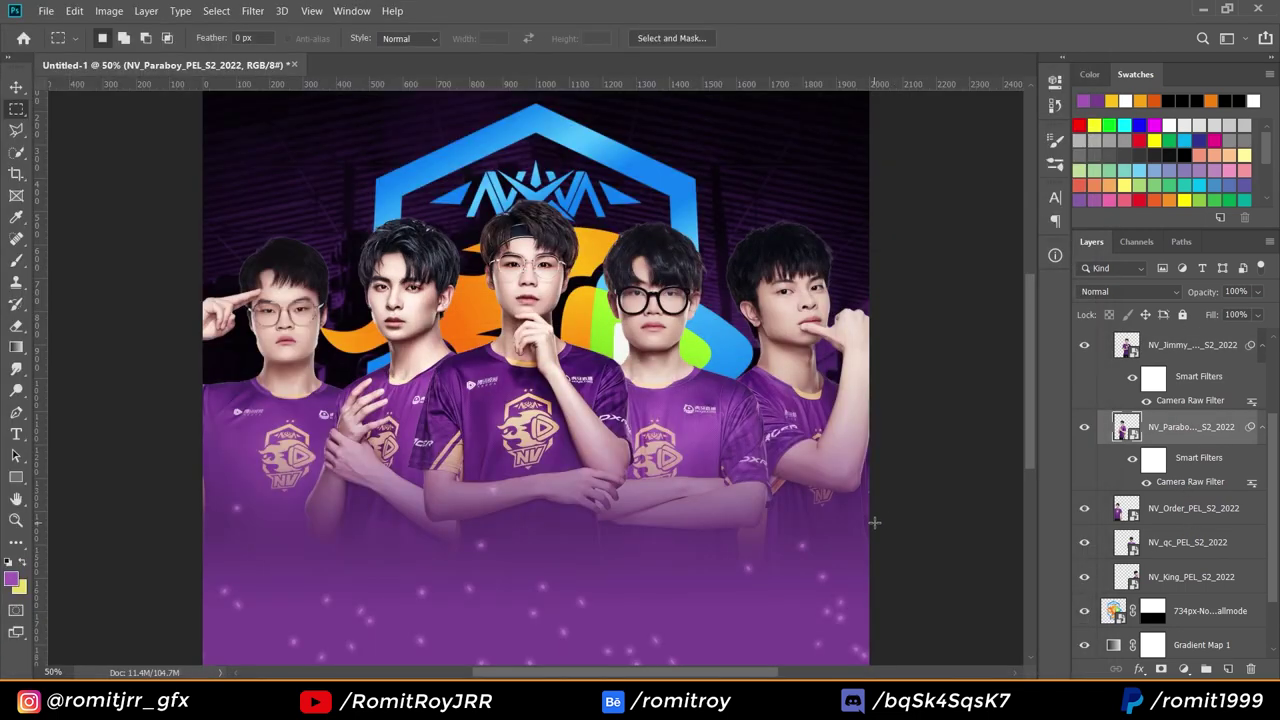
Apply a Camera Raw filter to the far-left player with highlights +30, shadows +40, clarity +41 and saturation +5.
click(1192, 508)
click(252, 11)
click(303, 103)
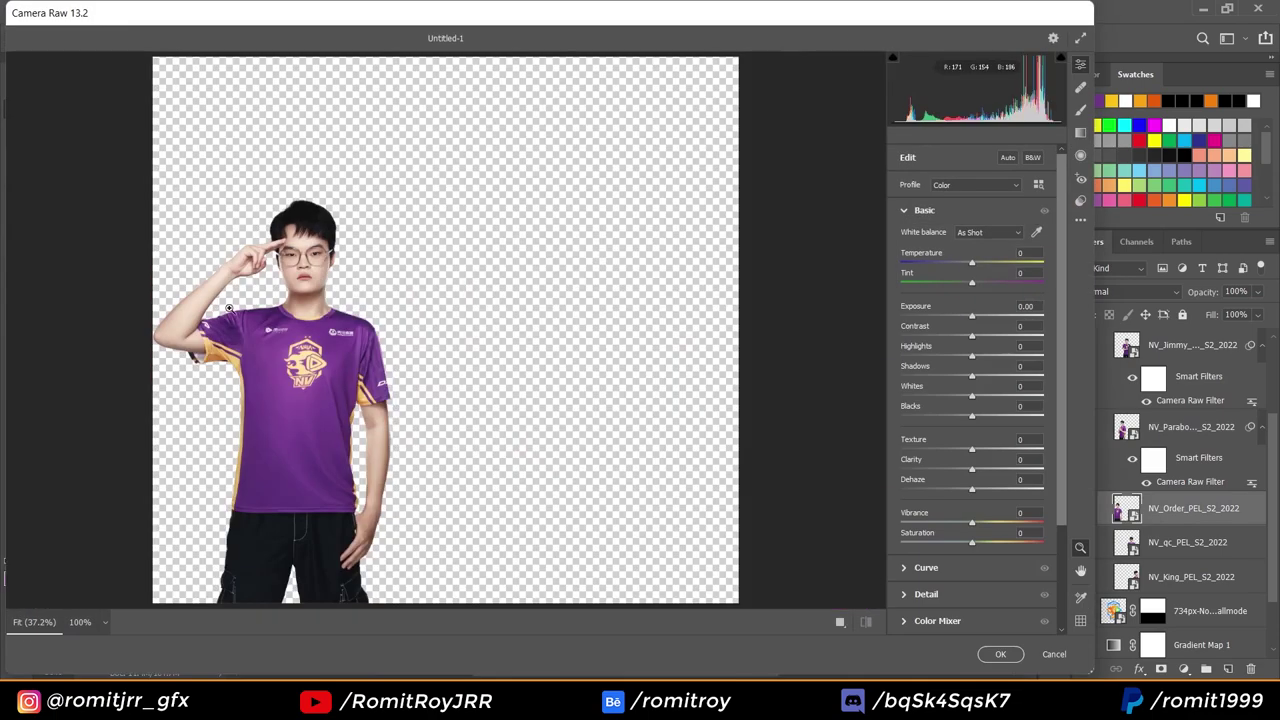
click(298, 308)
drag(972, 356, 1001, 379)
scroll(611, 206, down, 2)
drag(962, 470, 1002, 470)
drag(971, 546, 980, 546)
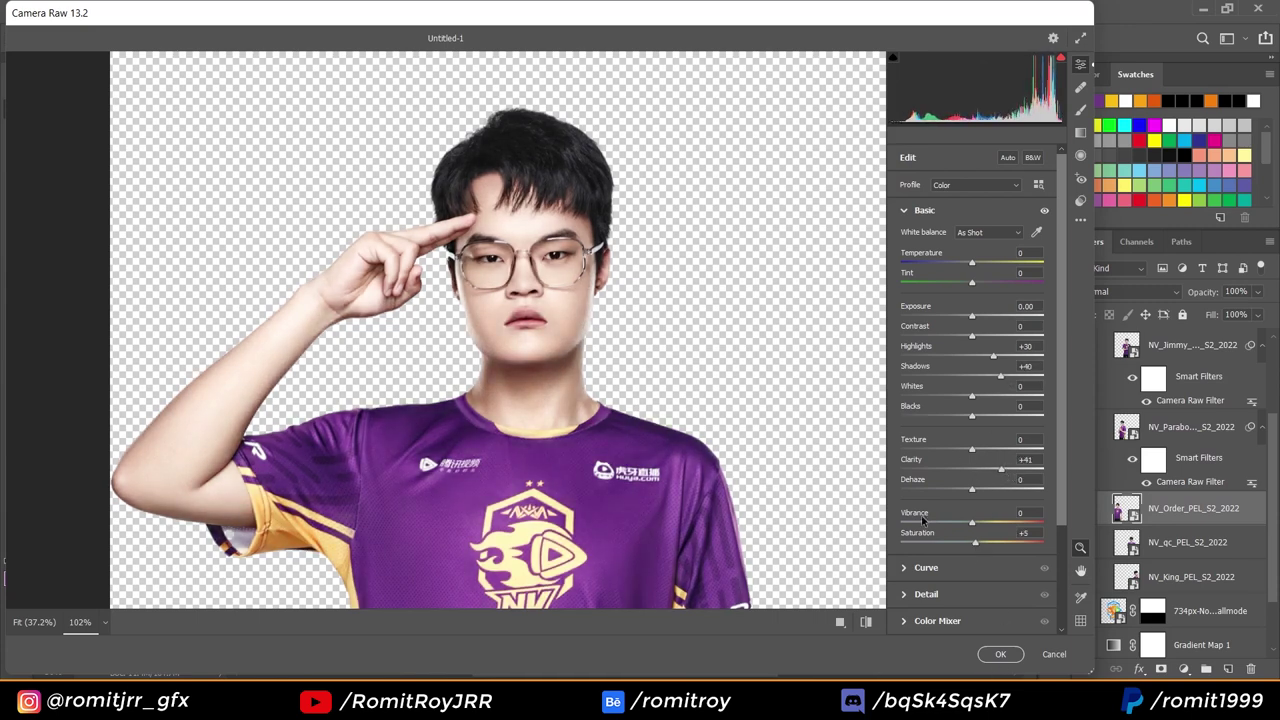
click(1000, 654)
Shift the player just left of centre slightly to the left and nudge the centre player slightly upward.
click(1191, 427)
click(16, 87)
key(shift+Up)
key(shift+Up)
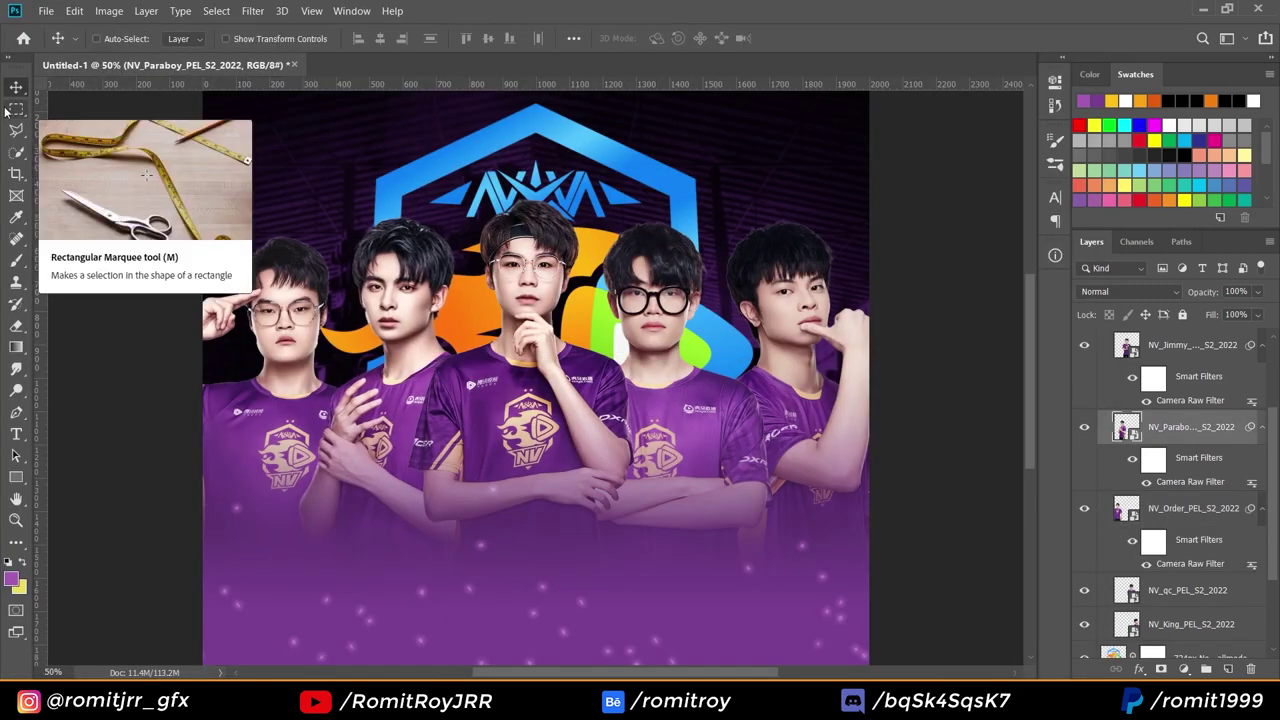
click(1166, 353)
key(ctrl+t)
drag(532, 148, 532, 134)
click(12, 87)
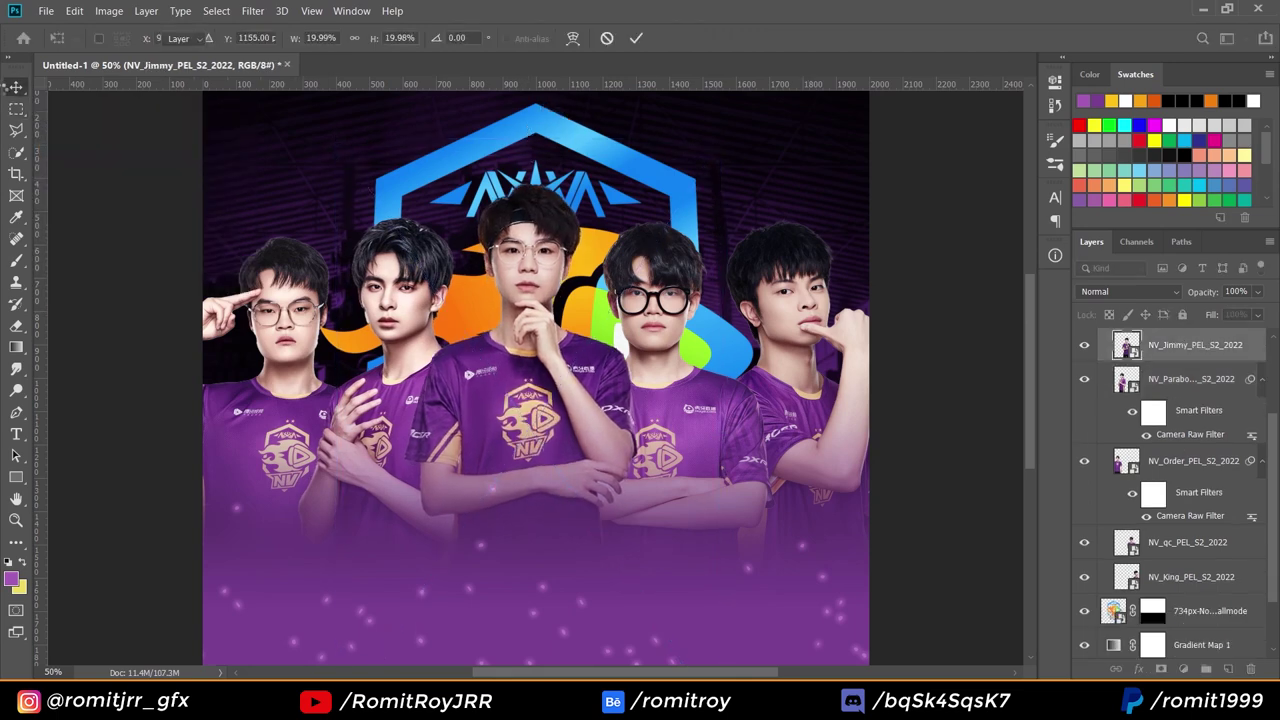
key(Return)
key(ctrl+alt+f)
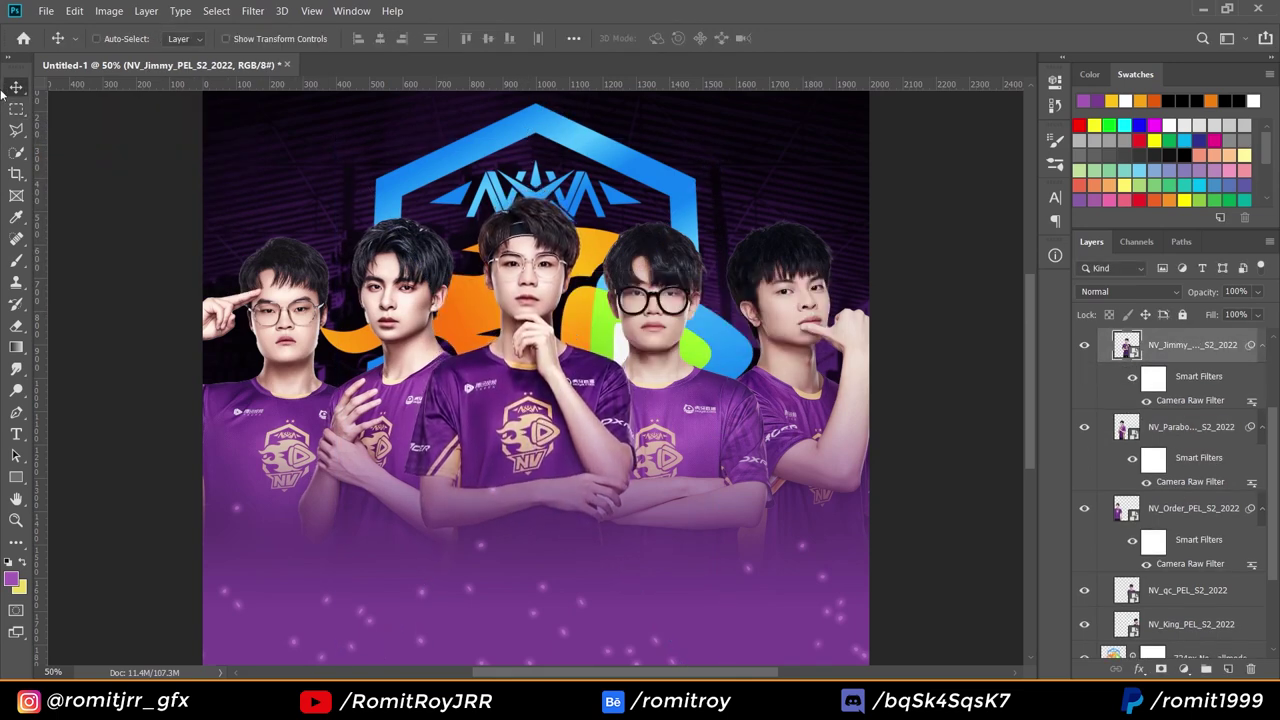
Apply a Camera Raw filter to the player with crossed arms with highlights +20, shadows +19, clarity +30 and saturation +4.
click(1187, 590)
click(252, 10)
click(290, 117)
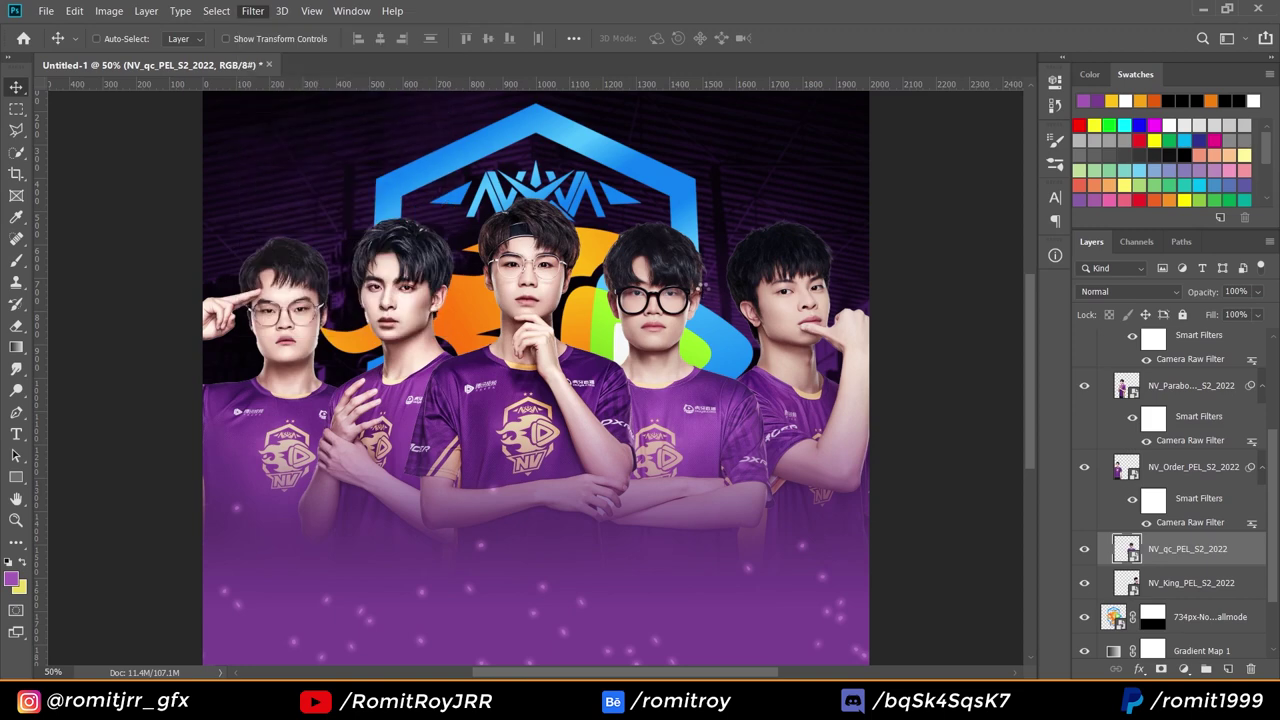
drag(540, 229, 600, 229)
mouse_move(972, 356)
mouse_down()
mouse_move(986, 356)
mouse_move(985, 376)
mouse_up()
drag(971, 469, 997, 469)
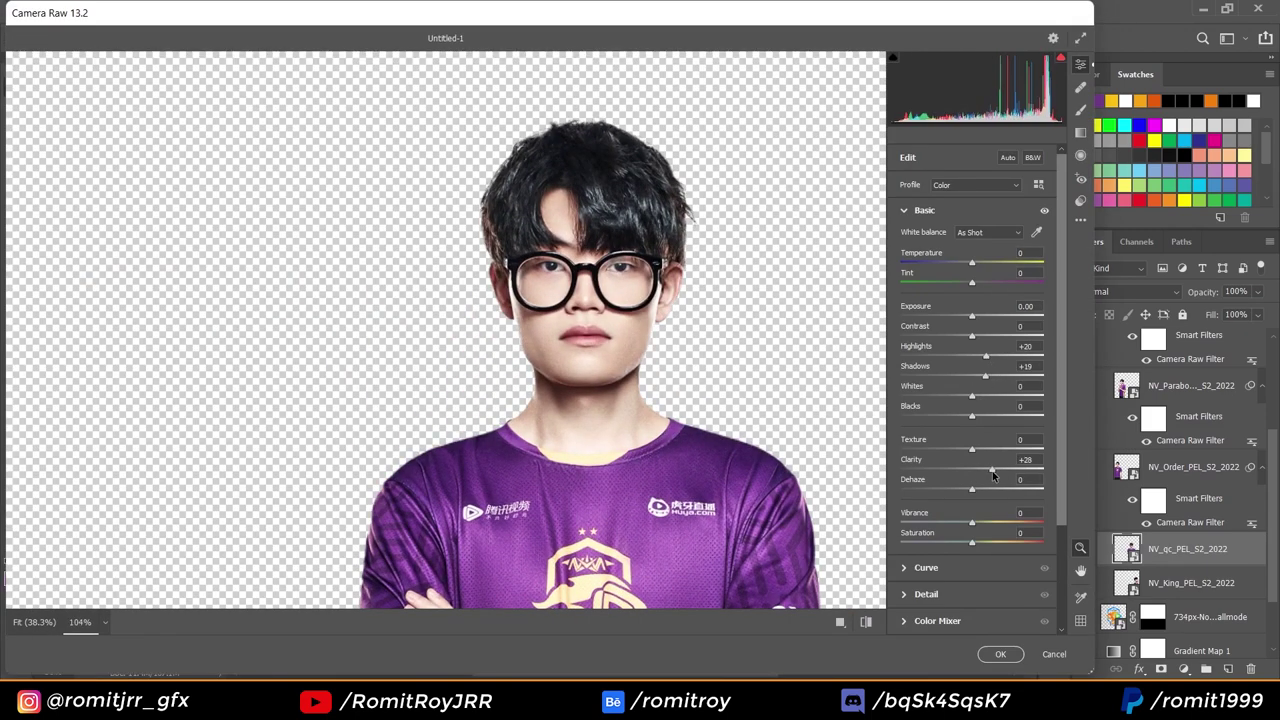
click(1000, 654)
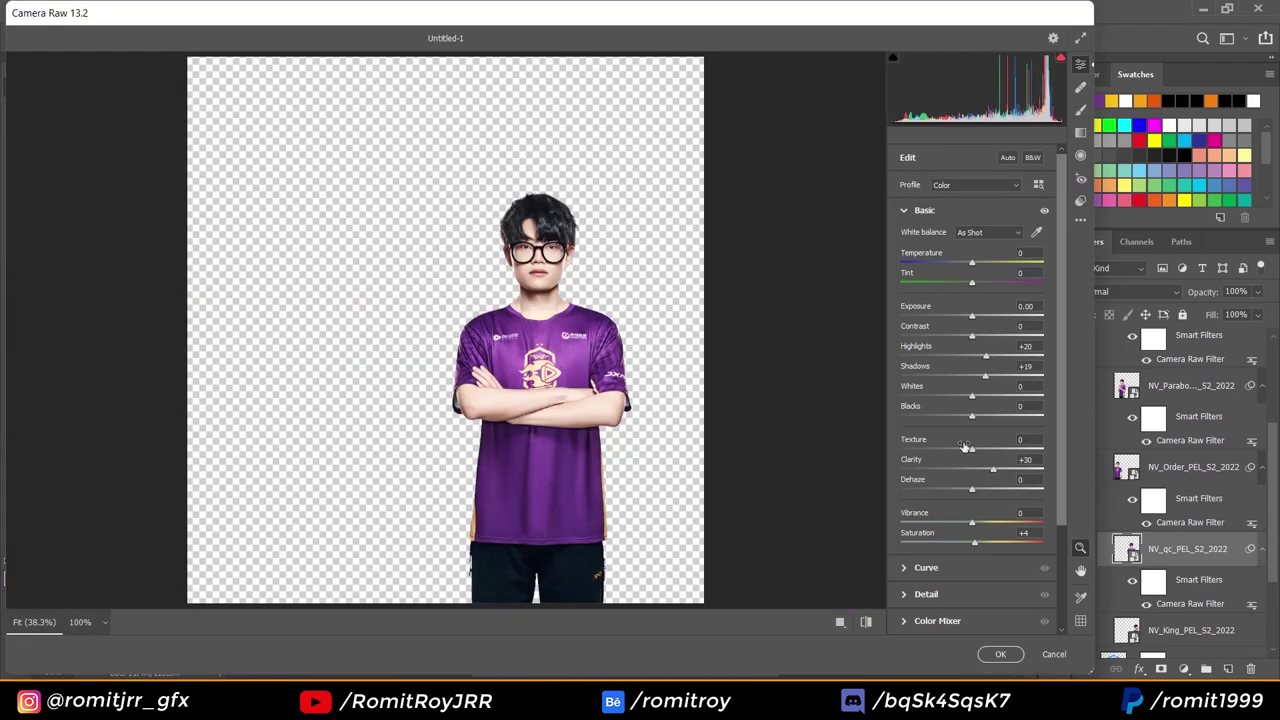
Set the clarity to 40 in the Camera Raw filter of the player with crossed arms.
click(1025, 459)
text(40)
key(Return)
Shift the far-right player slightly right and down, and the player with crossed arms slightly to the right.
click(1180, 467)
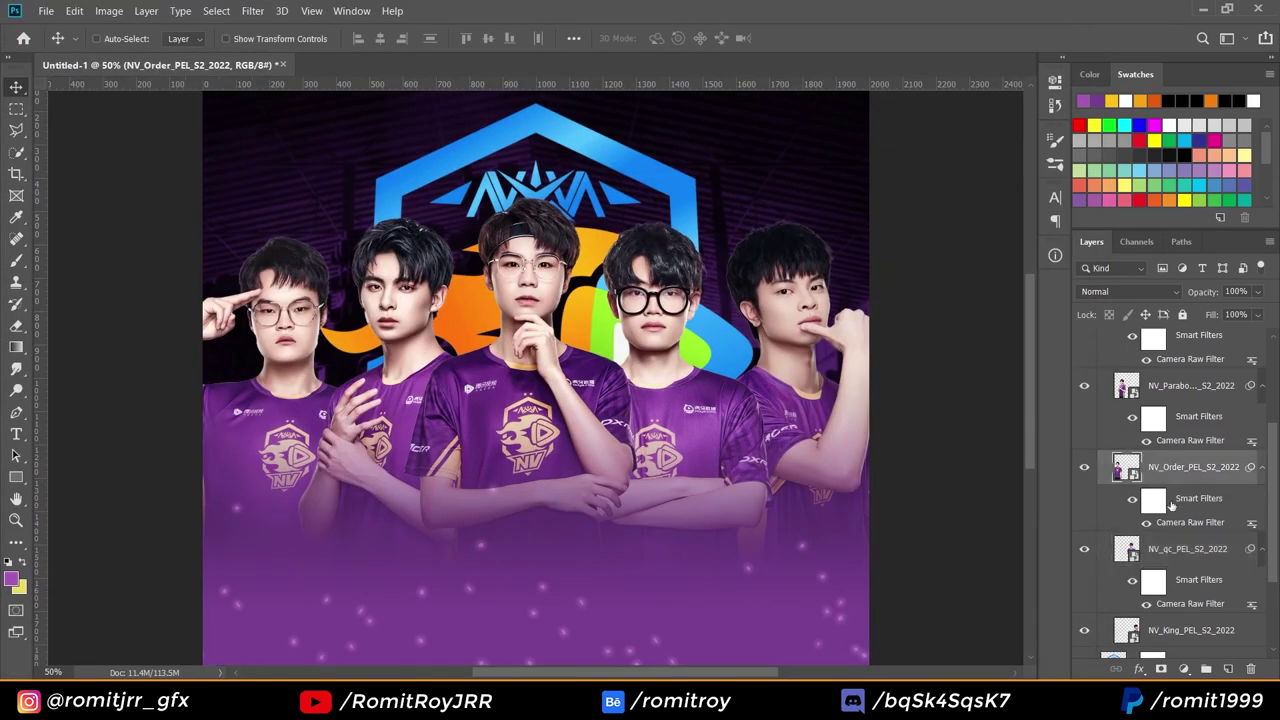
click(1180, 630)
key(ctrl+t)
mouse_move(592, 176)
mouse_down()
mouse_move(620, 206)
mouse_move(598, 183)
mouse_up()
key(Return)
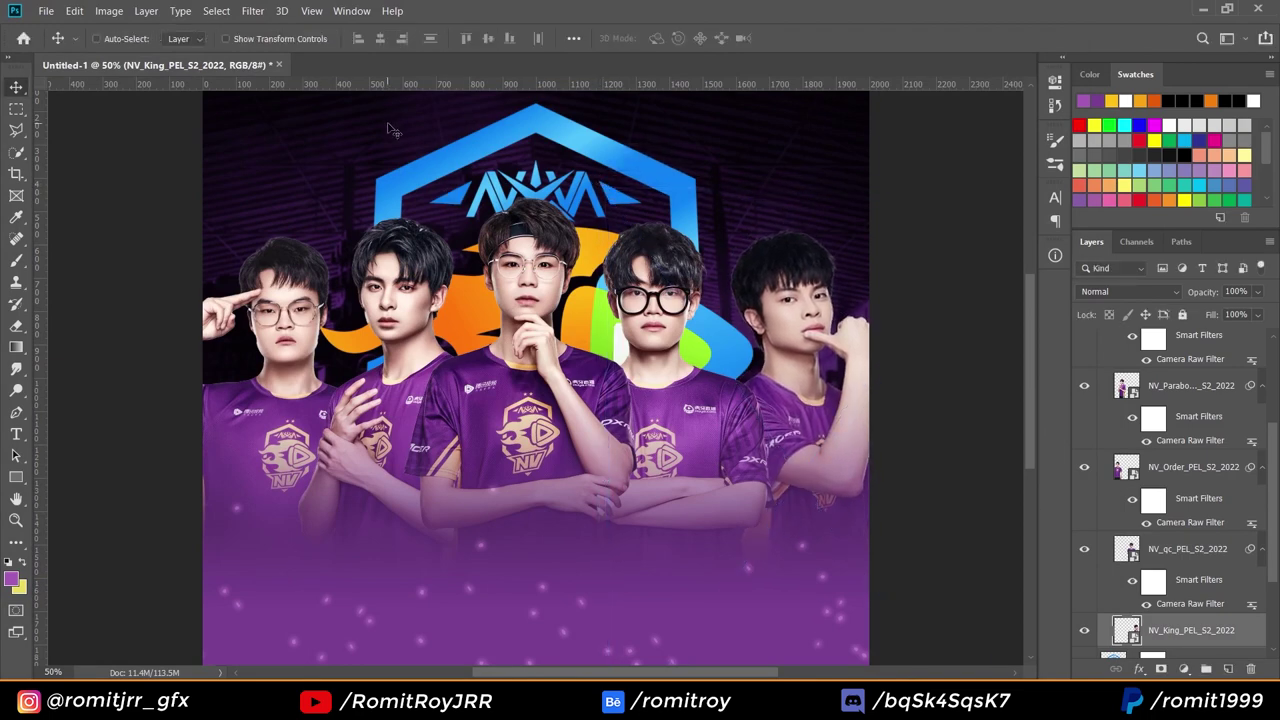
click(1168, 552)
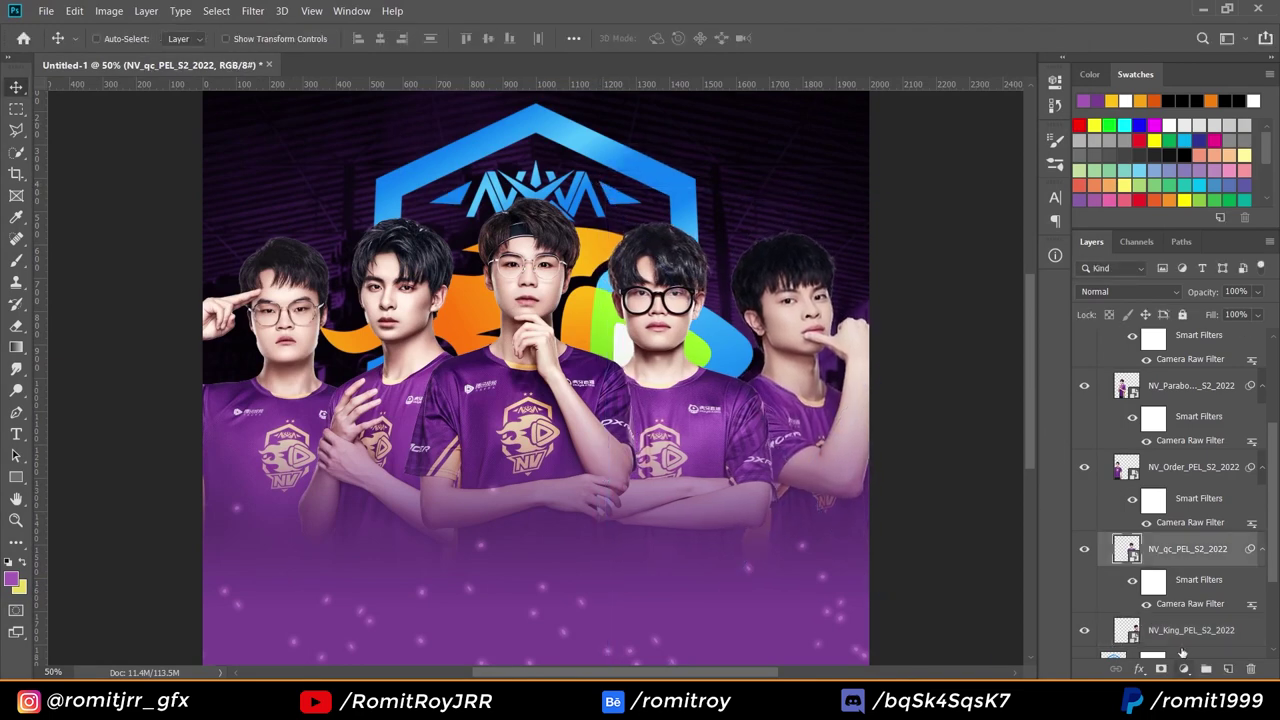
Apply a Camera Raw filter to the far-right player with highlights +31, shadows +35, clarity +48 and saturation +5.
click(1182, 632)
click(252, 11)
click(272, 106)
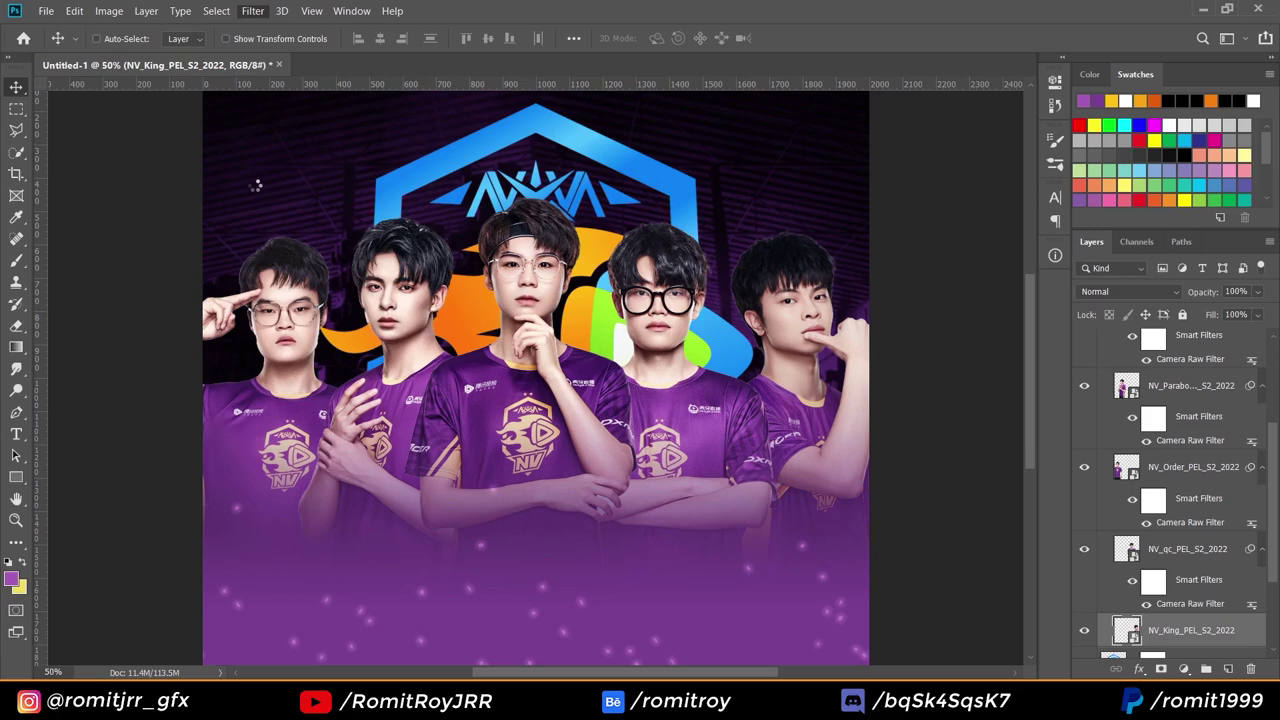
key(ctrl+shift+a)
drag(972, 356, 1008, 375)
drag(975, 470, 1008, 470)
drag(972, 543, 976, 545)
key(Return)
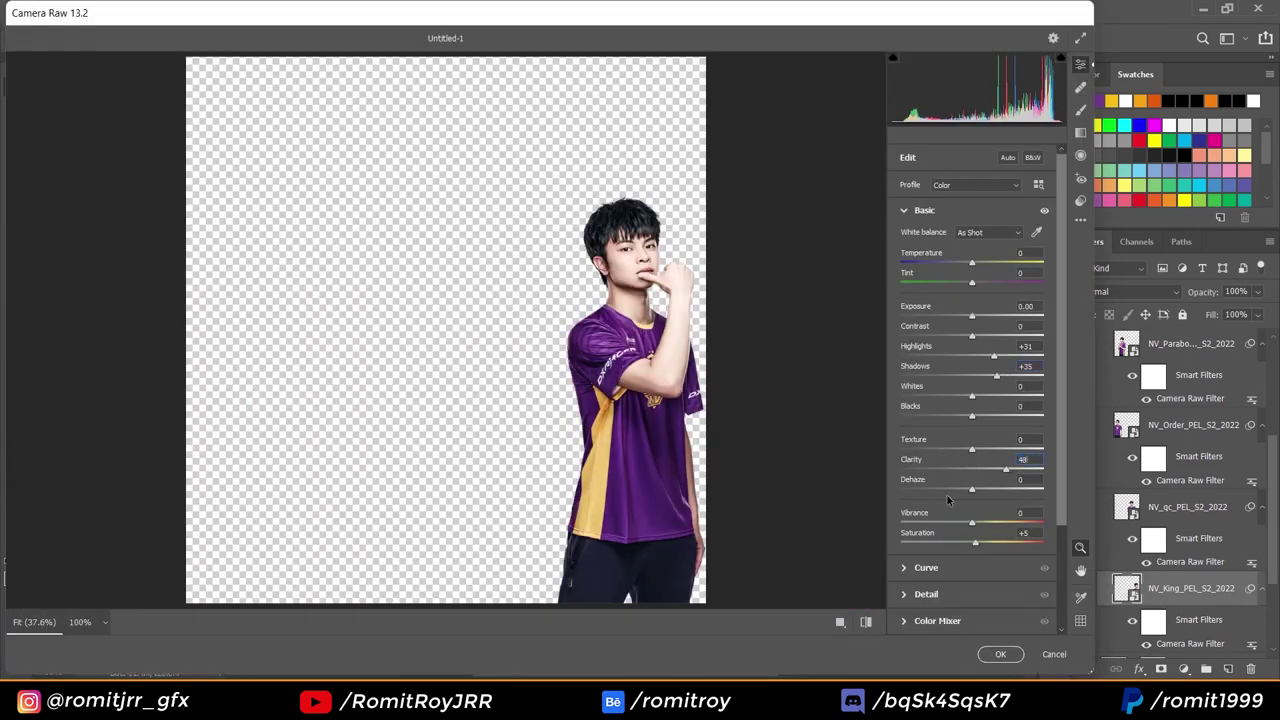
key(Return)
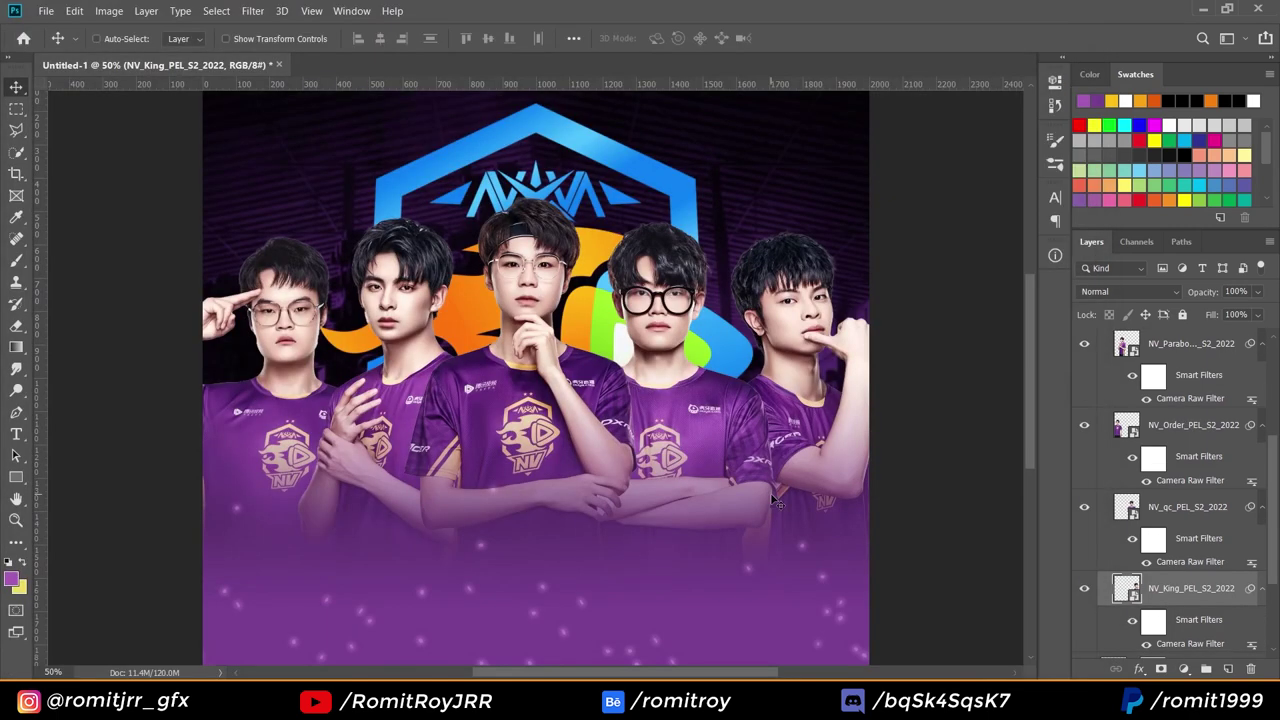
Draw a rectangle of about 682 × 92 px centred below the players, above the Glow Particles group in the layer order.
scroll(522, 355, down, 3)
scroll(505, 340, up, 2)
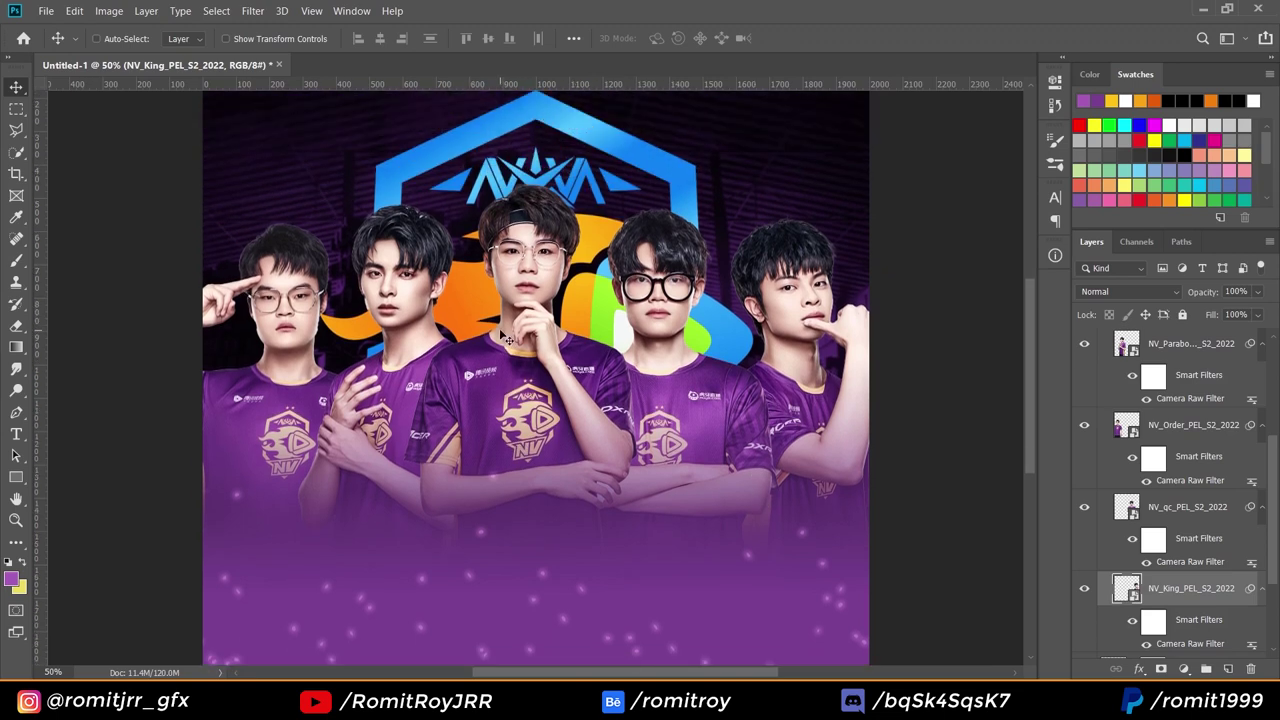
scroll(507, 338, down, 1)
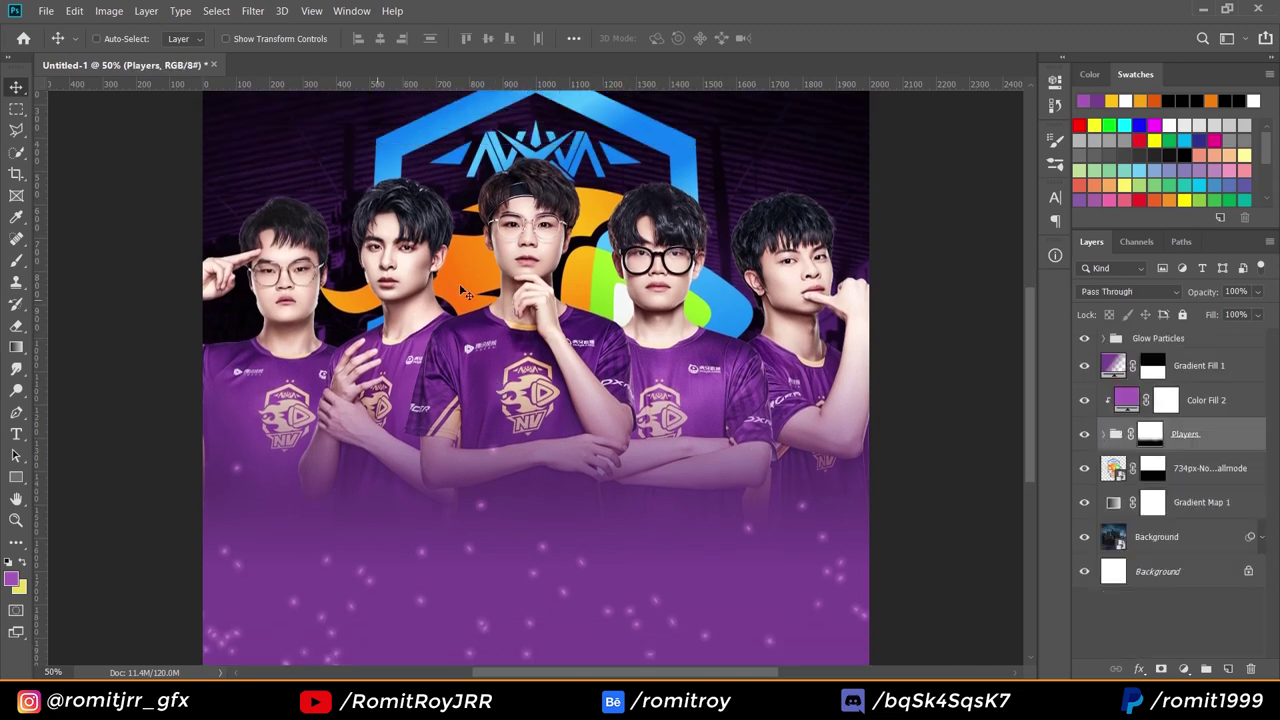
scroll(477, 636, down, 4)
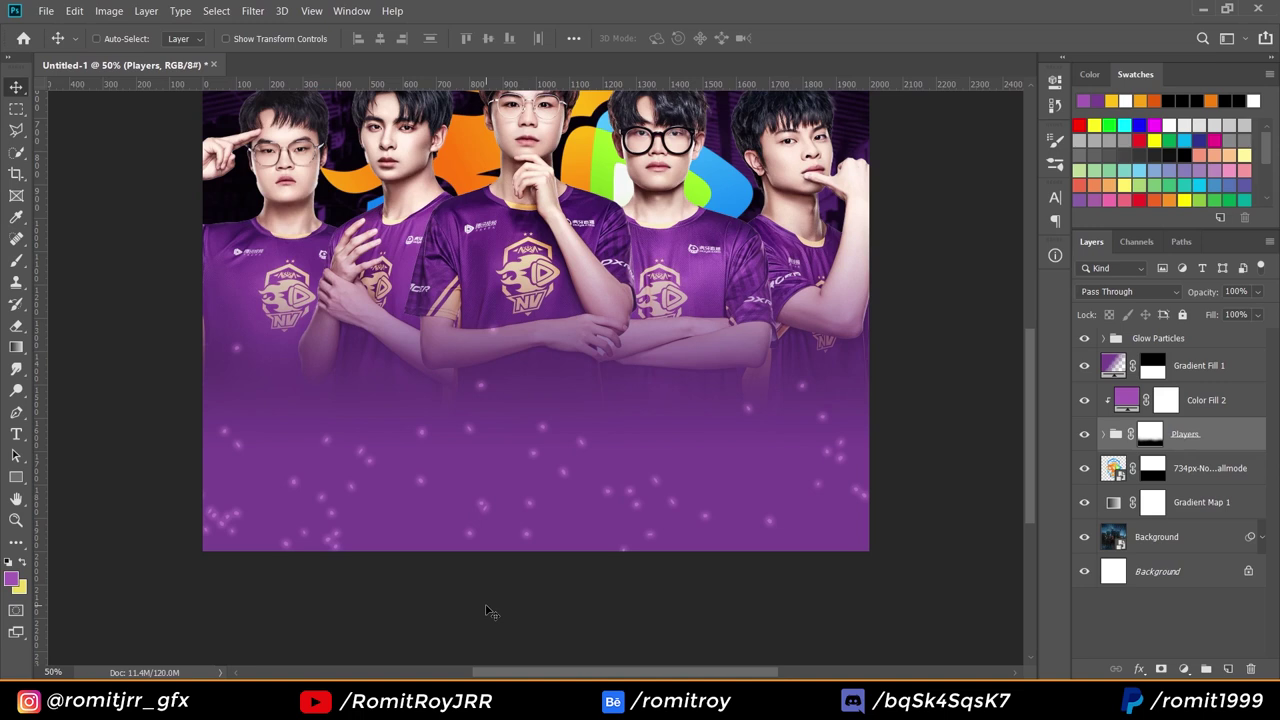
click(16, 476)
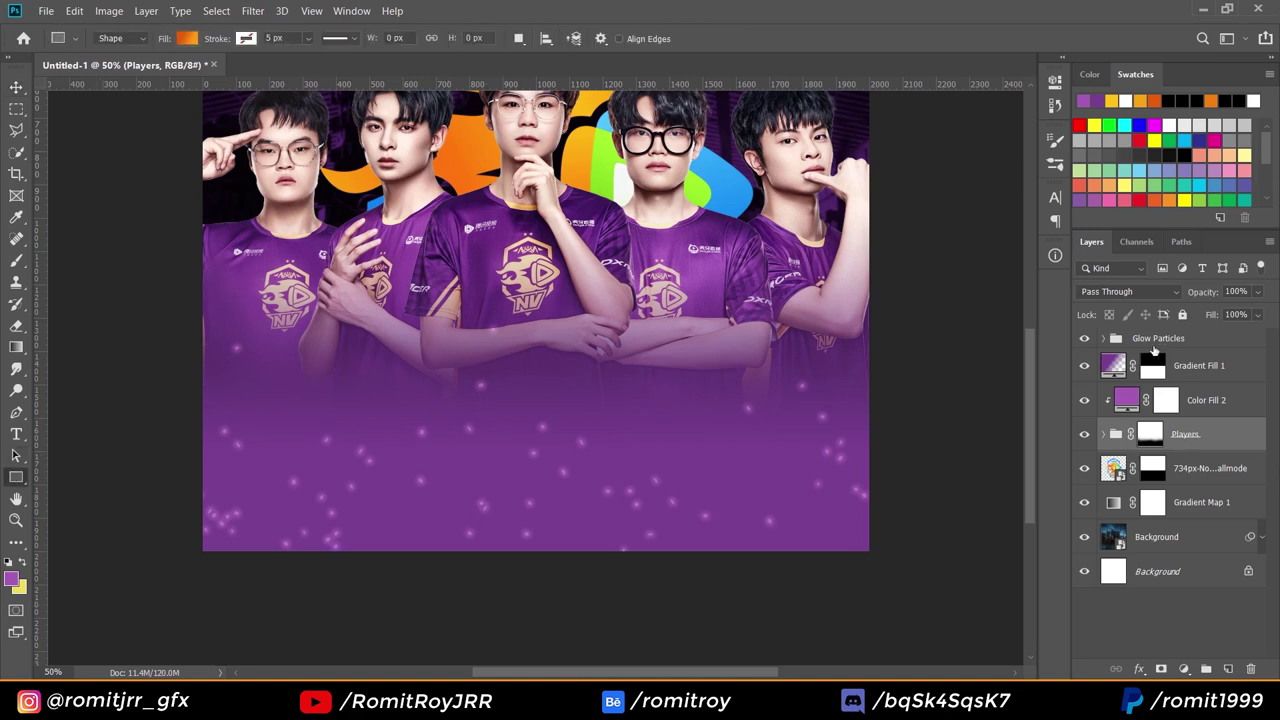
click(1155, 339)
drag(422, 407, 649, 437)
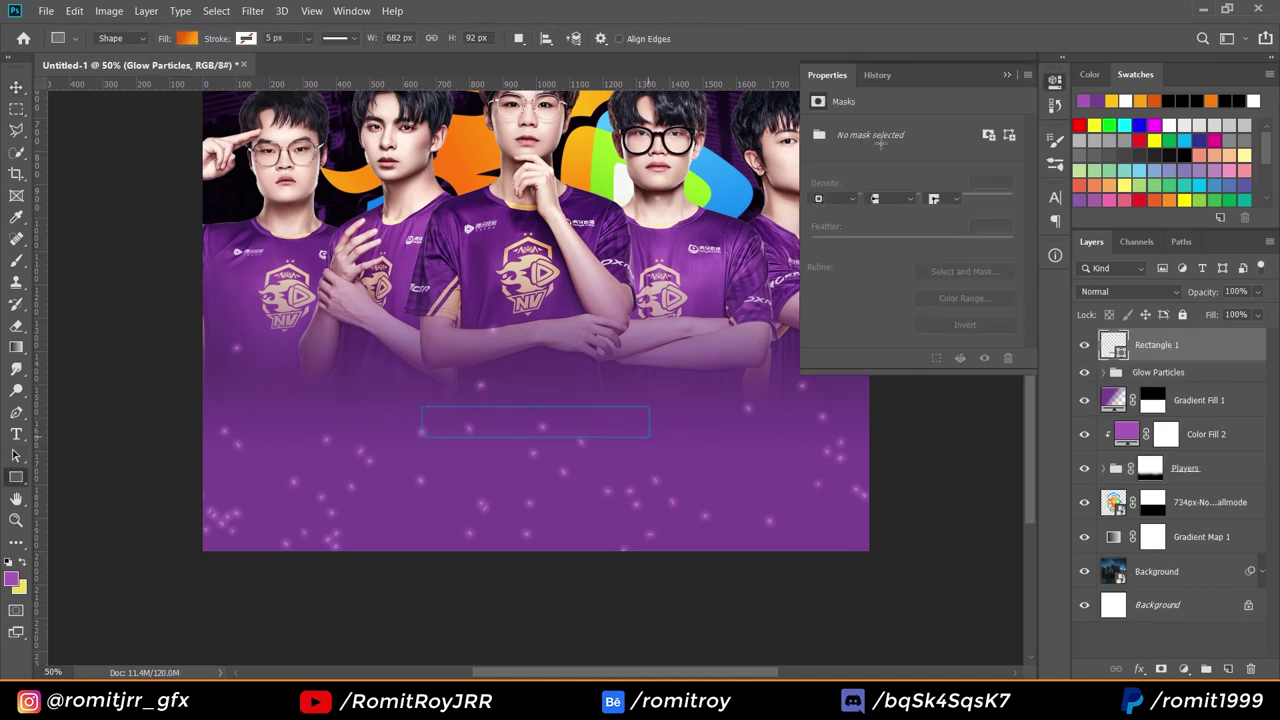
click(1006, 76)
Fill the rectangle below the players with solid white.
click(187, 39)
click(148, 70)
click(196, 144)
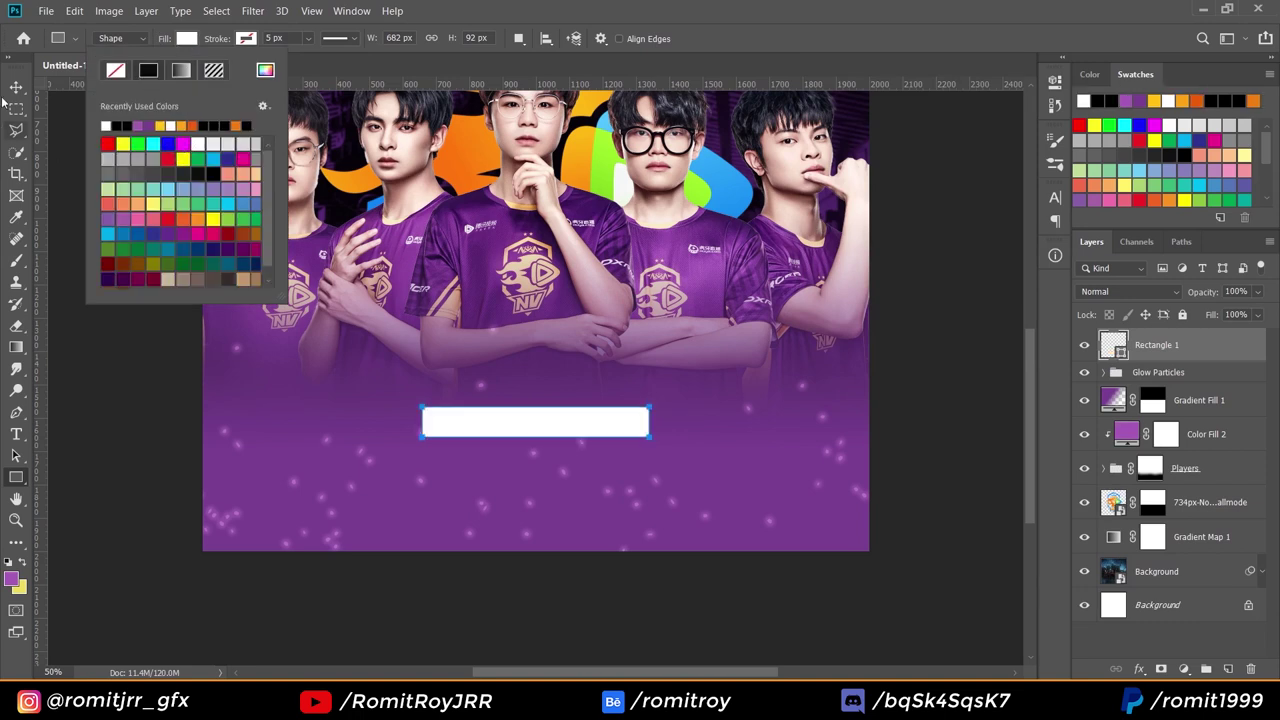
click(15, 88)
Add the text TEAM NOVA ESPORTS near the white rectangle.
key(t)
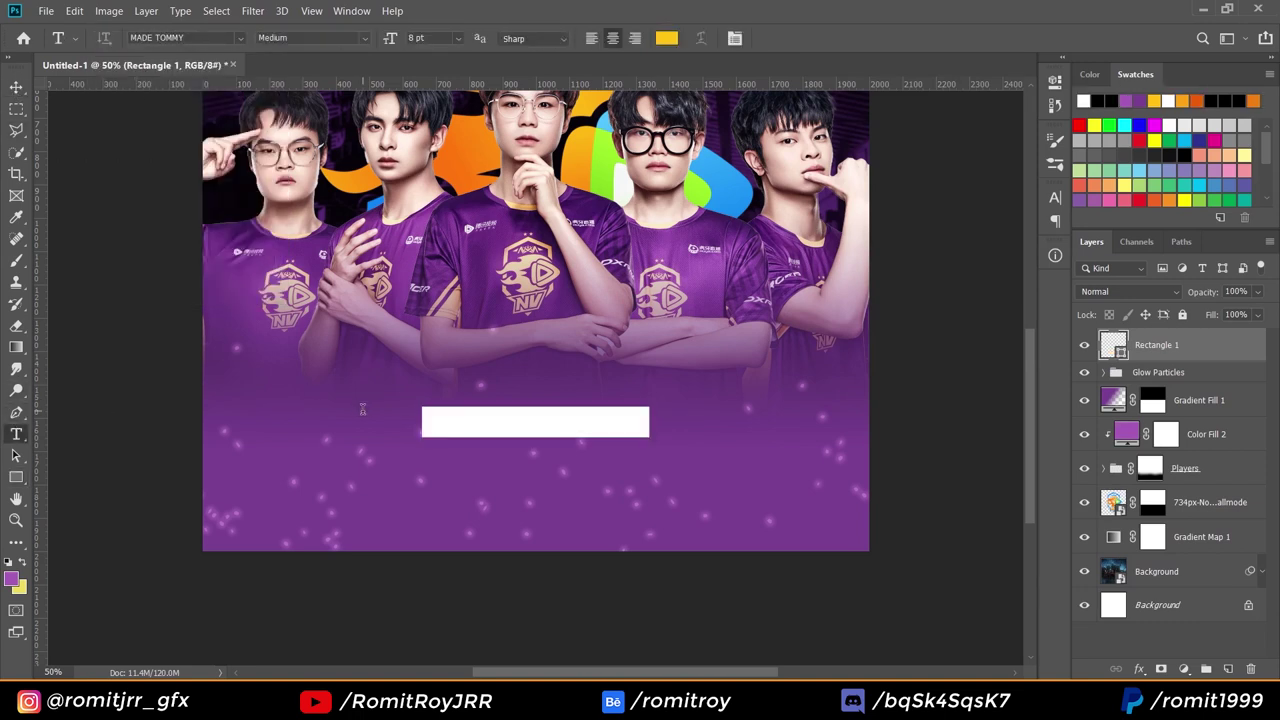
click(363, 410)
text(TEAM NOVA ESP)
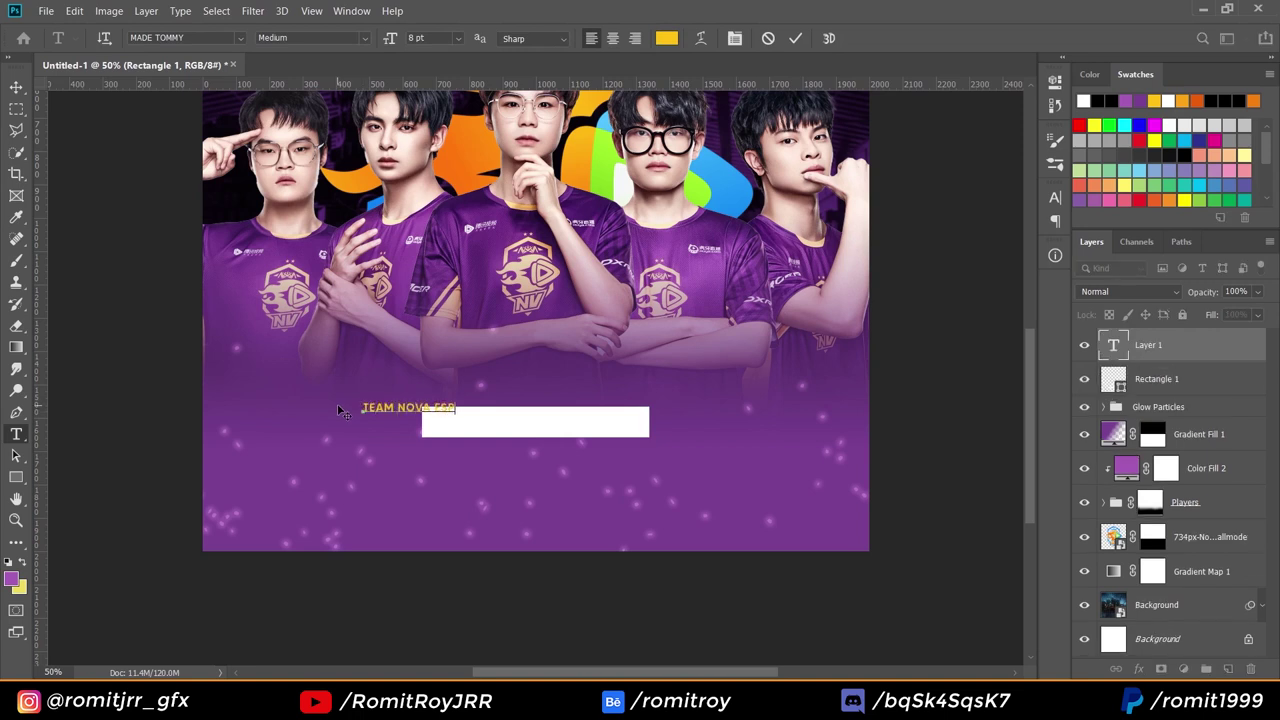
text(ORTS)
Change the font of the TEAM NOVA ESPORTS text to Agency FB Bold.
key(ctrl+shift+Left)
key(ctrl+shift+Left)
key(ctrl+shift+Left)
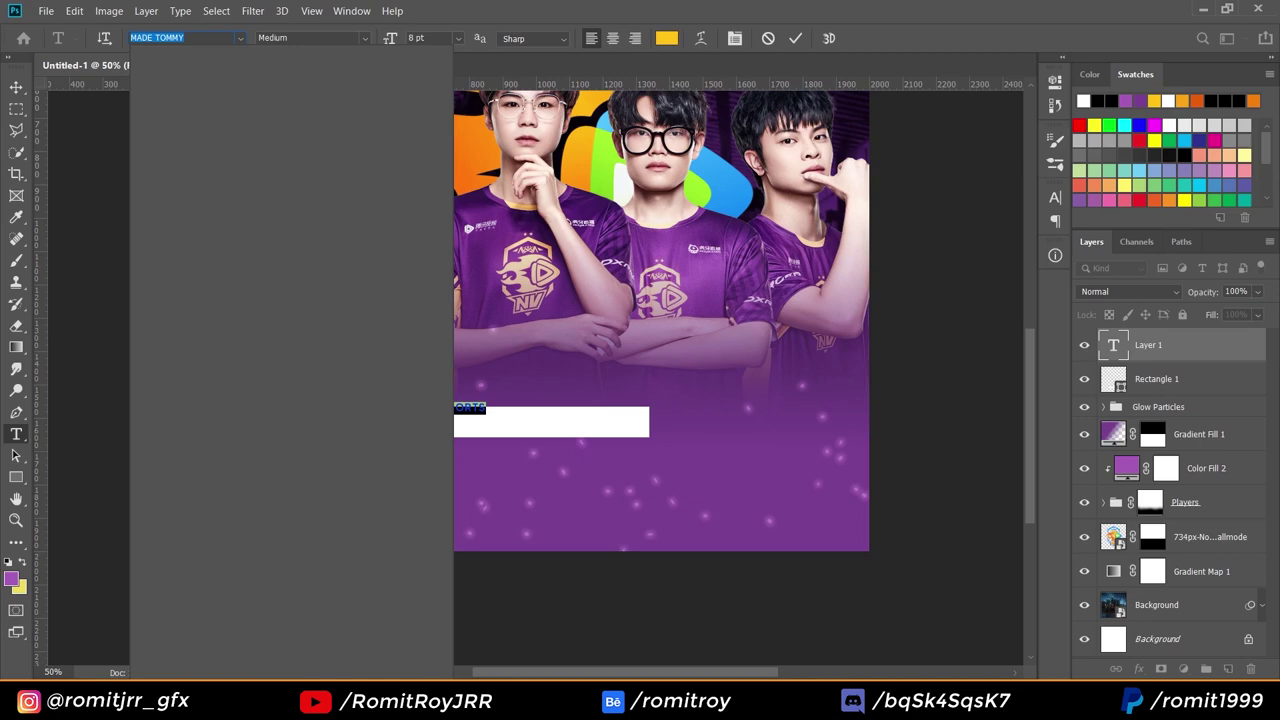
text(ageny)
key(BackSpace)
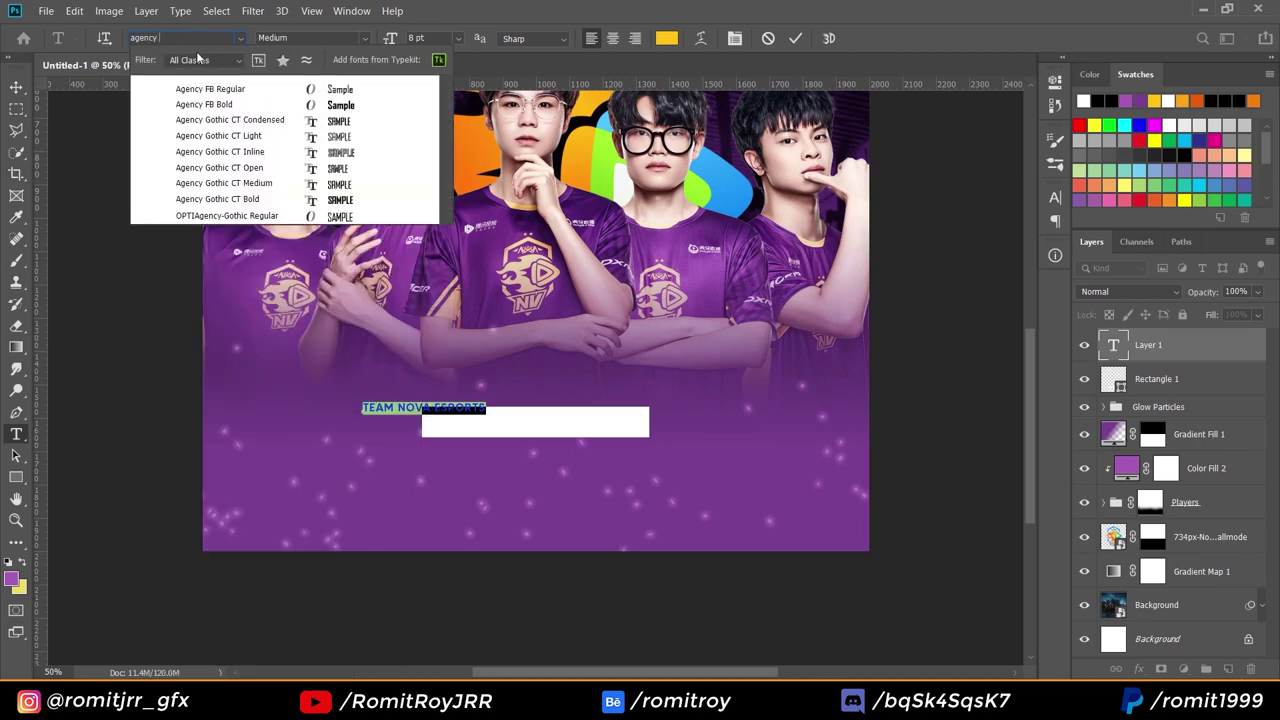
click(190, 112)
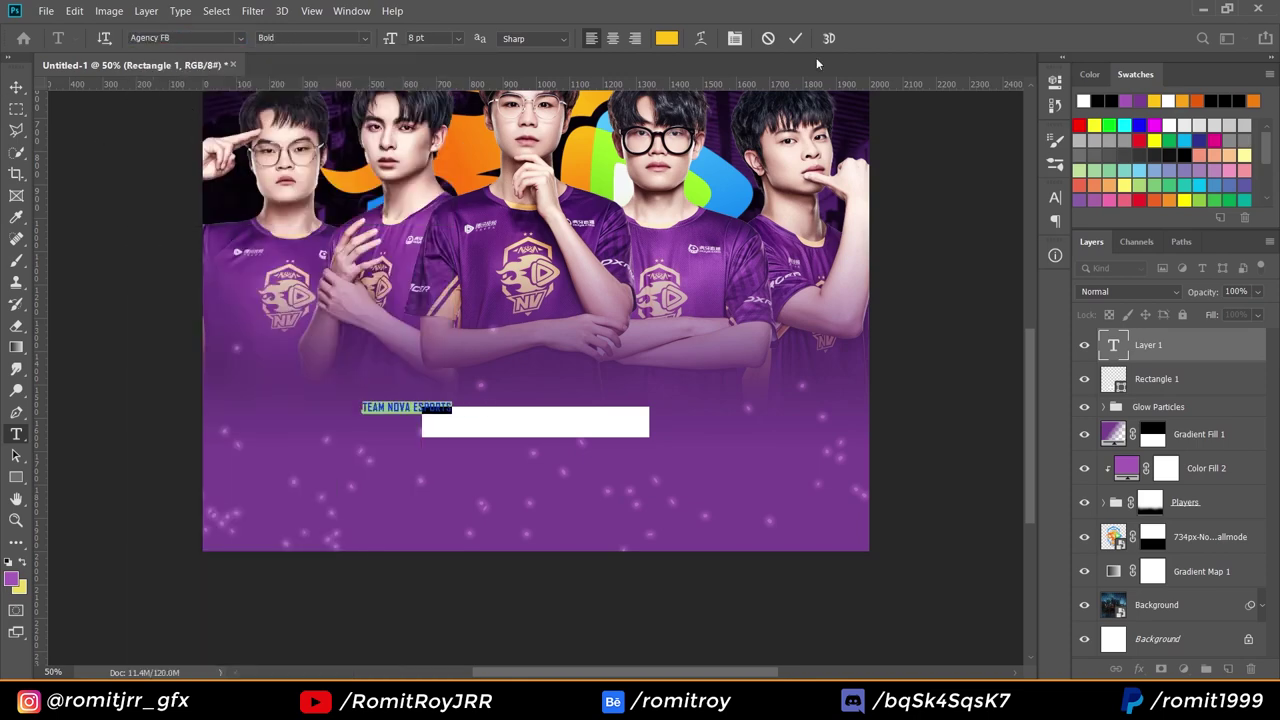
Set the team name text's horizontal scale to 115% and its colour to dark purple #471a64.
click(734, 38)
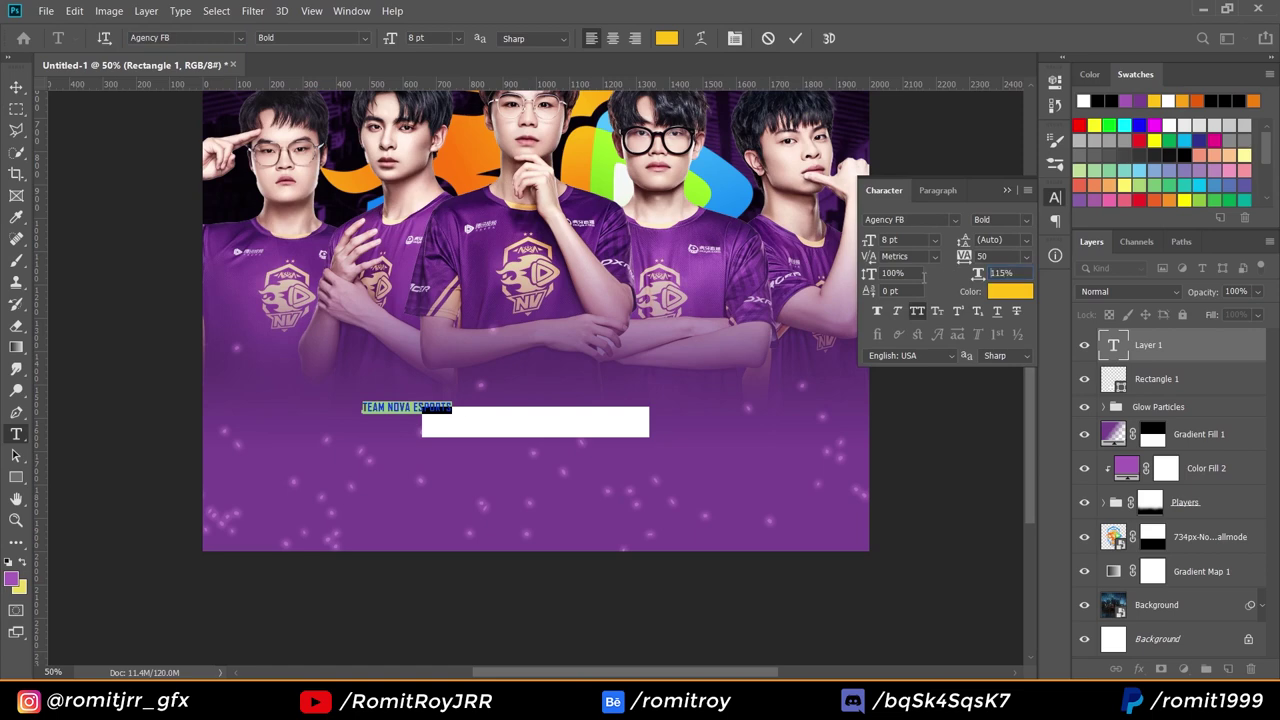
click(1009, 291)
click(587, 205)
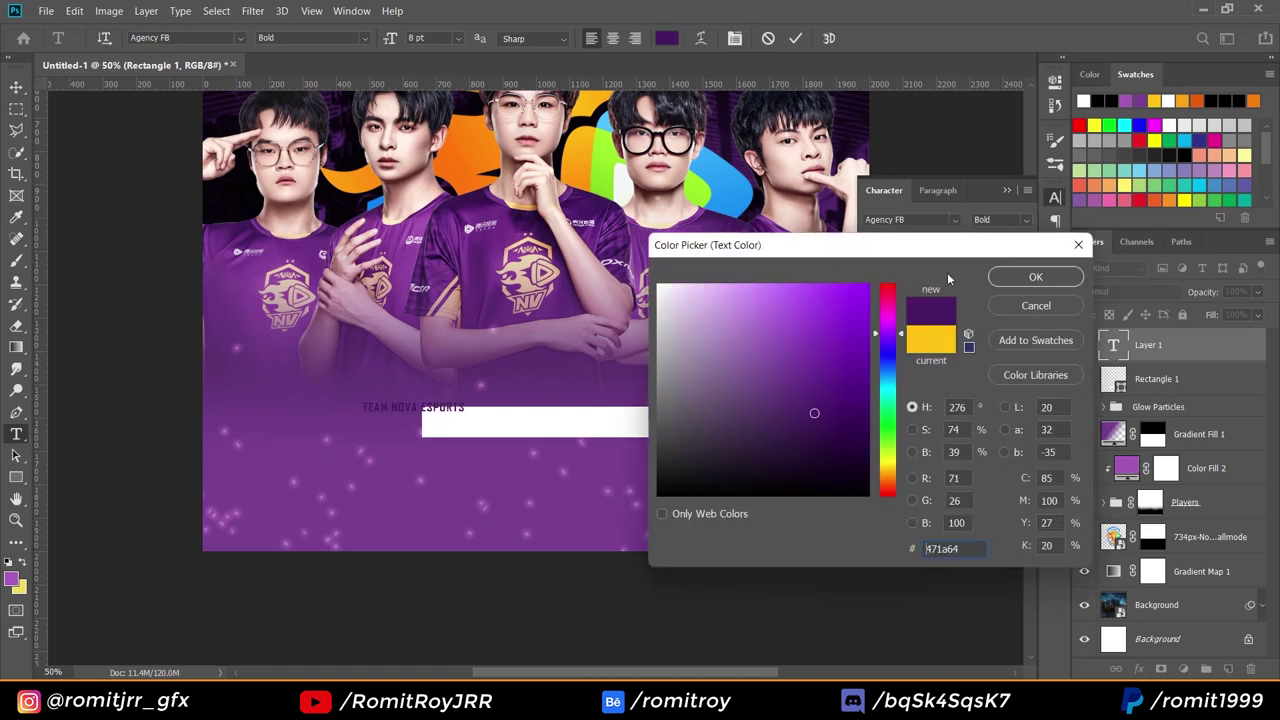
click(1020, 277)
click(1006, 191)
Move the team name onto the white rectangle and set its font size to 15 pt.
click(16, 87)
drag(508, 391, 629, 409)
click(16, 434)
click(486, 427)
key(ctrl+a)
drag(428, 38, 338, 36)
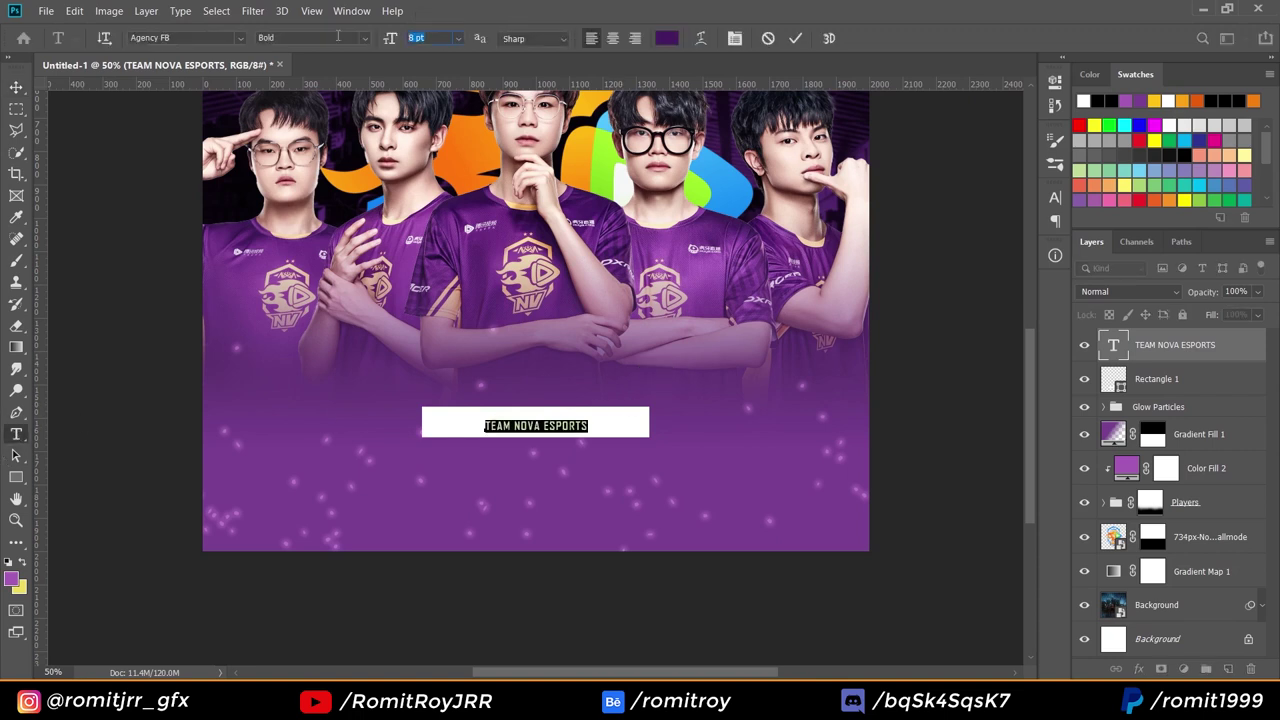
text(15)
key(Return)
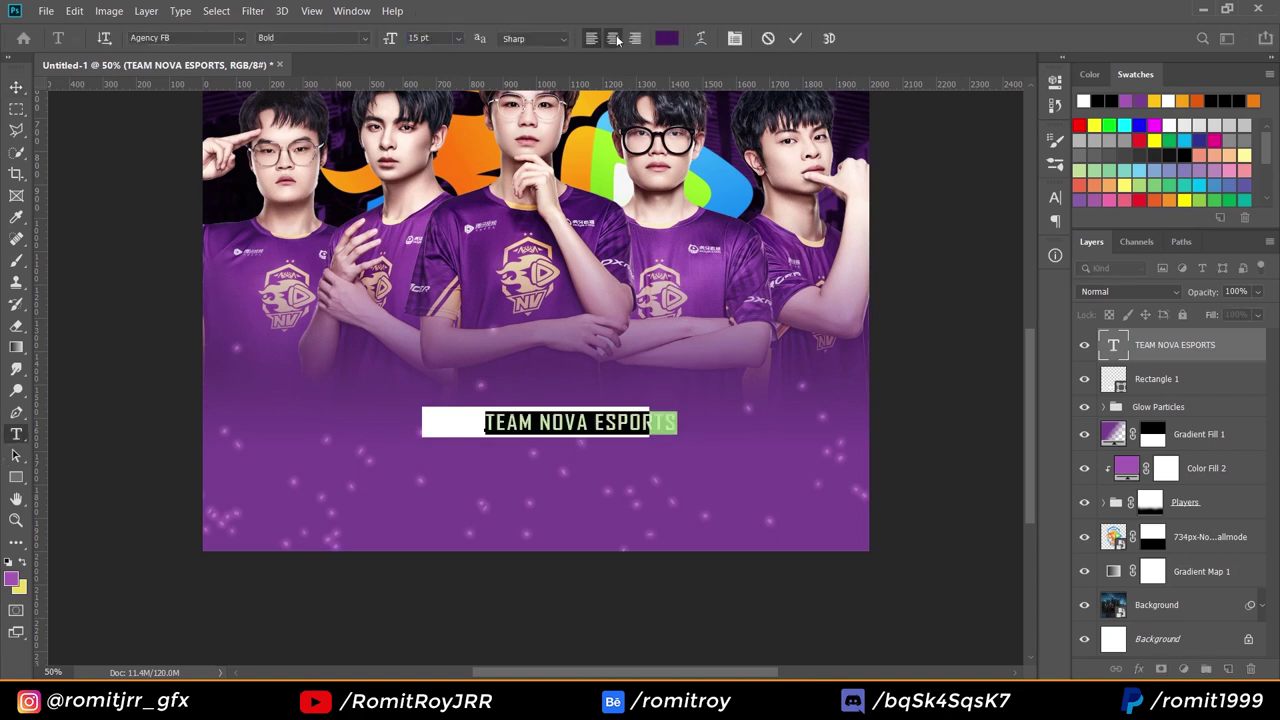
Centre the team name's paragraph alignment and align the text and white rectangle on their horizontal centres.
click(615, 39)
click(16, 87)
ctrl+click(1163, 383)
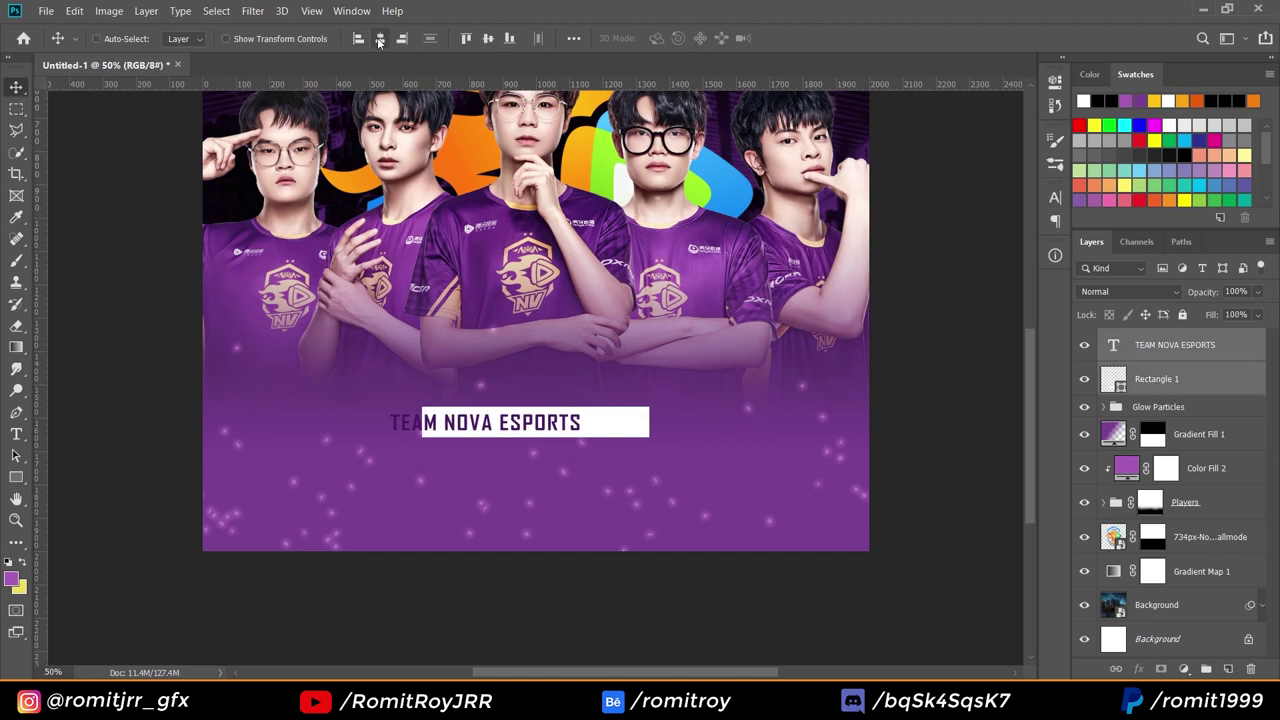
click(379, 39)
Add the text line ARE QUALIFIED FOR below the white TEAM NOVA ESPORTS rectangle.
click(16, 433)
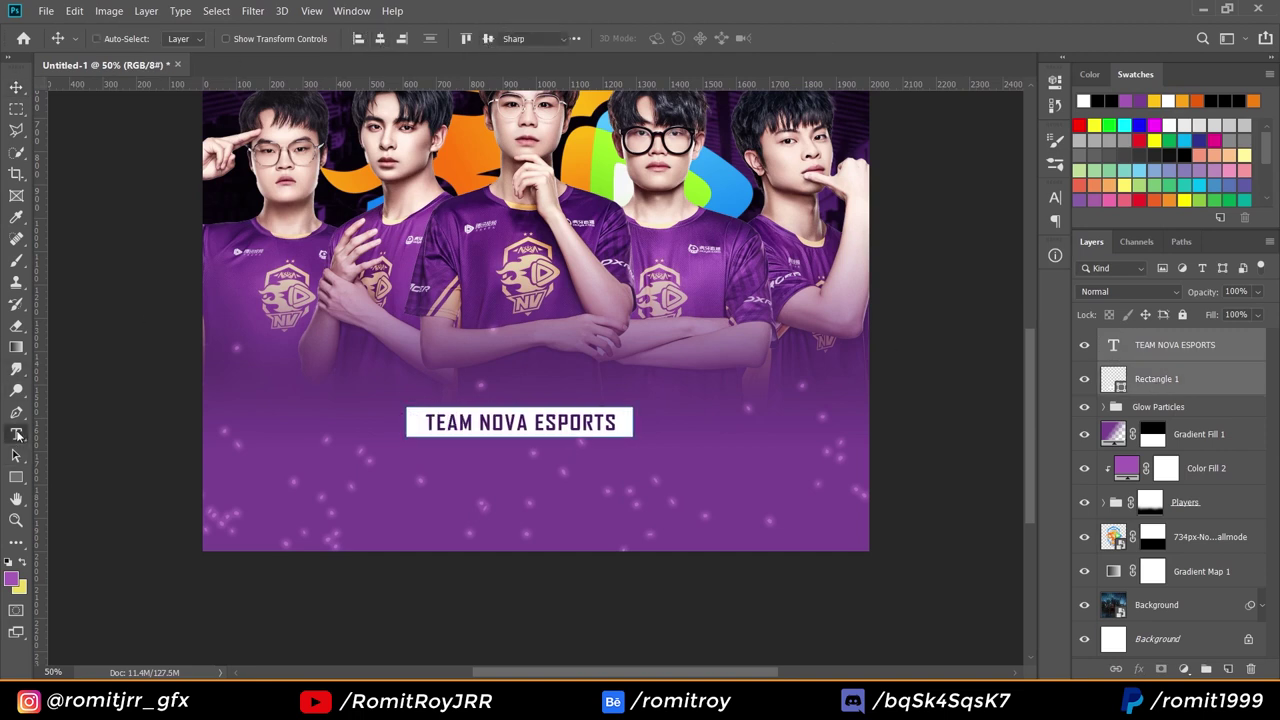
click(515, 482)
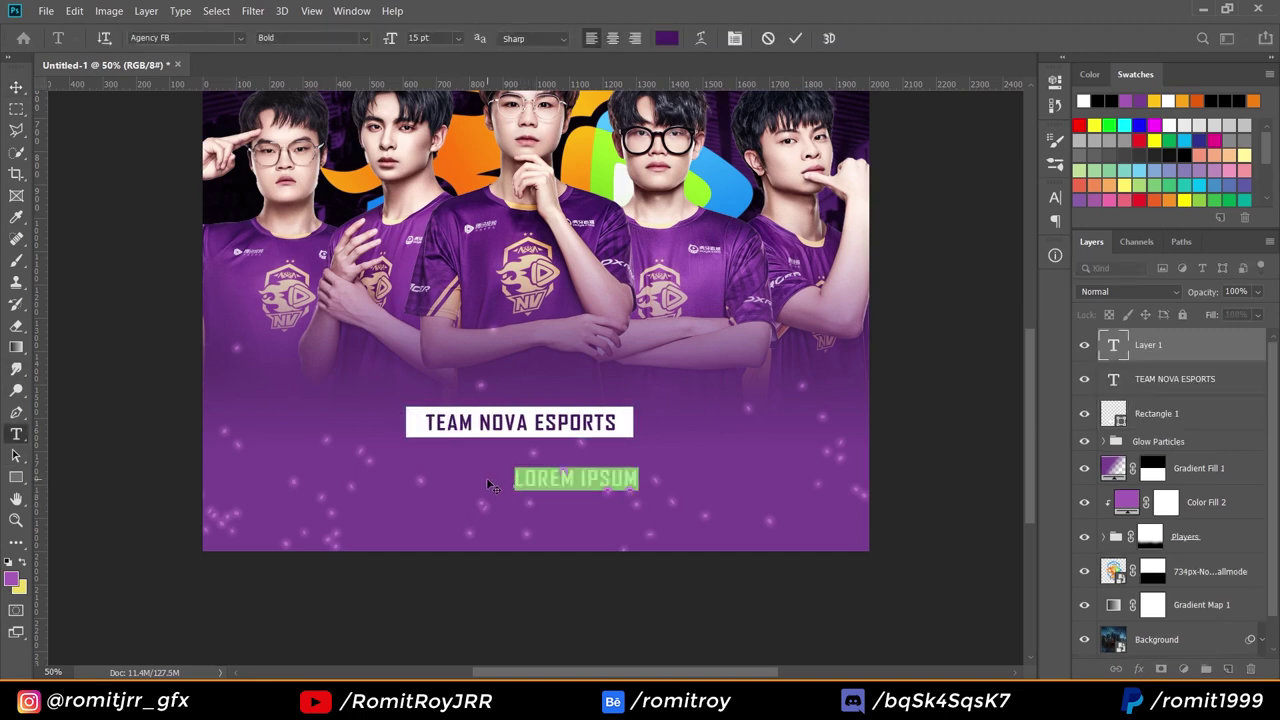
text(QUA)
key(BackSpace)
key(BackSpace)
key(BackSpace)
text(AREQ)
key(BackSpace)
text(QUAL)
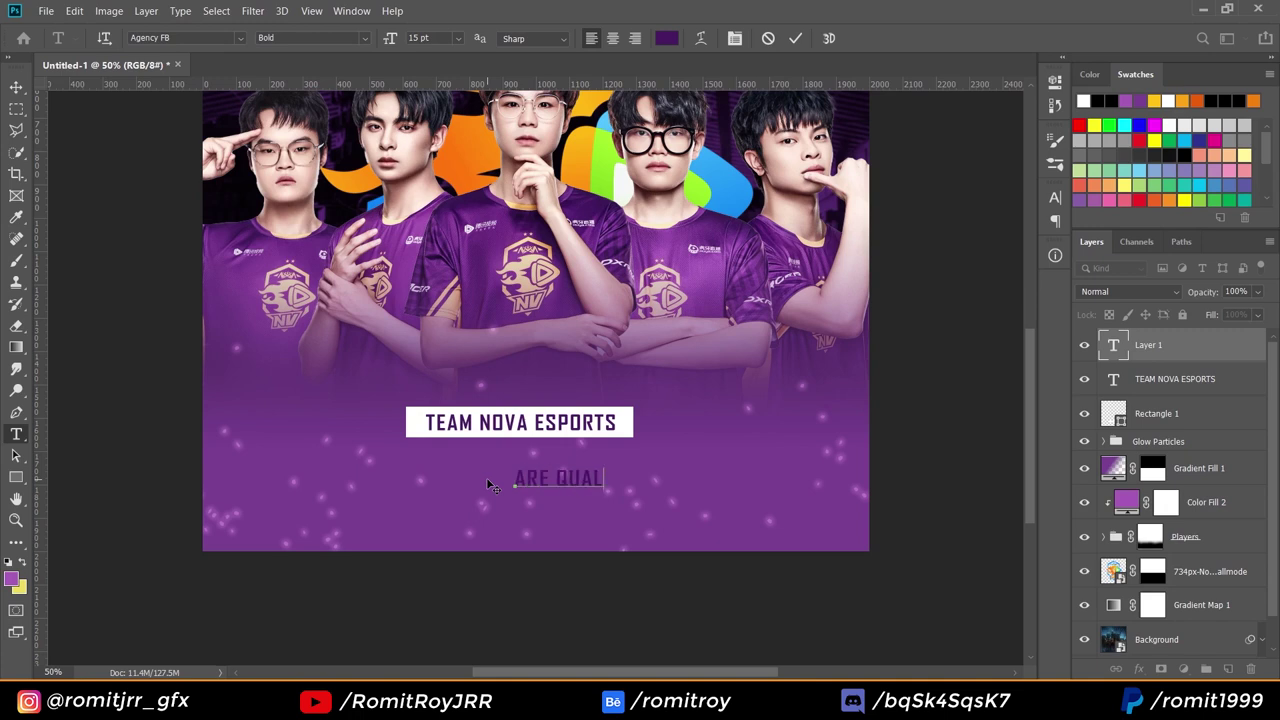
text(IFIED FOR)
Centre the ARE QUALIFIED FOR text, colour it white and set its font size to 45 pt.
key(ctrl+a)
key(ctrl+shift+c)
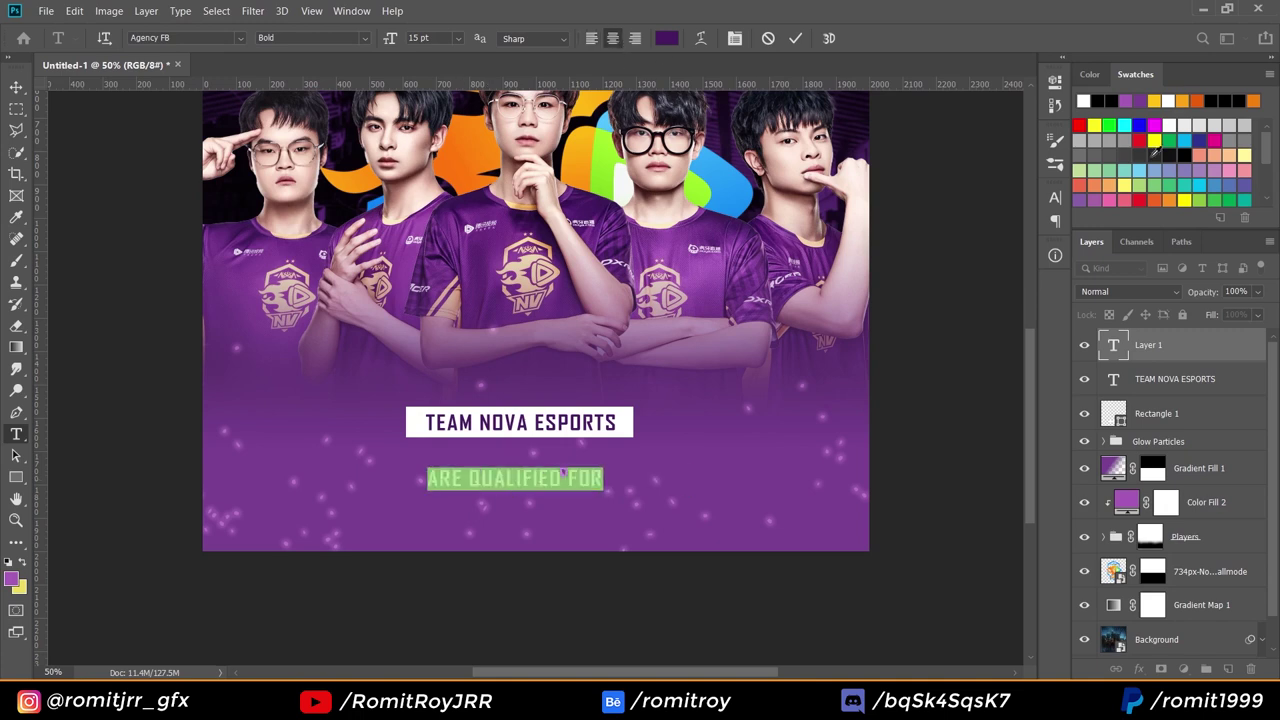
key(alt+BackSpace)
drag(390, 38, 413, 47)
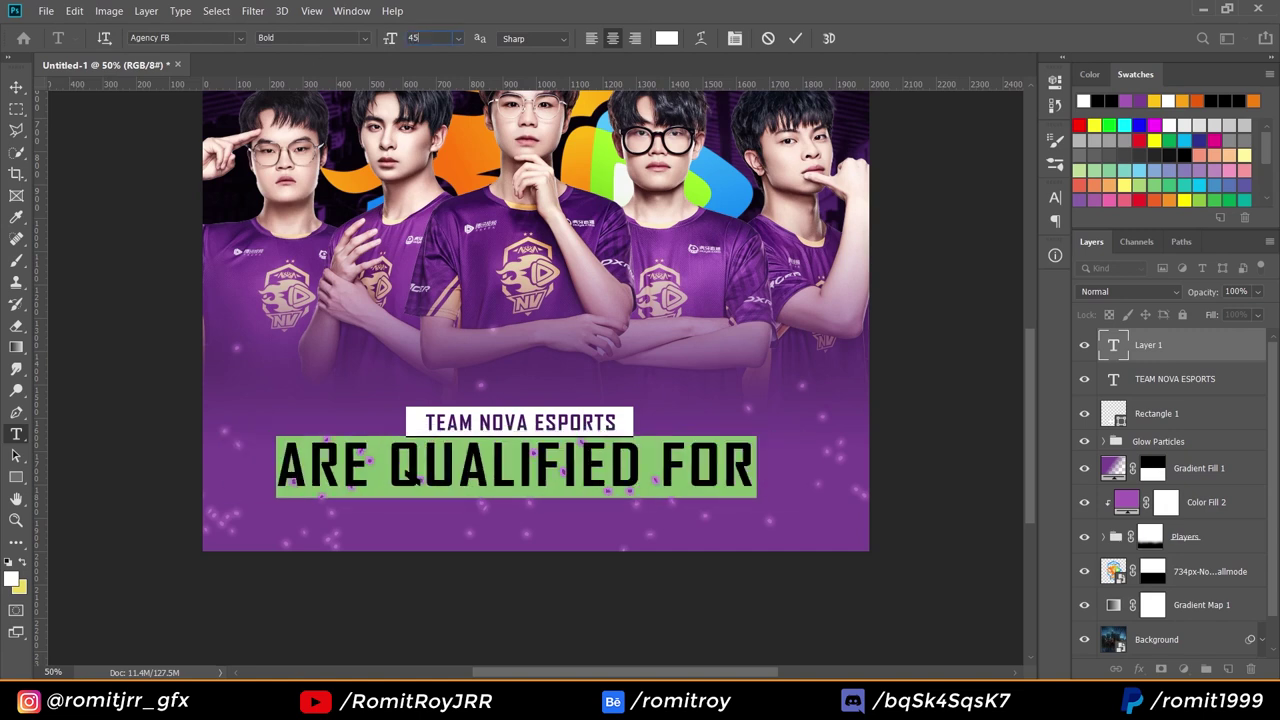
text(45)
key(Return)
click(16, 87)
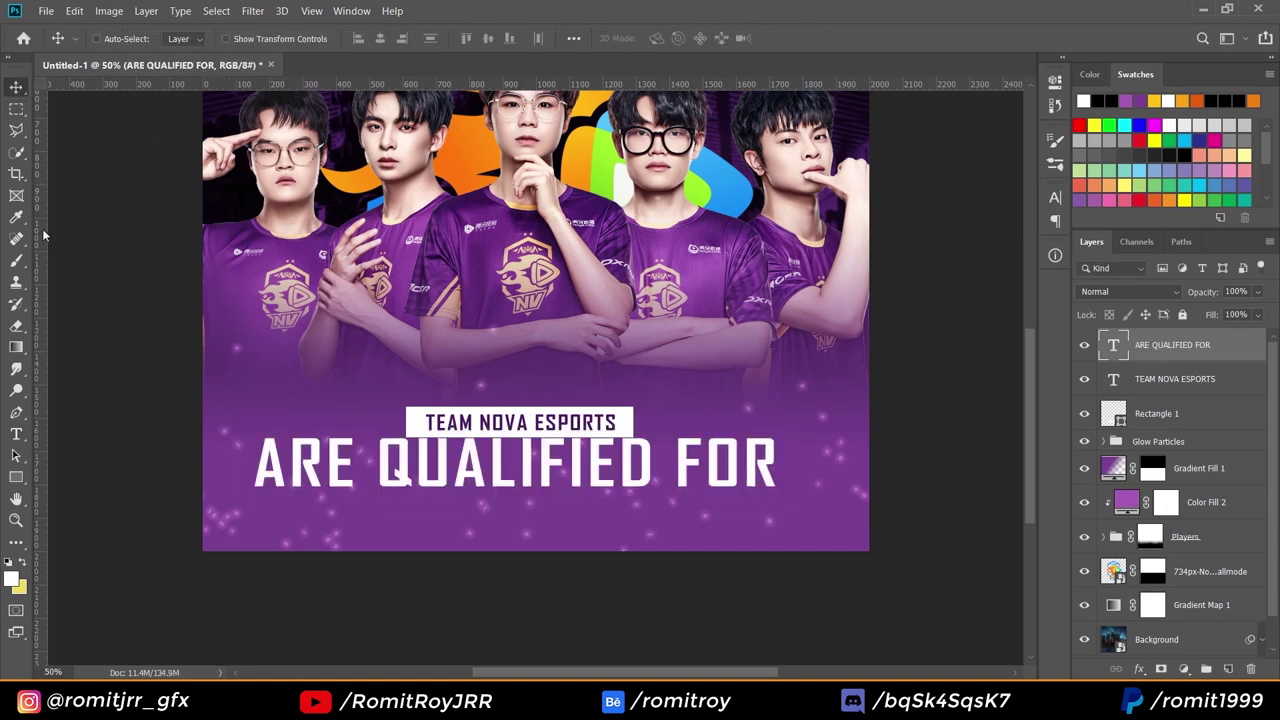
Set the font size of the TEAM NOVA ESPORTS text to 17.5 pt.
click(16, 433)
click(516, 426)
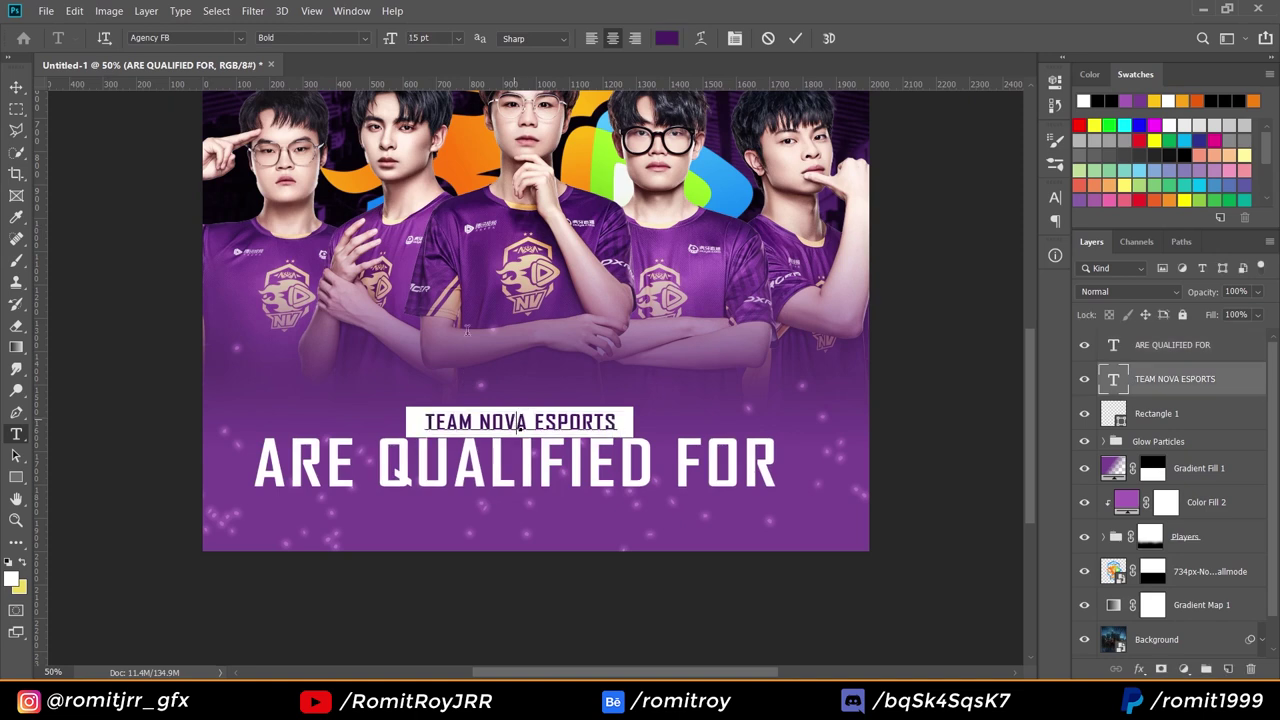
key(ctrl+a)
click(735, 38)
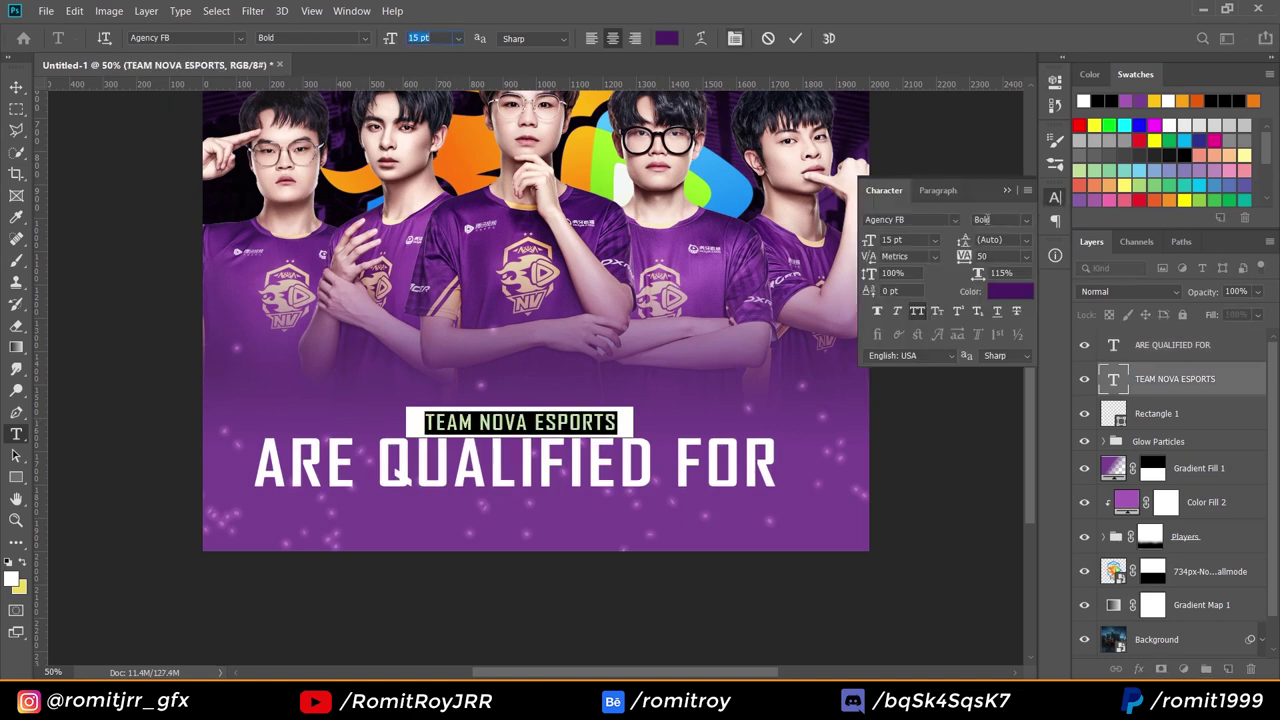
click(735, 38)
click(429, 39)
text(17.5)
key(Return)
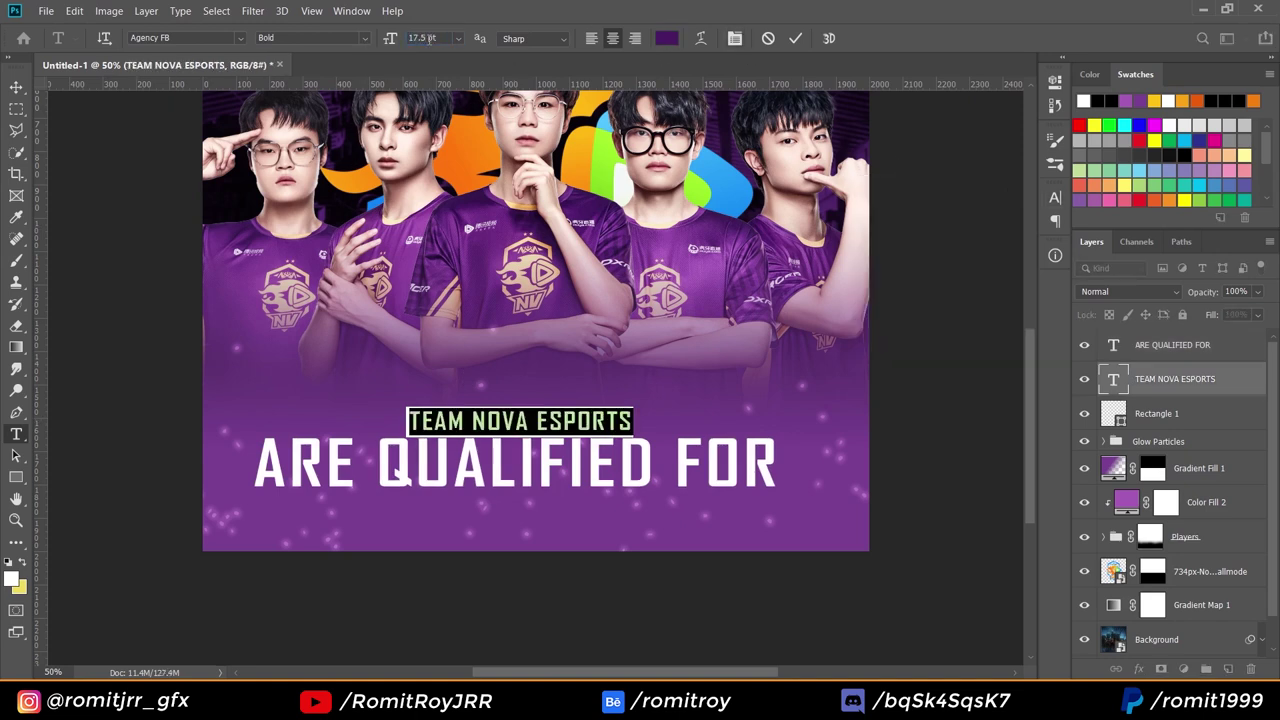
click(16, 87)
Widen the white rectangle slightly beyond the team name and align the two on their horizontal centres.
click(1200, 413)
key(ctrl+t)
drag(633, 421, 648, 421)
click(15, 88)
shift+click(1135, 377)
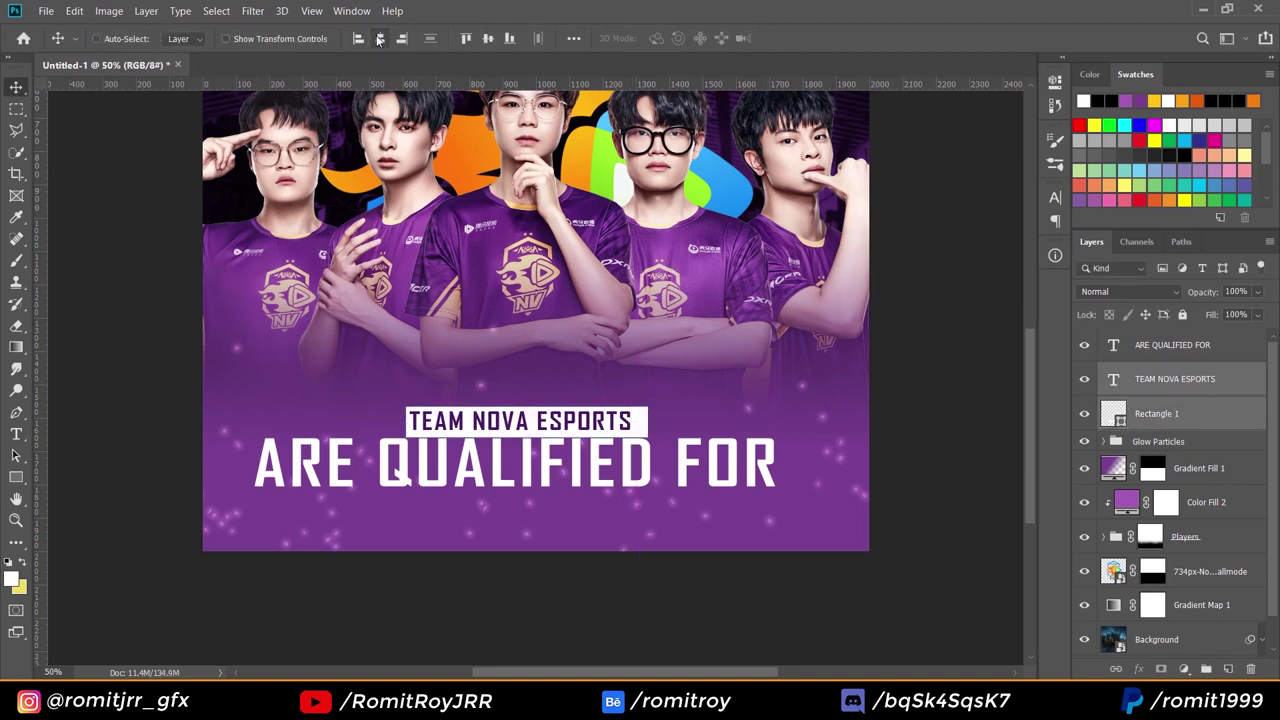
click(379, 38)
Scale the team name and its white rectangle together to 90% and move them slightly up from the large heading.
key(ctrl+t)
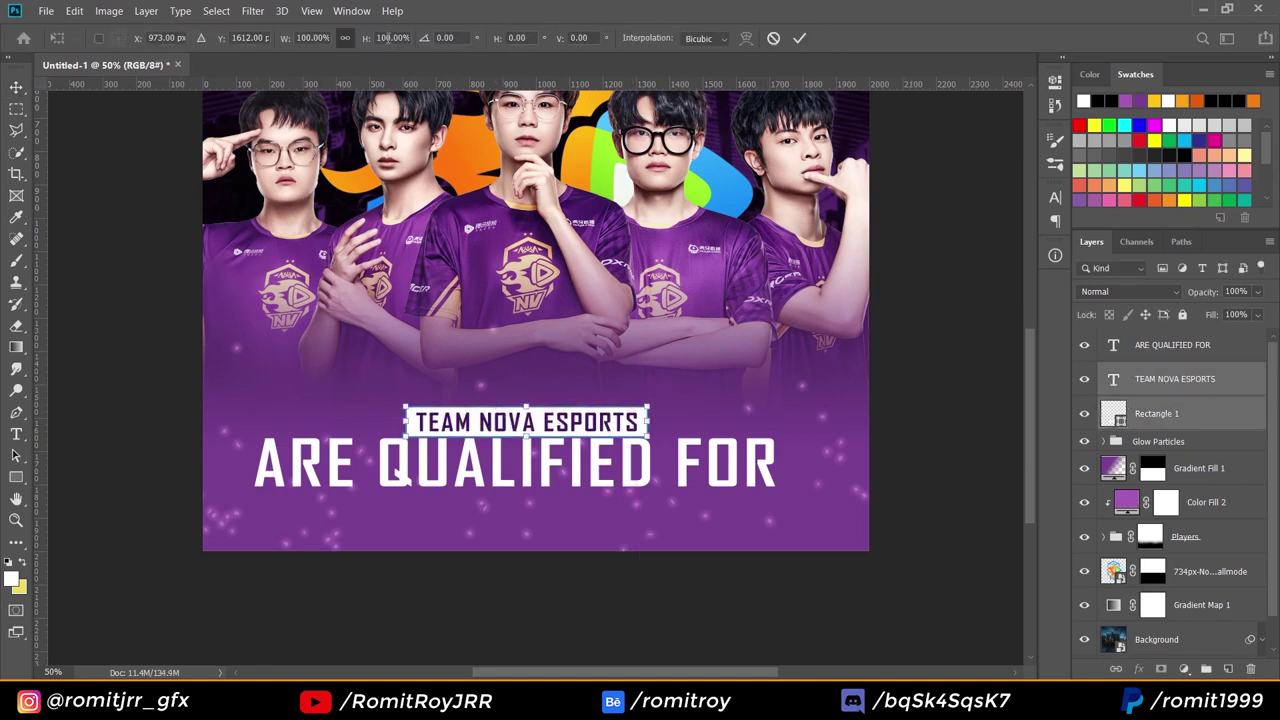
drag(389, 38, 298, 60)
text(90)
click(10, 86)
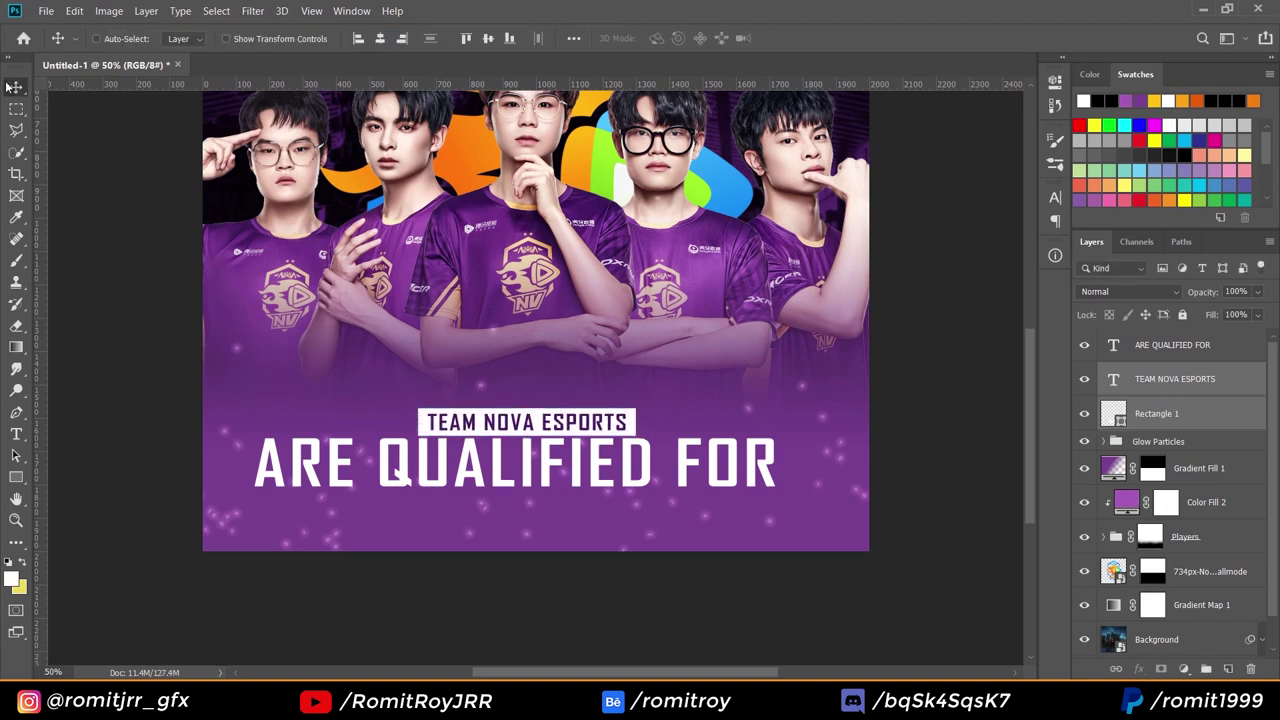
Start a new centred text line below ARE QUALIFIED FOR in Agency FB Regular at 18 pt.
click(16, 433)
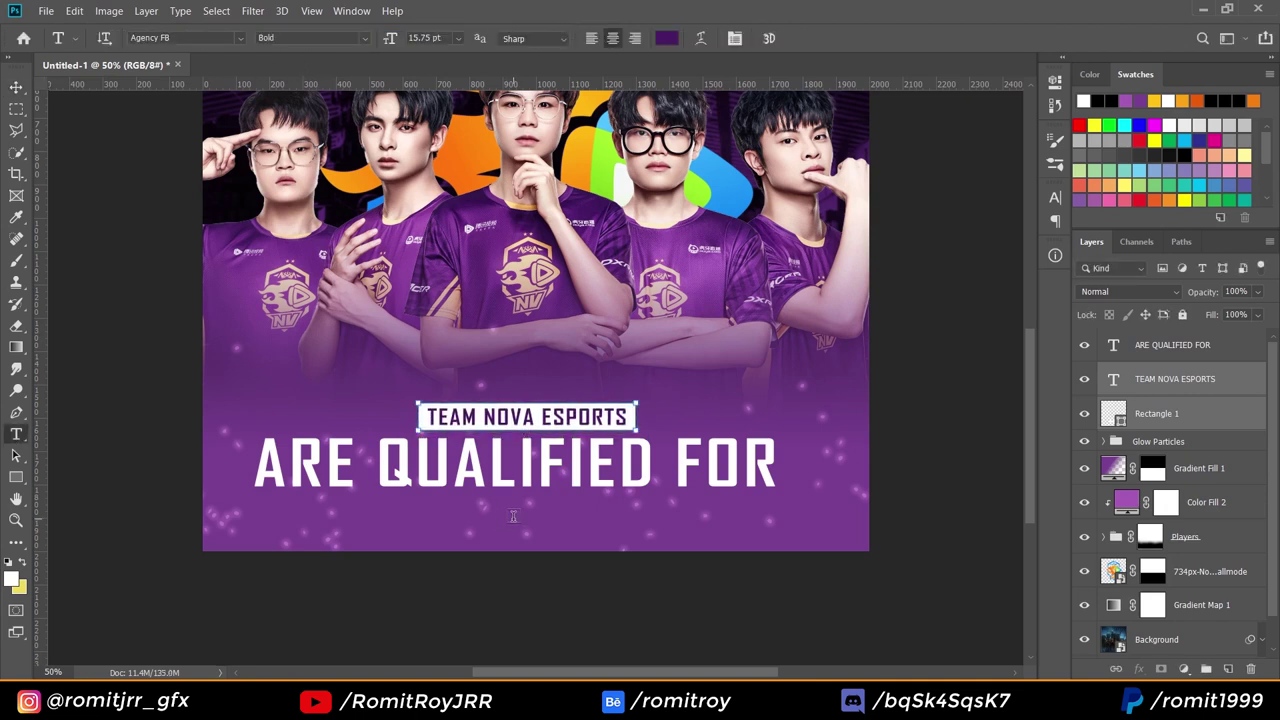
ctrl+click(589, 471)
click(515, 505)
click(613, 38)
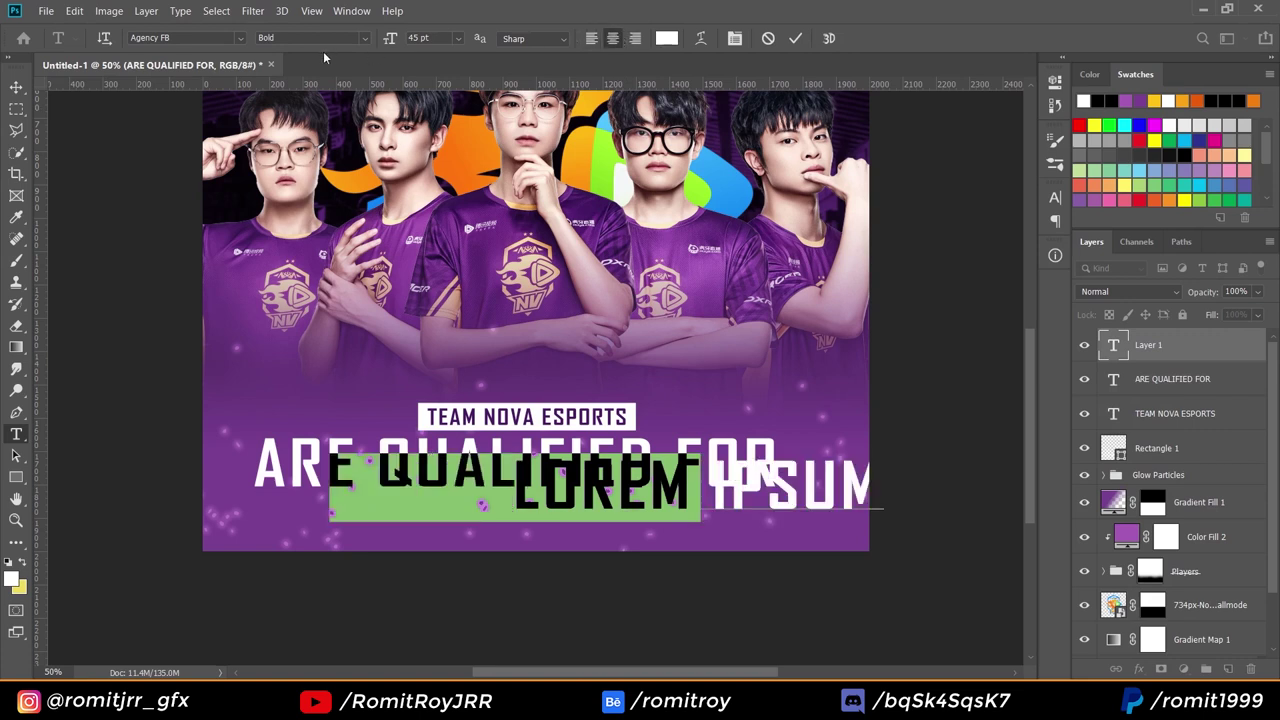
click(359, 42)
click(364, 38)
click(300, 53)
click(458, 38)
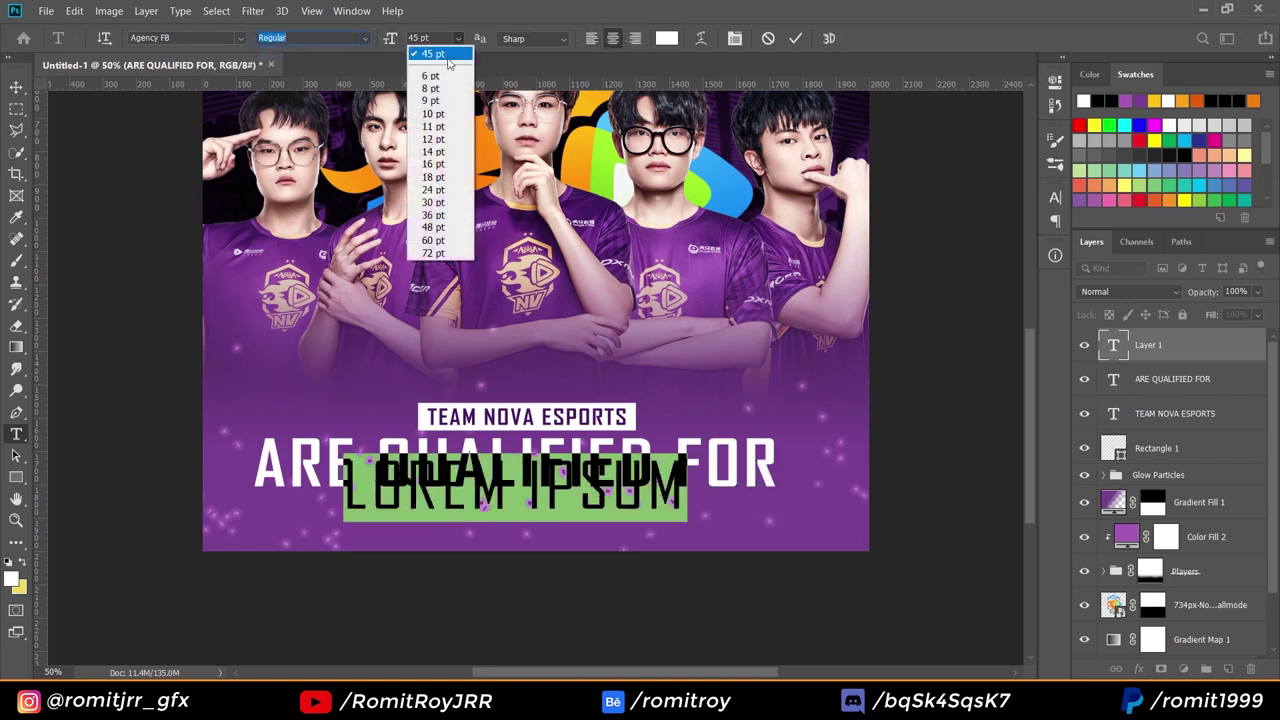
click(430, 177)
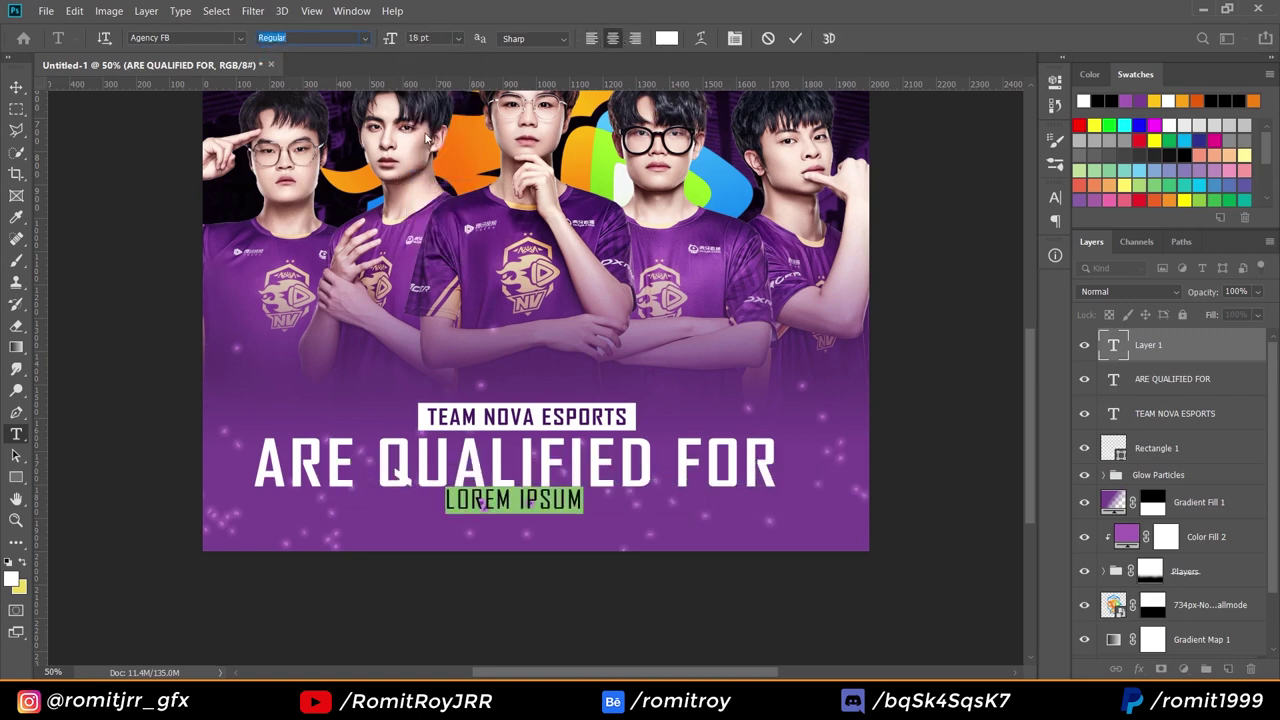
Replace the placeholder text with PMGC 2022 SEASON 2 LEAGUE STAGES.
click(508, 498)
key(ctrl+a)
text(PMGC 2022)
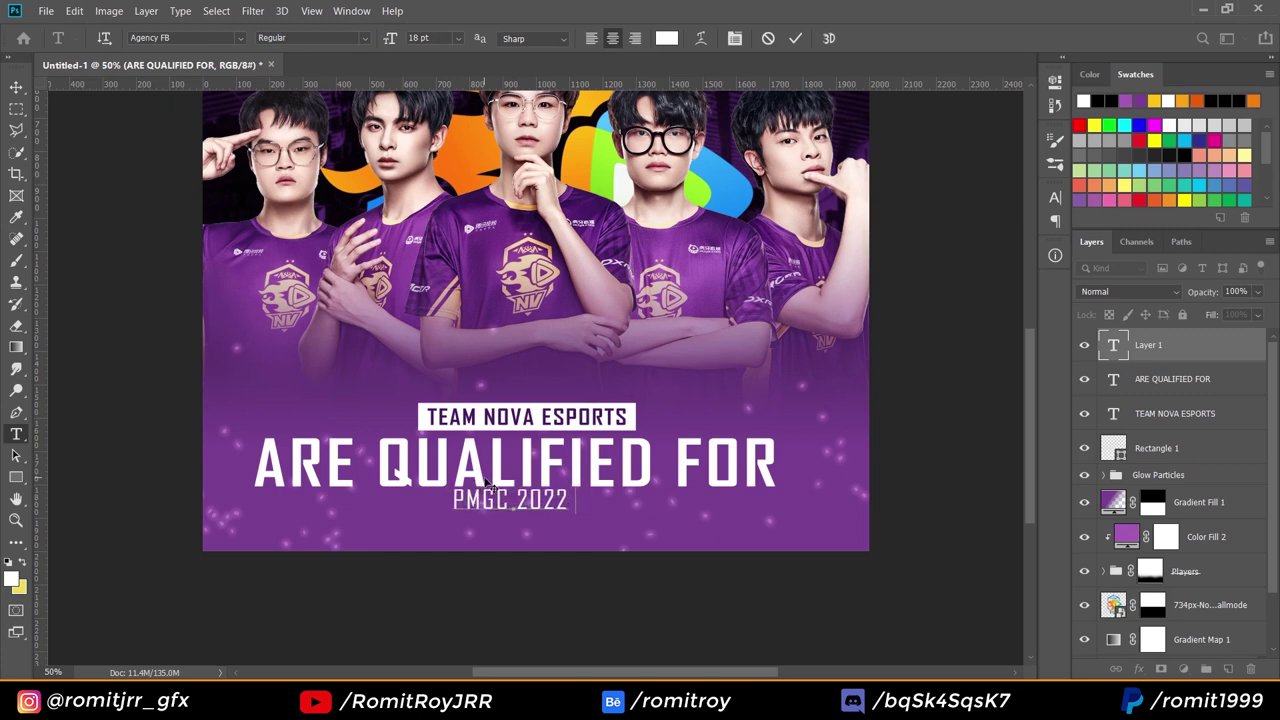
text( SEASON 2 LEAGUE STAGES)
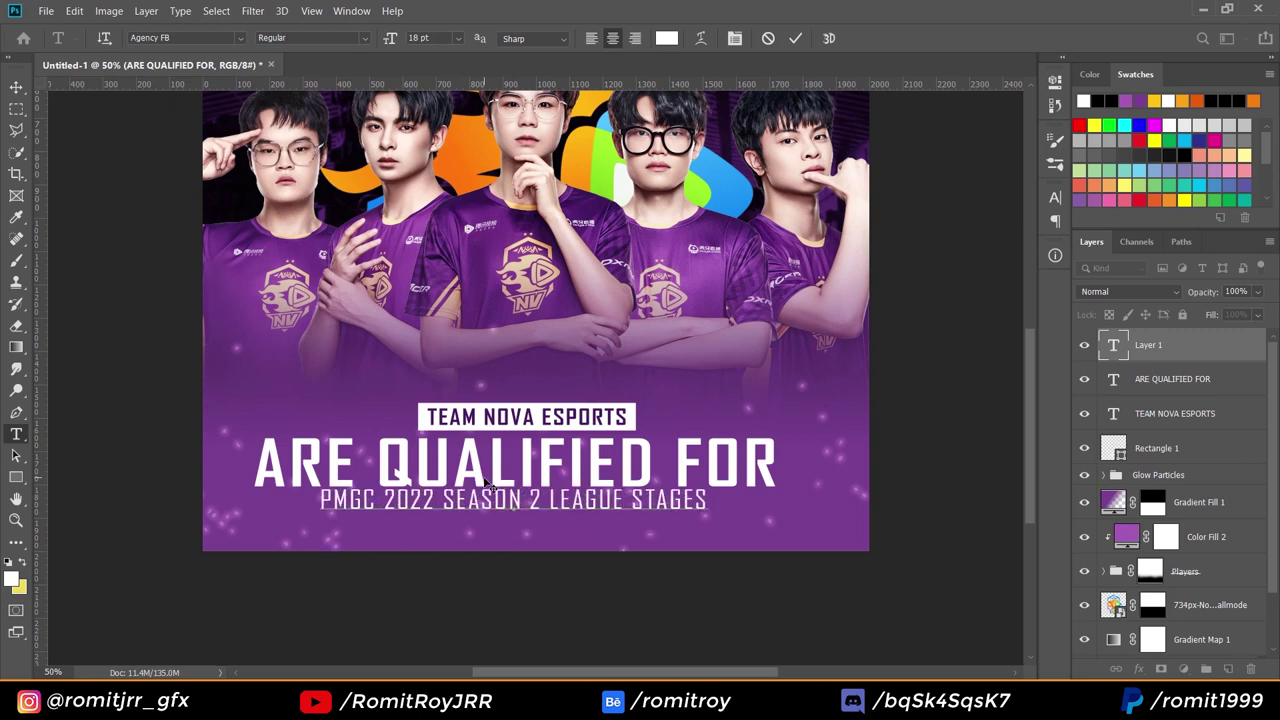
Try 12.5 pt on the PMGC 2022 line, settle on a font size of 15 pt and commit the text.
key(ctrl+a)
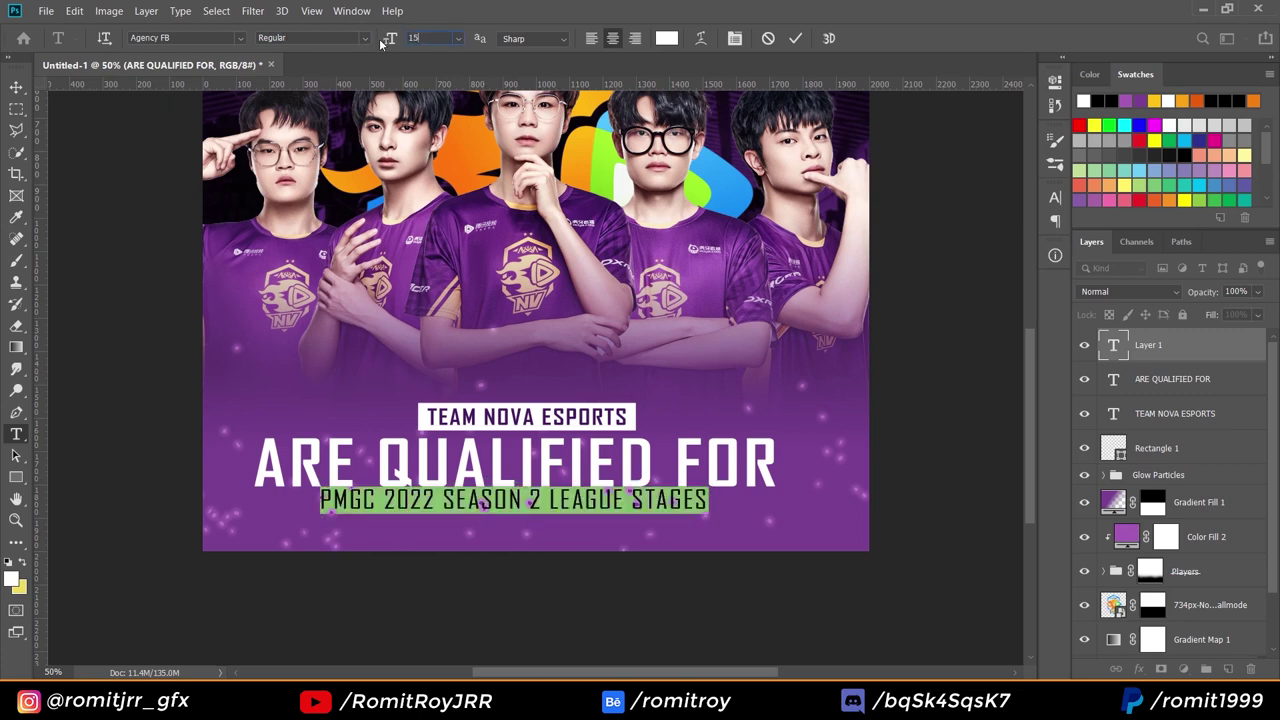
key(Return)
text(12.5)
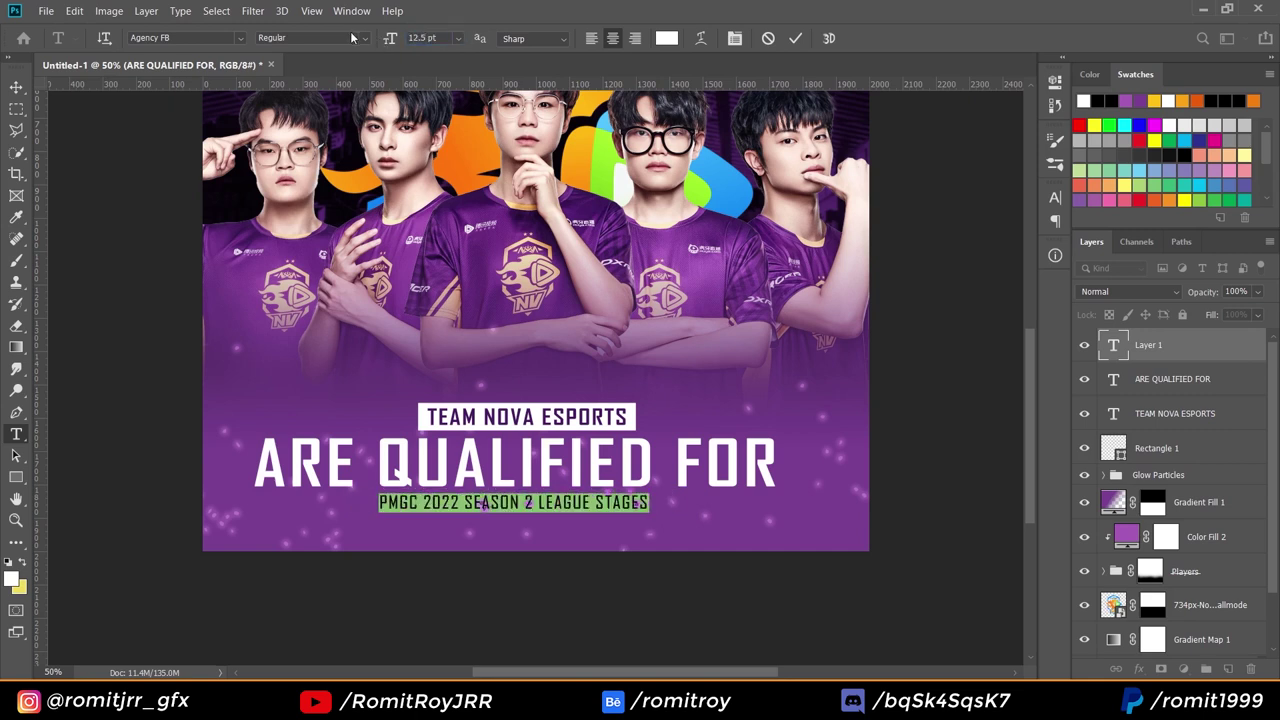
key(Return)
text(15)
key(Return)
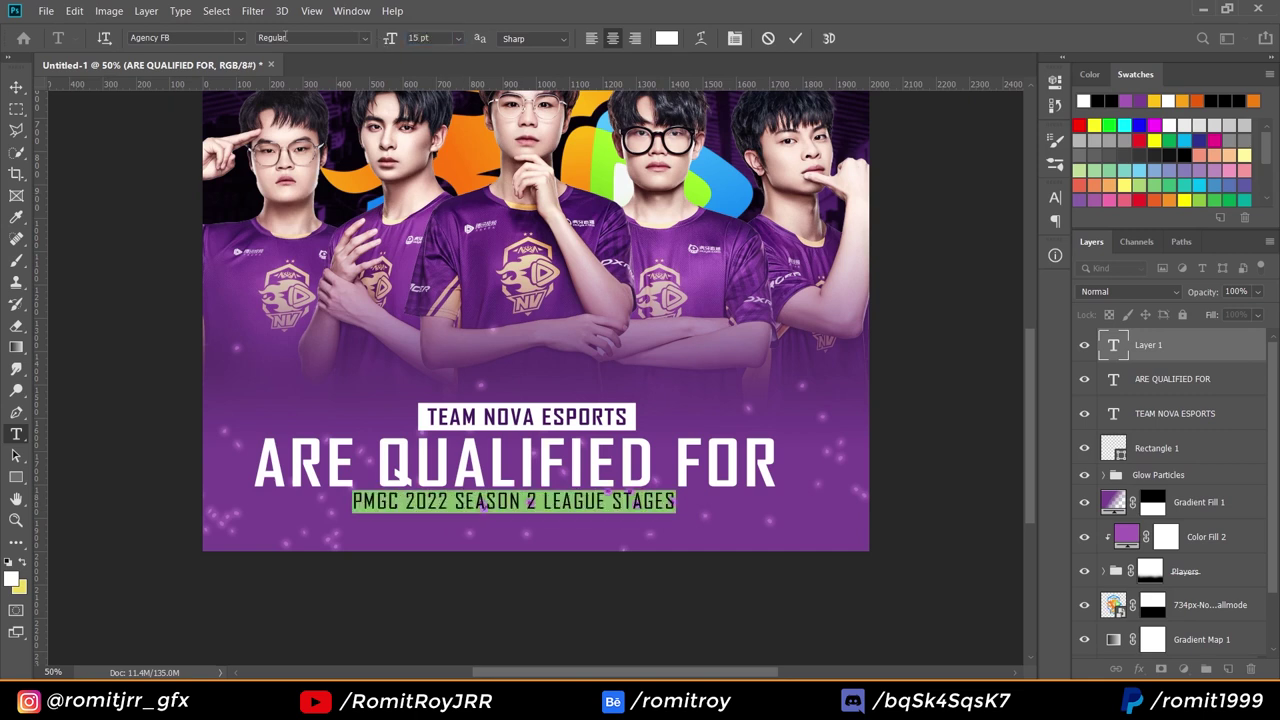
click(183, 200)
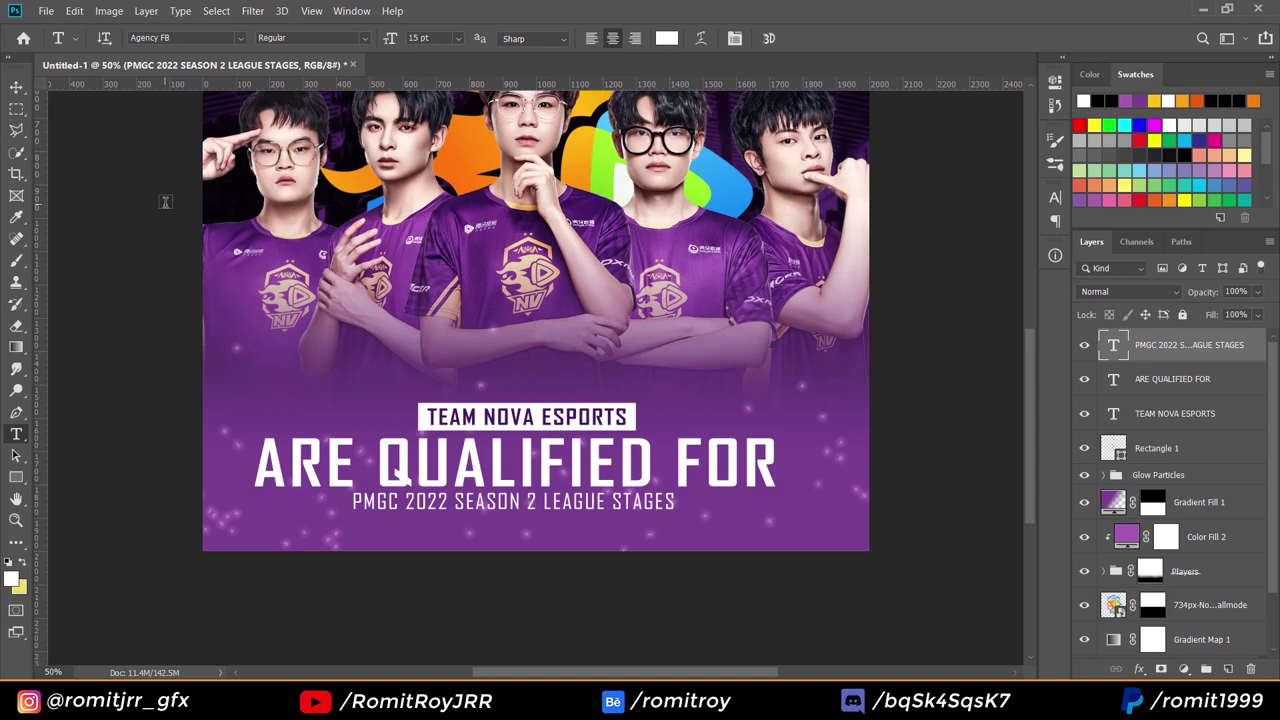
Set the starting colour stop of Gradient Fill 1 to the darker purple #5e2479.
double_click(1119, 511)
click(930, 250)
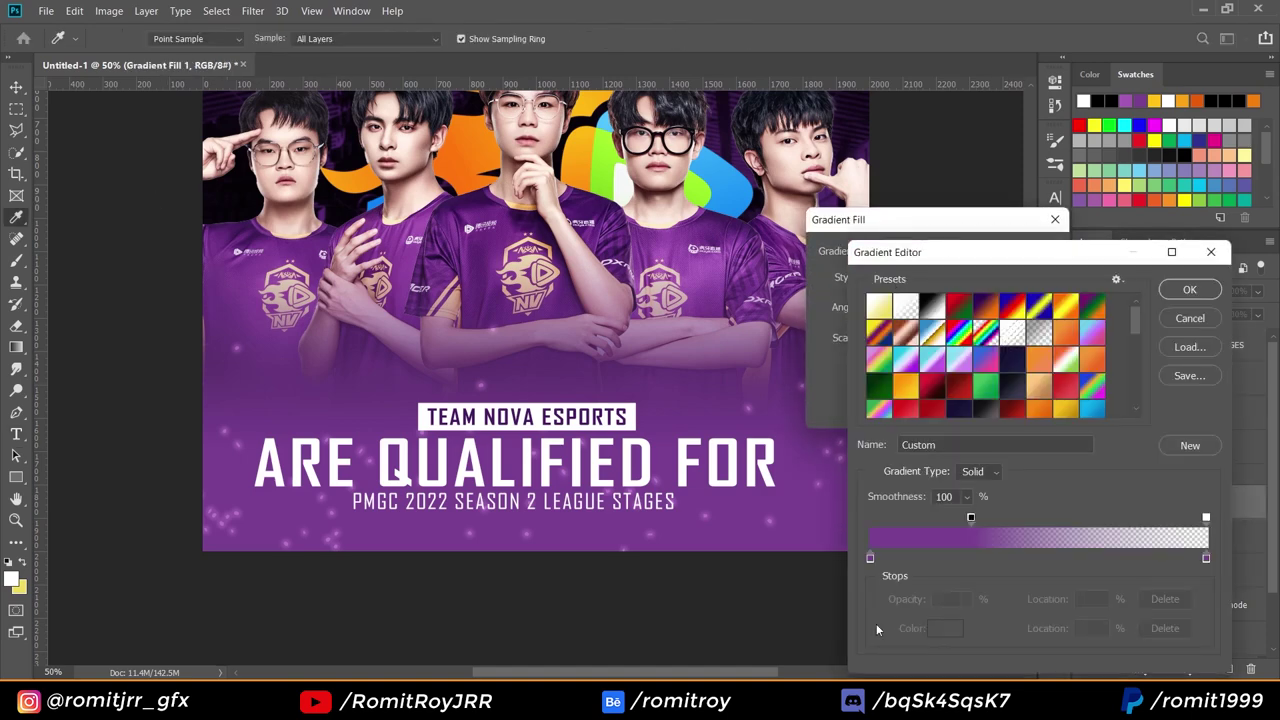
click(870, 558)
double_click(870, 558)
click(807, 395)
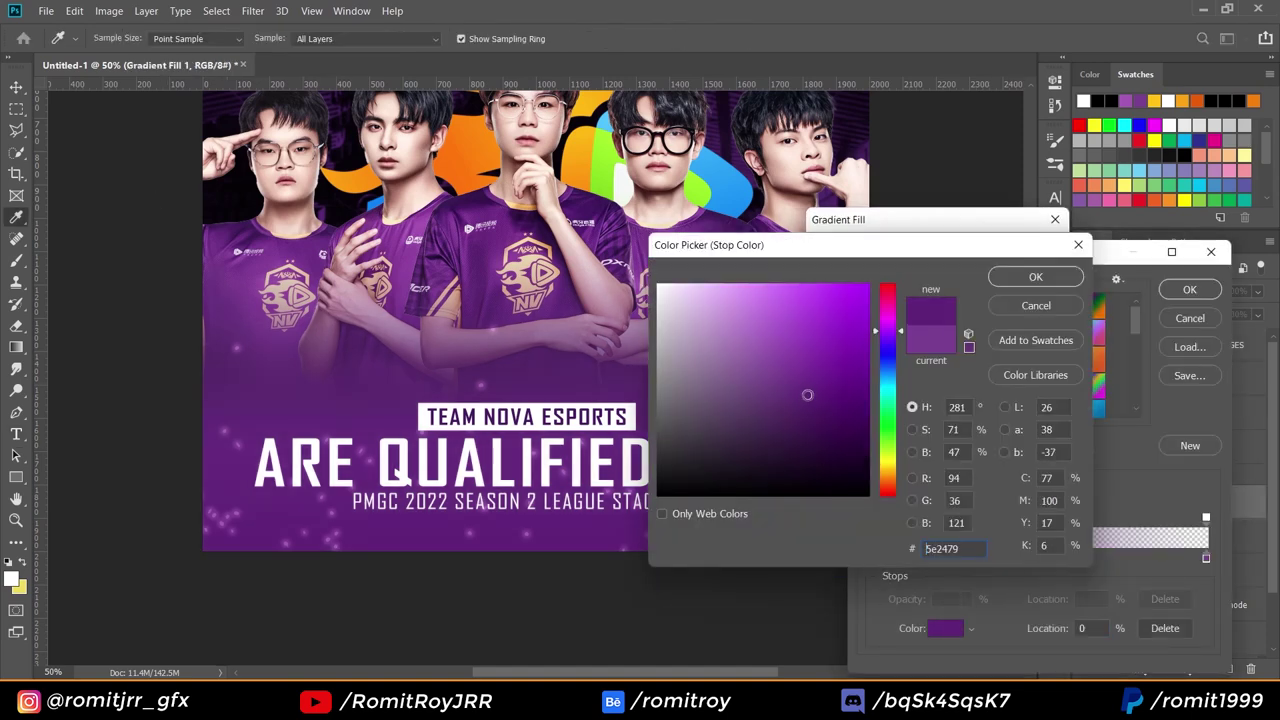
click(1036, 277)
Set the end colour stop of Gradient Fill 1 to a matching dark purple and accept the gradient.
click(1205, 558)
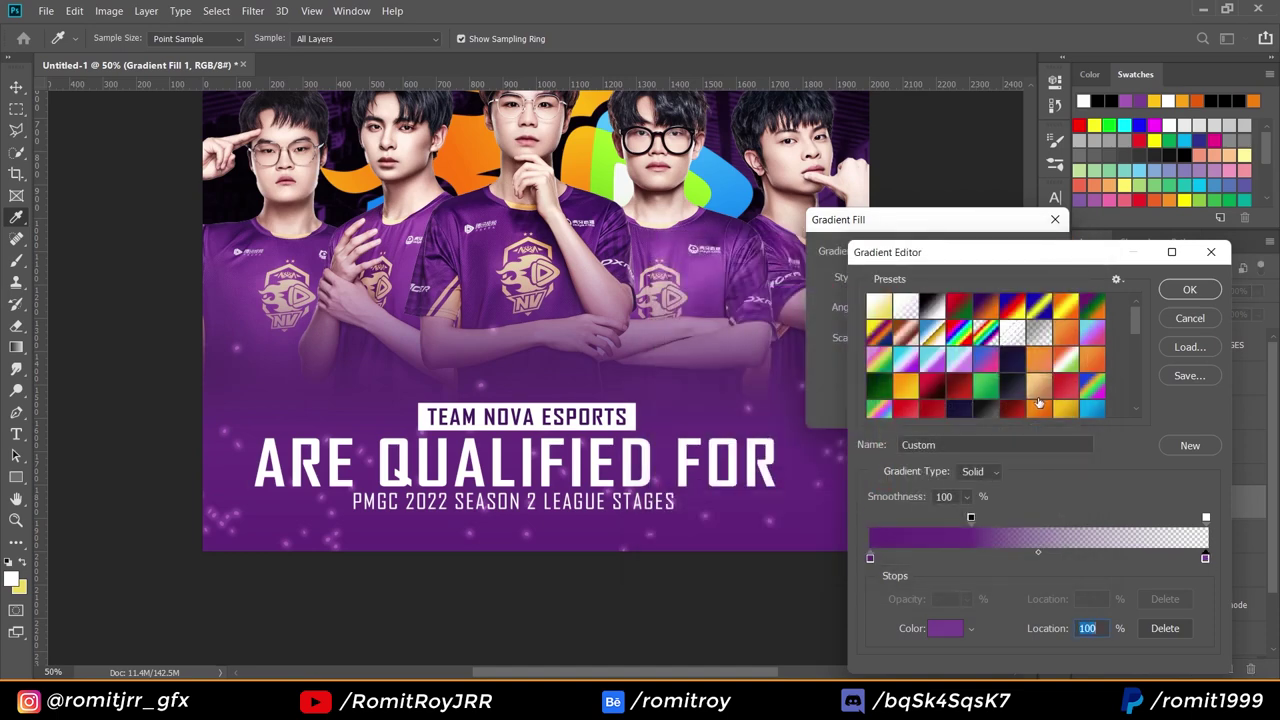
double_click(1205, 558)
click(851, 389)
click(1036, 277)
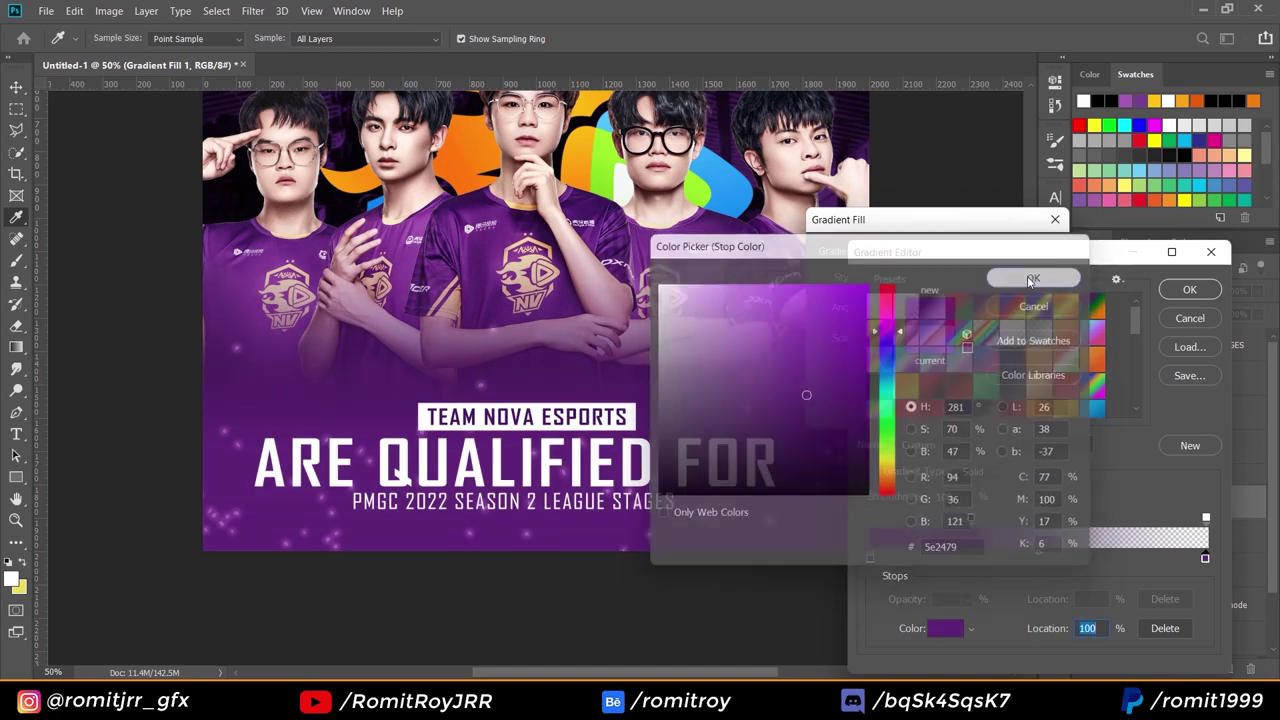
click(1182, 292)
click(1037, 254)
click(1105, 476)
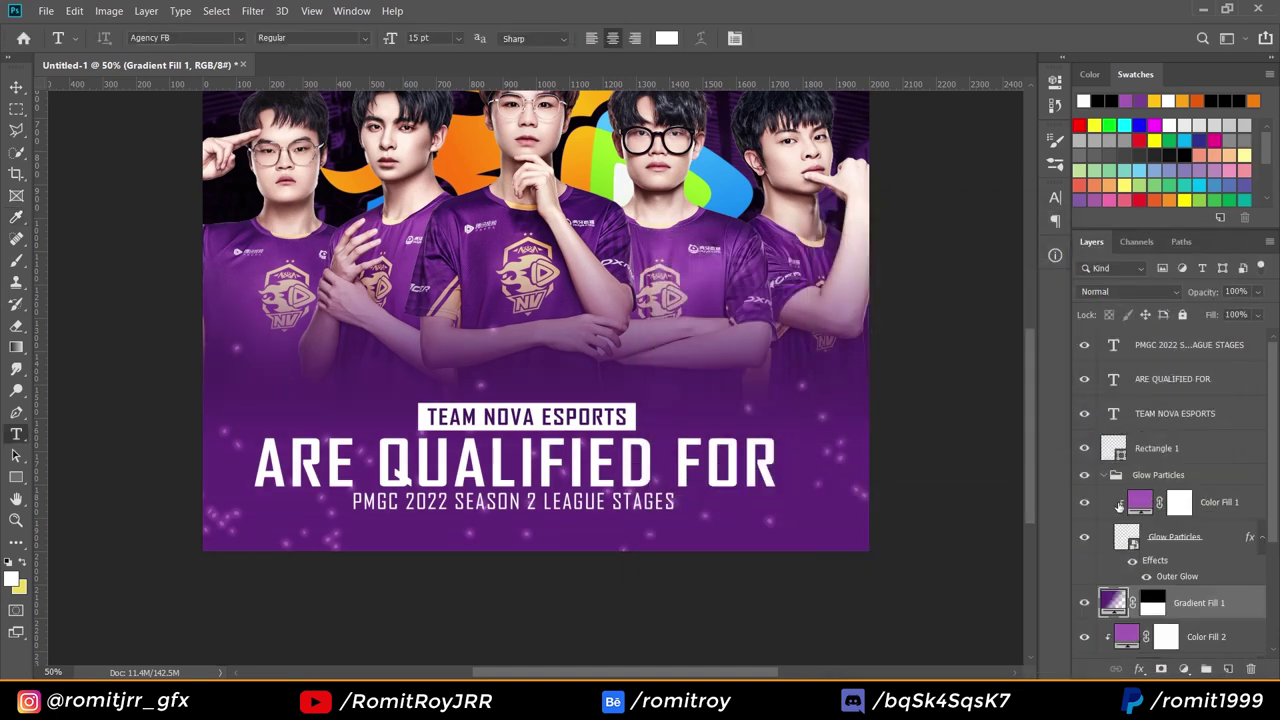
click(1143, 505)
double_click(1143, 505)
click(851, 389)
click(1036, 277)
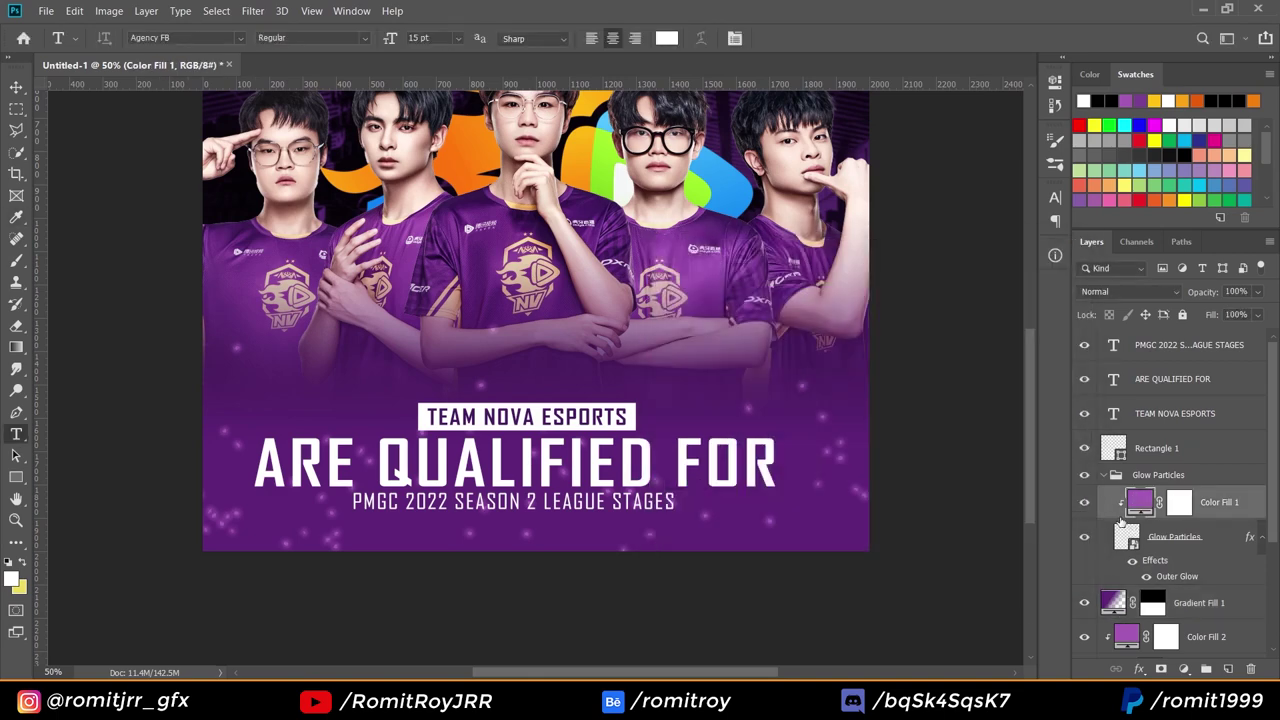
click(1105, 476)
Change the Color Fill 2 layer clipped to the Players group to the gradient's dark purple.
double_click(1127, 537)
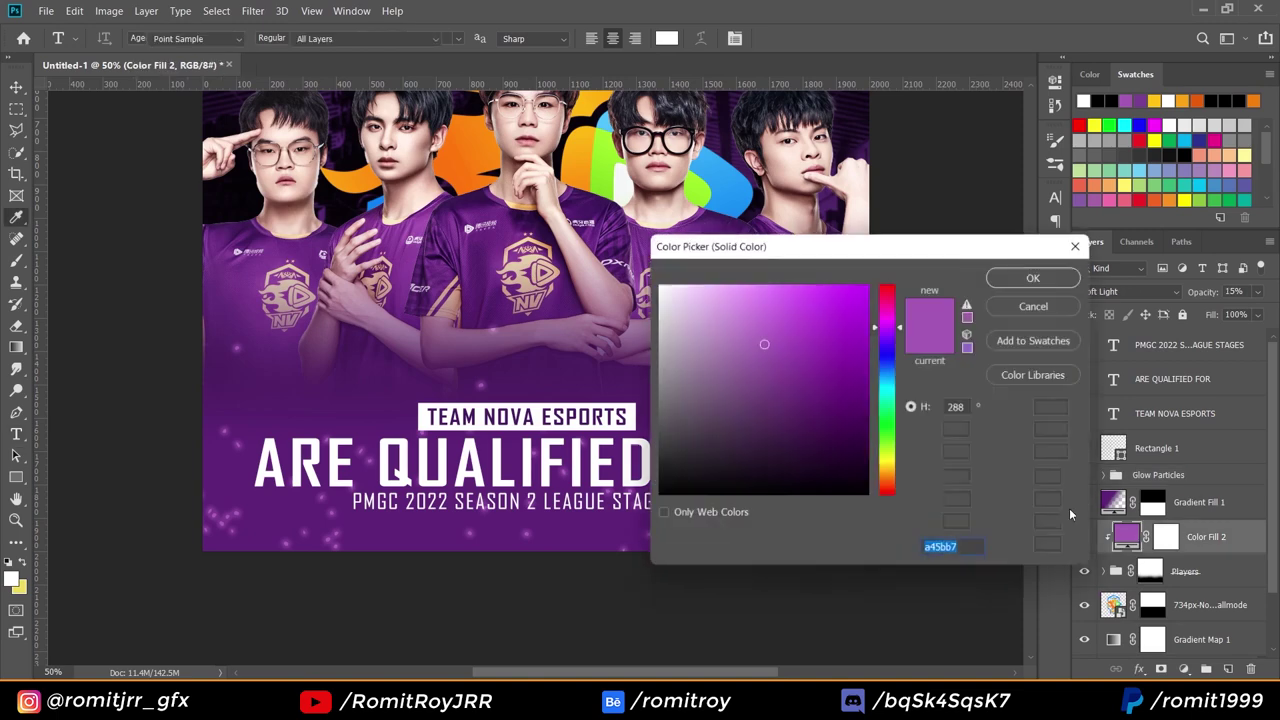
click(806, 395)
click(1036, 280)
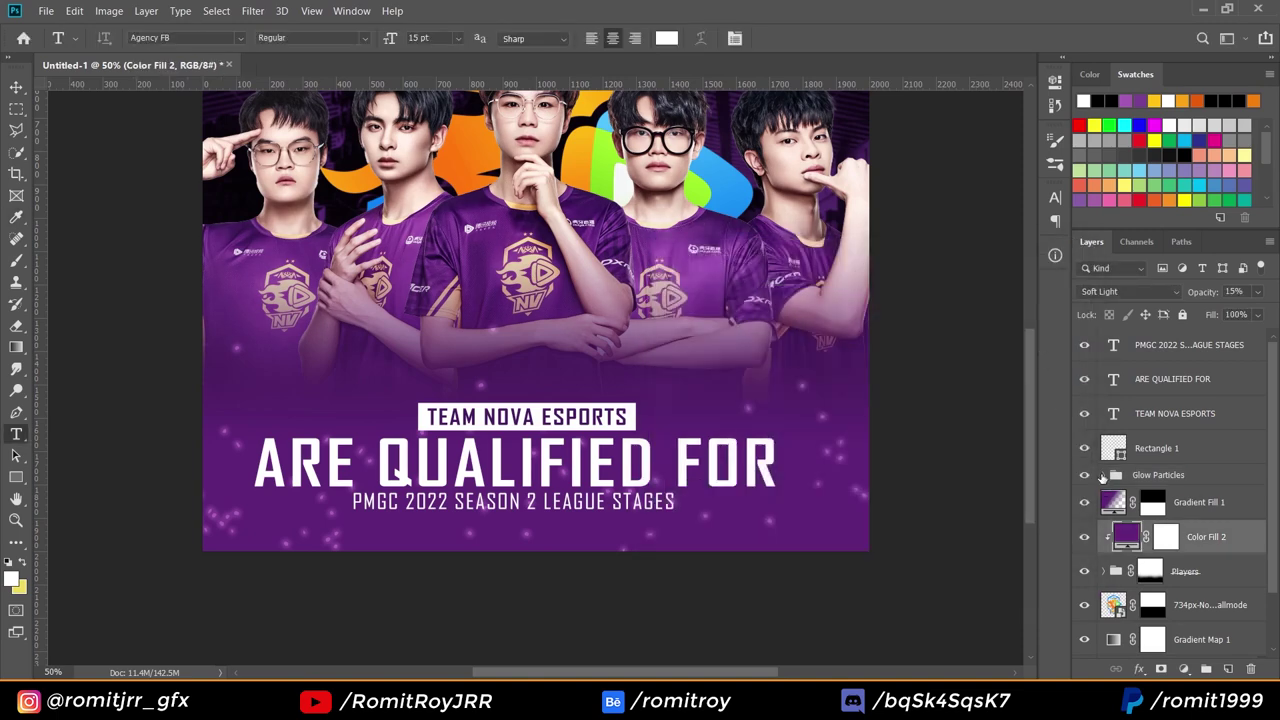
Align the three text lines and the white rectangle with the bottom Background layer on their horizontal centres.
scroll(1121, 539, down, 2)
scroll(1159, 518, up, 2)
click(1157, 420)
shift+click(1163, 351)
scroll(1172, 540, down, 2)
ctrl+click(1165, 641)
key(v)
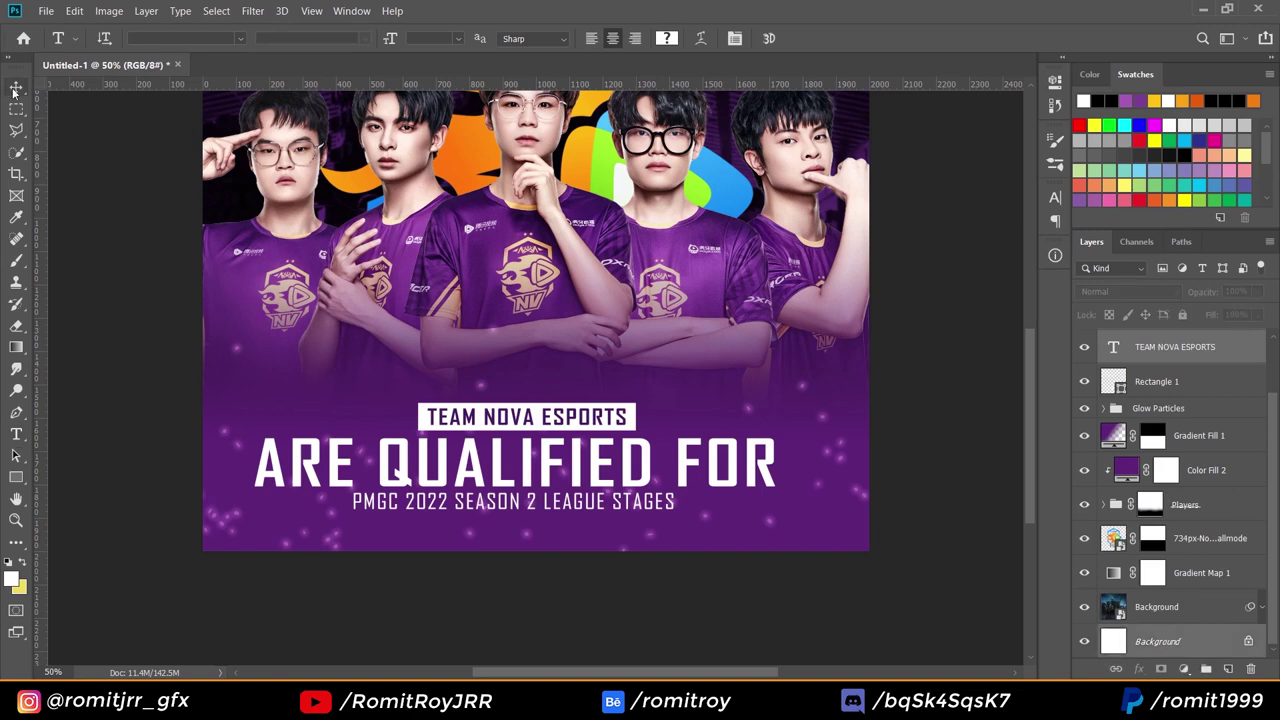
click(379, 38)
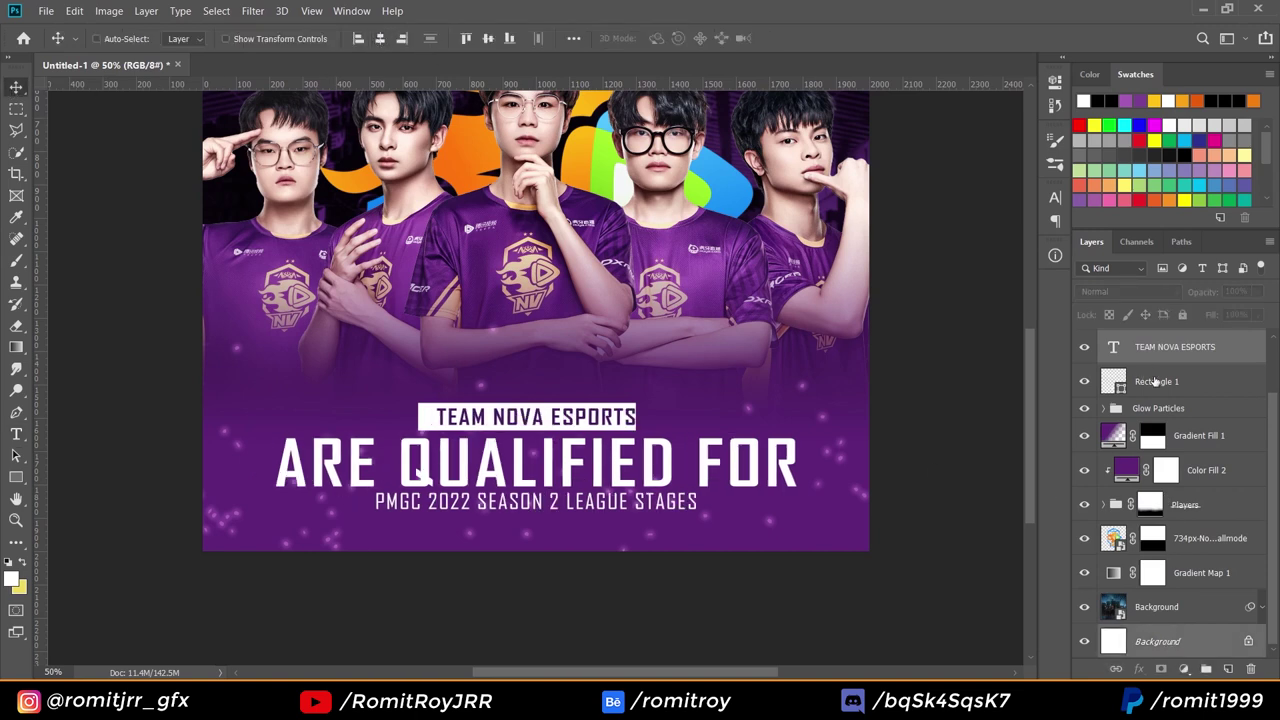
scroll(1155, 381, up, 2)
key(ctrl+z)
ctrl+click(1144, 447)
scroll(1160, 485, down, 2)
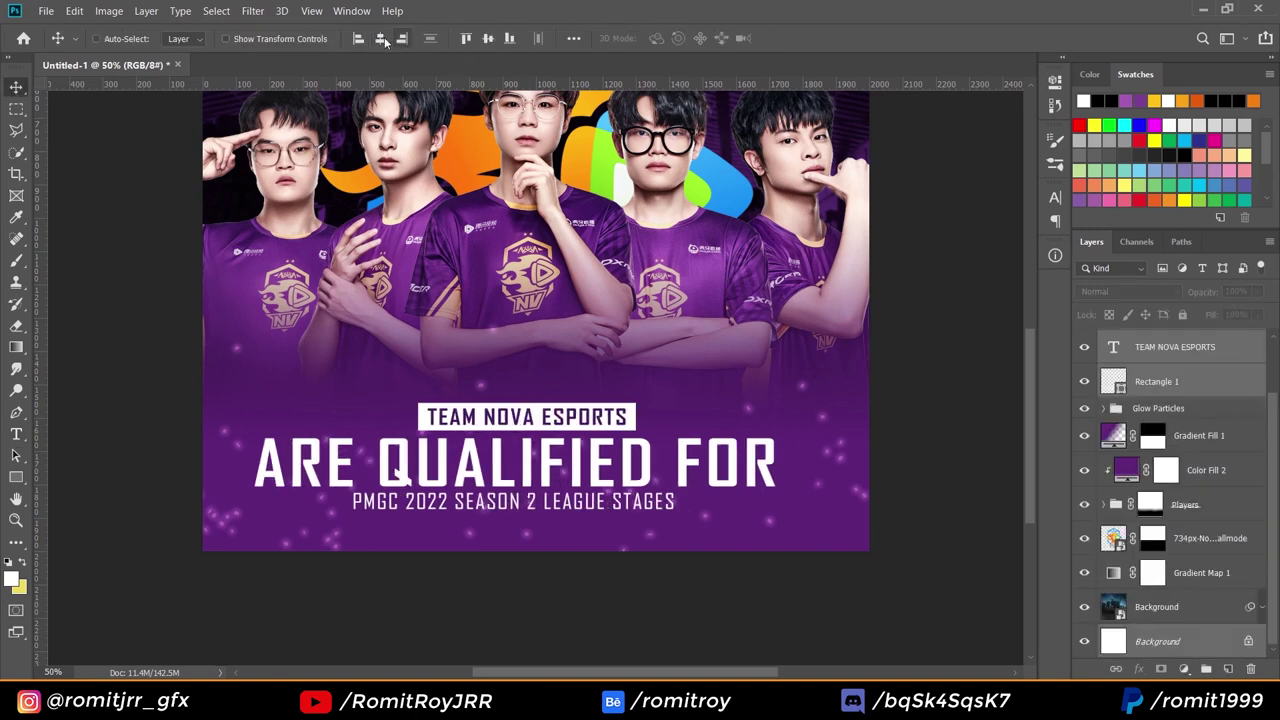
click(380, 38)
Group the team name with its white rectangle and move the group slightly up from the heading.
key(ctrl+g)
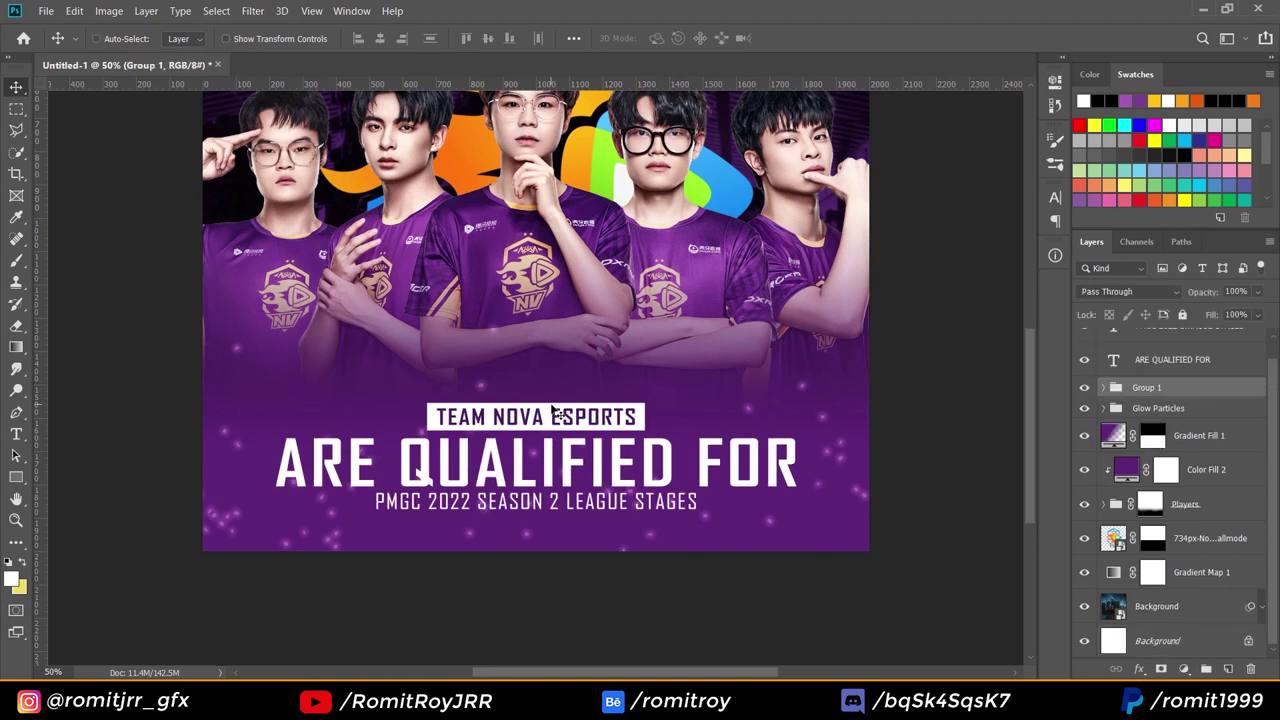
drag(553, 409, 553, 404)
Distribute the ARE QUALIFIED FOR line, the PMGC 2022 line and the team name group with even vertical spacing.
scroll(1171, 376, up, 1)
click(1180, 350)
shift+click(1162, 414)
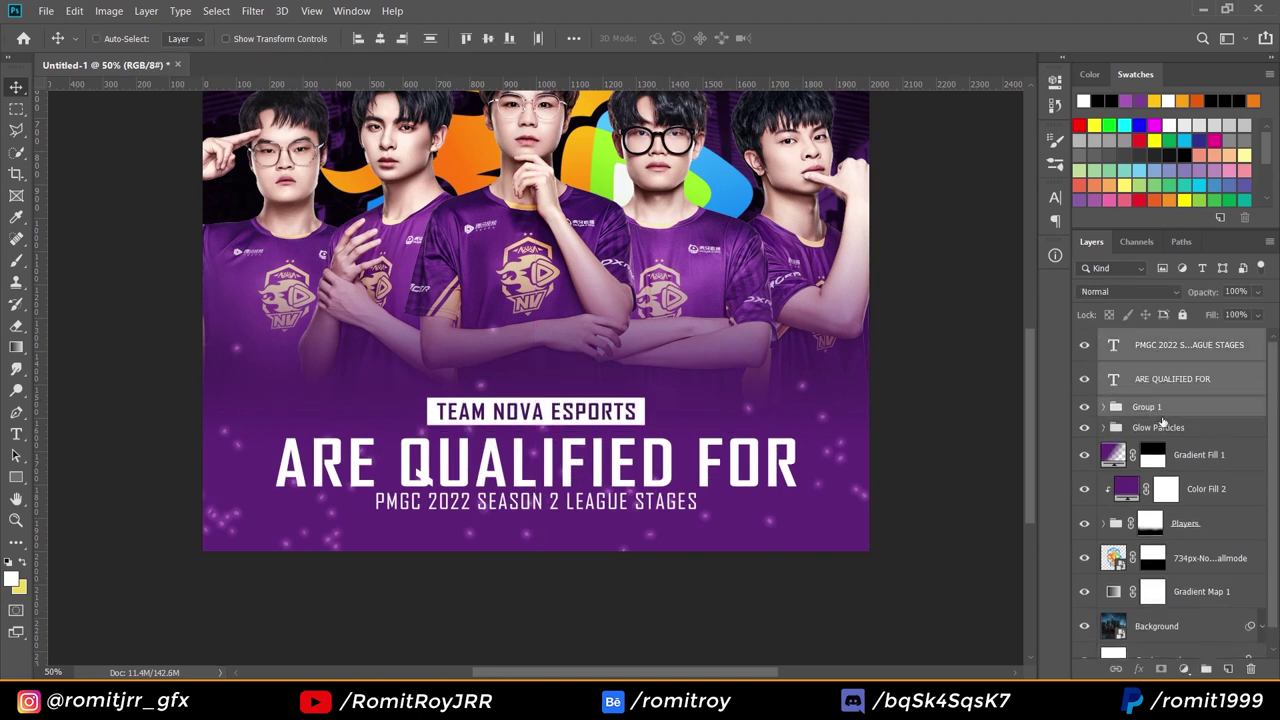
click(430, 38)
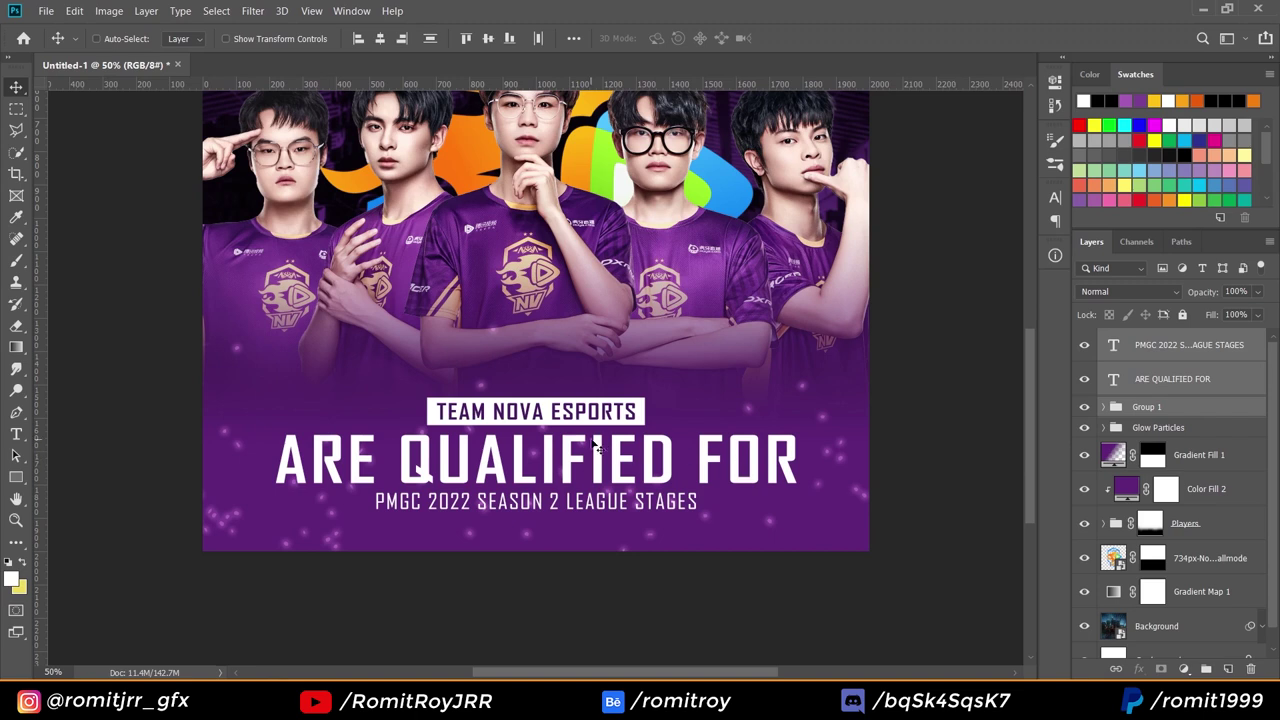
Shift the two text lines and the team name group slightly down together.
drag(592, 439, 594, 444)
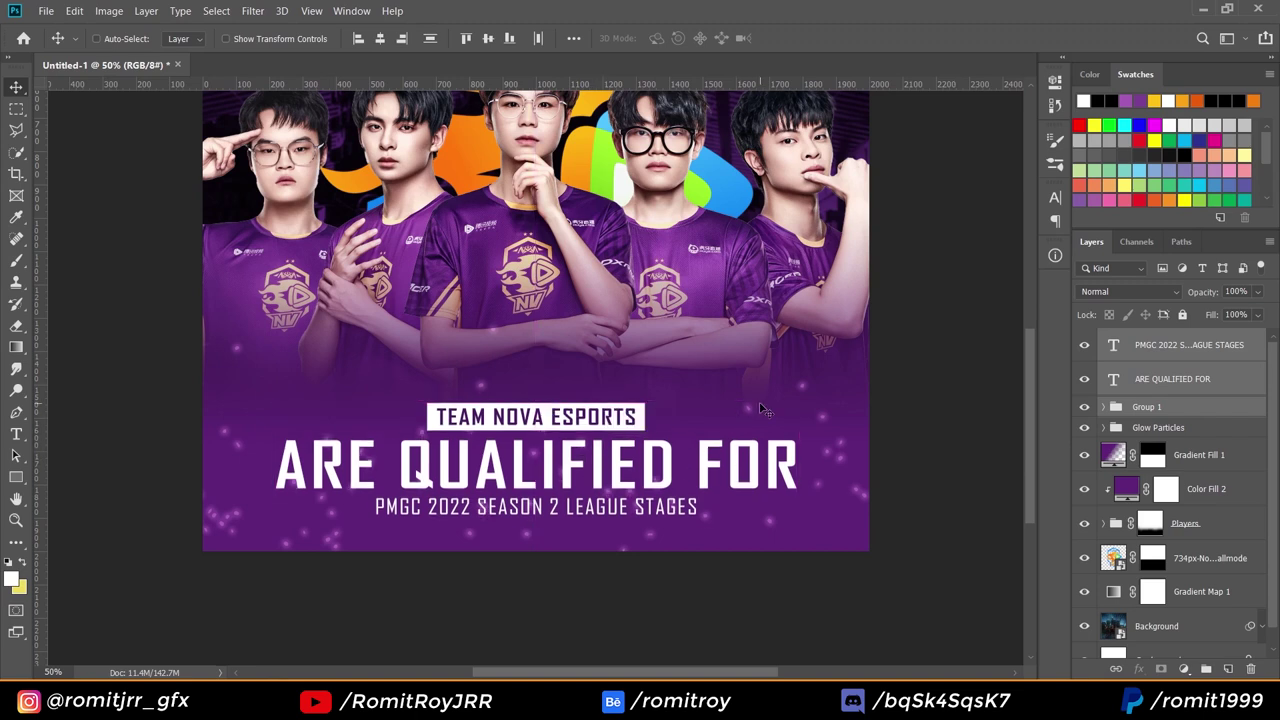
key(Up)
key(Up)
key(Up)
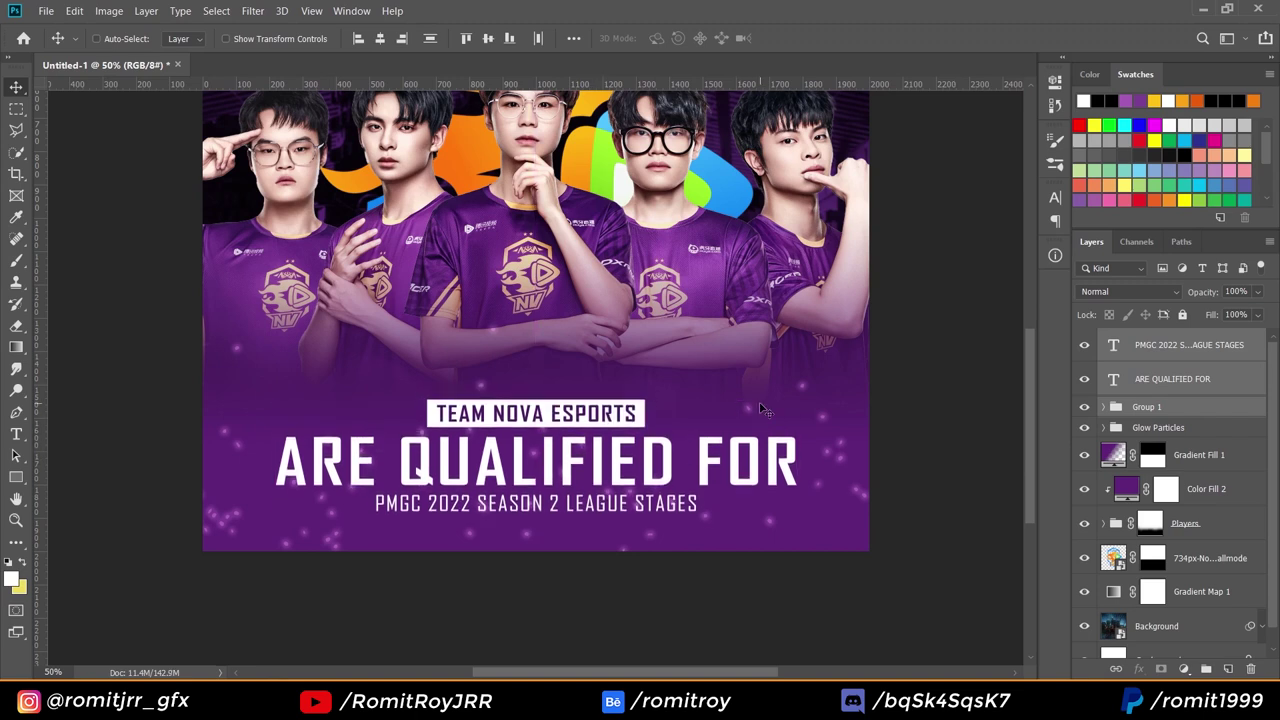
key(Down)
key(Down)
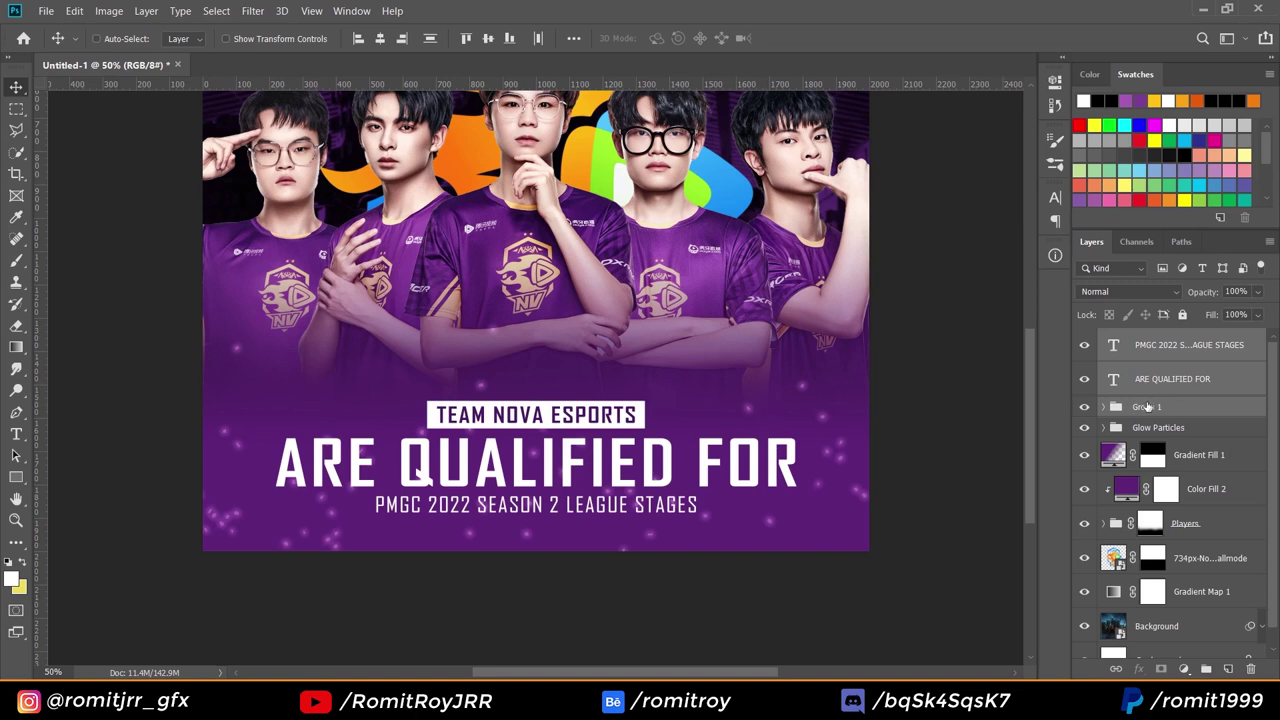
Group the two text layers with Group 1 and name the new group Text.
click(1162, 348)
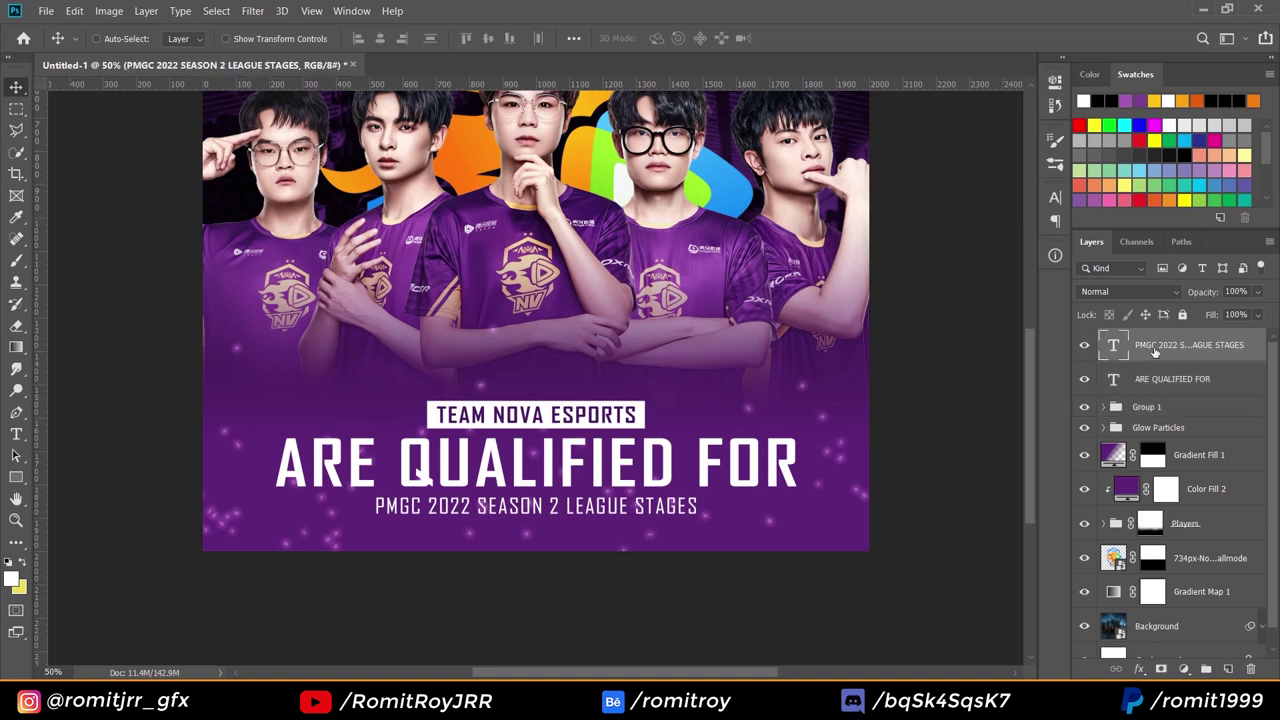
ctrl+click(1178, 378)
ctrl+click(1167, 408)
key(ctrl+g)
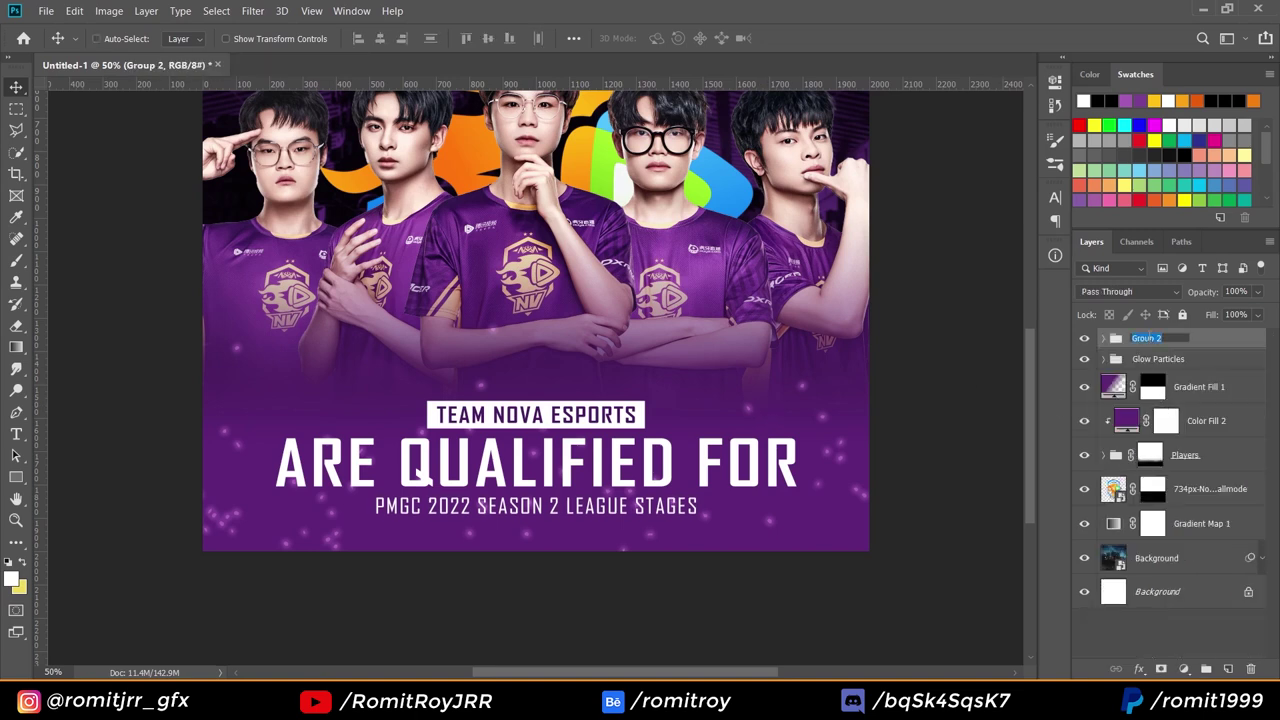
text(Text)
key(Return)
key(ctrl+minus)
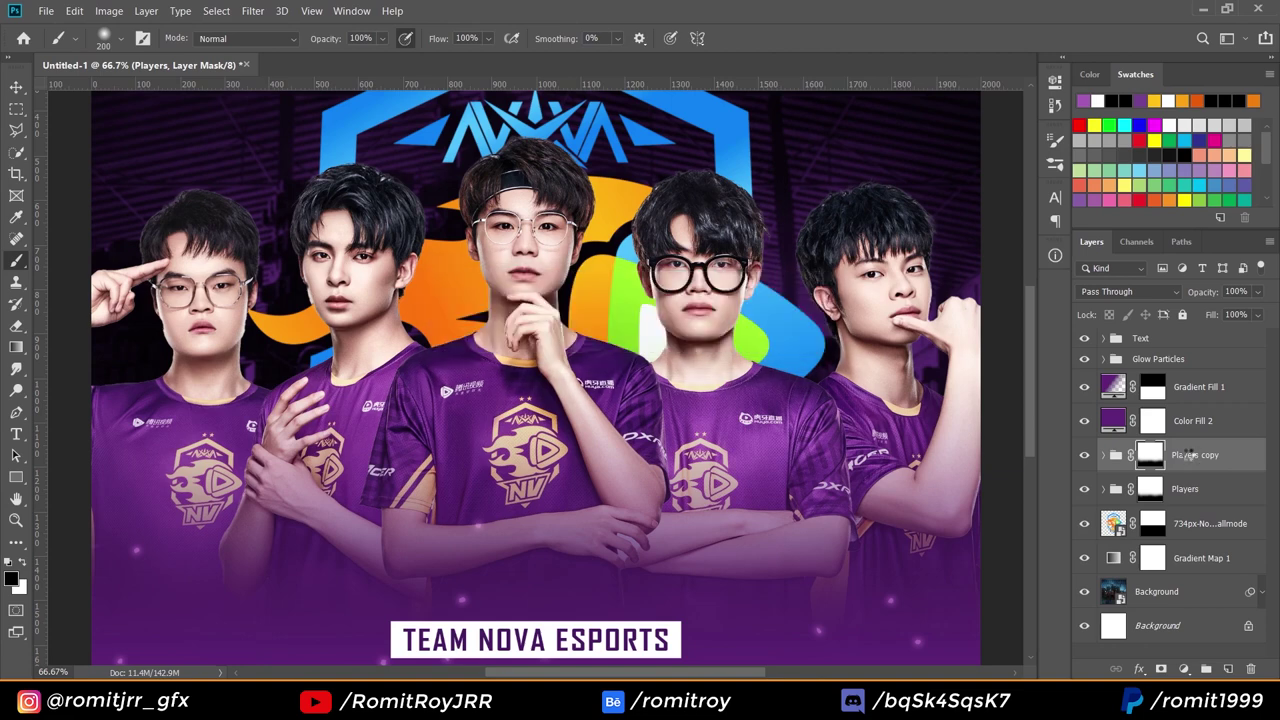
Convert the Players copy group to a smart object and place it below the Players group.
click(1186, 455)
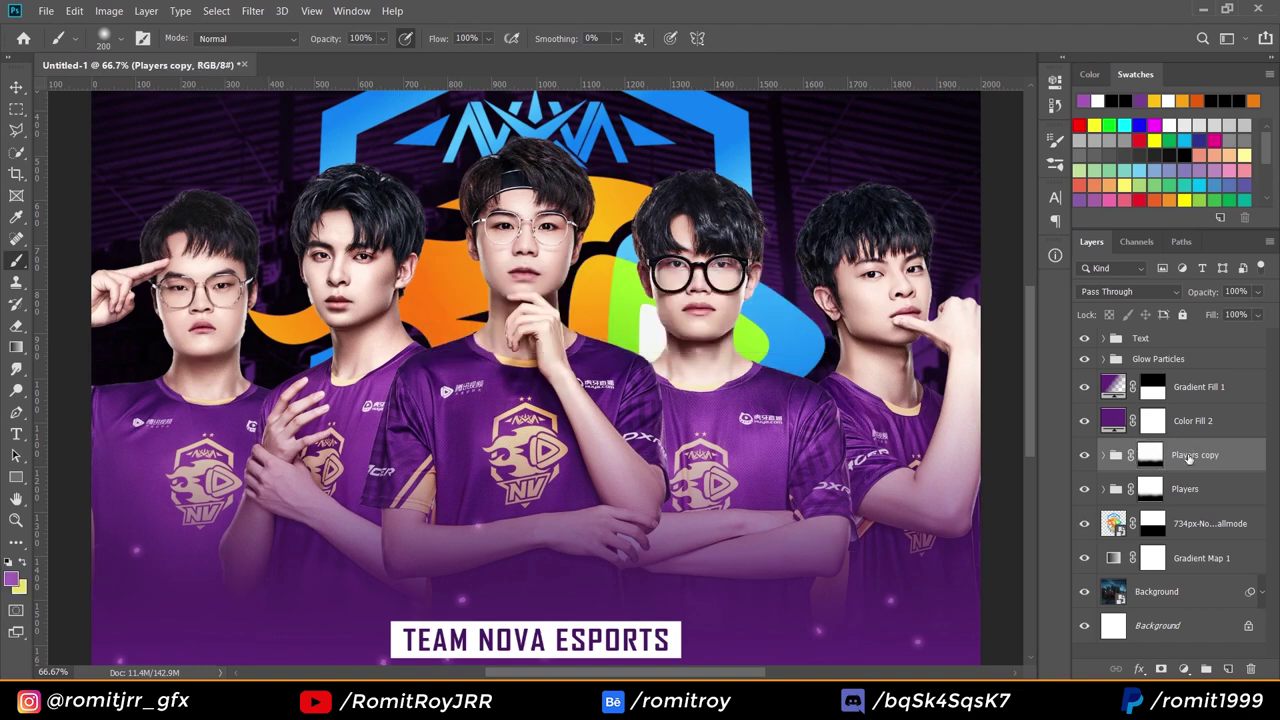
right_click(1186, 455)
click(1060, 252)
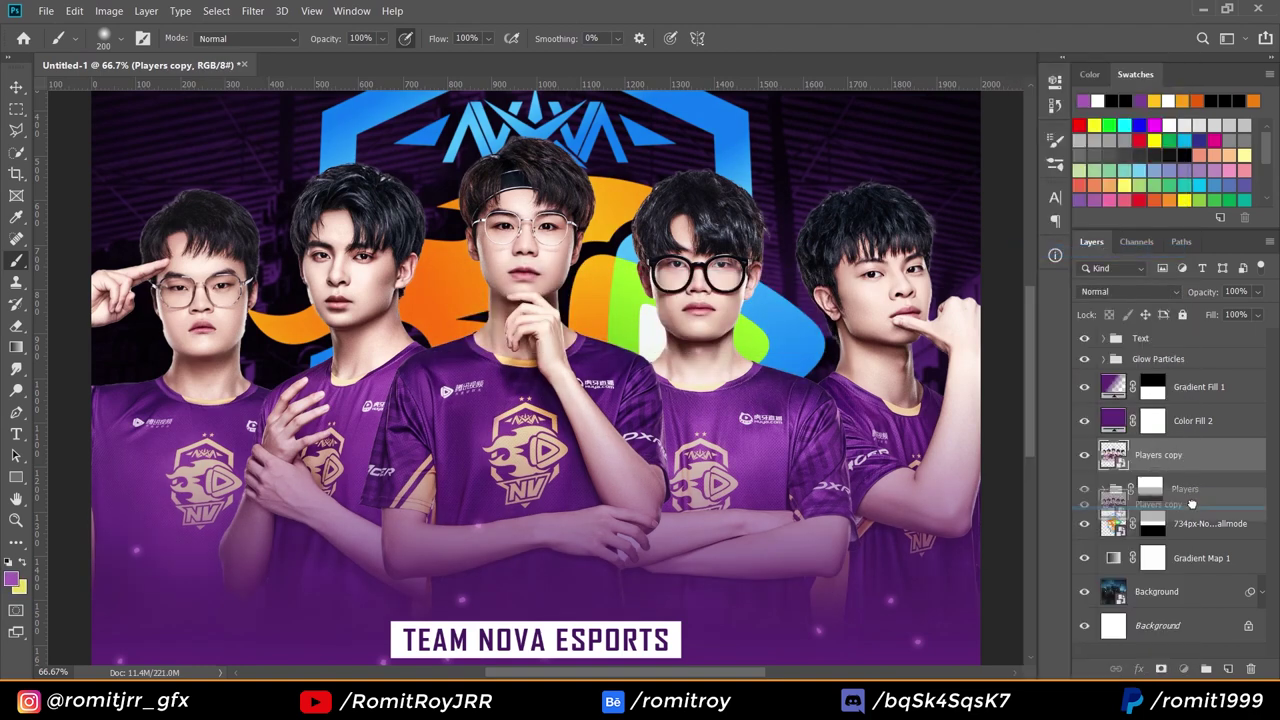
Clip the Color Fill 2 layer to the Players group again.
right_click(1185, 420)
click(1010, 302)
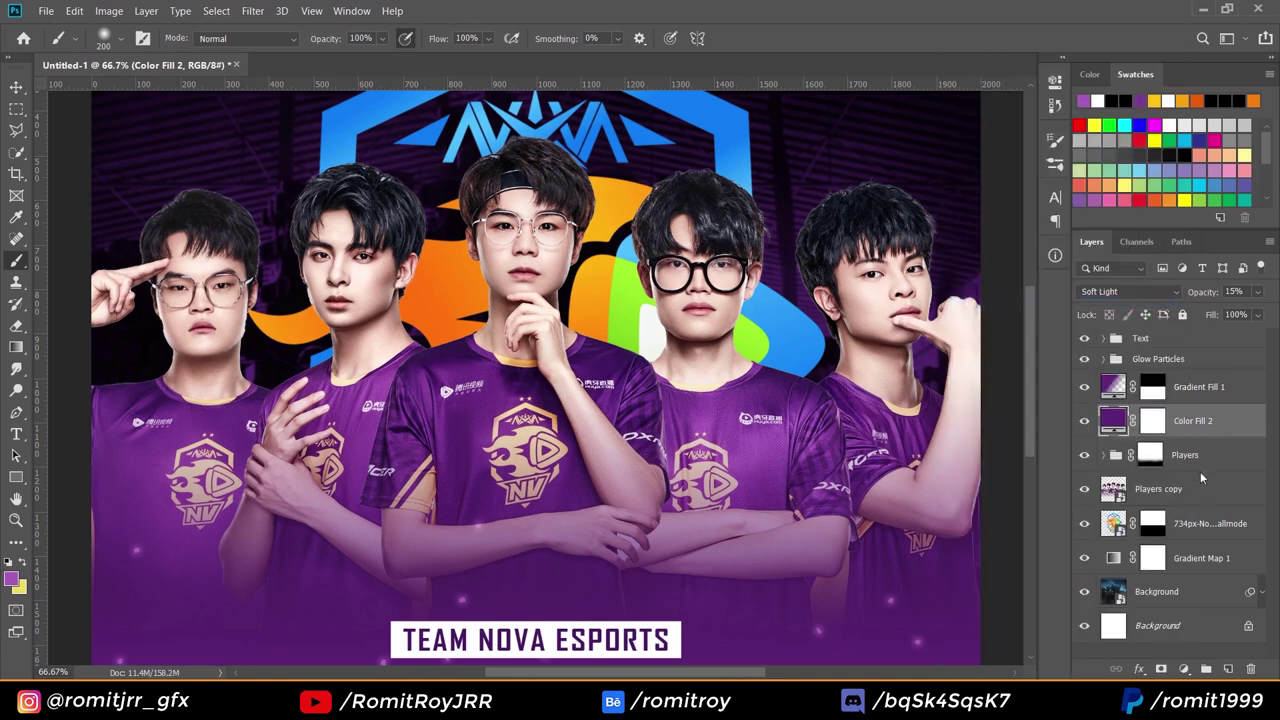
Apply a Color Overlay layer style to Players copy using a purple swatch.
click(1158, 488)
right_click(1153, 494)
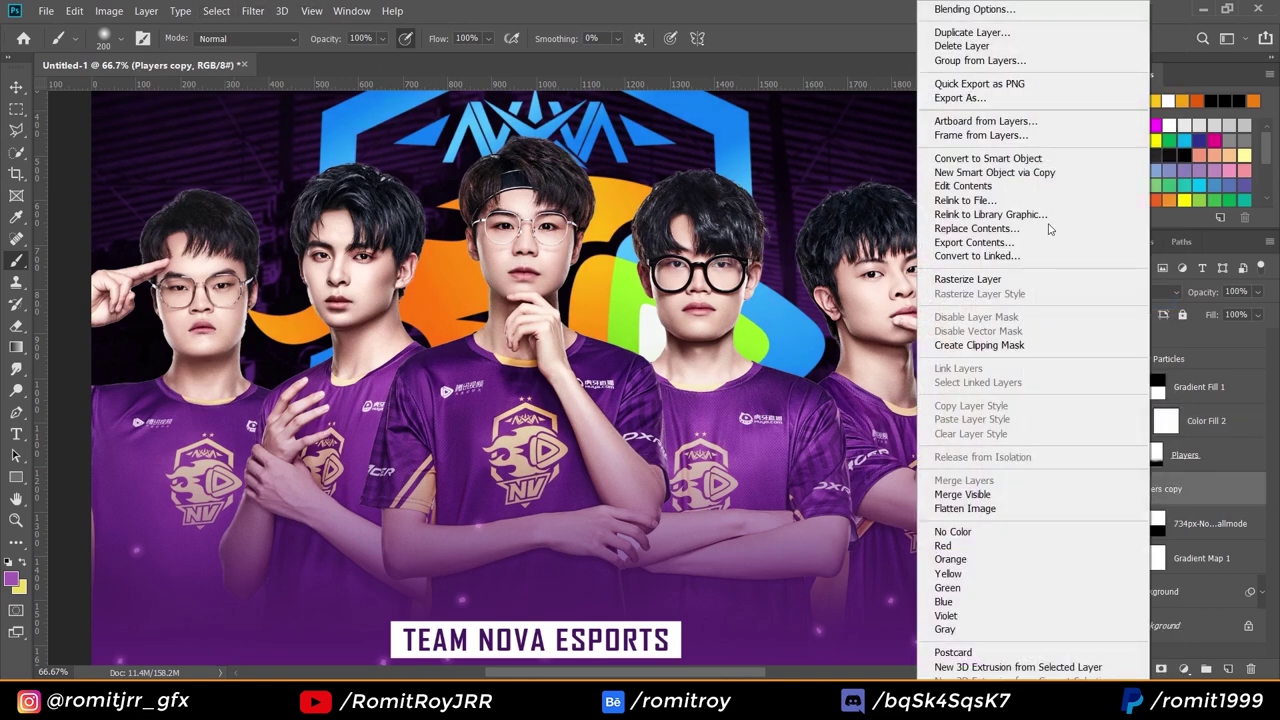
click(1012, 9)
click(672, 501)
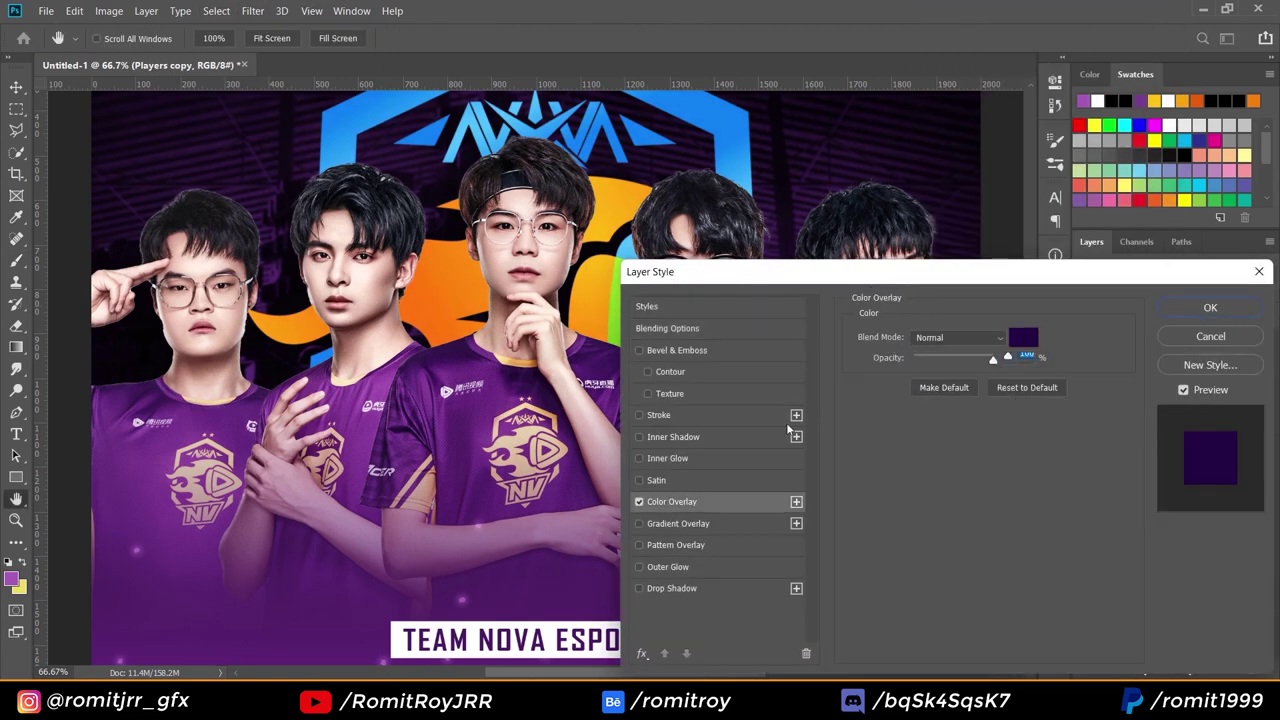
click(1023, 336)
click(1083, 101)
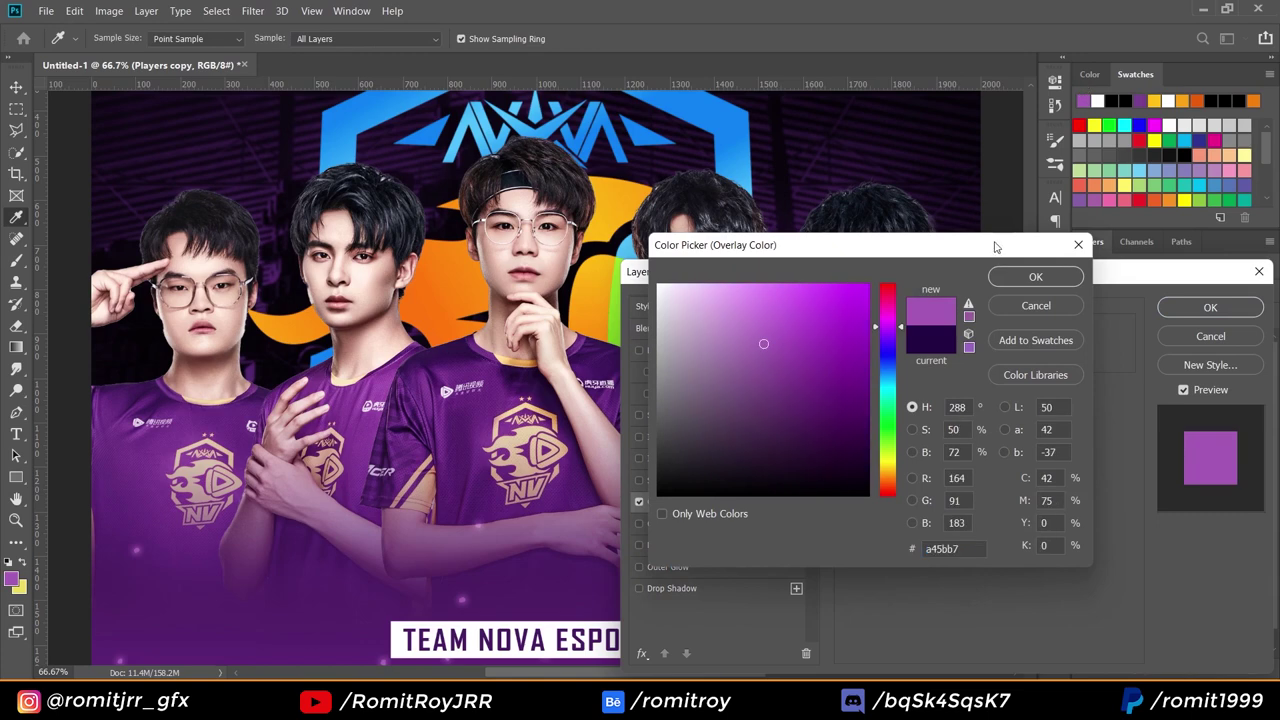
click(1141, 100)
click(1050, 277)
click(1197, 307)
Convert the colour-overlaid Players copy to a smart object again and apply a Gaussian Blur to it.
right_click(1184, 492)
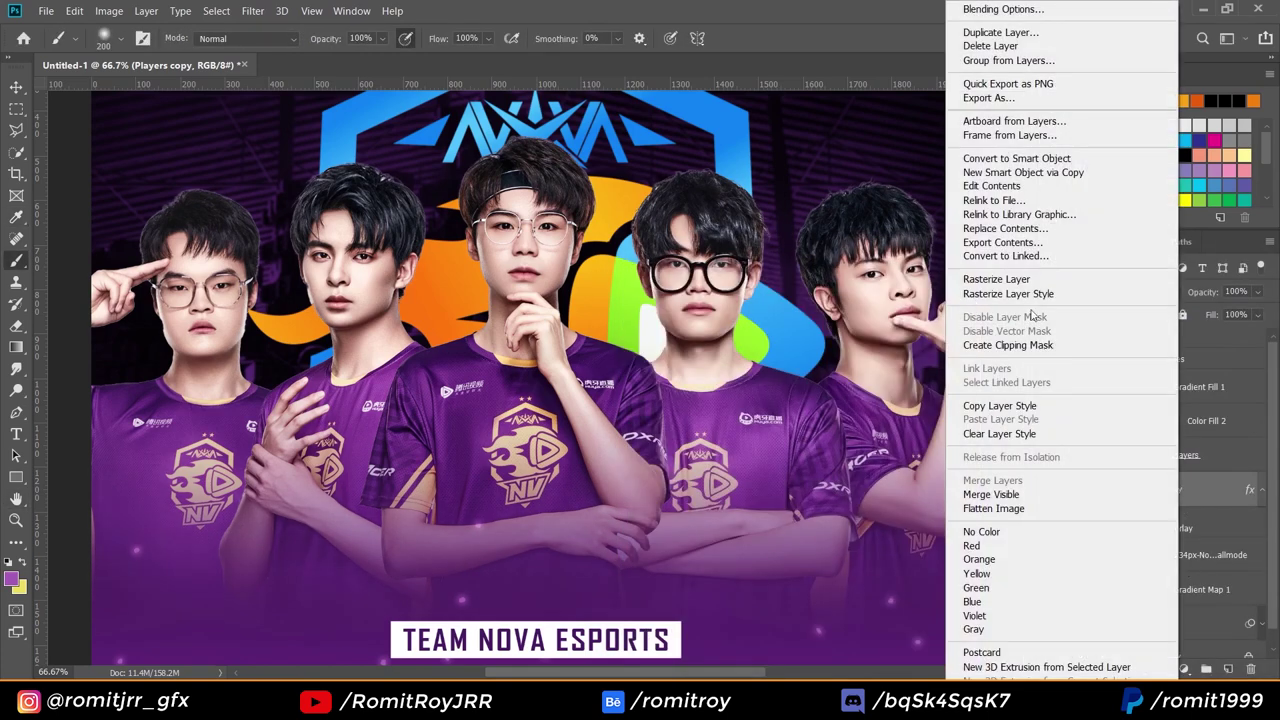
click(1008, 158)
click(252, 11)
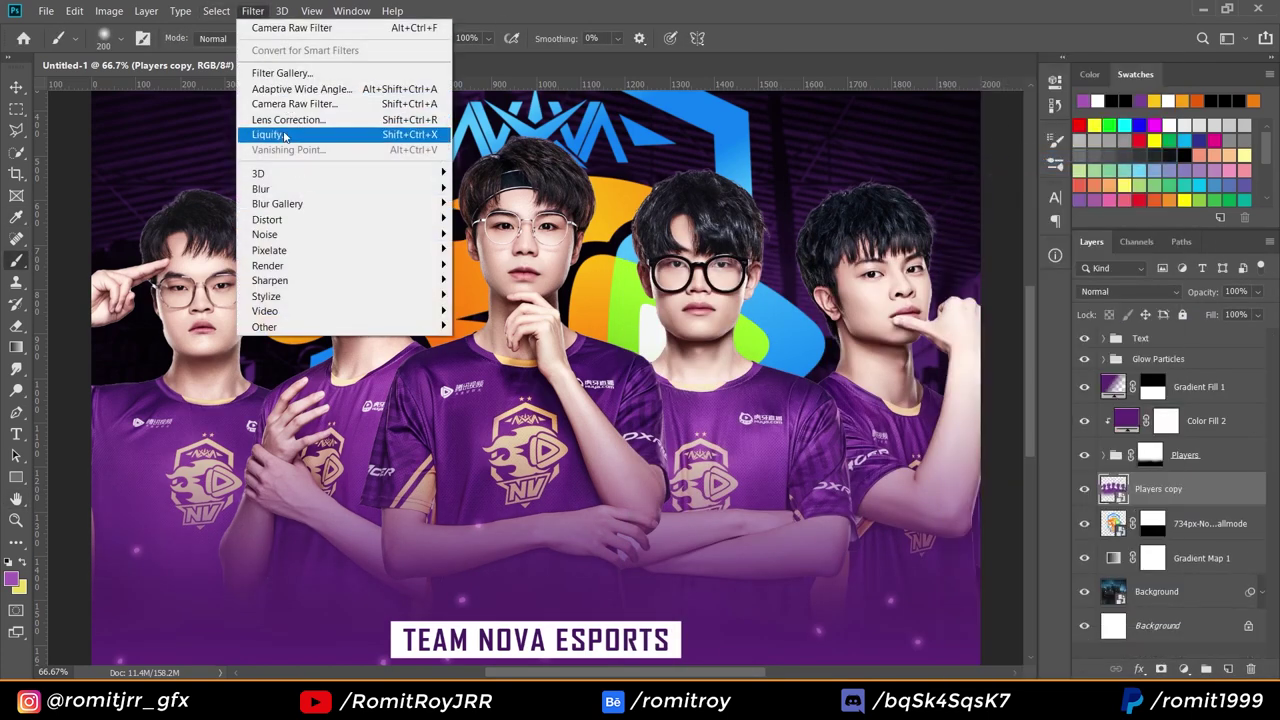
mouse_move(262, 188)
click(490, 249)
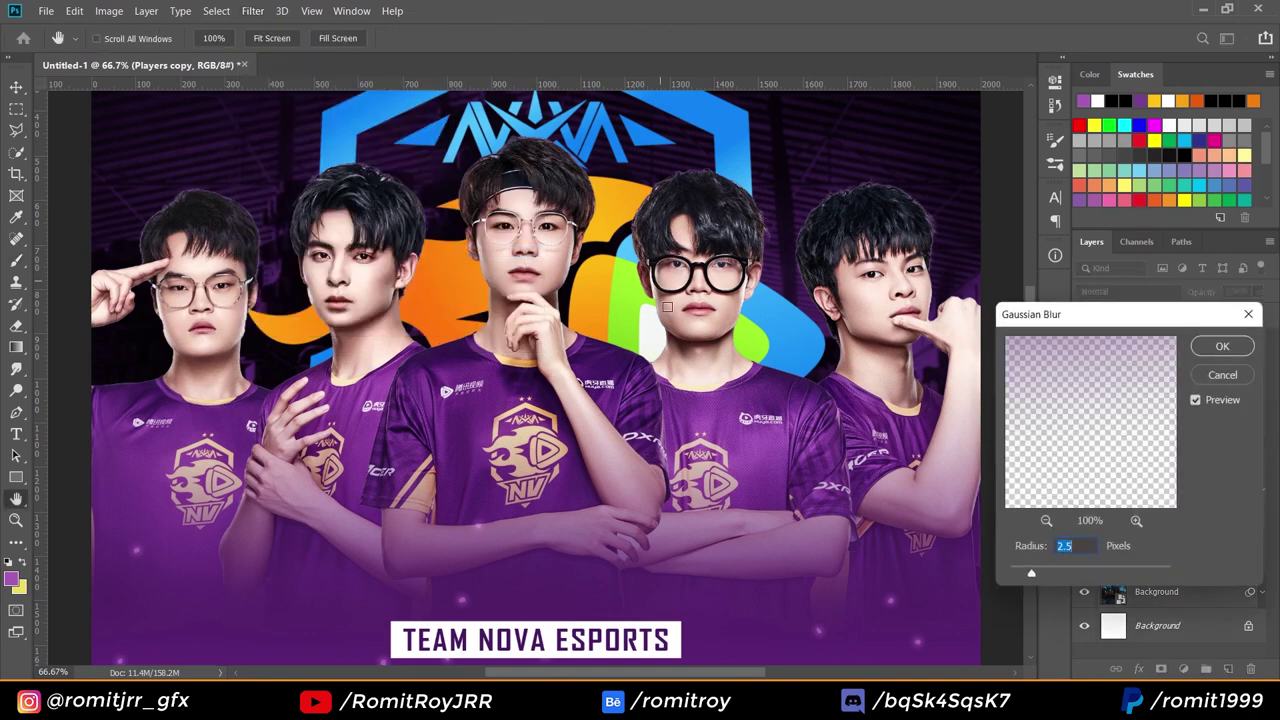
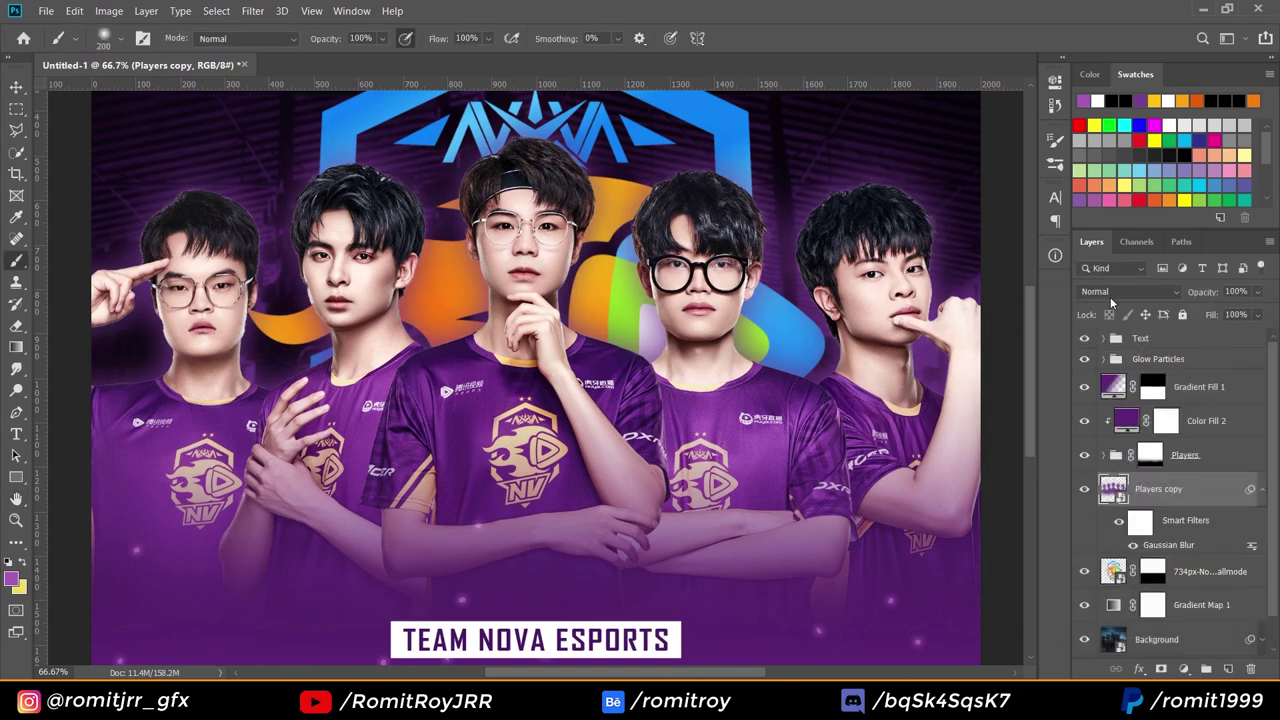
Set the blurred Players copy layer to Screen blending and collapse its smart filter list.
click(1110, 292)
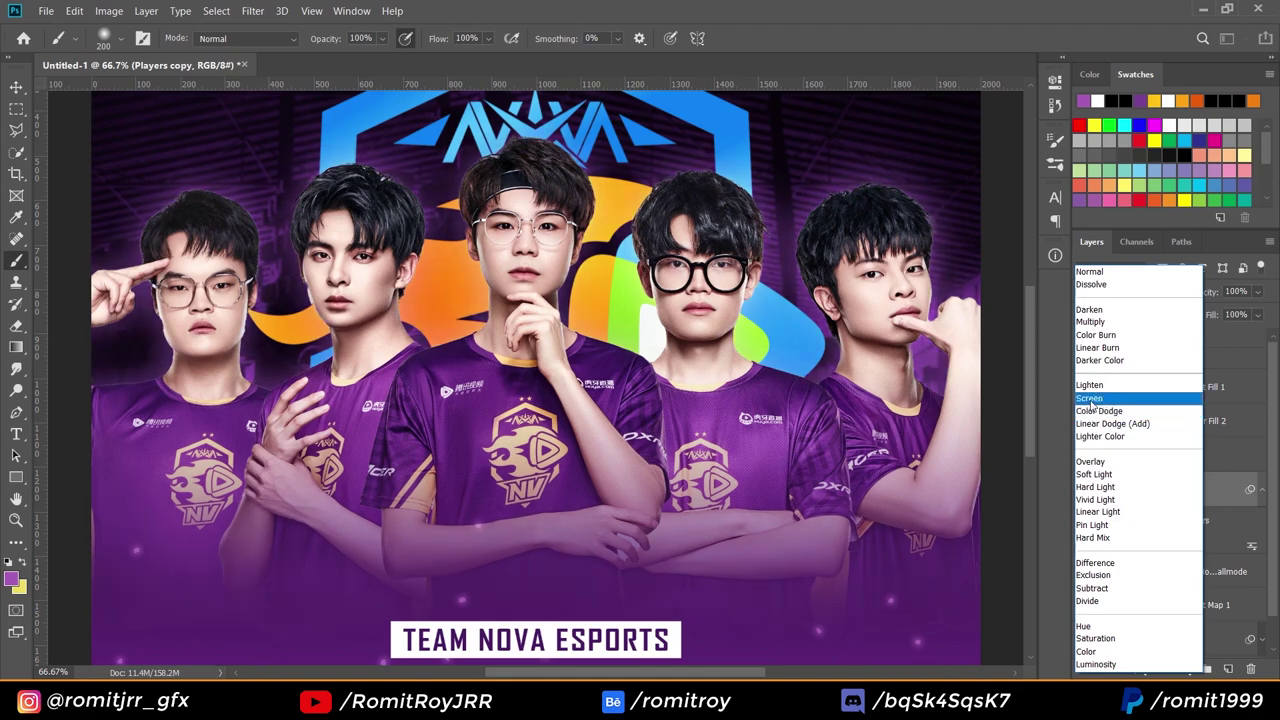
click(1092, 403)
click(1120, 292)
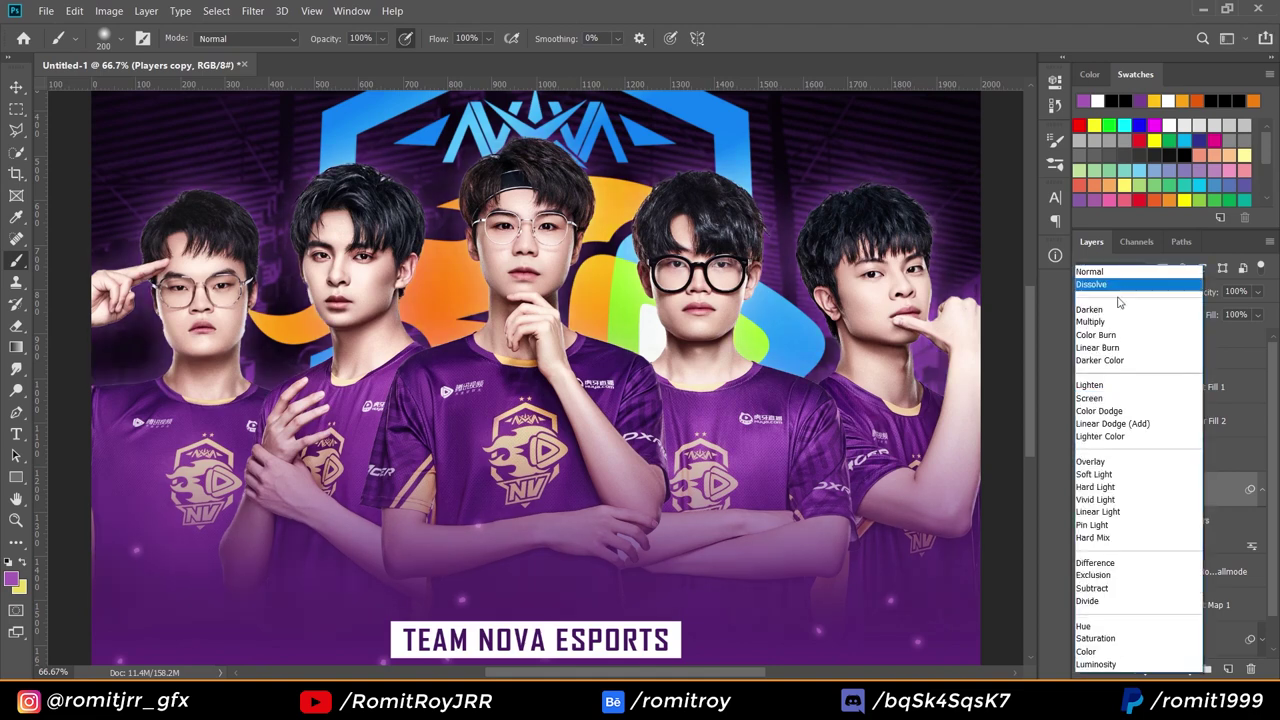
click(1097, 401)
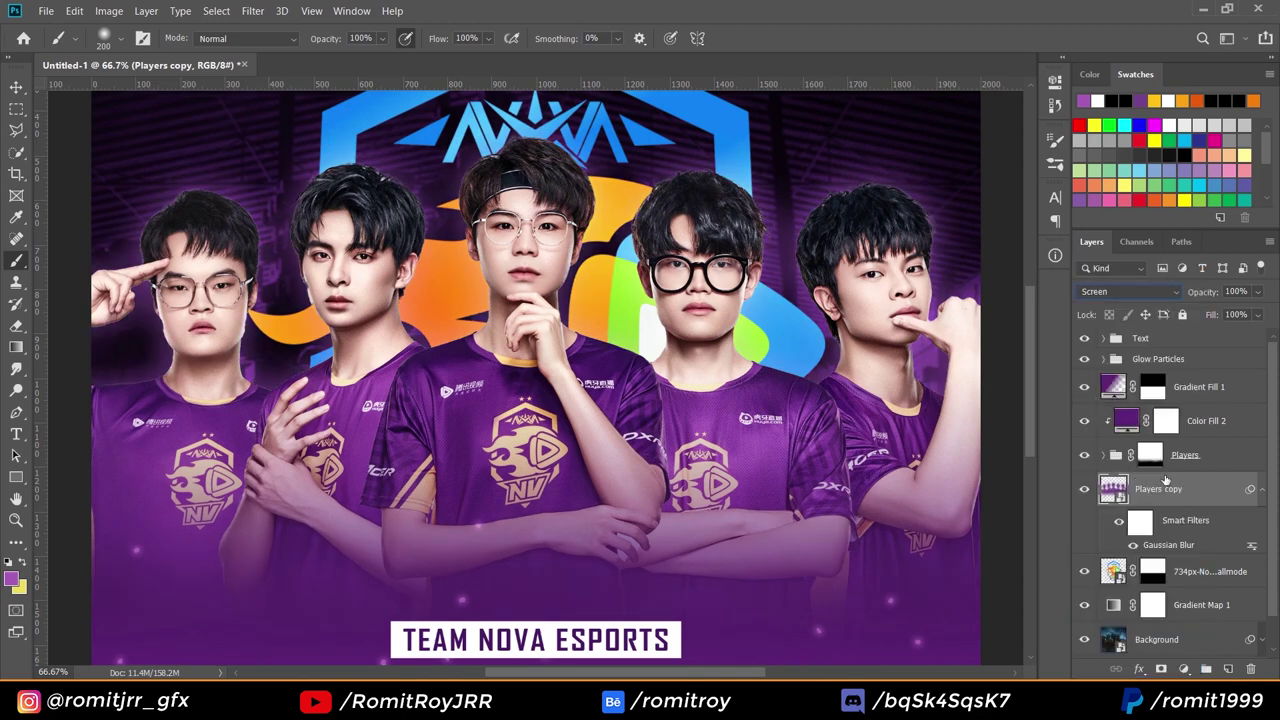
click(1261, 490)
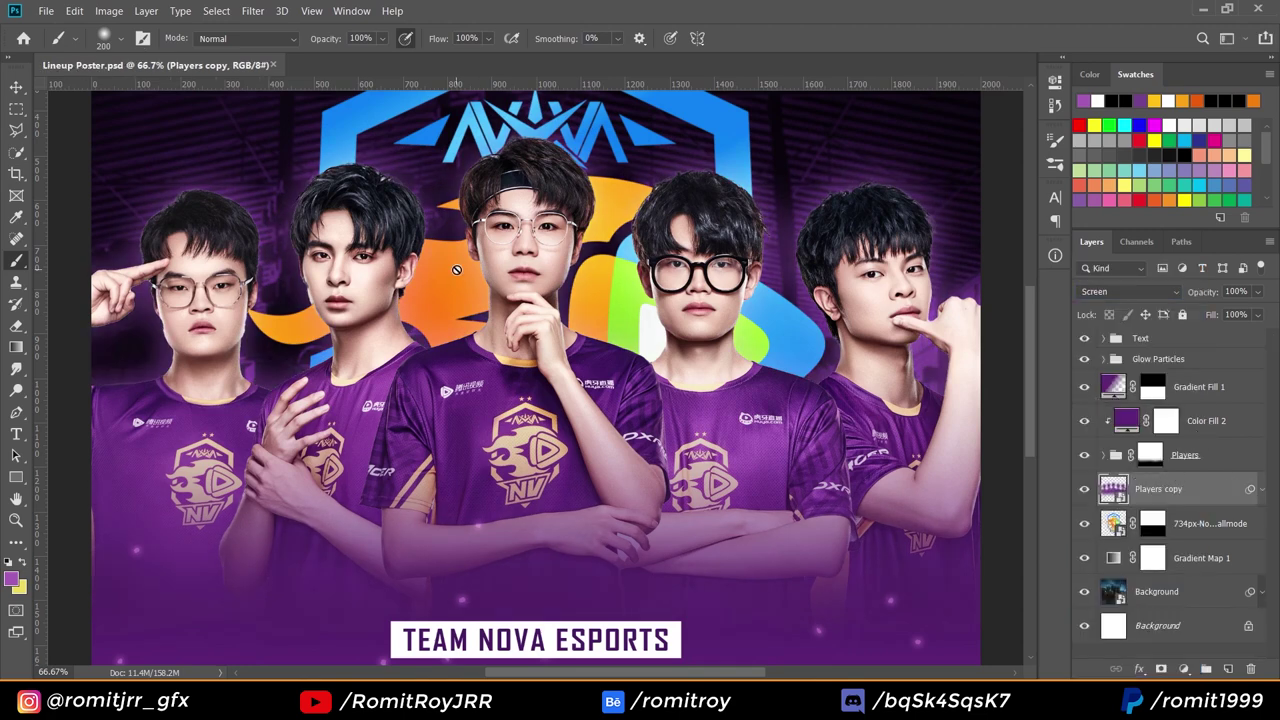
Add a new empty layer directly above the Color Fill 2 layer.
scroll(473, 262, up, 3)
scroll(473, 262, down, 3)
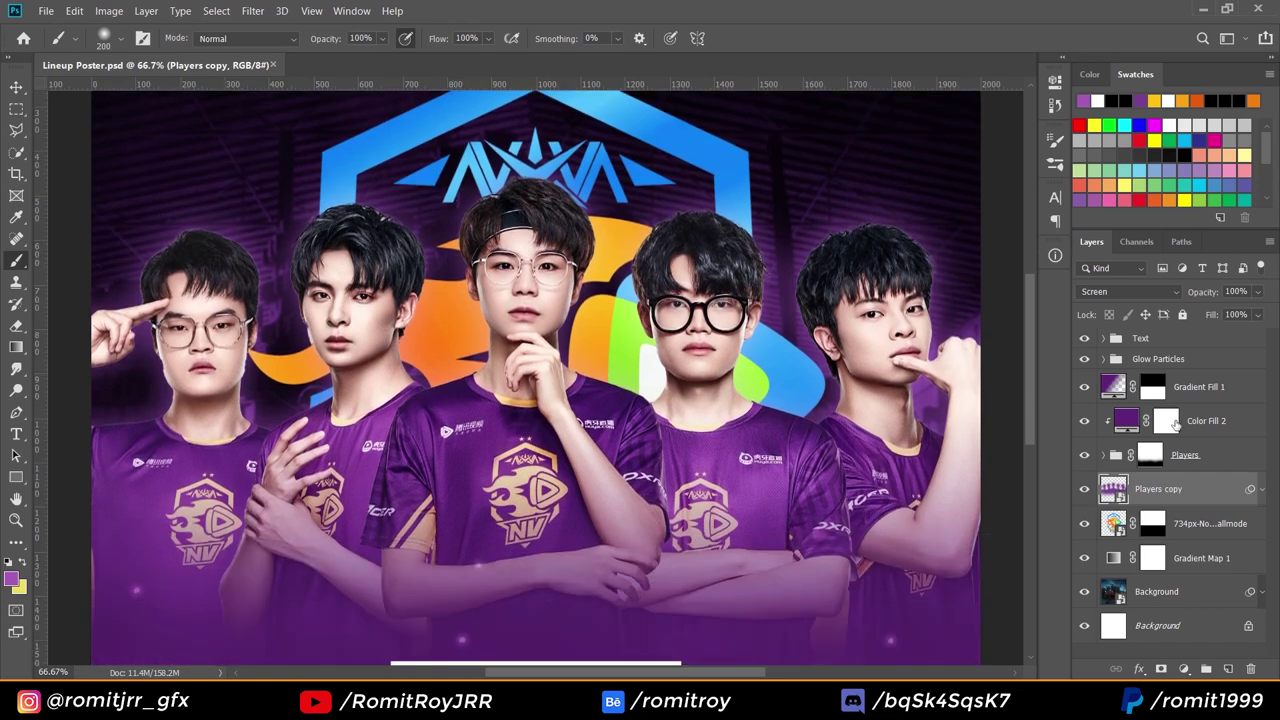
click(1206, 459)
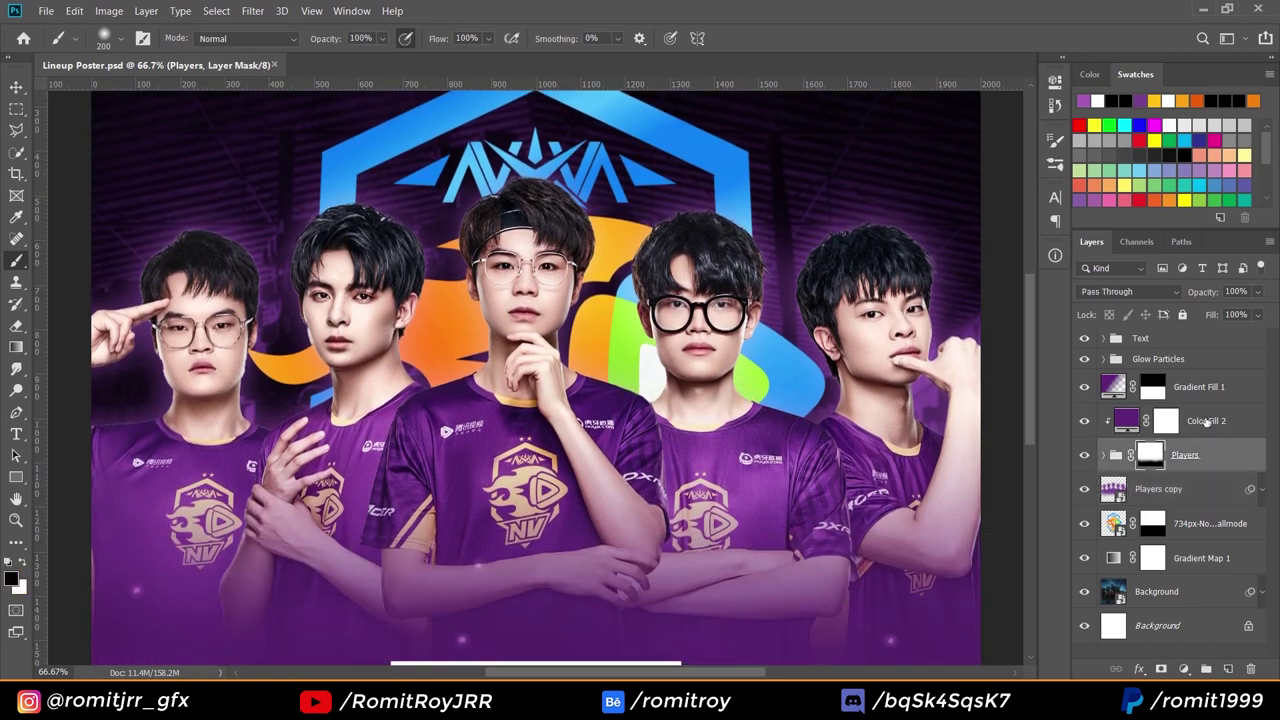
click(1208, 422)
click(1229, 669)
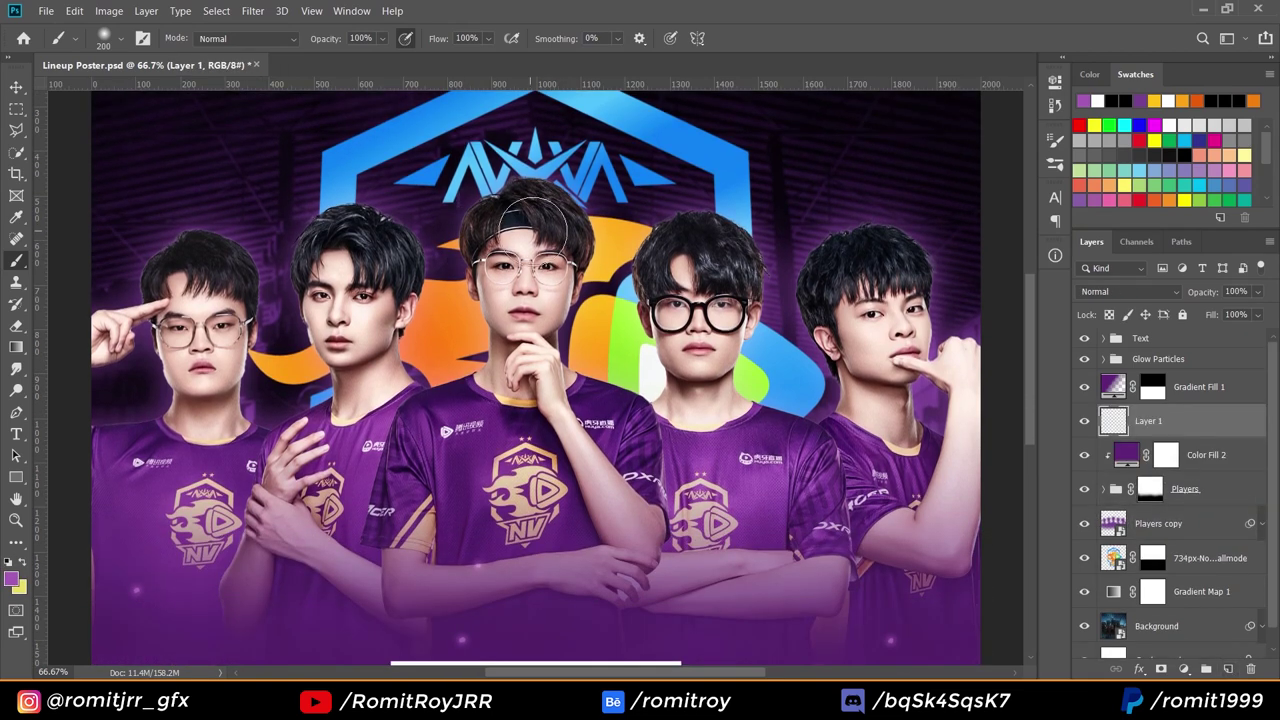
Brush soft purple highlights over the five players' hair on Layer 1 and set the layer to Screen blending.
click(1140, 98)
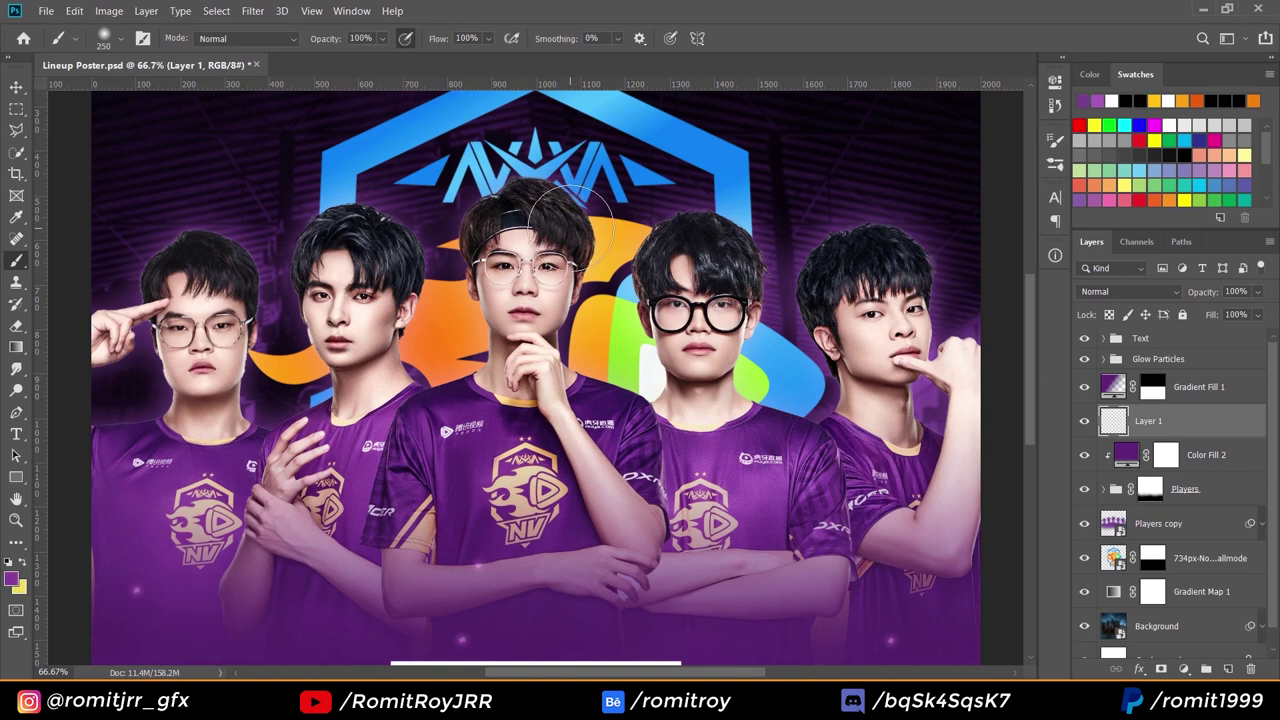
drag(576, 218, 583, 214)
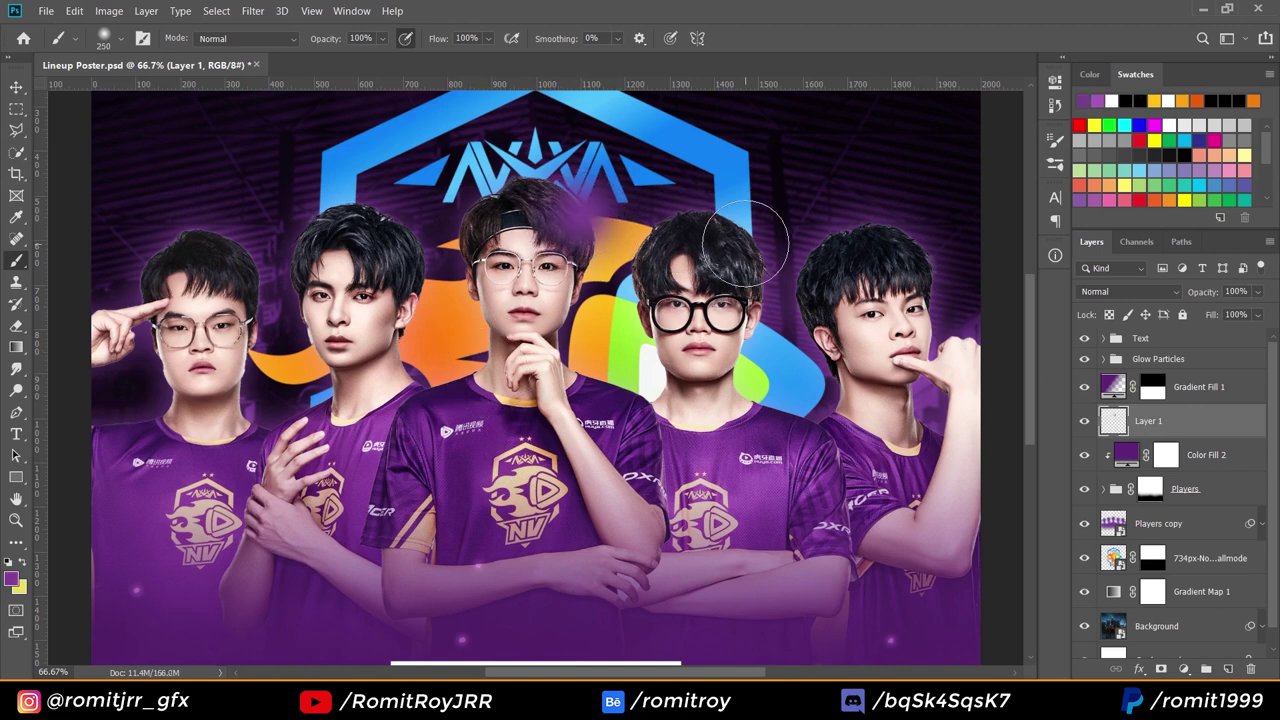
drag(745, 243, 808, 246)
click(920, 255)
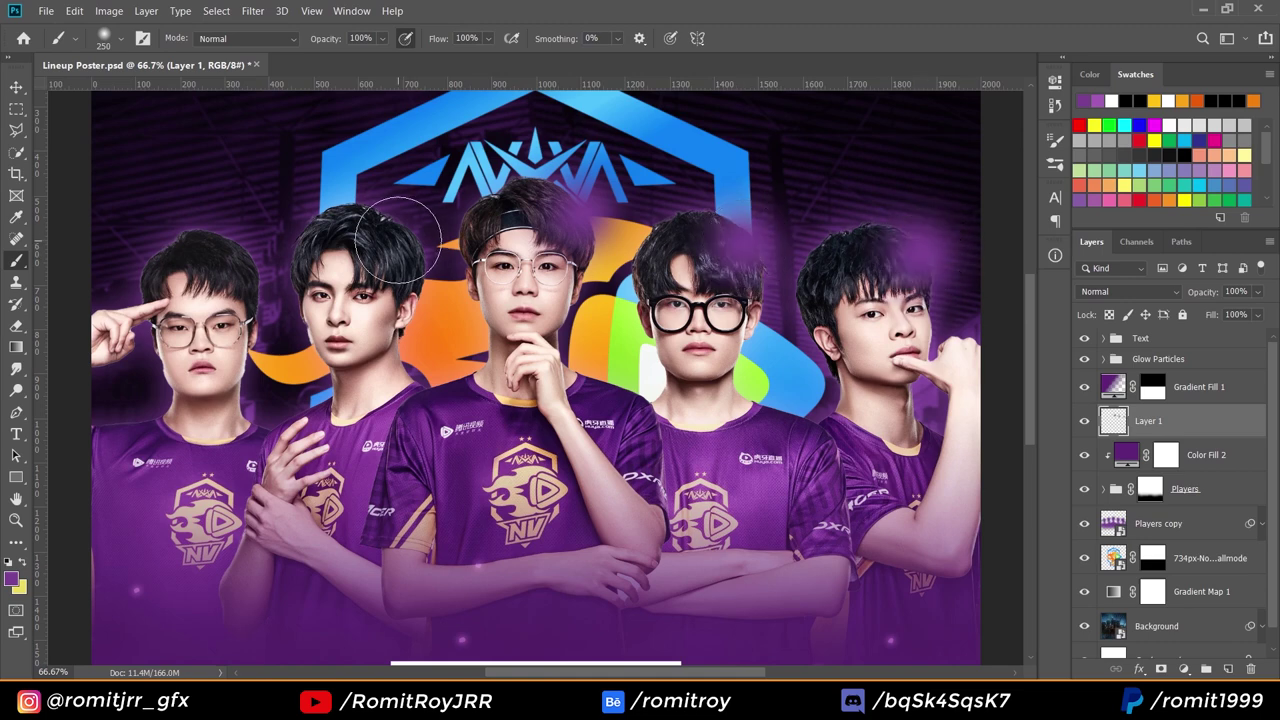
click(398, 240)
click(259, 260)
click(1116, 291)
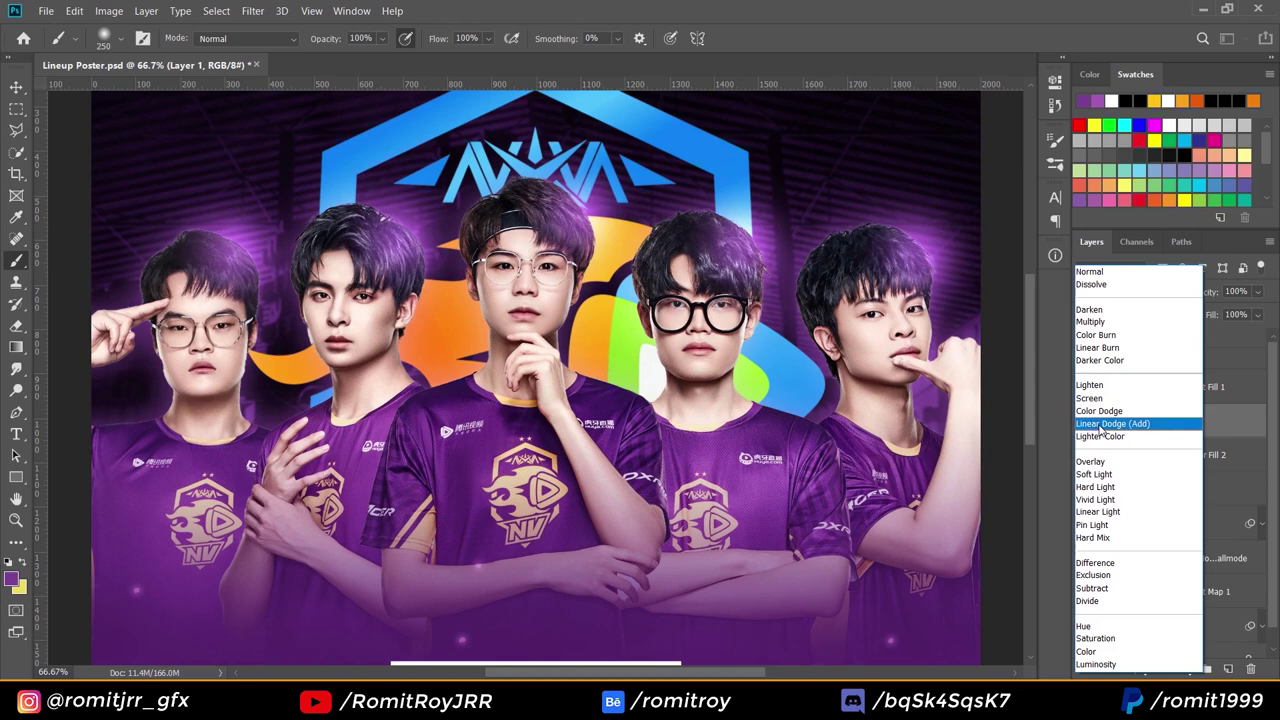
click(1090, 399)
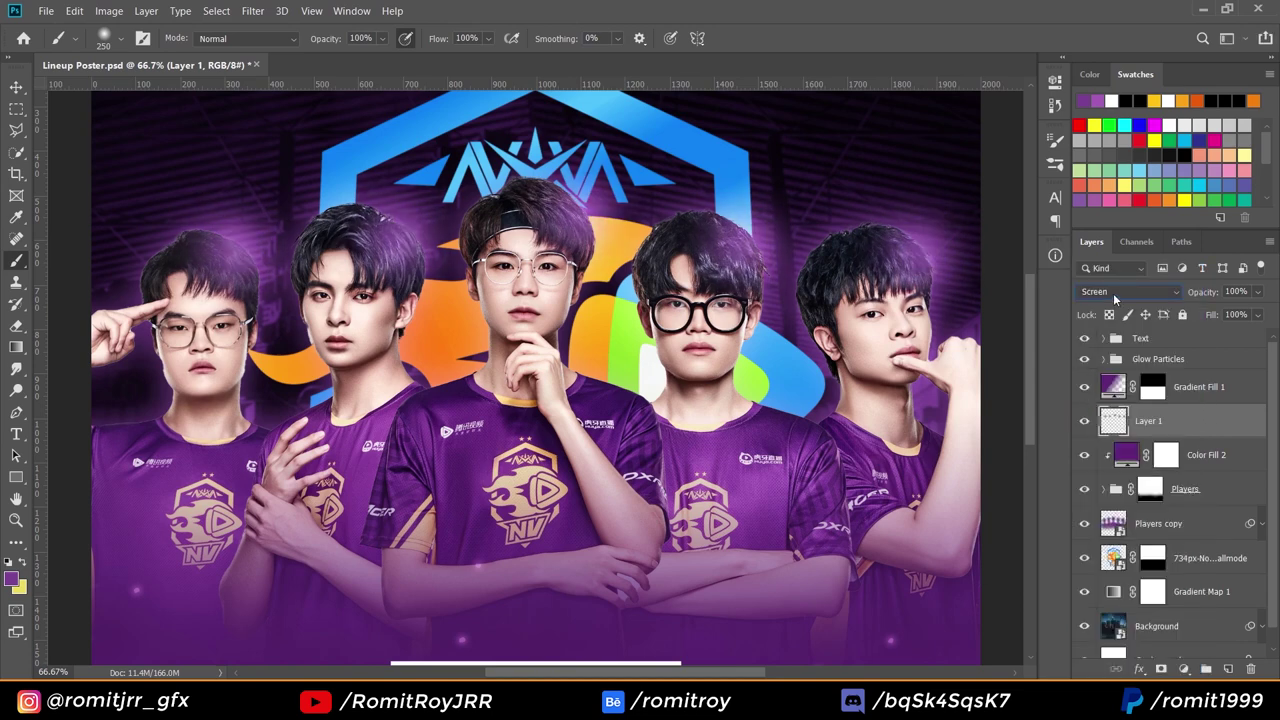
Add a Screen-blended layer above Layer 1 and brush purple glows onto the players' shoulders at size 150.
click(1228, 668)
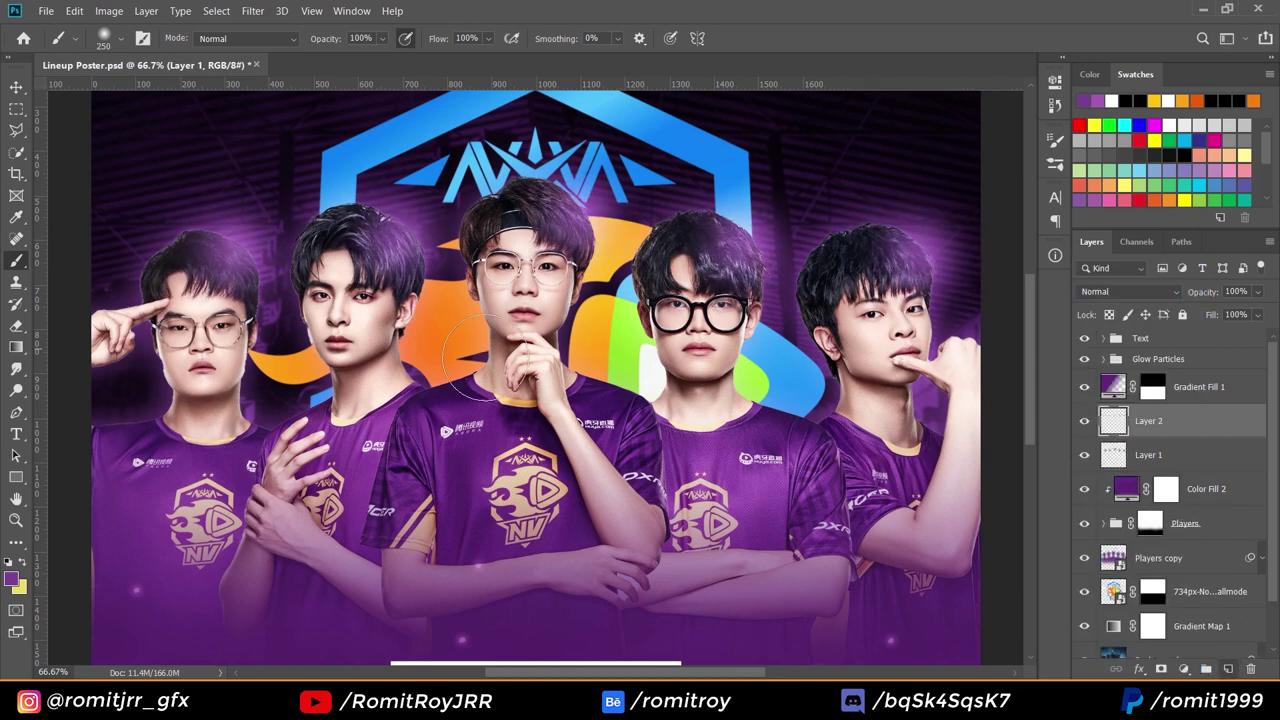
key(bracketleft)
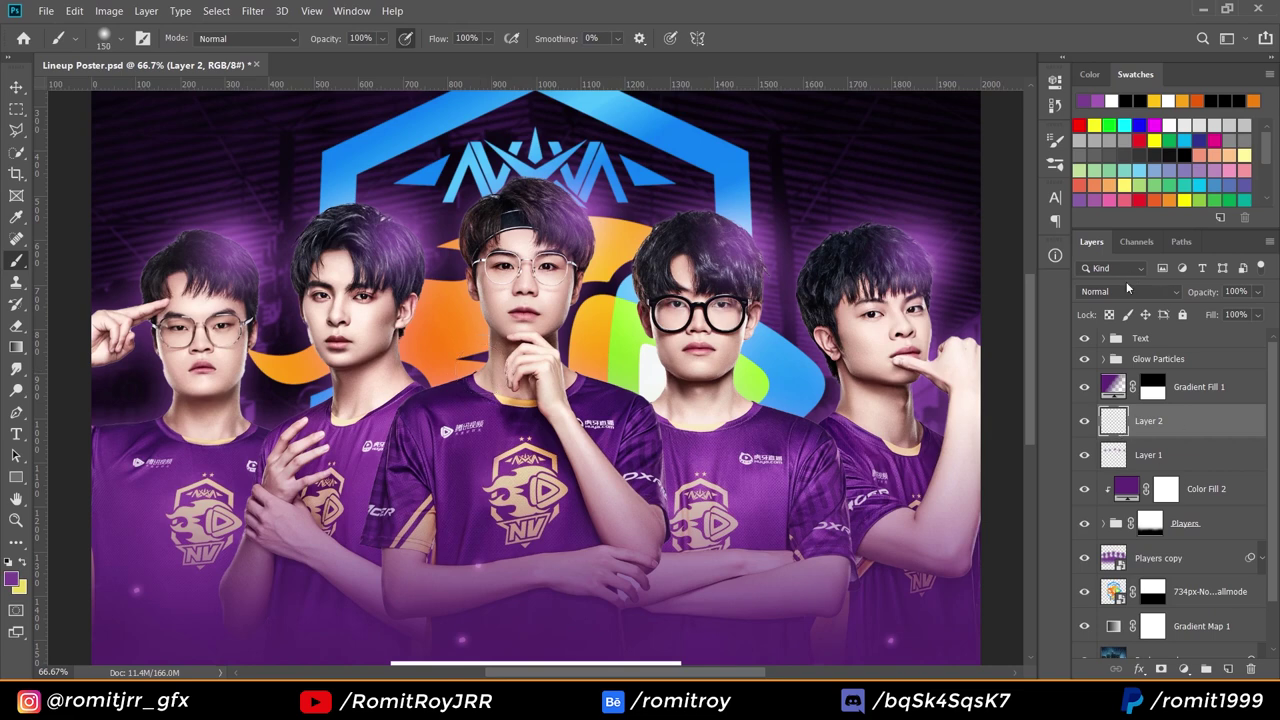
click(1127, 288)
click(1095, 399)
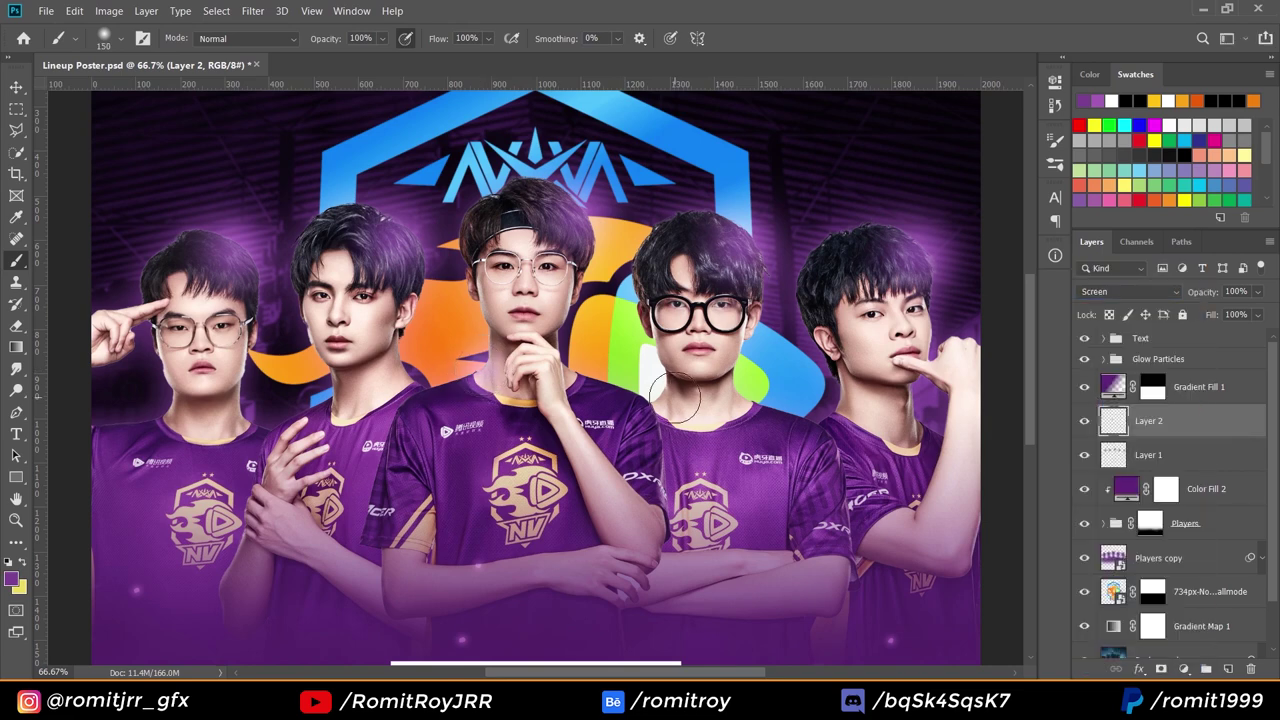
click(161, 421)
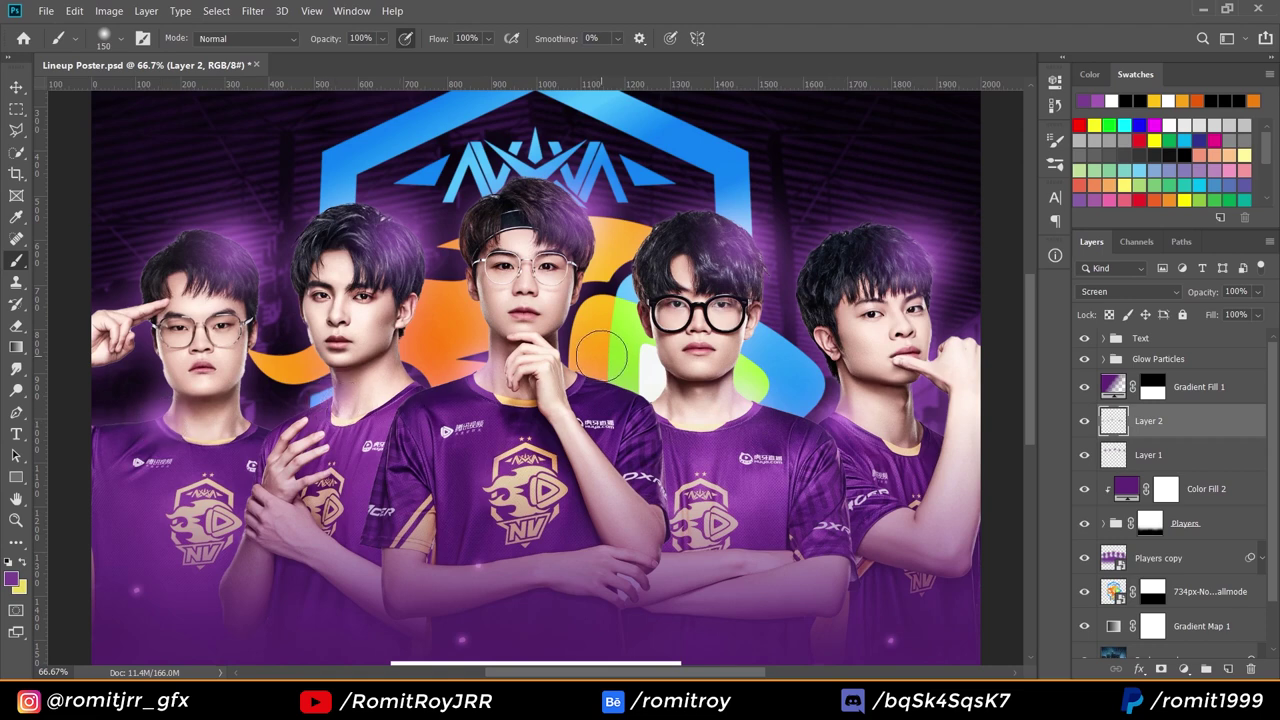
Set Layer 1 and Layer 2 together to Linear Dodge (Add) blending at 90% opacity.
shift+click(1175, 455)
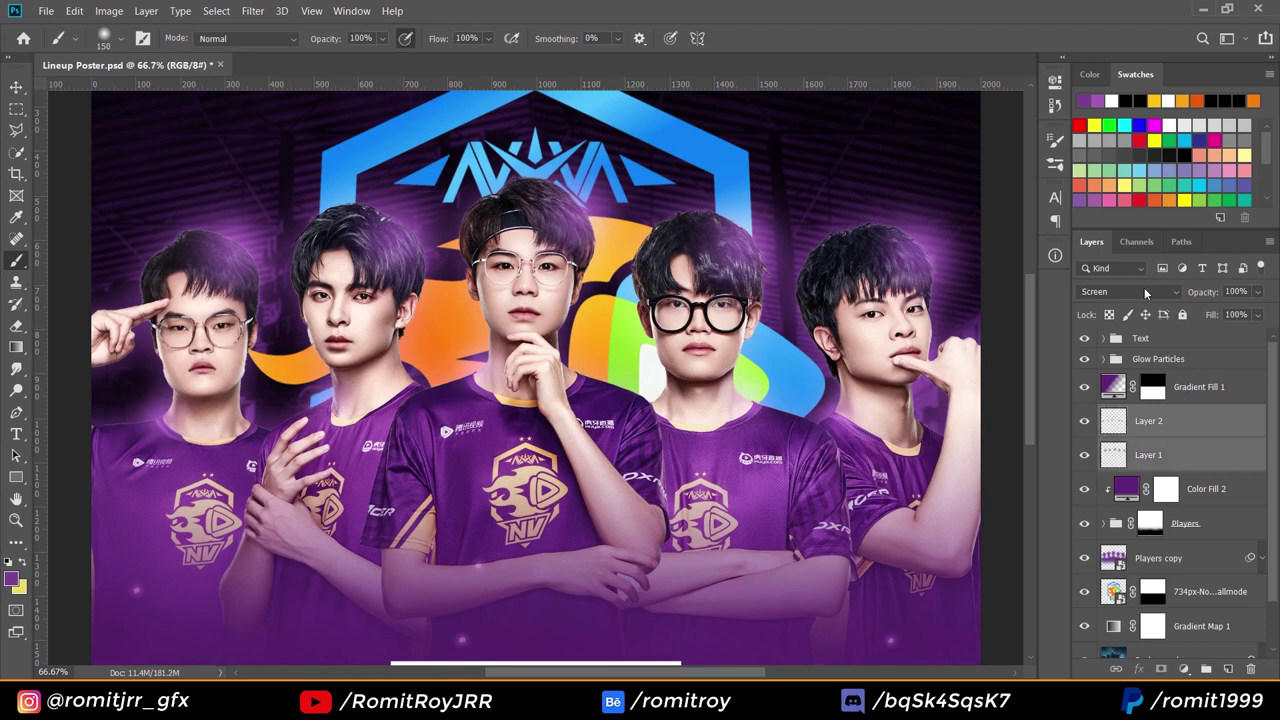
click(1144, 290)
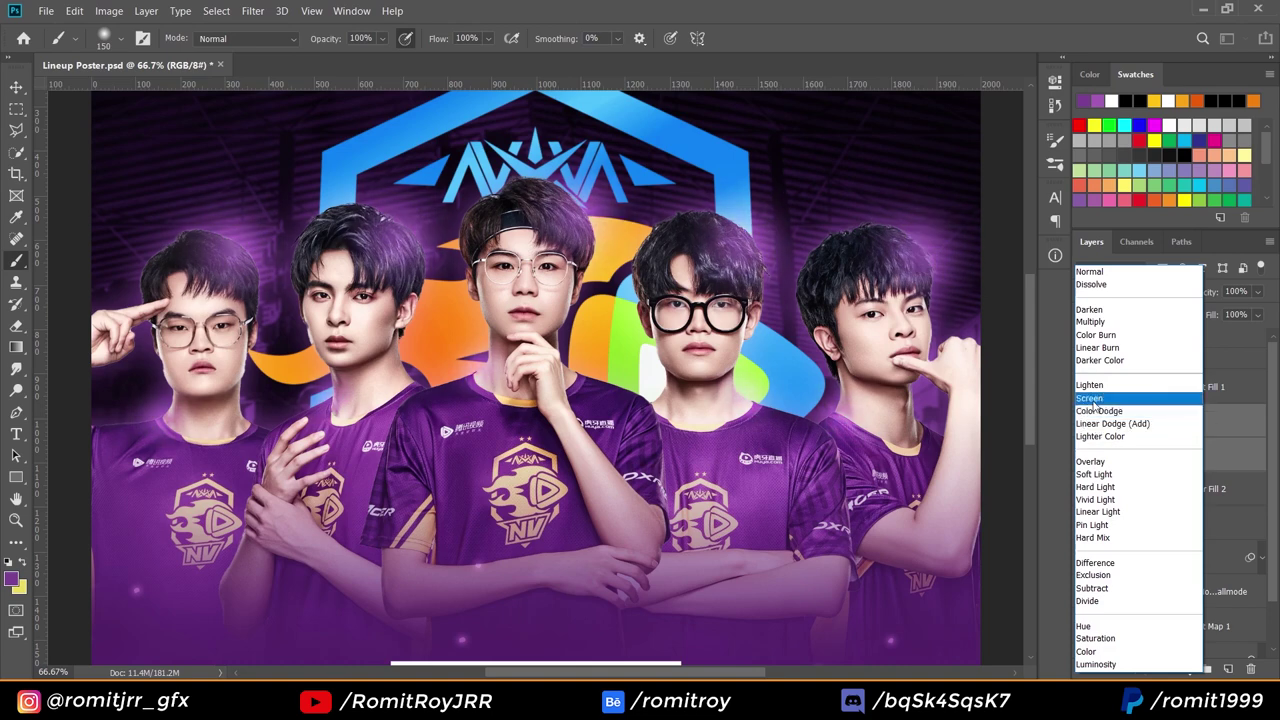
click(1100, 424)
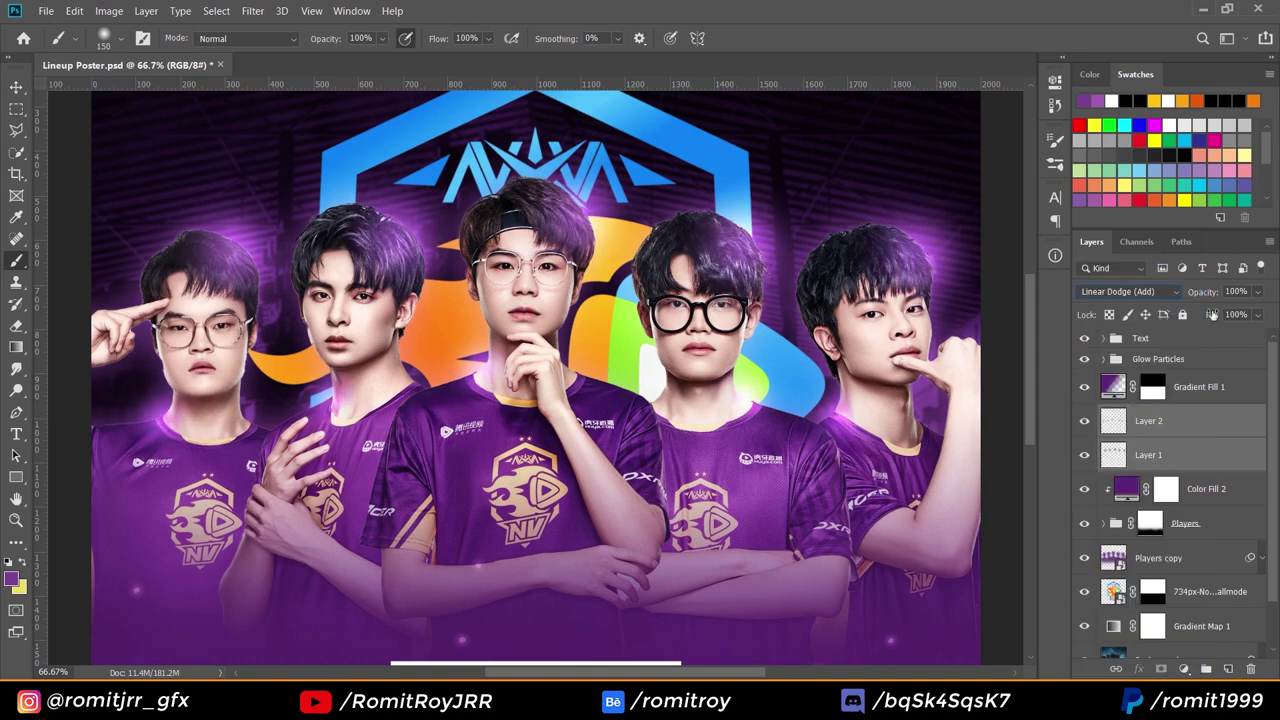
text(75)
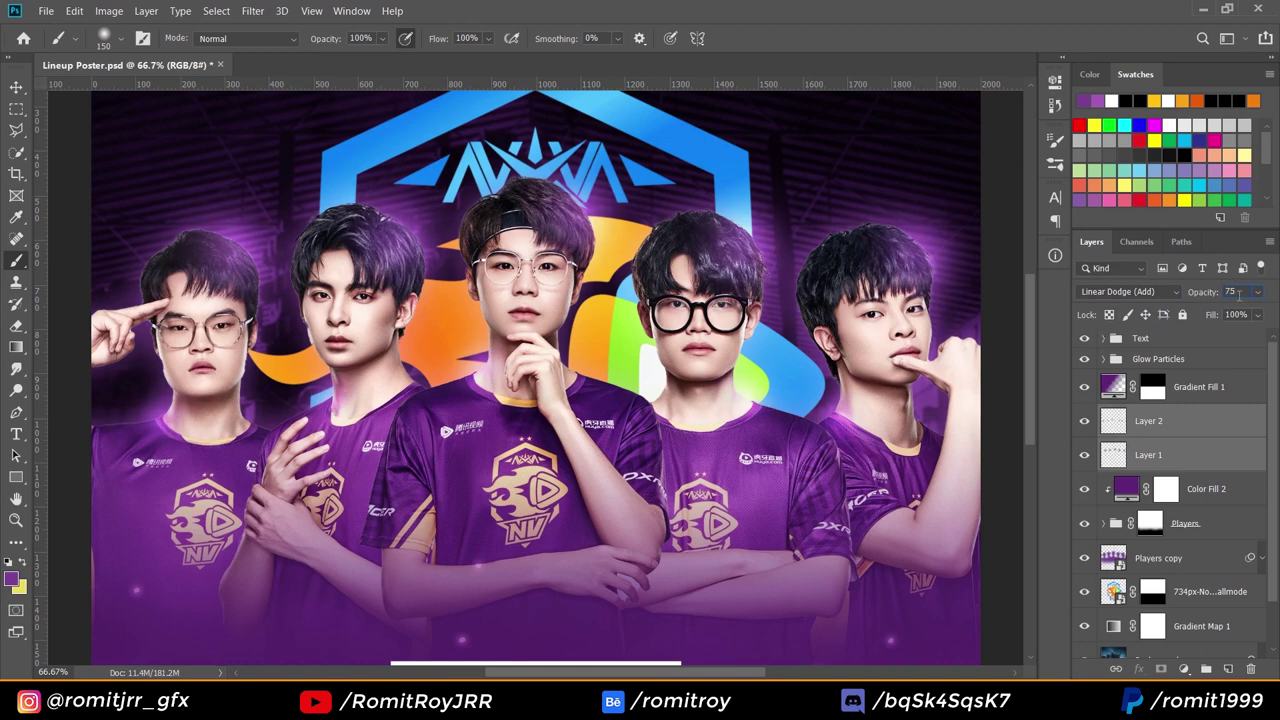
text(90)
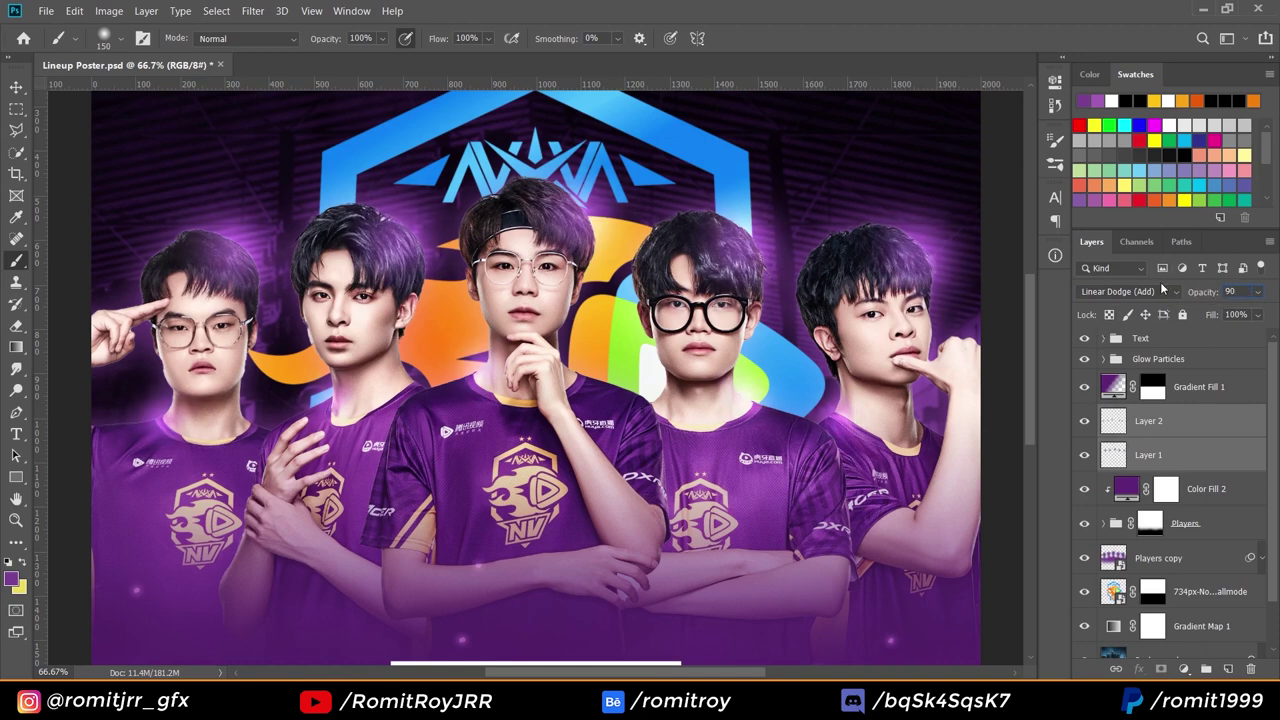
Delete the layer mask of the Nova Esports logo layer and enlarge the logo to about 60.3%.
scroll(431, 338, up, 2)
key(ctrl+minus)
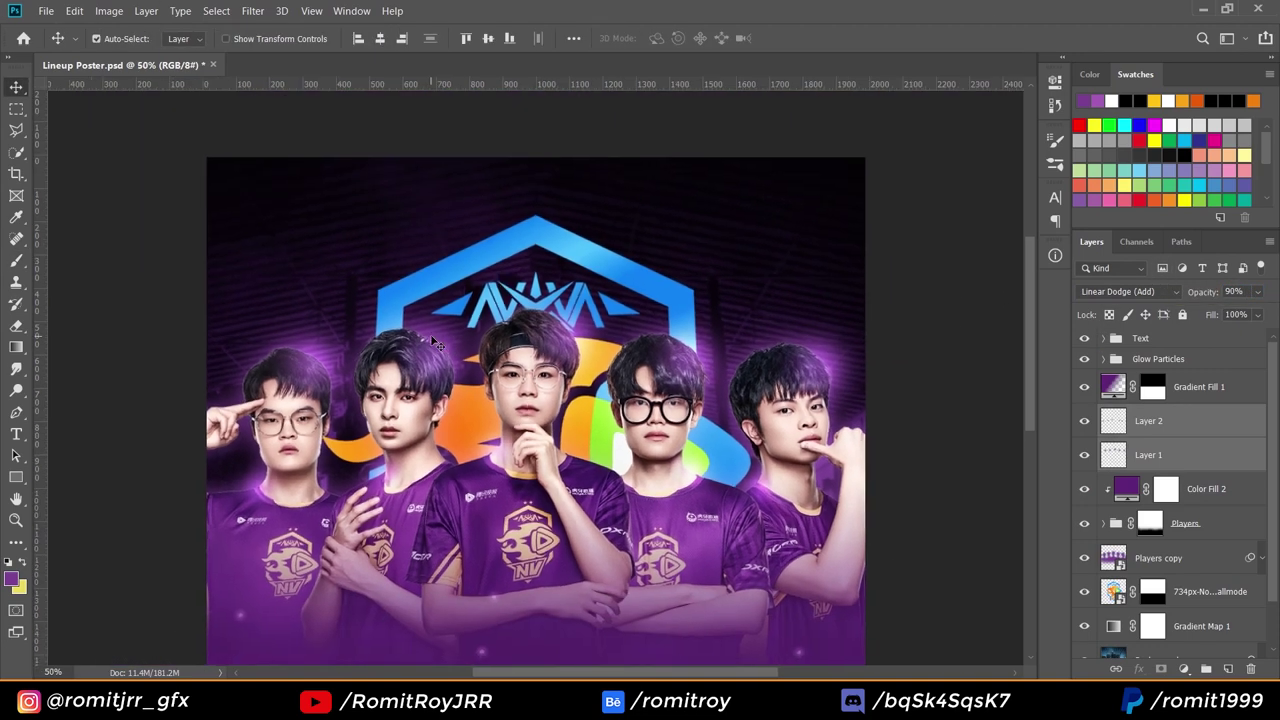
scroll(431, 338, down, 3)
scroll(605, 318, up, 2)
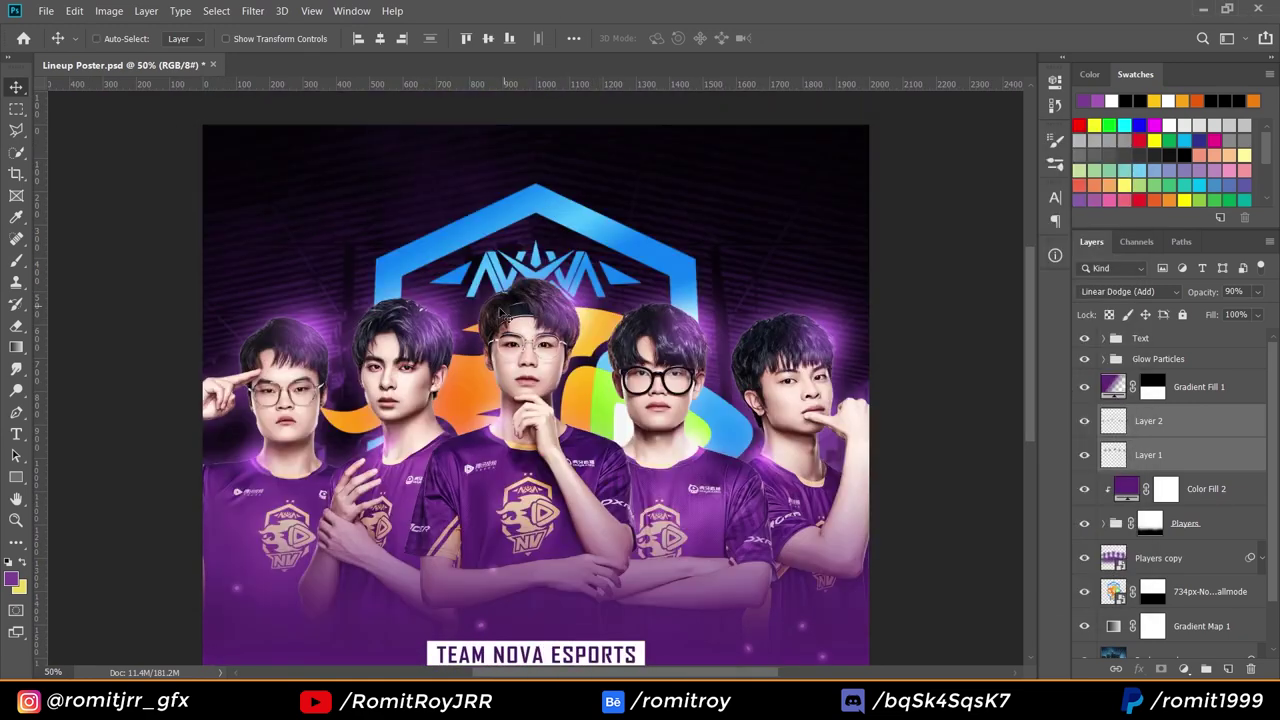
scroll(1152, 532, down, 2)
click(1153, 550)
click(1251, 668)
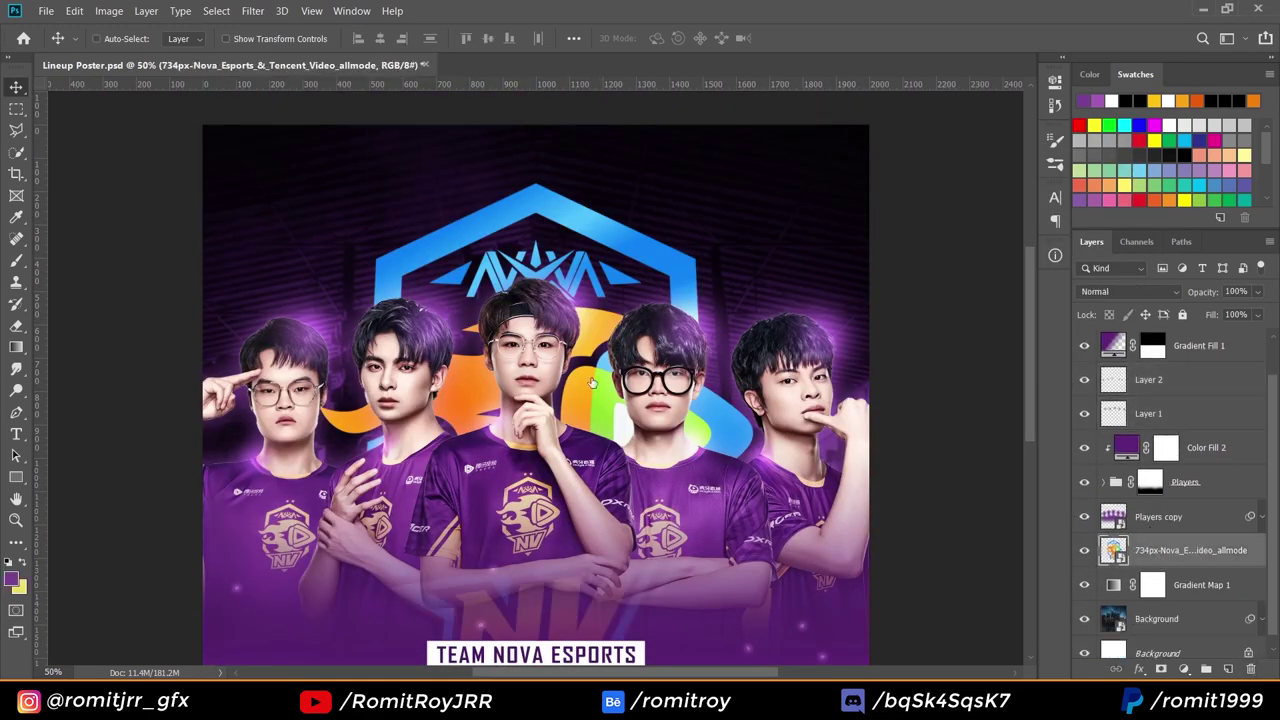
key(ctrl+t)
drag(527, 184, 521, 149)
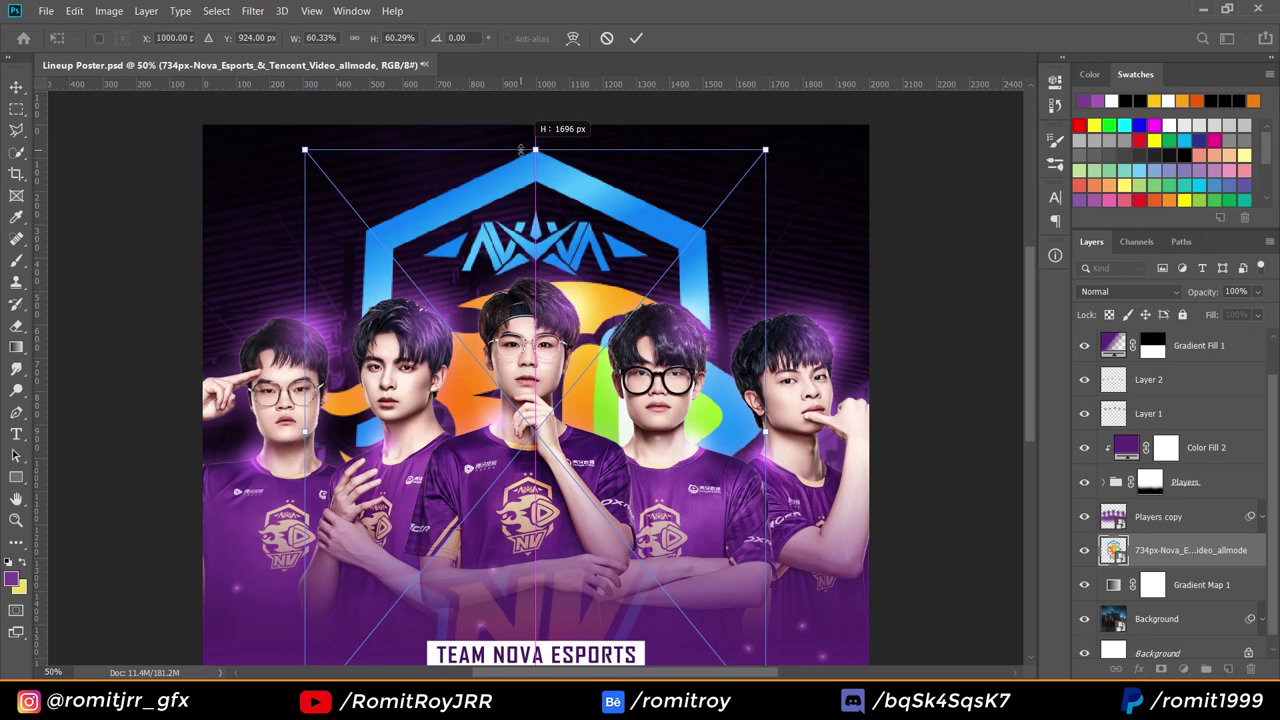
key(Return)
Mask the Nova Esports logo with a rectangular selection of the poster's upper part, hiding the logo's lower portion.
key(ctrl+minus)
key(m)
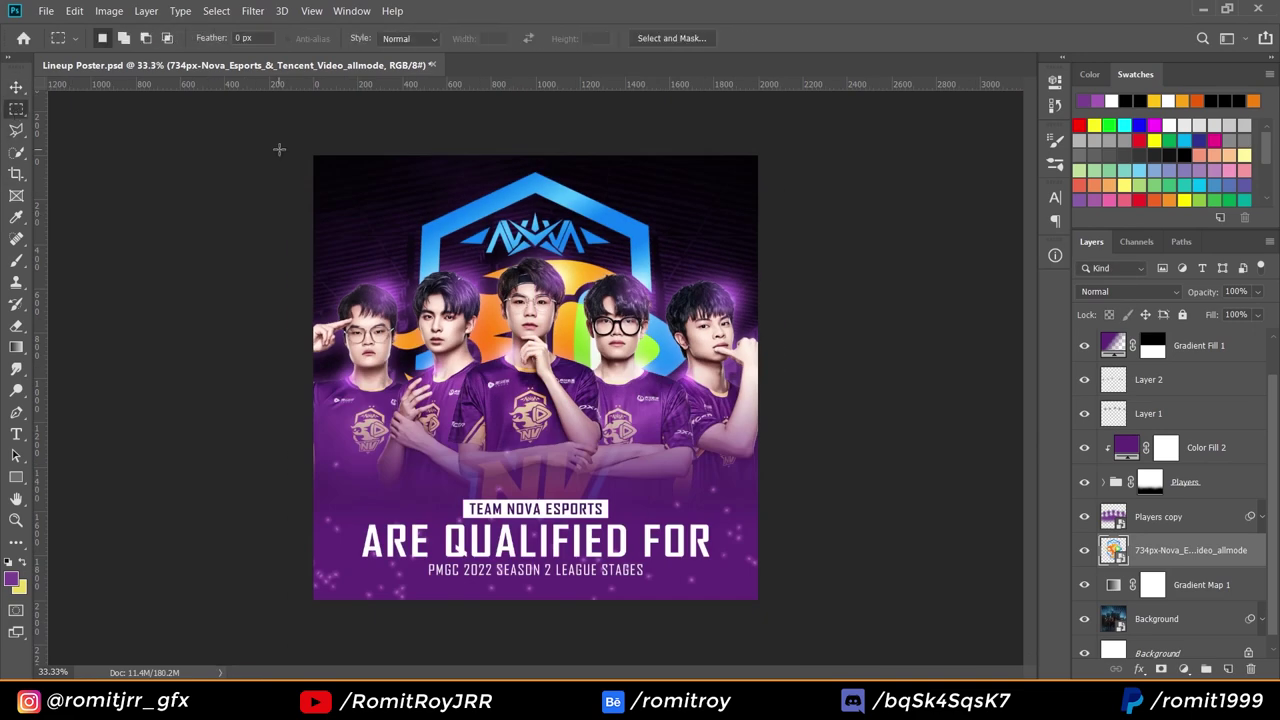
drag(314, 156, 828, 417)
click(1161, 668)
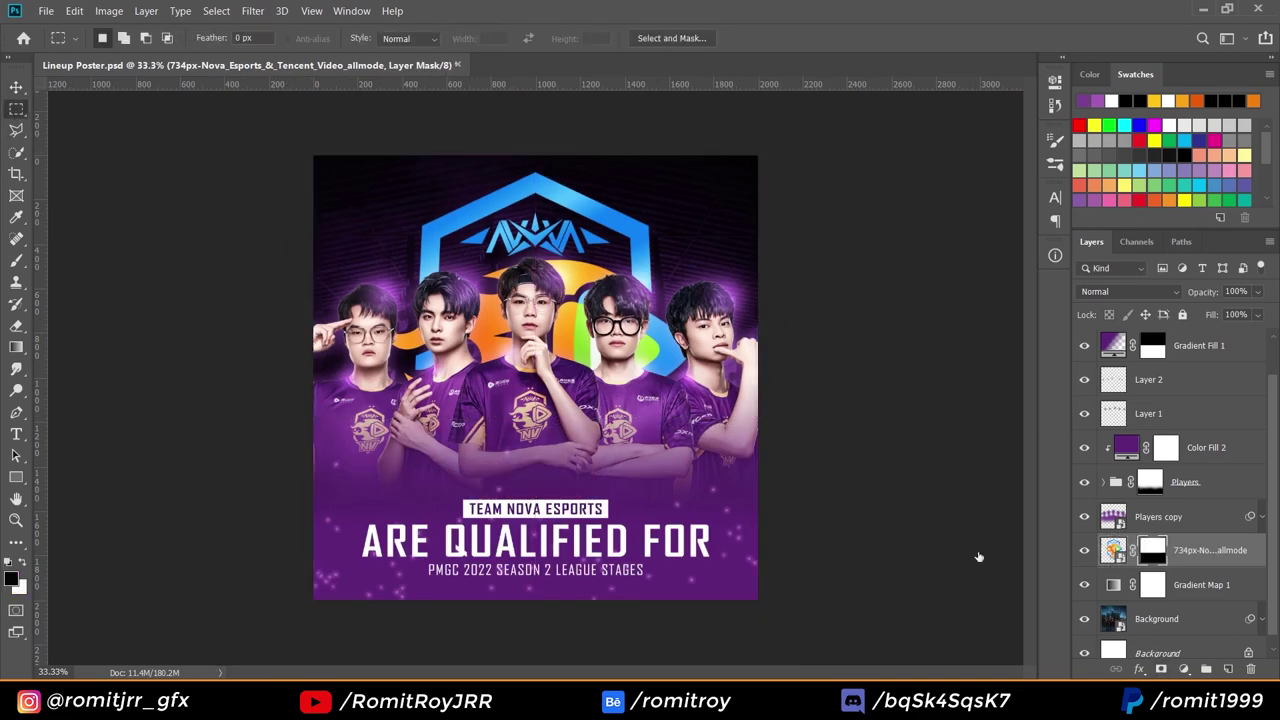
Place the PUBG_Mobile_Global_Championship_lightmode.png logo from the Lineup Poster - NVXQF folder into the poster.
key(alt+Tab)
click(523, 343)
drag(882, 472, 469, 619)
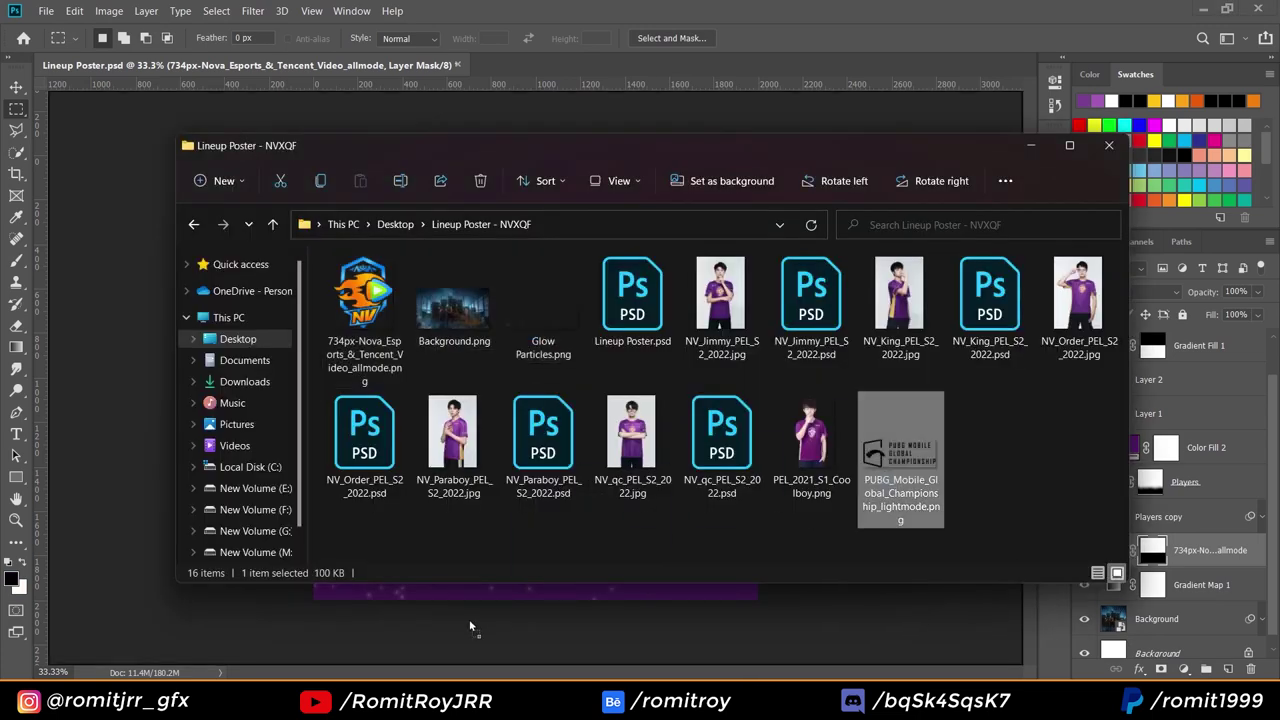
key(Return)
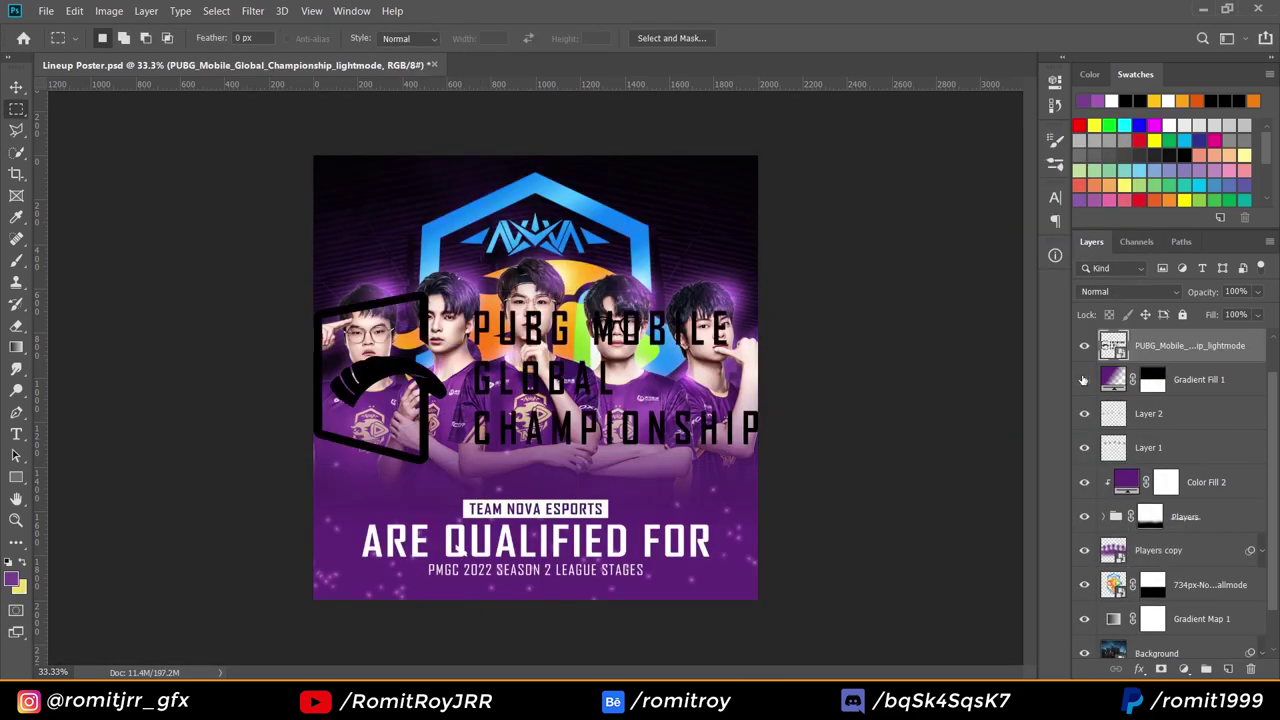
Apply a white (ffffff) Color Overlay to the PUBG Mobile Global Championship logo layer.
click(1173, 388)
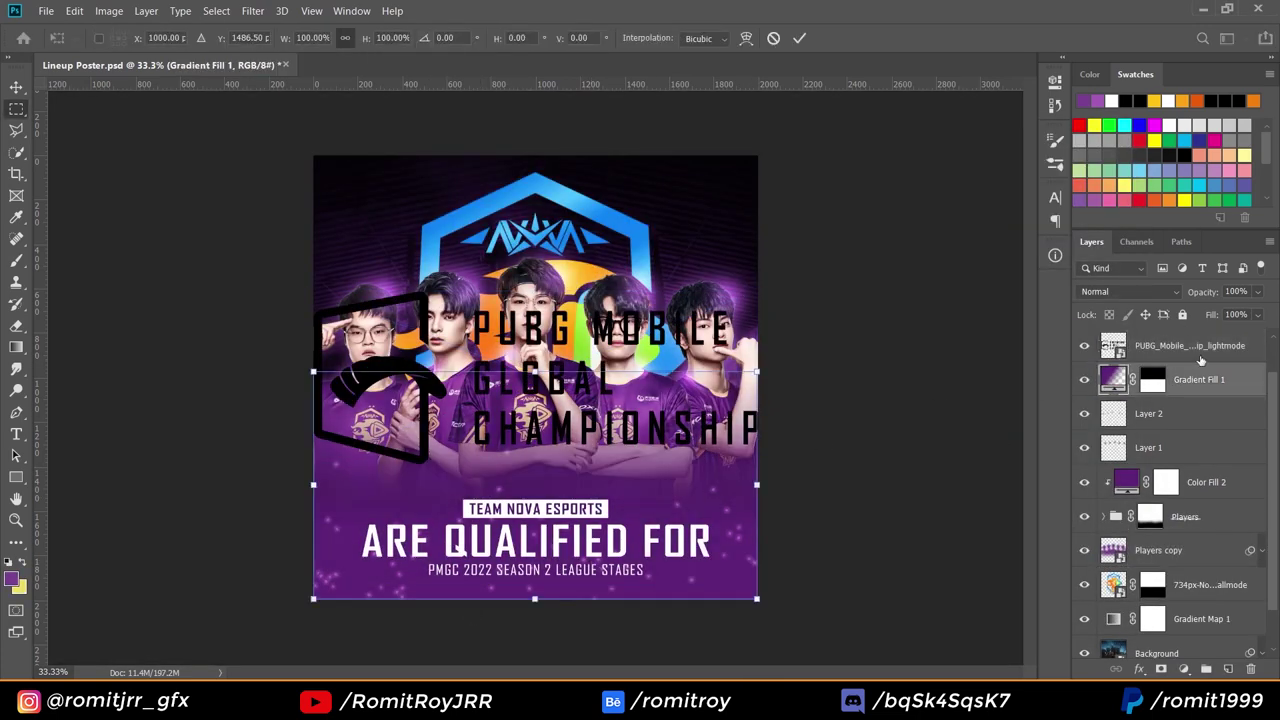
right_click(1190, 346)
click(1005, 8)
click(714, 500)
click(1023, 337)
click(657, 283)
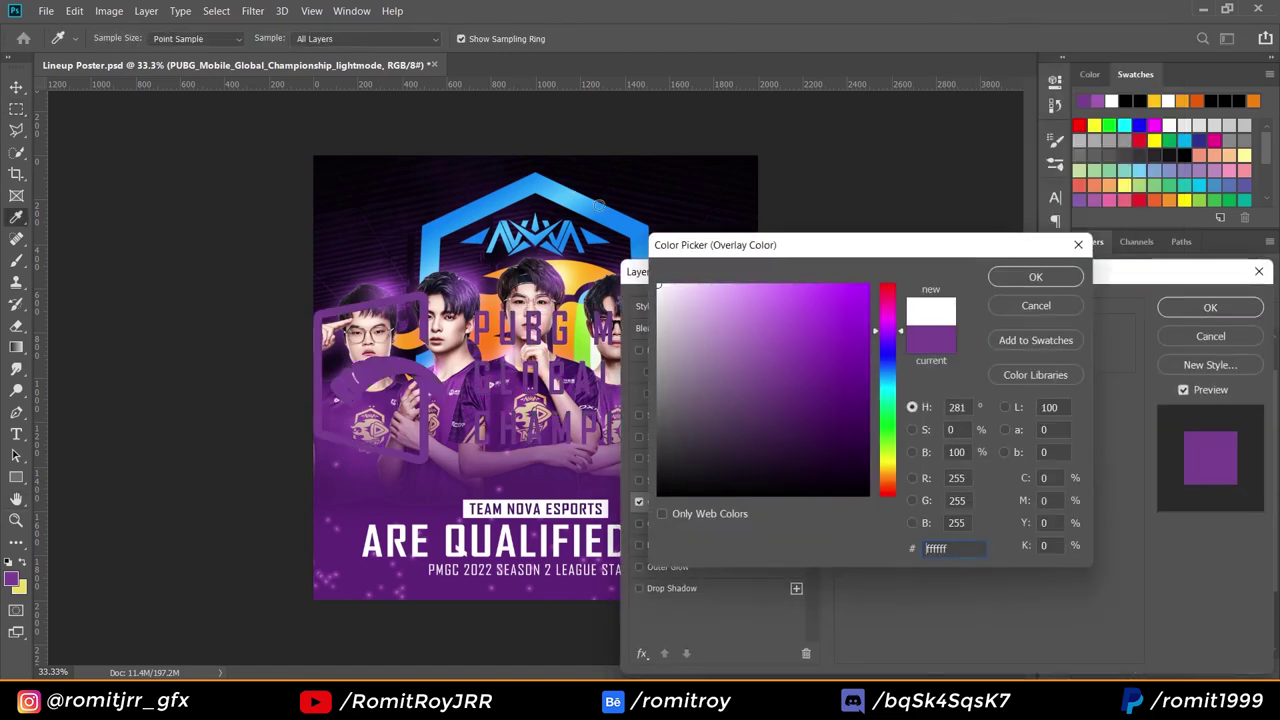
click(1035, 277)
click(1208, 308)
Shrink the championship logo to about 1.54% and move it into the poster's upper-left corner.
key(ctrl+t)
drag(757, 463, 372, 314)
key(Return)
key(ctrl+plus)
key(ctrl+plus)
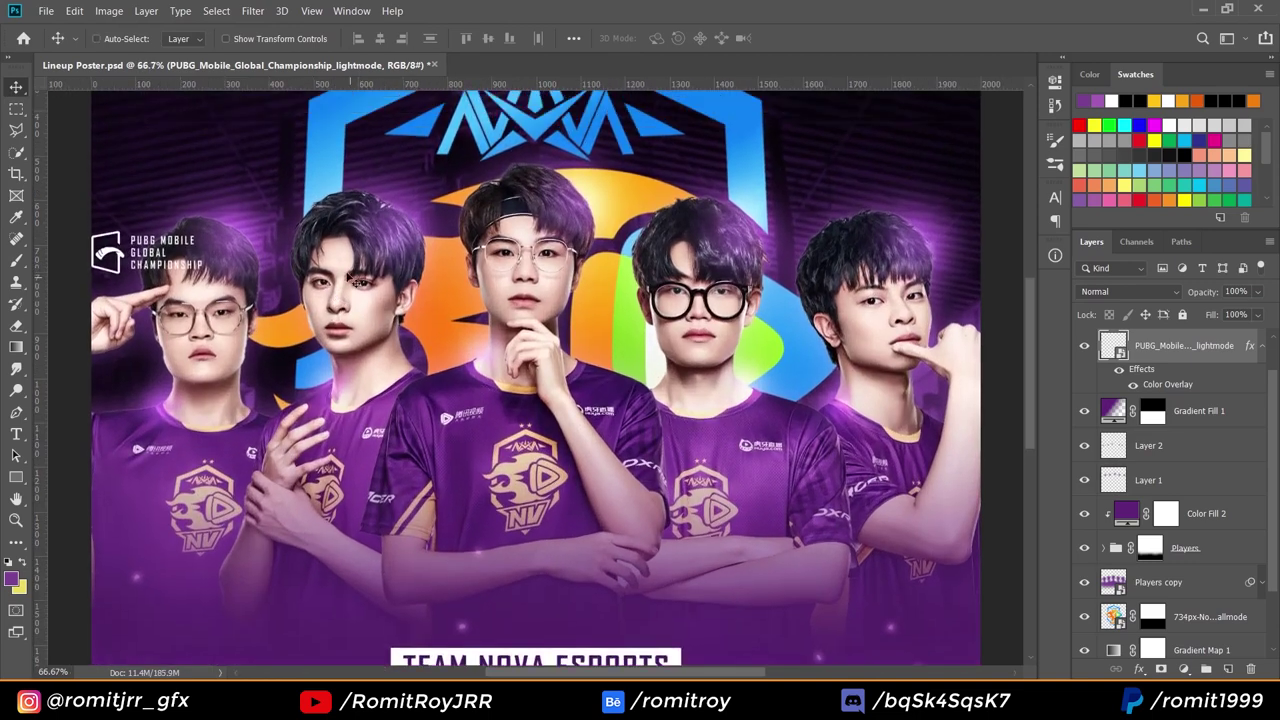
scroll(160, 300, up, 2)
drag(156, 360, 159, 160)
scroll(159, 165, up, 2)
drag(149, 262, 166, 221)
Enlarge the championship logo to about 1.84% and nudge it slightly upward.
key(ctrl+t)
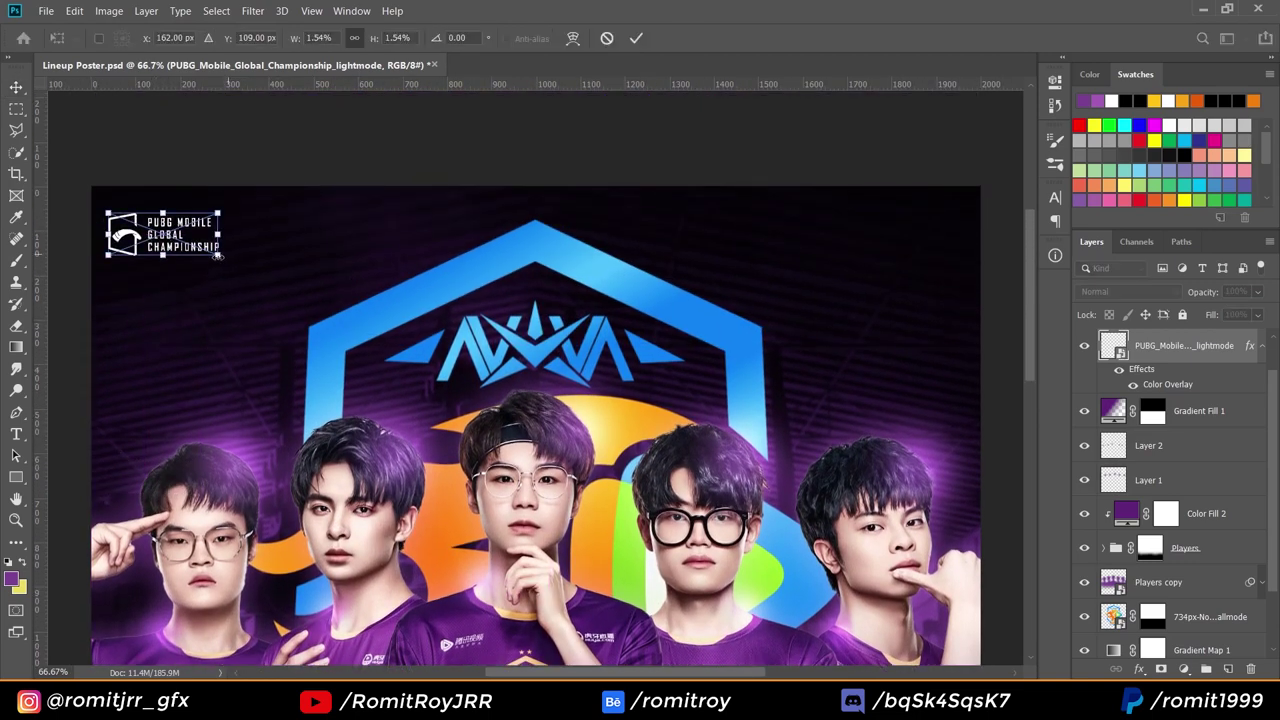
drag(220, 256, 239, 263)
key(Up)
key(Up)
key(Up)
key(Up)
key(Up)
key(Up)
key(Up)
key(Up)
key(Up)
key(Up)
key(Up)
key(Up)
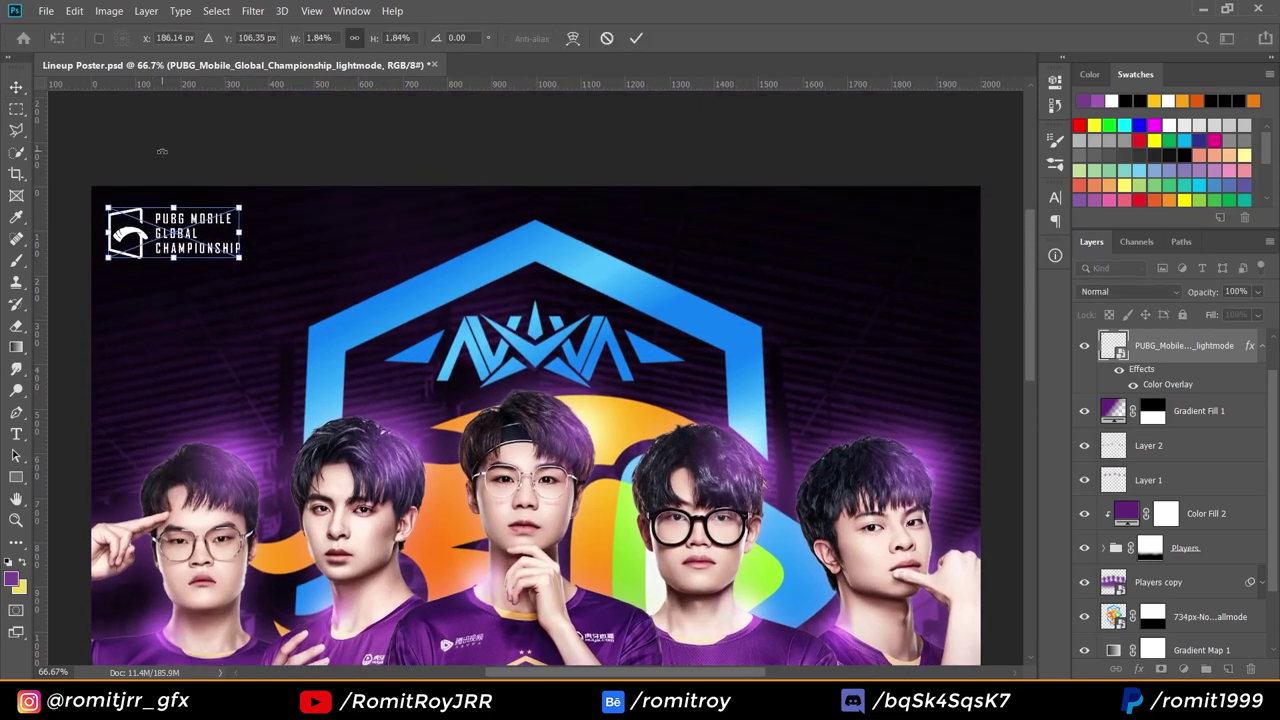
key(Return)
Scale the championship logo down slightly, keeping its upper-left corner in place.
key(ctrl+t)
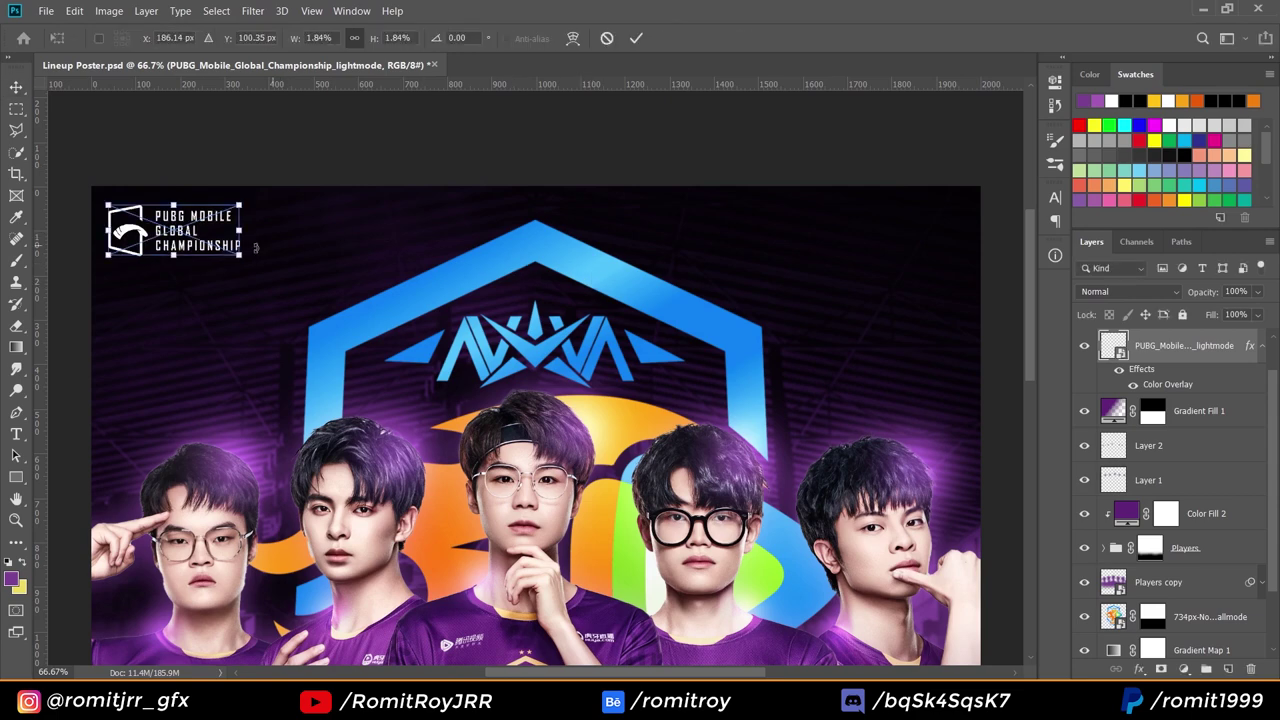
drag(239, 255, 222, 248)
key(Return)
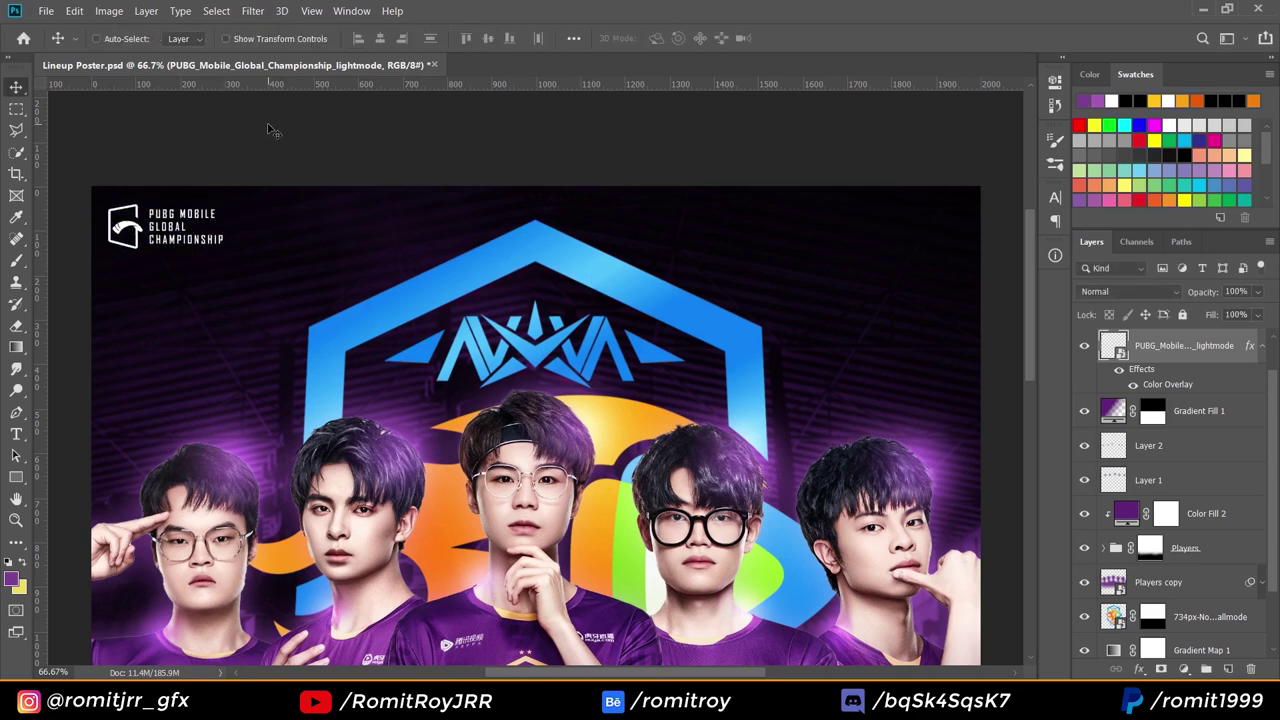
Place the PUBG Mobile Esports Logo file and shrink it into the poster's upper-right corner.
key(alt+Tab)
drag(987, 457, 922, 508)
key(alt+Tab)
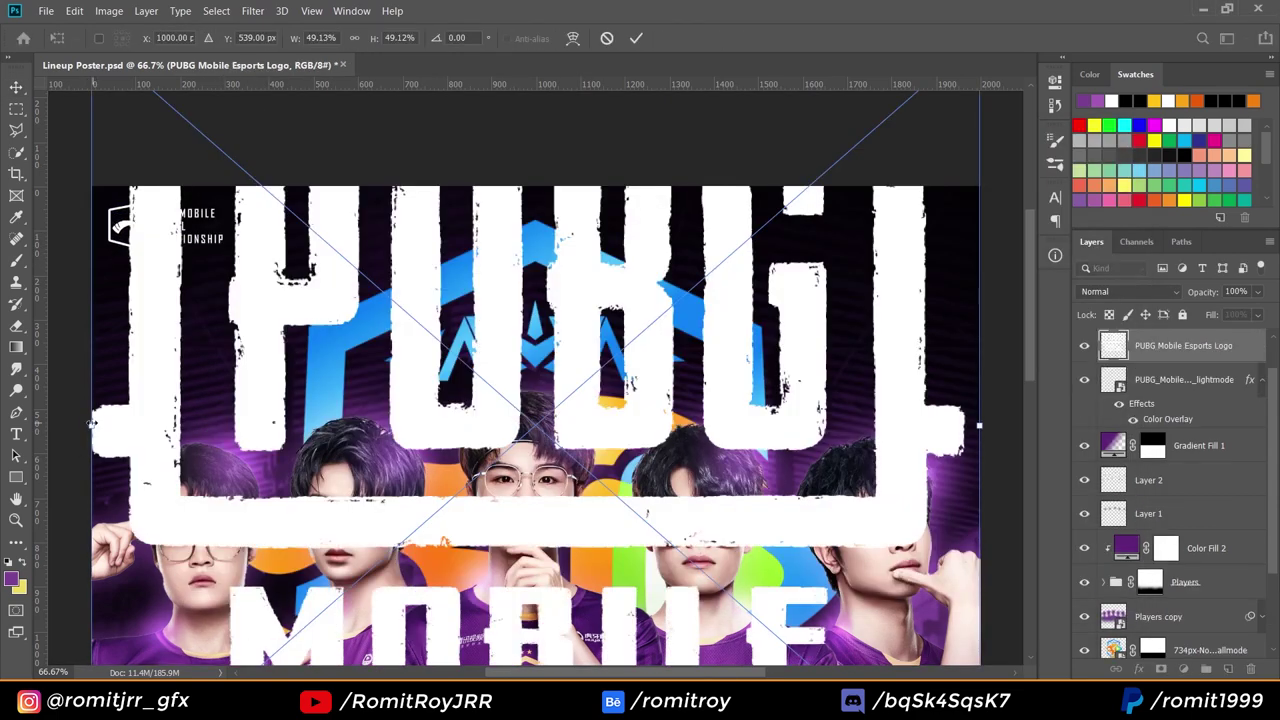
drag(92, 425, 956, 216)
key(Return)
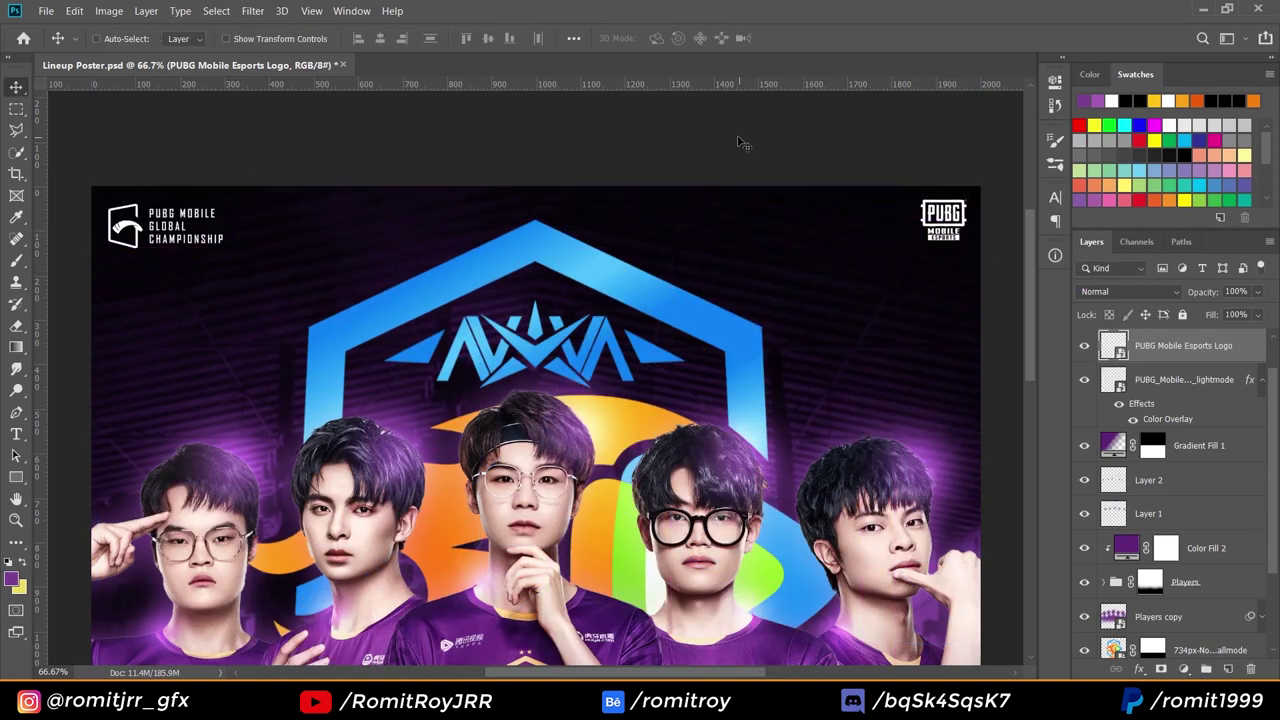
Draw a rectangle about 206 by 48 px above the TEAM NOVA ESPORTS plate and give it a solid white fill.
scroll(737, 150, down, 5)
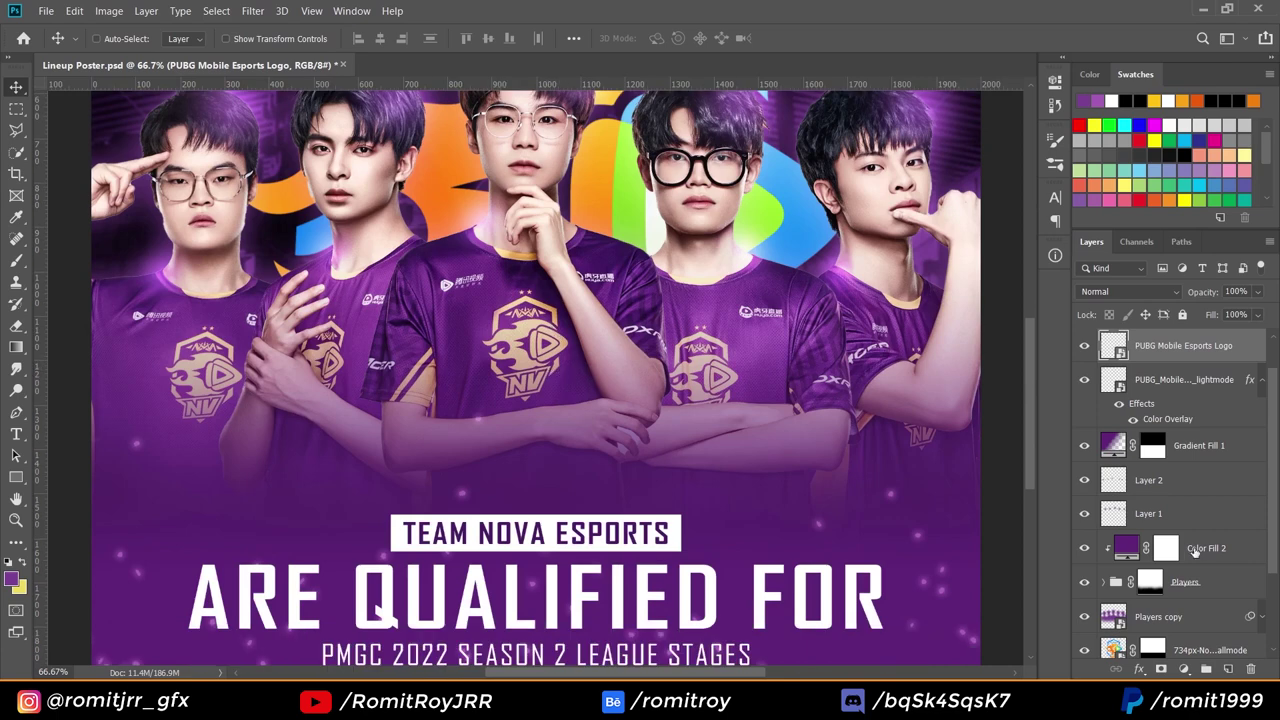
click(16, 477)
drag(486, 470, 577, 490)
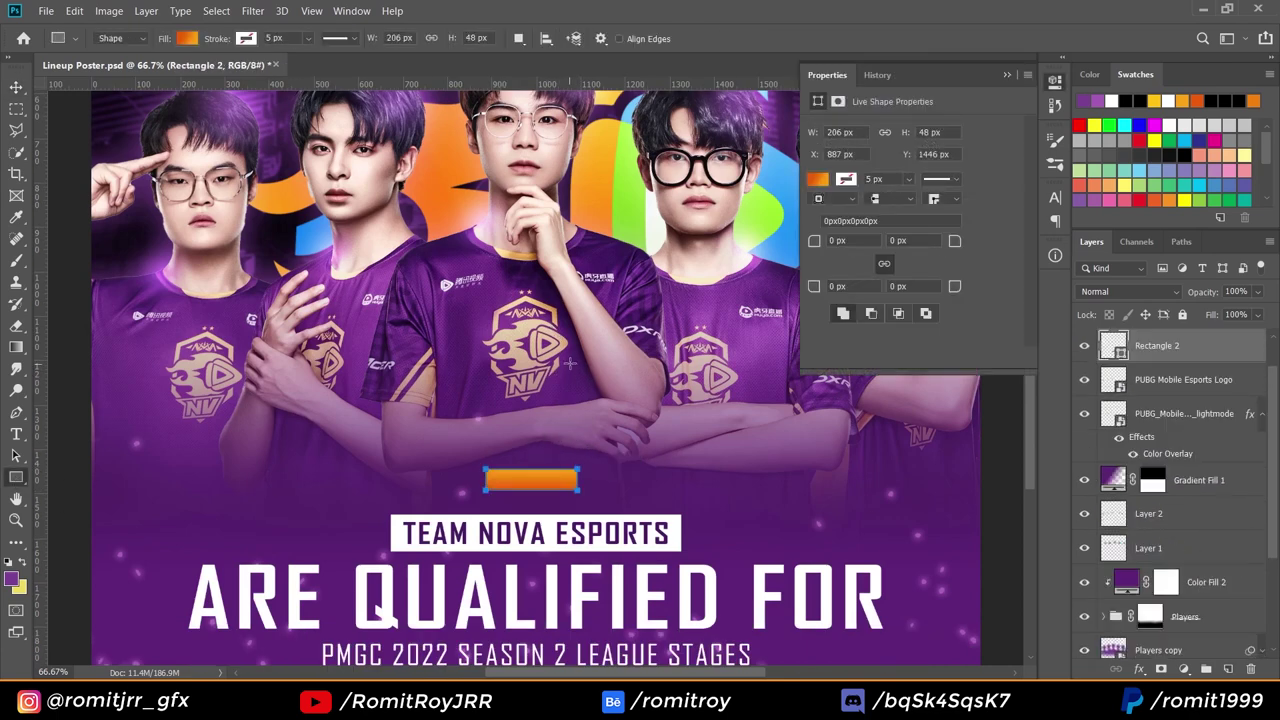
click(1007, 76)
click(187, 38)
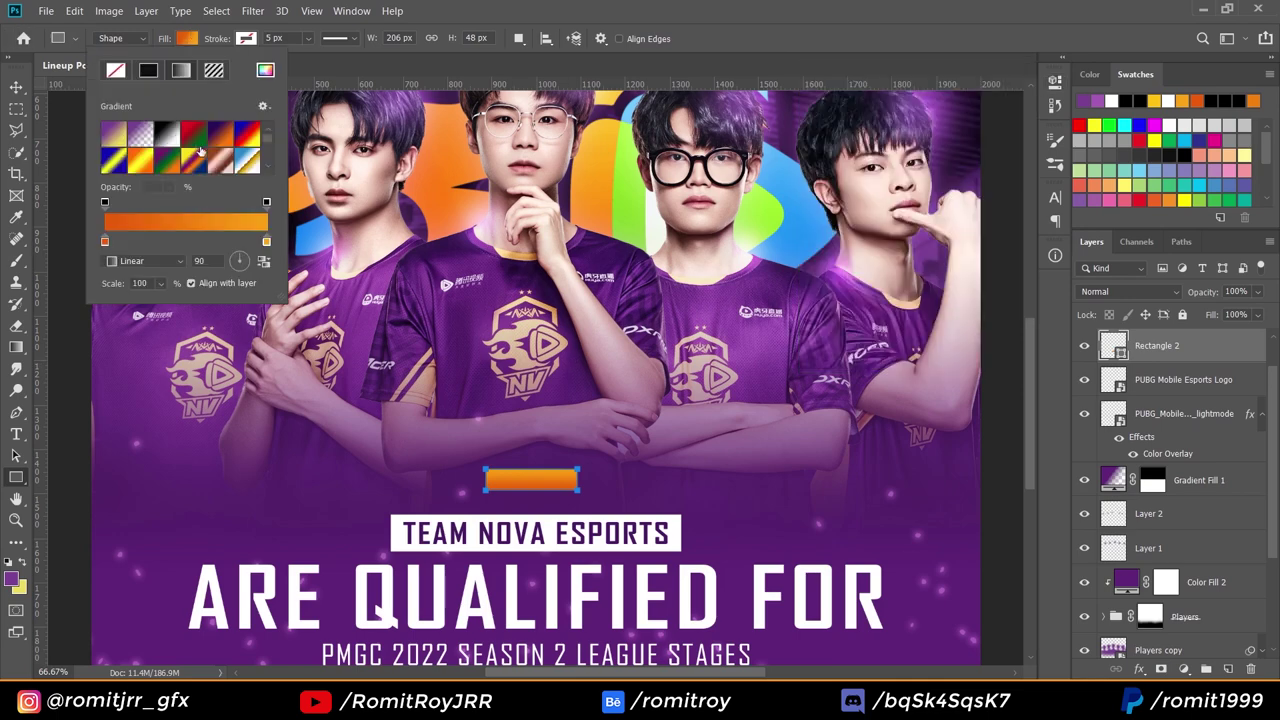
click(148, 70)
click(136, 128)
Add the text JIMMY over the small white rectangle, reusing the TEAM NOVA ESPORTS text style.
click(16, 87)
click(16, 434)
click(500, 532)
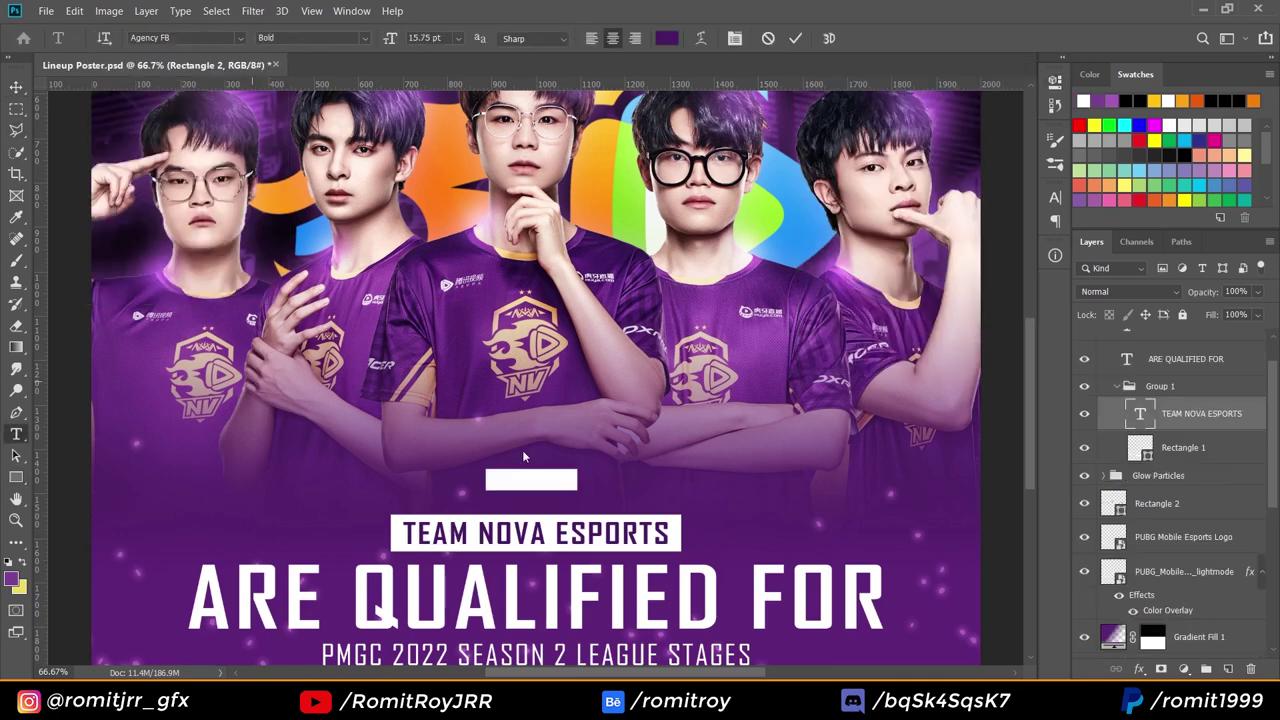
click(510, 480)
click(510, 481)
text(JIMMY)
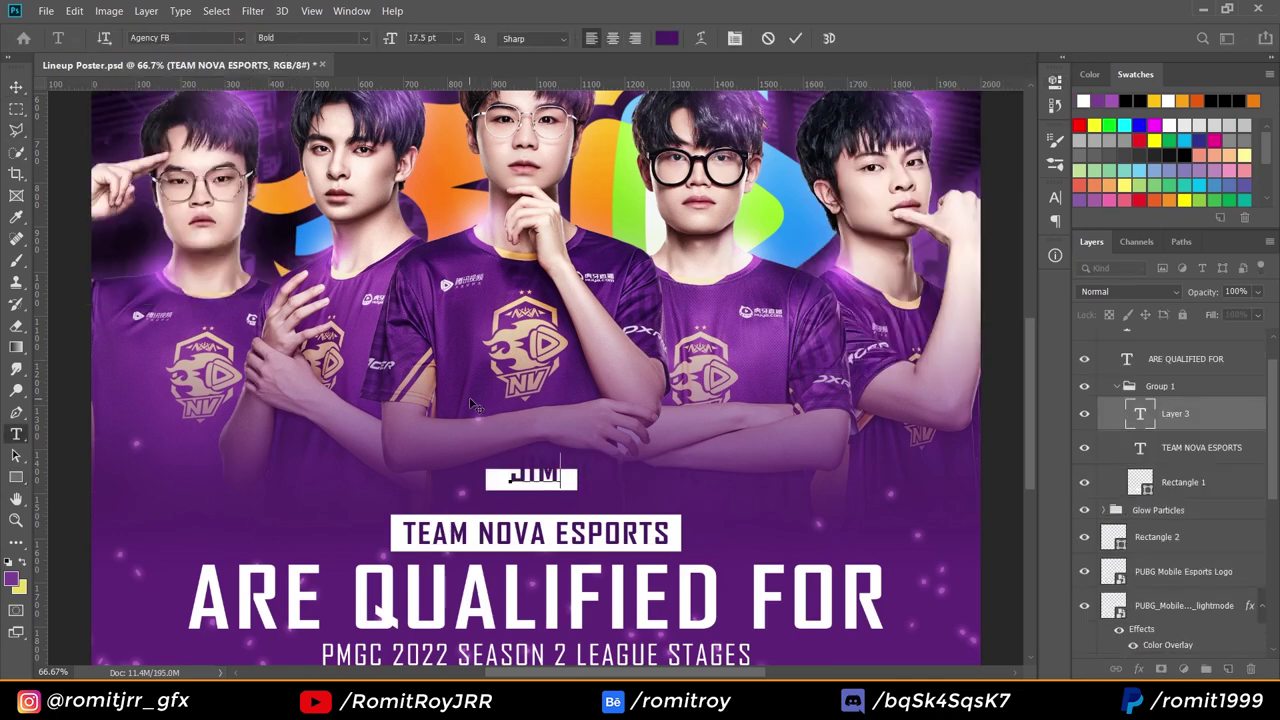
Set the JIMMY text to the Arame Regular font at 10 pt.
text(Arame)
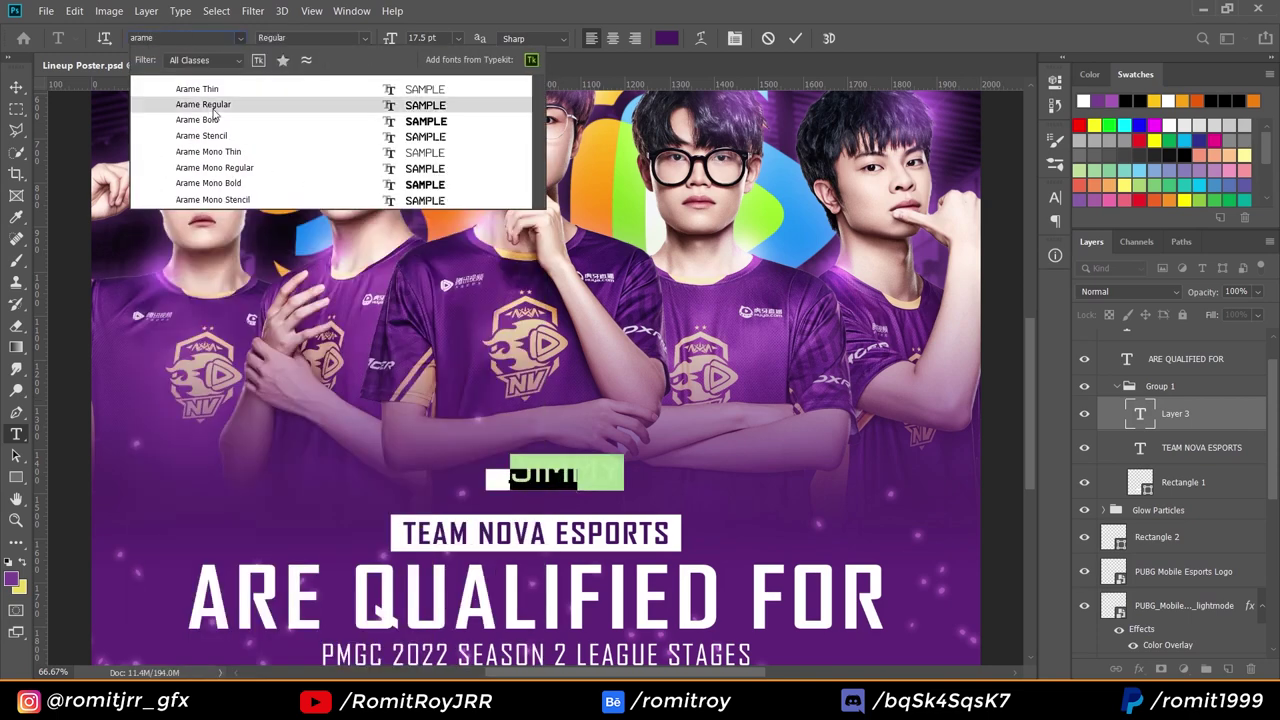
key(Return)
text(10)
key(Return)
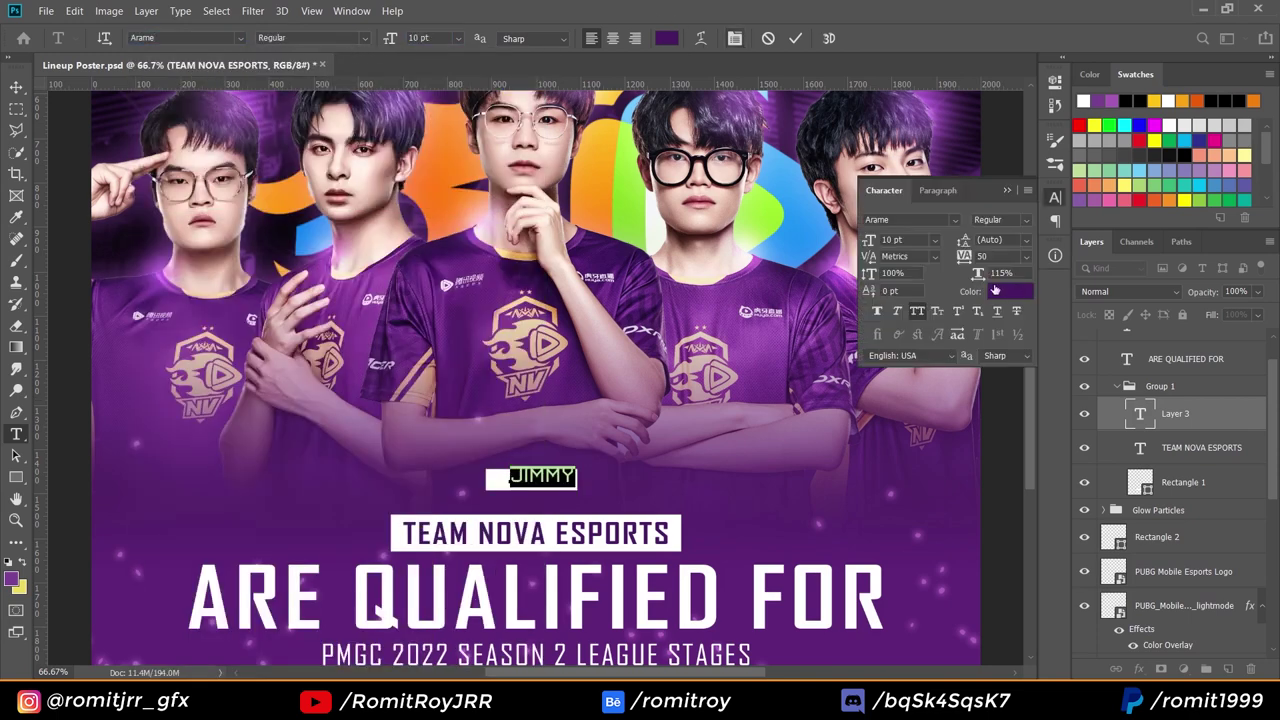
Make the JIMMY text Bold with adjusted letter tracking and position it inside the white rectangle.
click(734, 38)
click(1026, 256)
click(1005, 442)
click(1008, 190)
click(364, 38)
click(305, 81)
click(16, 87)
drag(612, 377, 600, 380)
Try 12.5 pt for the JIMMY text, settle on 12 pt, and recentre it on the white rectangle.
key(ctrl+plus)
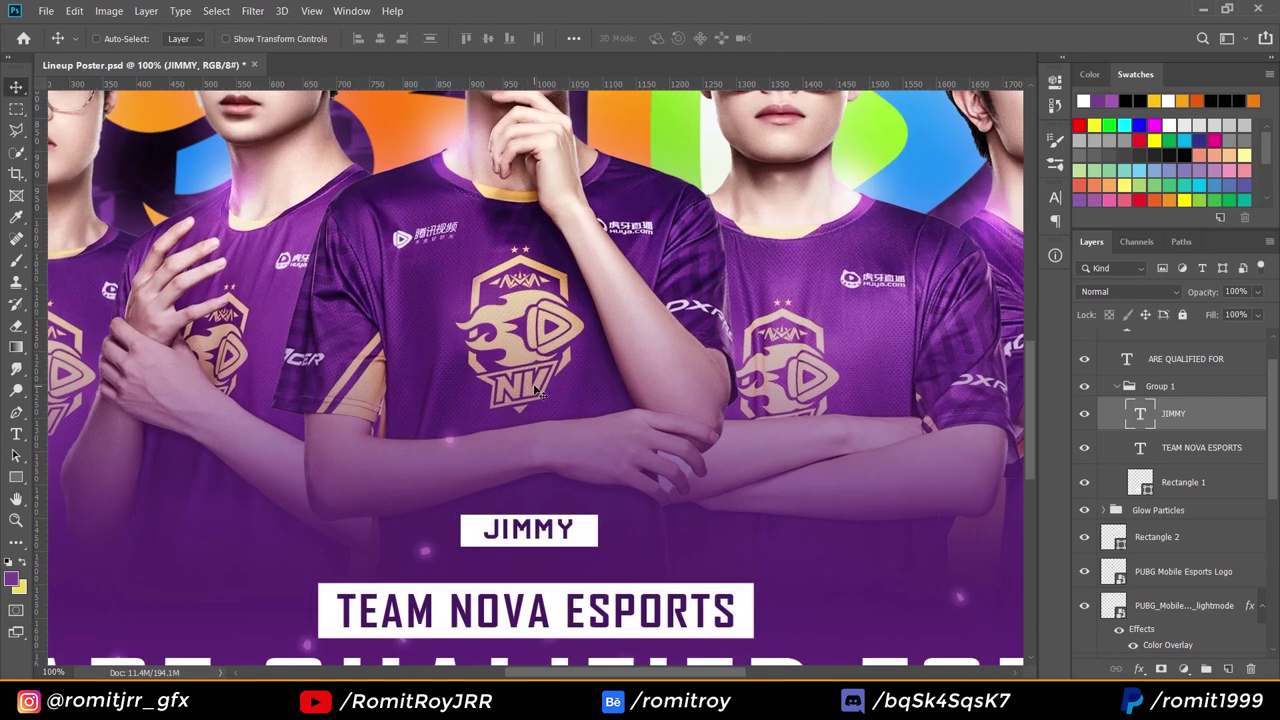
scroll(534, 390, down, 3)
click(16, 434)
double_click(528, 424)
click(391, 38)
text(12.5)
key(Return)
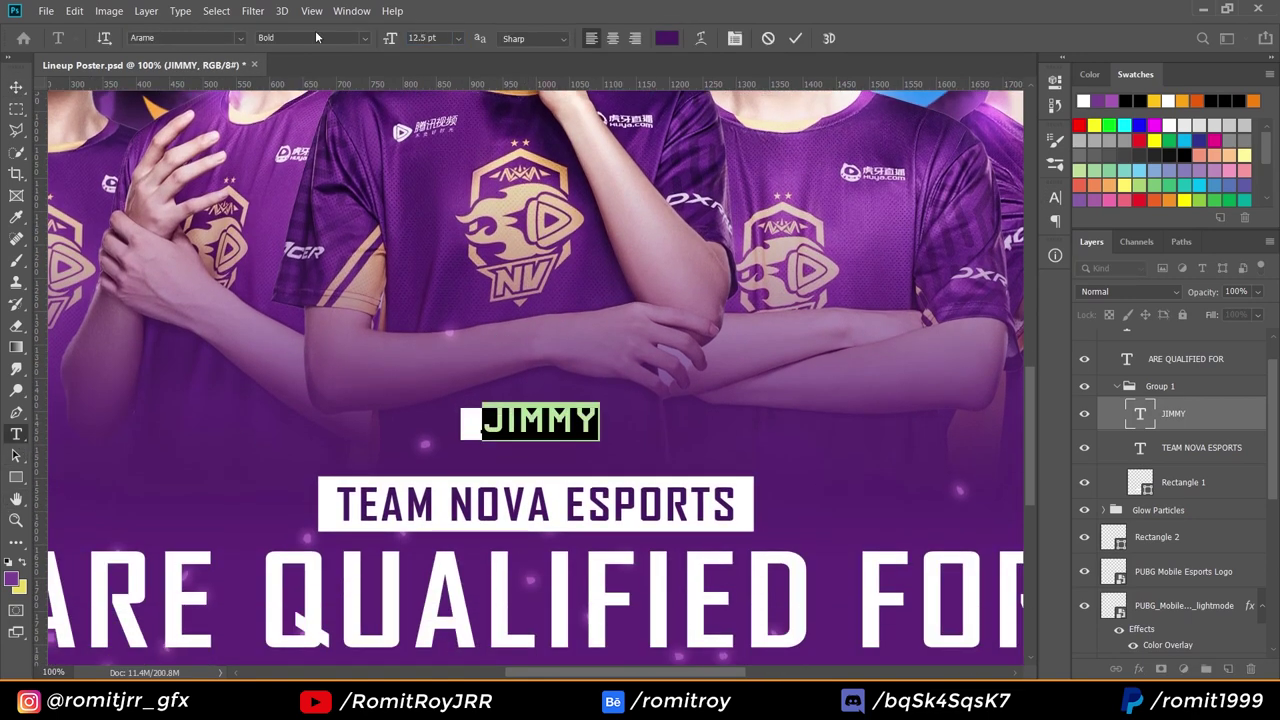
click(391, 38)
text(12)
key(Return)
click(16, 87)
drag(625, 354, 617, 358)
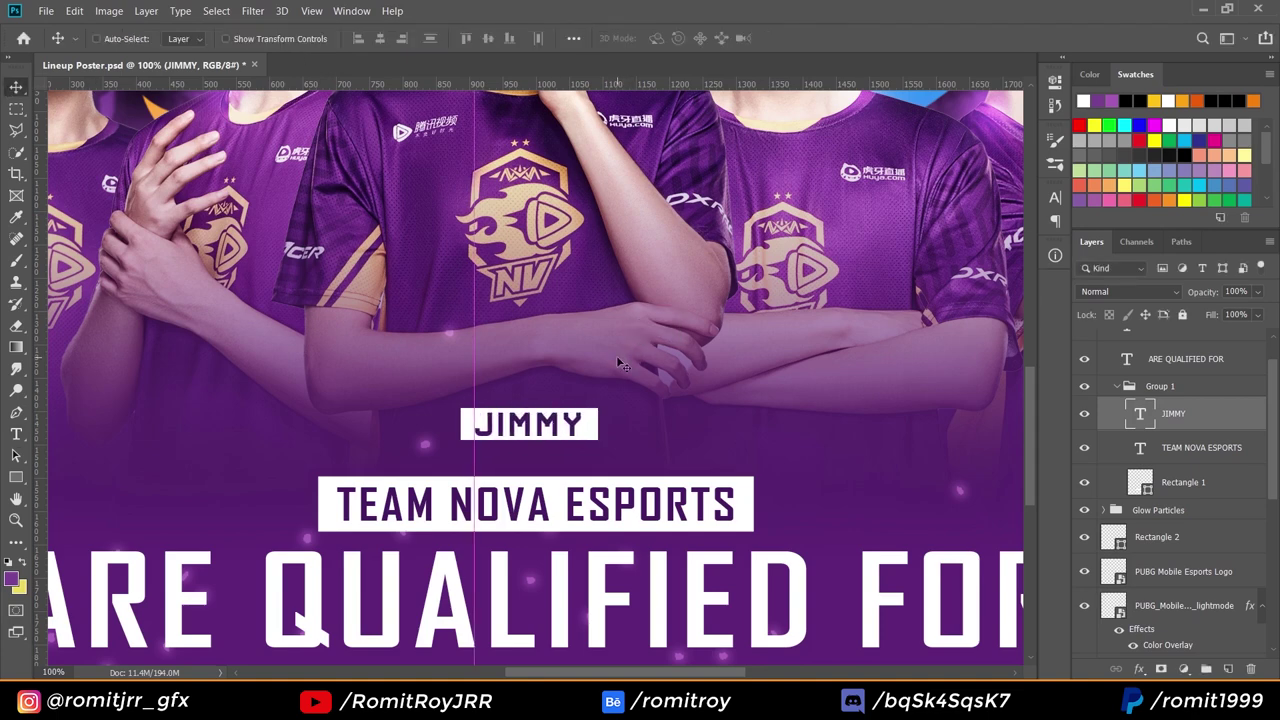
Fine-tune the JIMMY text's position by shifting it slightly left within the white rectangle.
click(16, 434)
double_click(474, 428)
click(16, 87)
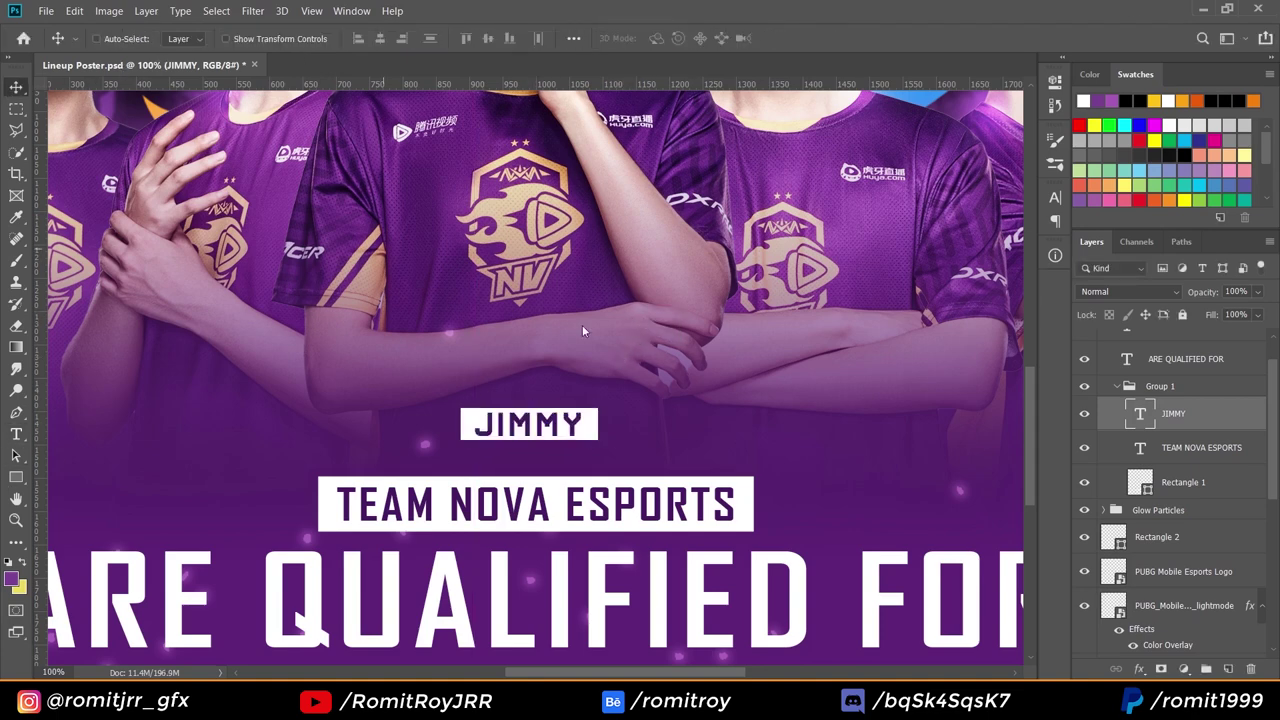
click(16, 434)
key(ctrl+Return)
key(v)
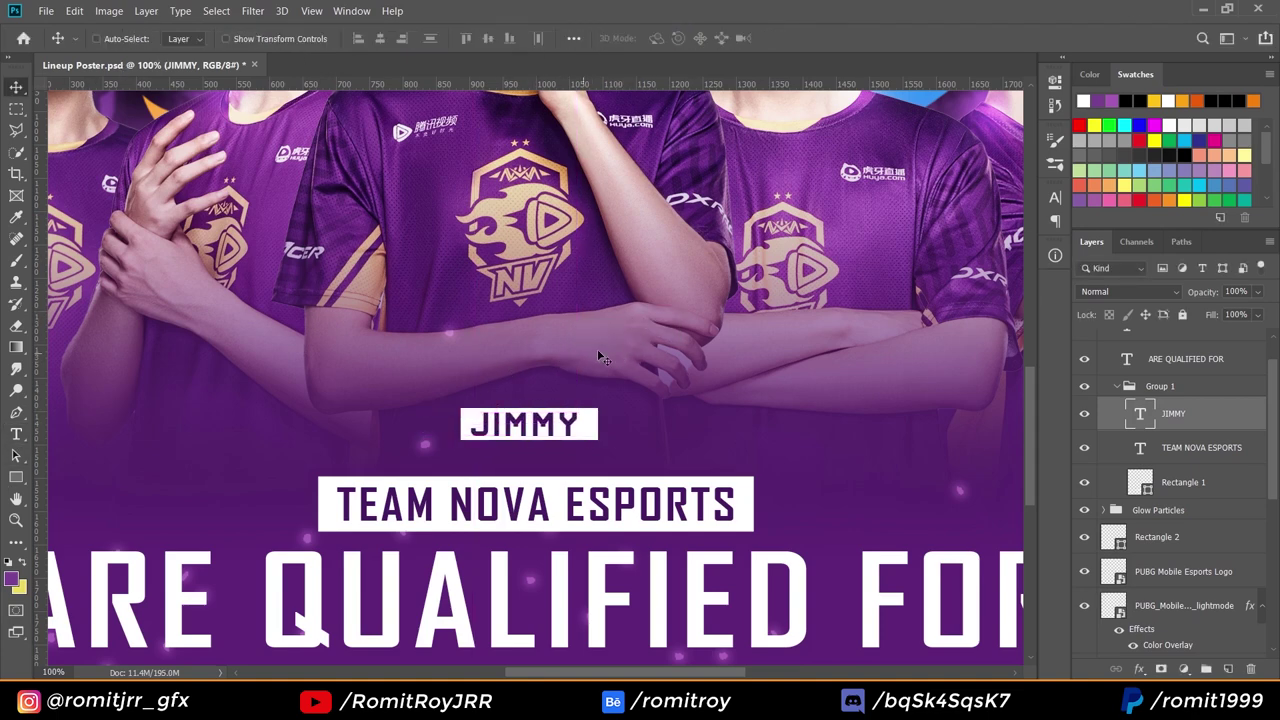
Move the JIMMY text layer out of Group 1 to the top of the layer stack, above the Text group.
ctrl+click(1183, 448)
ctrl+click(1183, 448)
drag(1180, 422, 1149, 336)
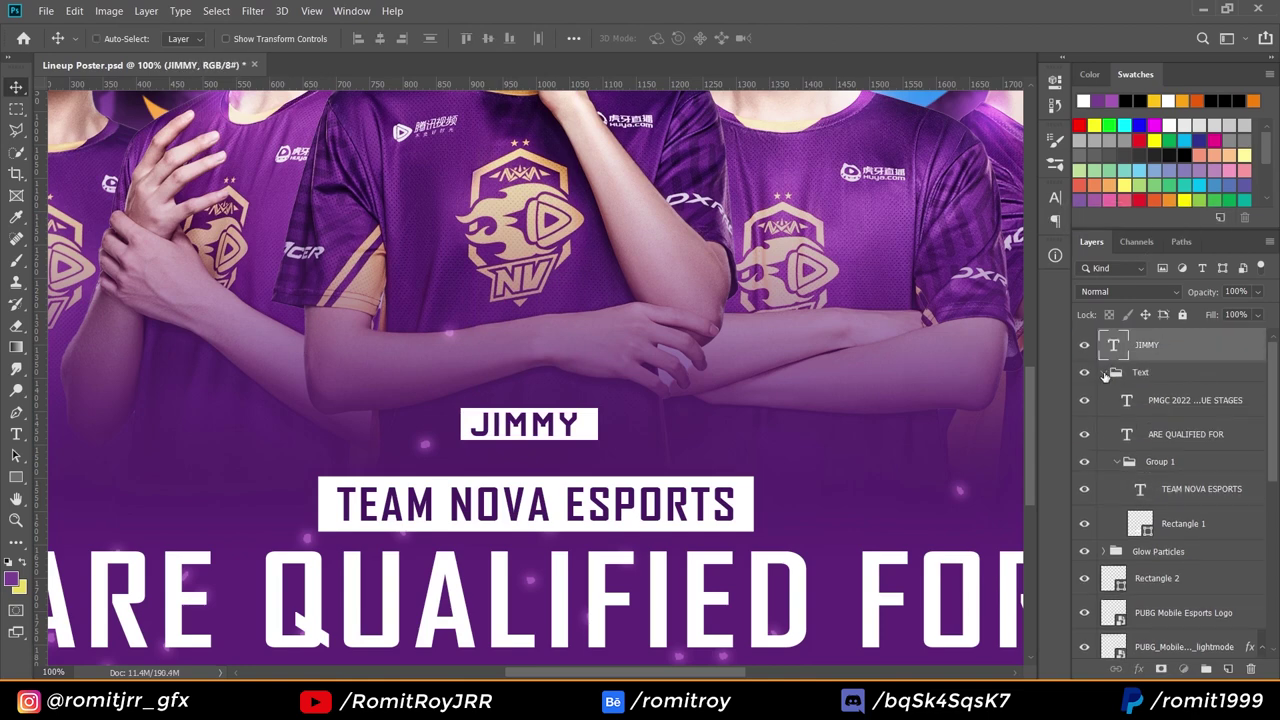
Collapse the Text group and move the Rectangle 2 layer up the stack to sit directly beneath the JIMMY text layer.
click(1104, 373)
click(1156, 400)
click(1131, 354)
scroll(1131, 468, down, 1)
scroll(1131, 468, up, 1)
click(1086, 423)
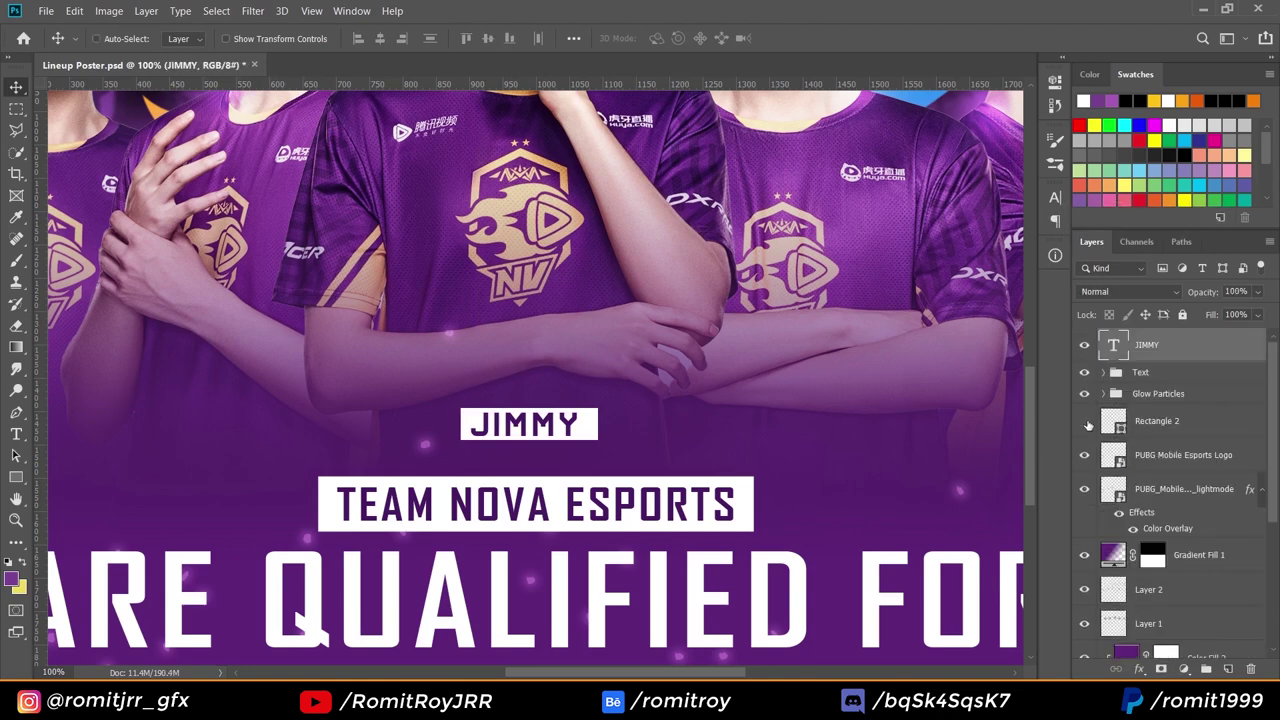
drag(1154, 365, 1086, 380)
key(ctrl+minus)
key(ctrl+minus)
key(ctrl+minus)
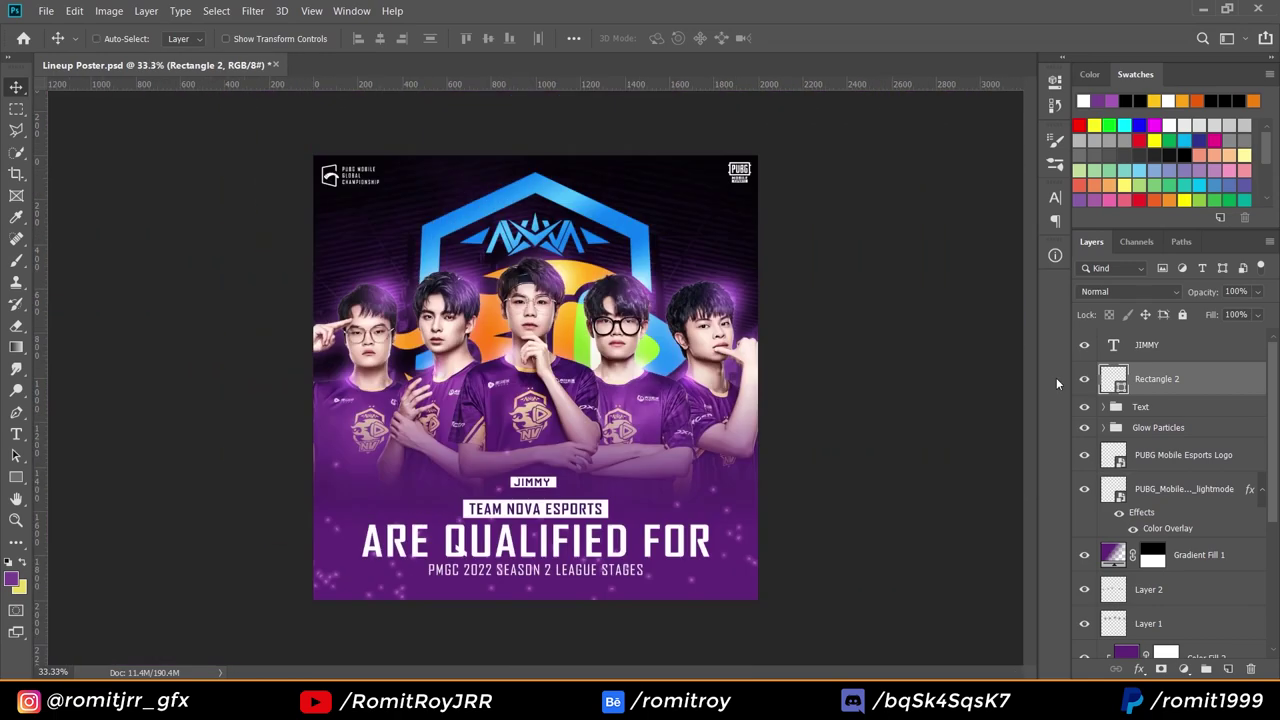
click(1083, 379)
click(1083, 379)
Centre the JIMMY text horizontally on its white rectangle and set the text size to 11.5 pt.
key(ctrl+plus)
key(ctrl+plus)
key(ctrl+plus)
scroll(997, 400, down, 3)
double_click(1113, 344)
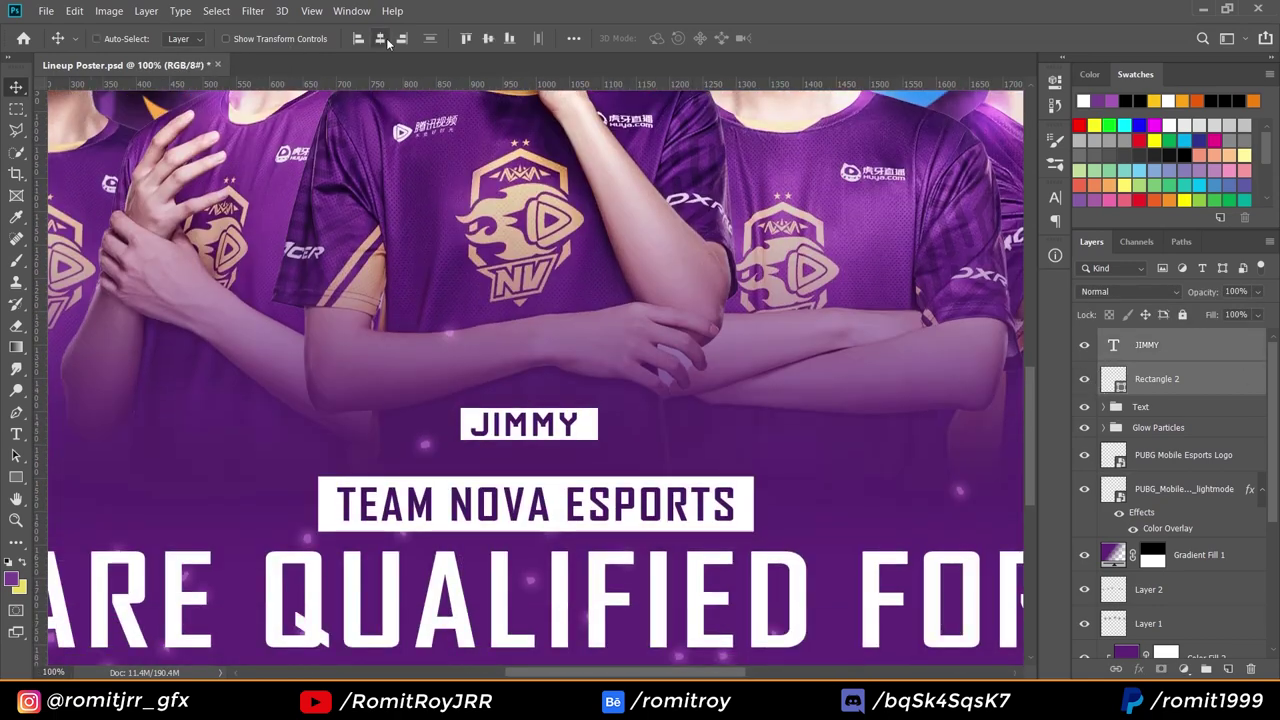
text(11.5)
key(Return)
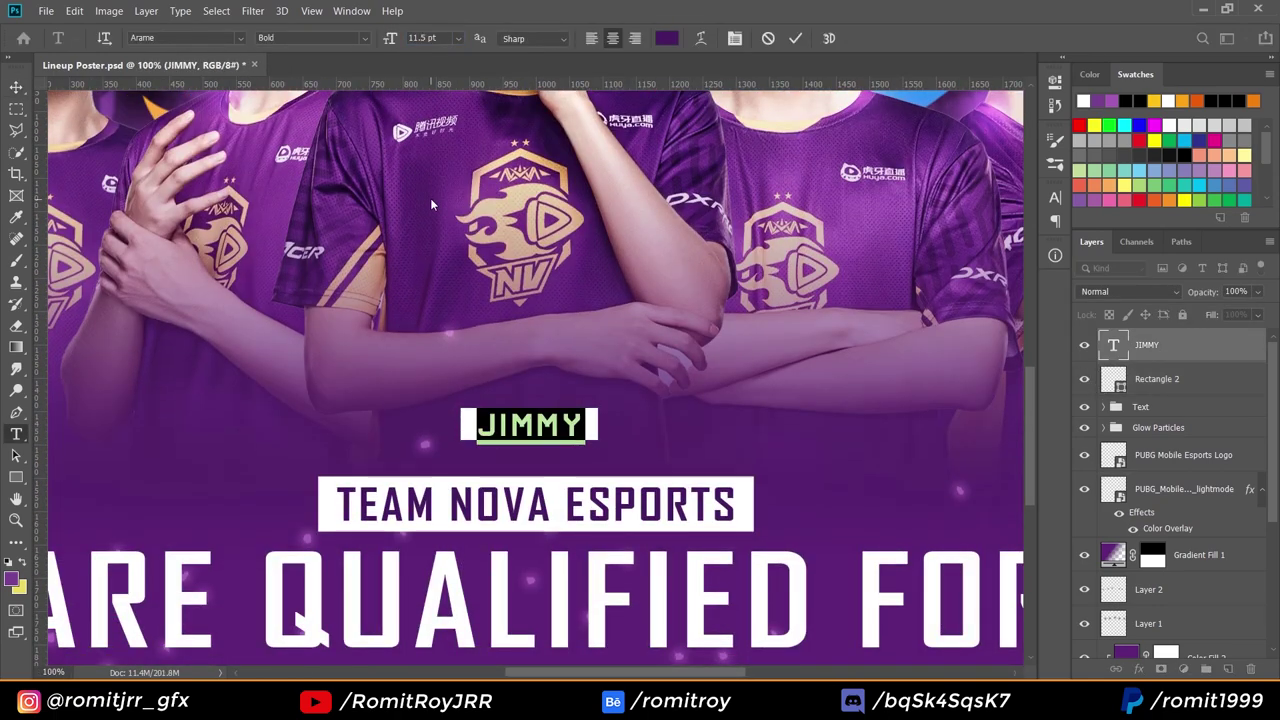
Scale the JIMMY text and its Rectangle 2 layer down slightly together.
click(16, 87)
shift+click(1157, 379)
key(ctrl+t)
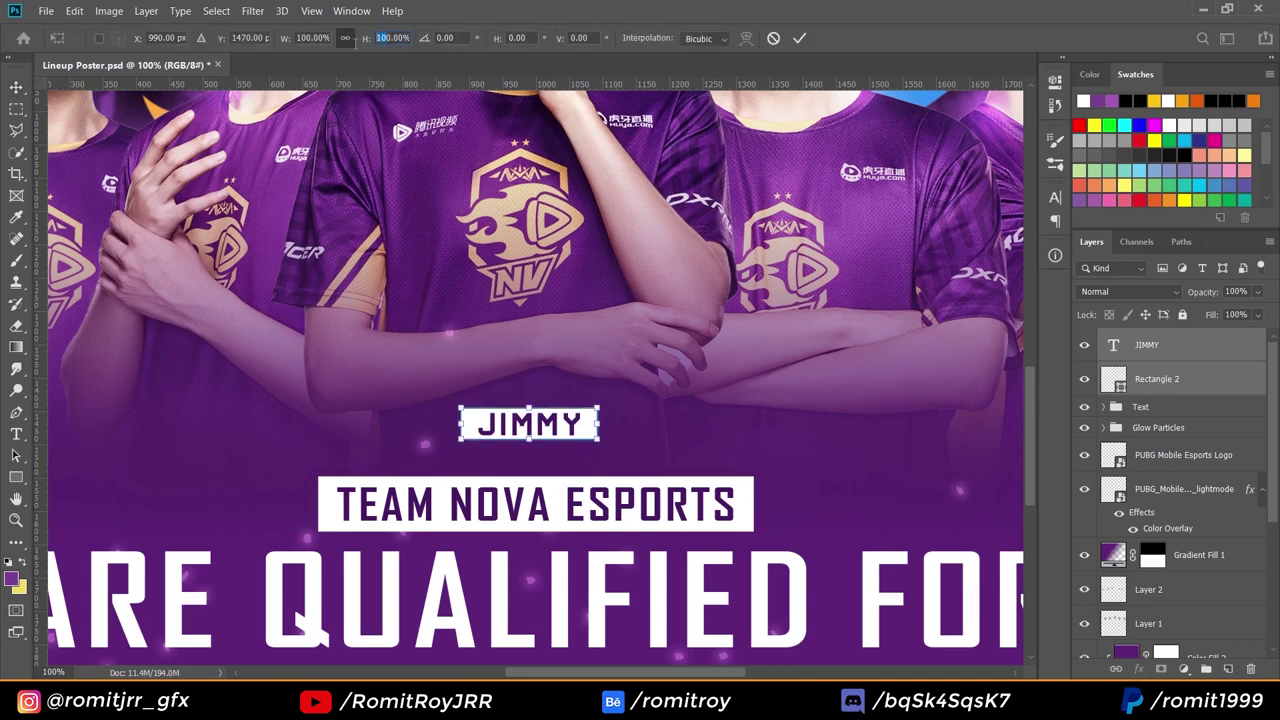
drag(308, 38, 197, 30)
key(Return)
Group the JIMMY text and its white rectangle, naming the group Name1.
key(ctrl+g)
double_click(1147, 338)
text(Name1)
Duplicate the Name1 group twice, naming the copies Name2 and Name3.
drag(1109, 345, 1228, 668)
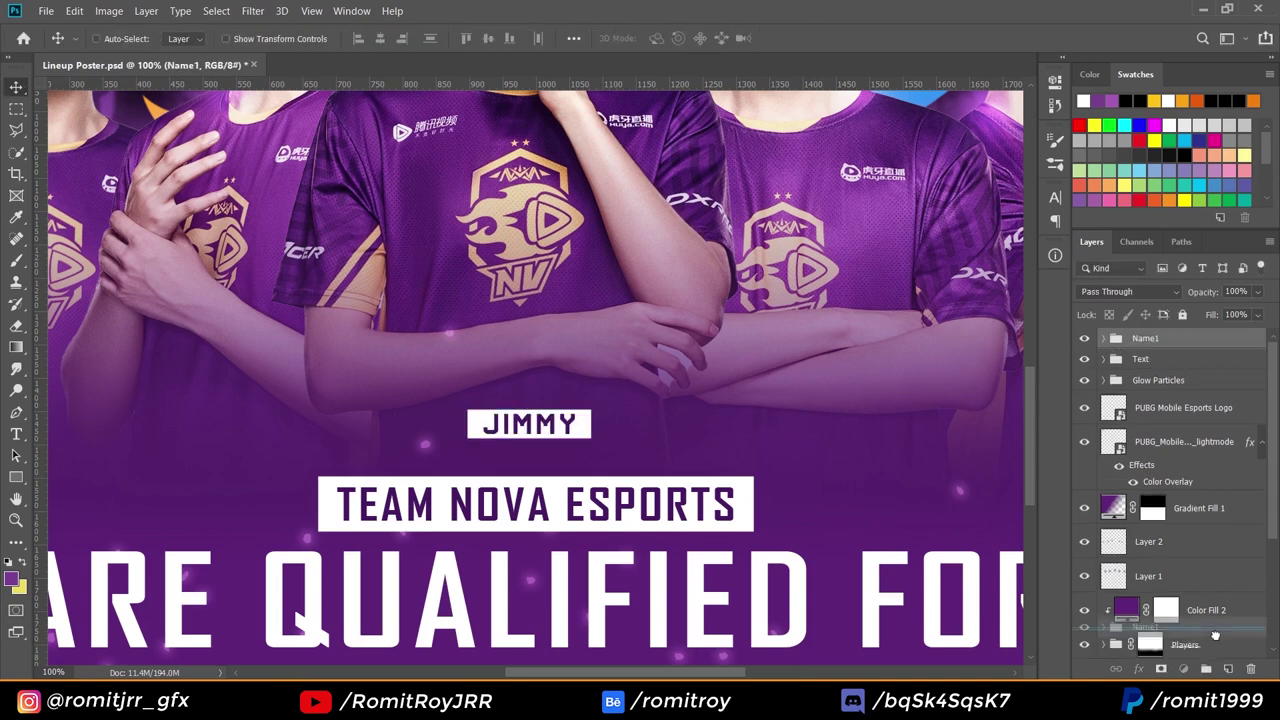
double_click(1176, 339)
drag(1183, 338, 1152, 338)
text(2)
drag(1140, 340, 1228, 668)
double_click(1176, 339)
drag(1181, 338, 1157, 338)
text(Name3)
key(Return)
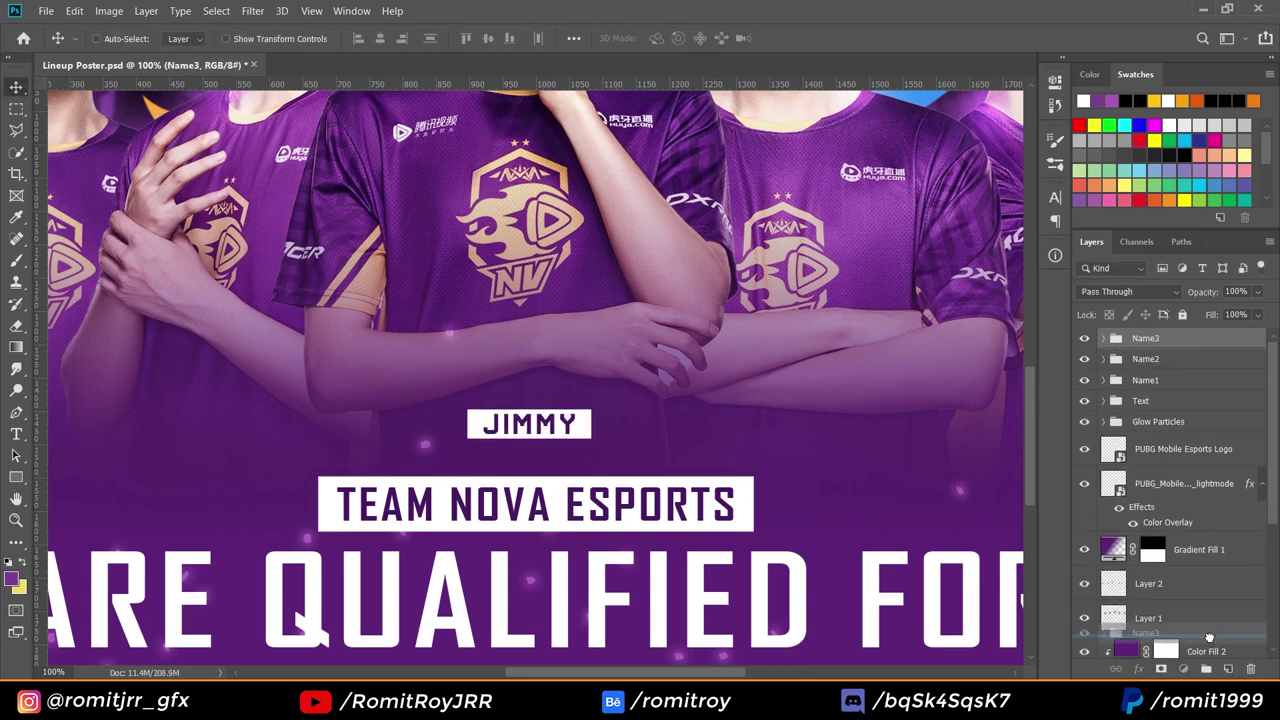
Duplicate the name tag group two more times, naming the copies Name4 and Name5.
key(ctrl+j)
double_click(1138, 338)
text(Name4)
key(Return)
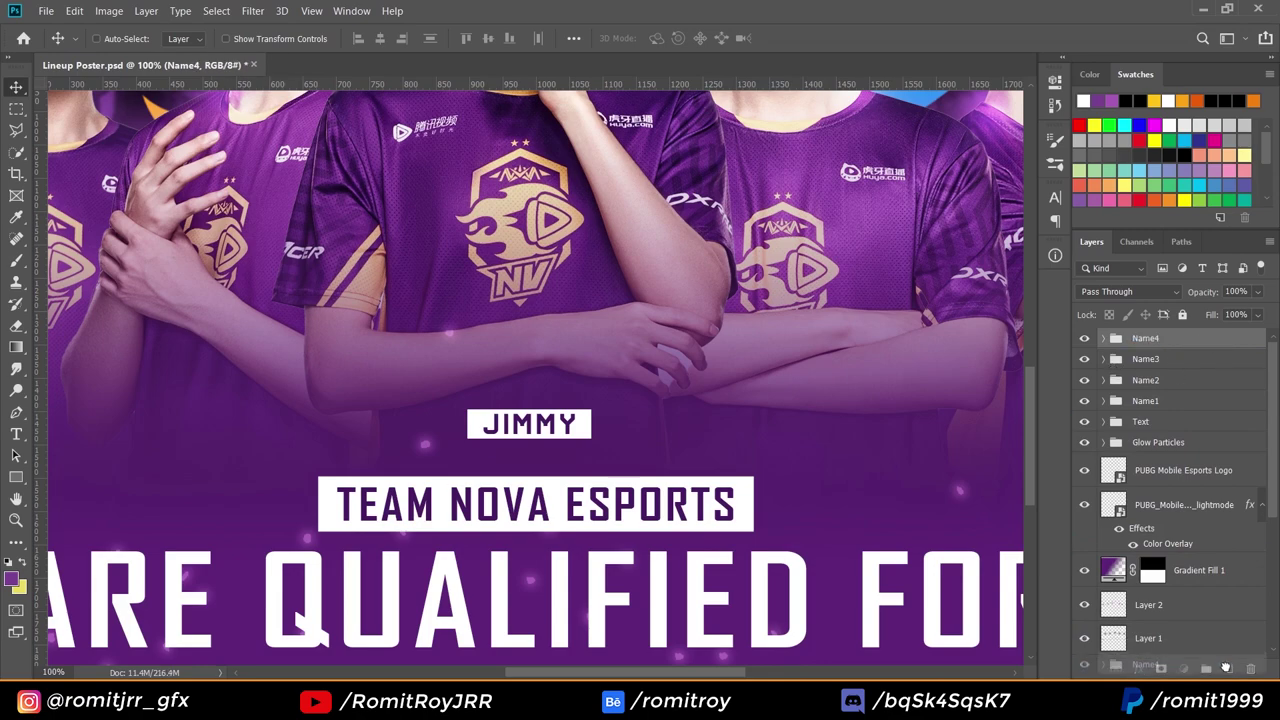
key(ctrl+j)
double_click(1140, 338)
key(Return)
Scale the five name tag groups, Name1 to Name5, down slightly together.
click(1150, 421)
key(ctrl+minus)
key(ctrl+minus)
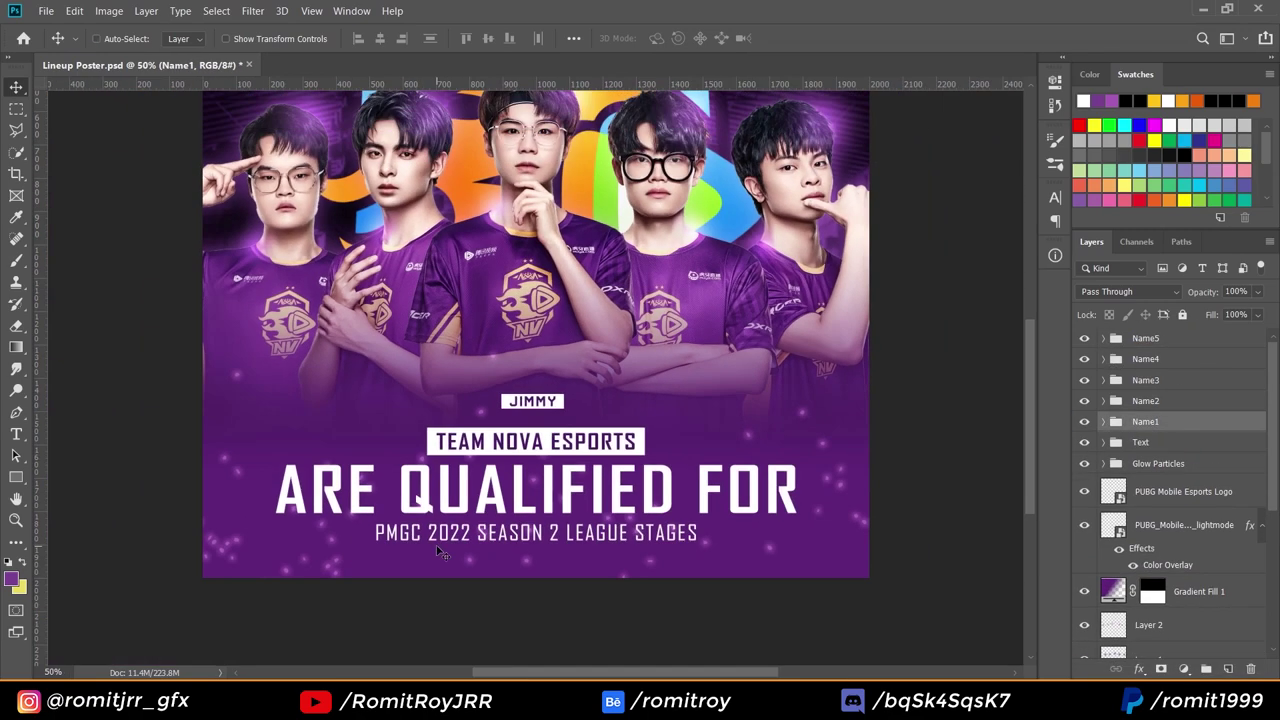
drag(536, 401, 276, 400)
key(ctrl+z)
shift+click(1145, 338)
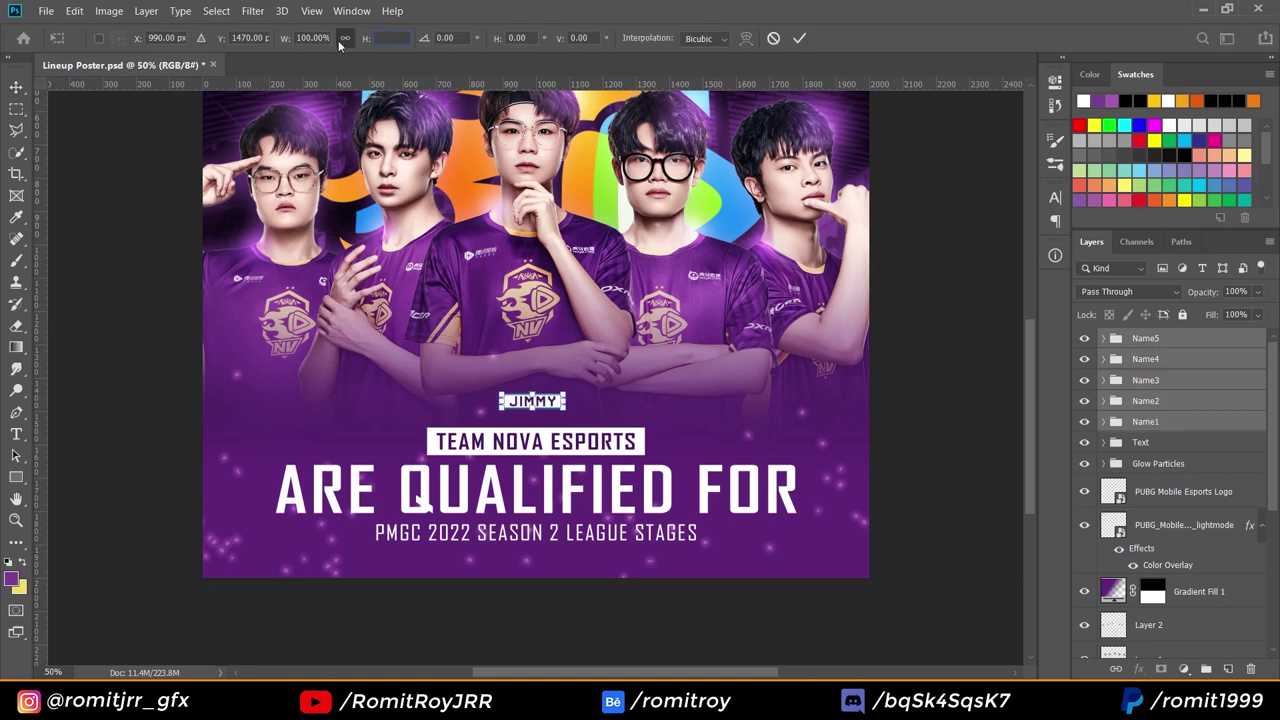
Spread the five name tags in a horizontal row so that one sits beneath each player.
click(1150, 426)
drag(532, 402, 402, 403)
click(1170, 405)
click(1145, 358)
drag(627, 360, 751, 361)
click(1146, 338)
drag(552, 349, 816, 349)
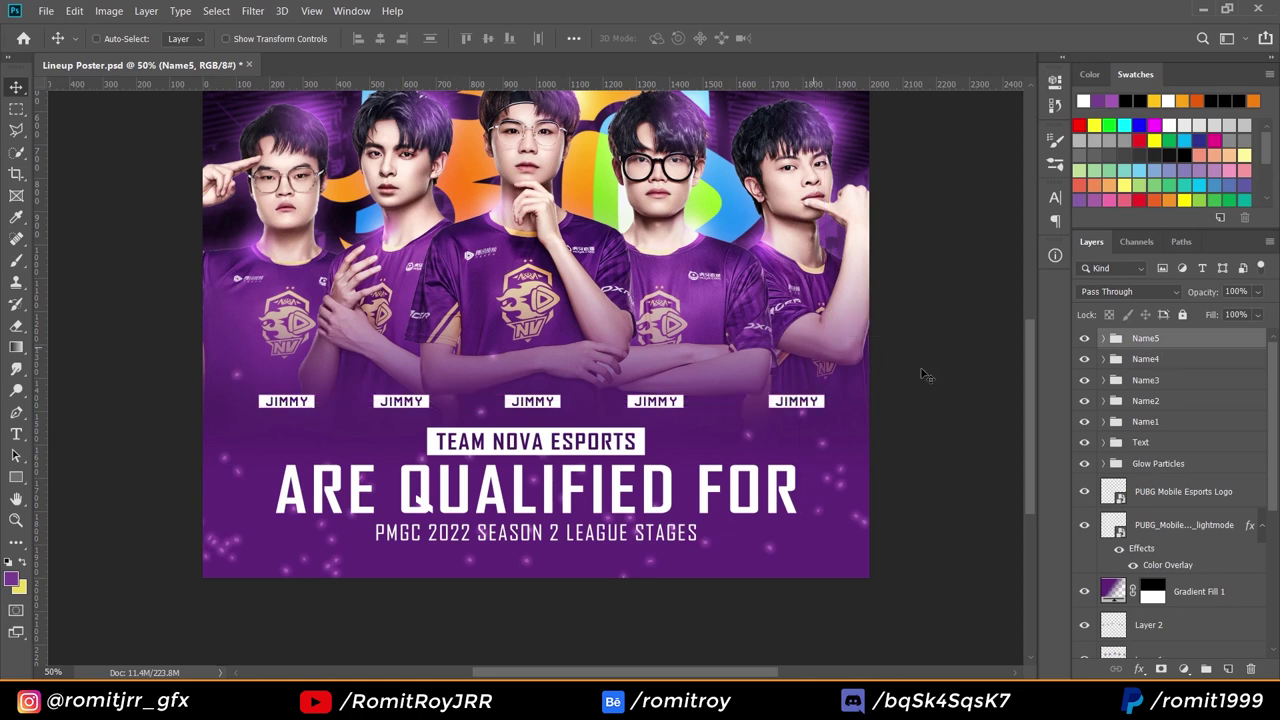
click(1146, 360)
drag(638, 374, 653, 373)
Change the first name tag's text to ORDER and the second tag's text to PARABOY.
key(t)
double_click(263, 400)
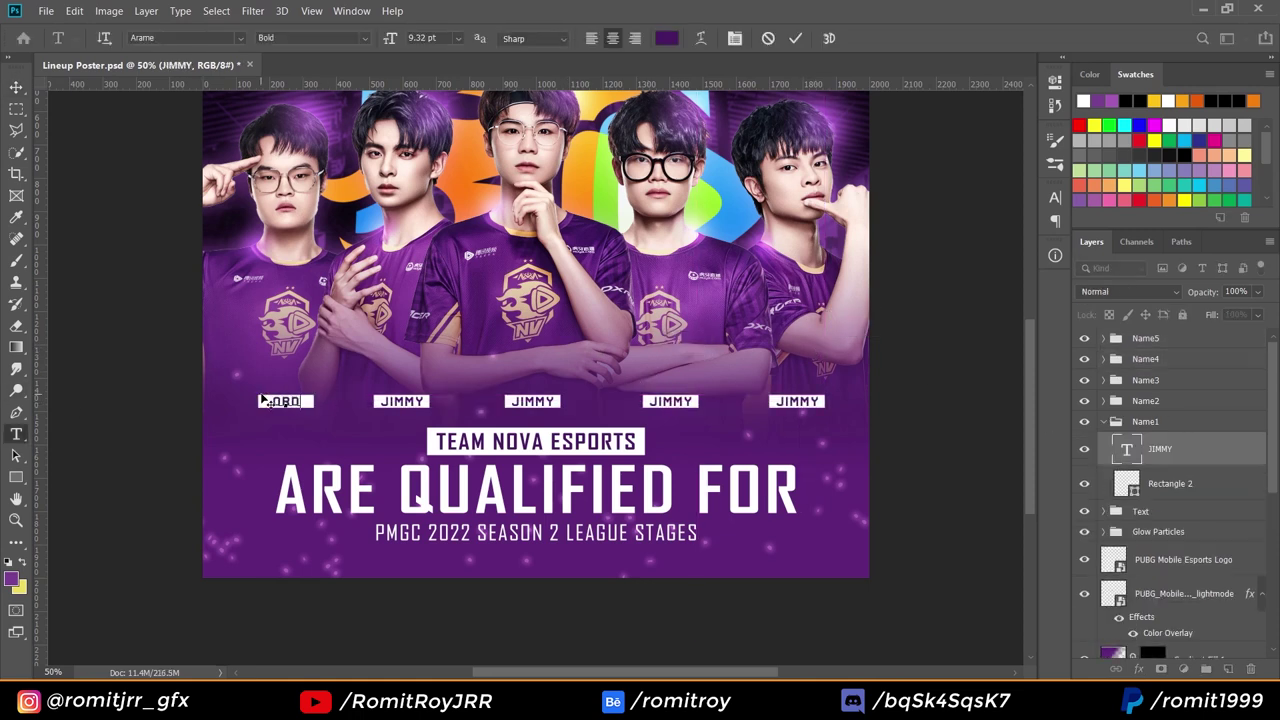
double_click(381, 401)
text(PARABOY)
Widen the white rectangle of the PARABOY tag on both sides so it encloses the whole name.
click(1194, 456)
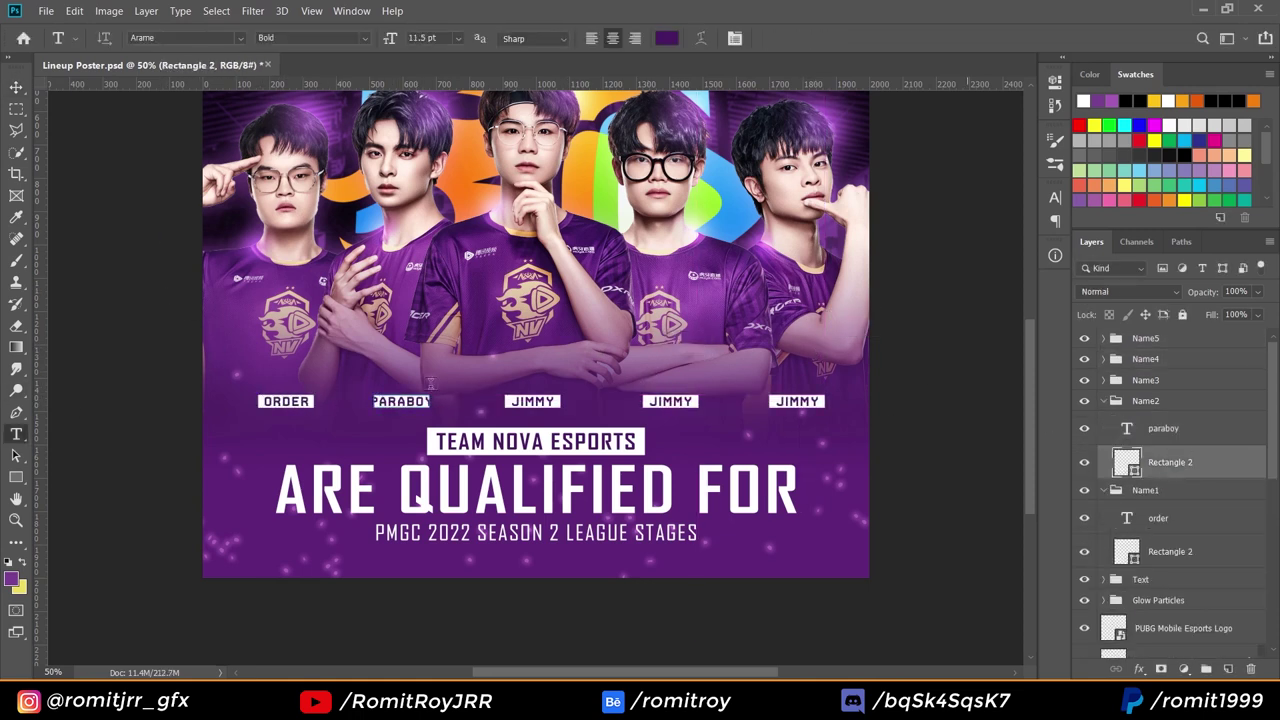
key(ctrl+t)
drag(374, 401, 363, 401)
drag(430, 401, 443, 401)
key(Return)
key(alt+shift+bracketright)
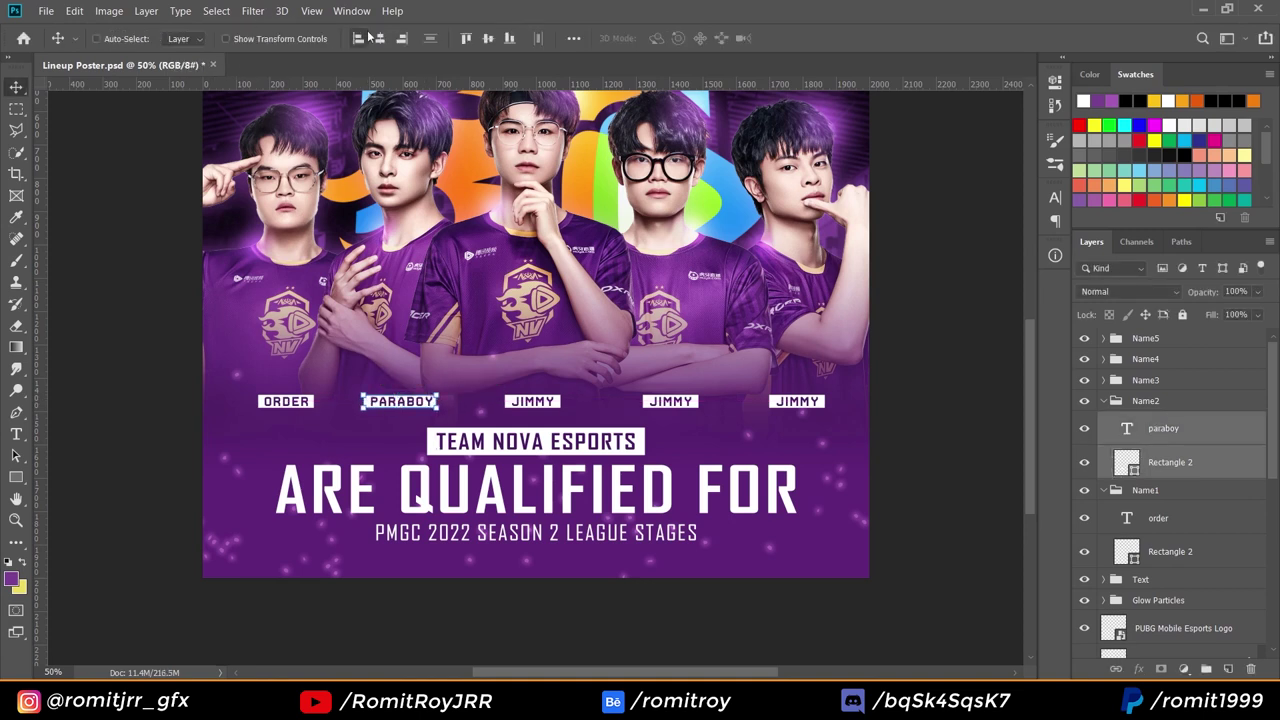
Collapse the Name2 group and shift the ORDER tag slightly left beneath the first player.
click(1104, 401)
click(1133, 402)
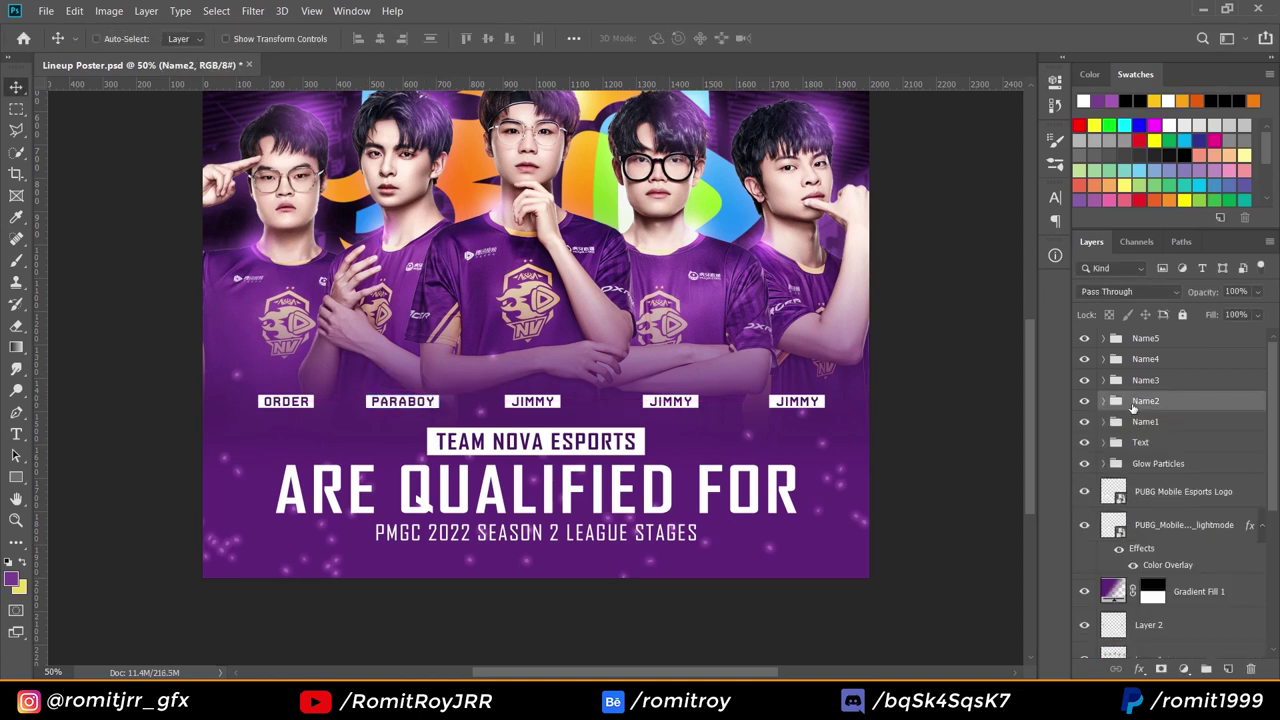
click(1148, 424)
Change the fourth name tag's text to QC and the fifth tag's text to KING.
double_click(645, 400)
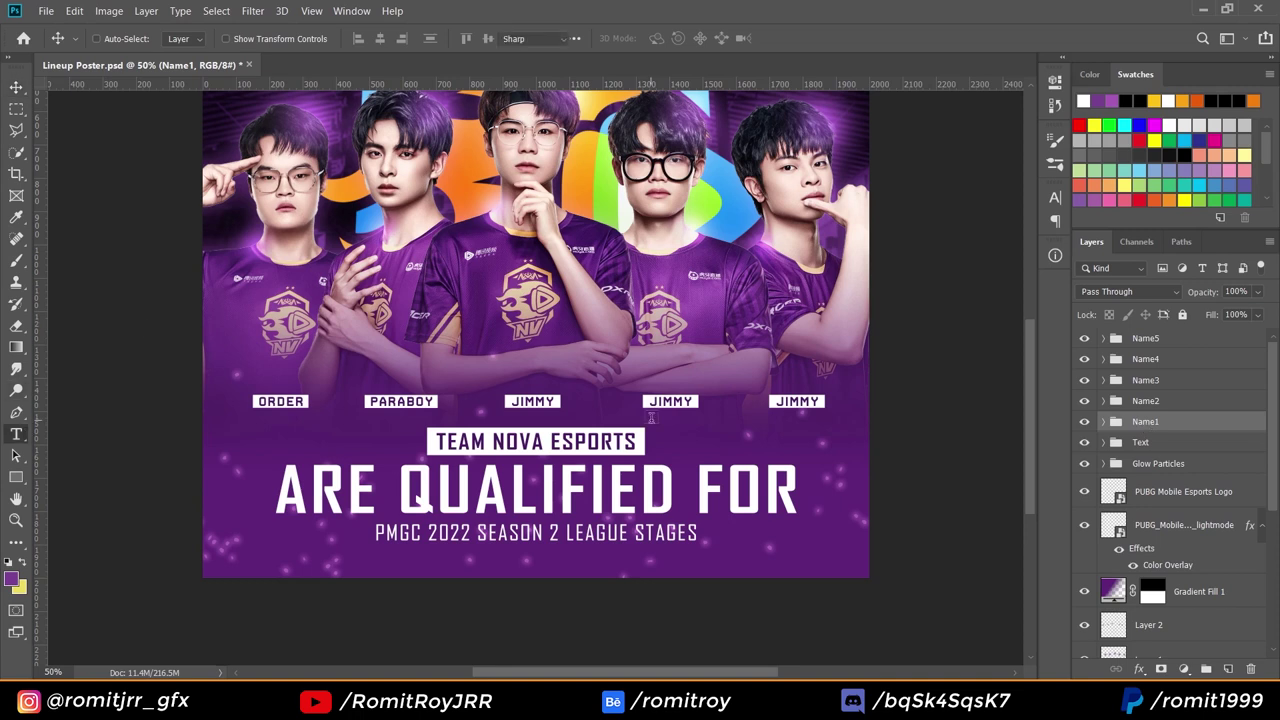
click(1104, 359)
double_click(775, 401)
text(KING)
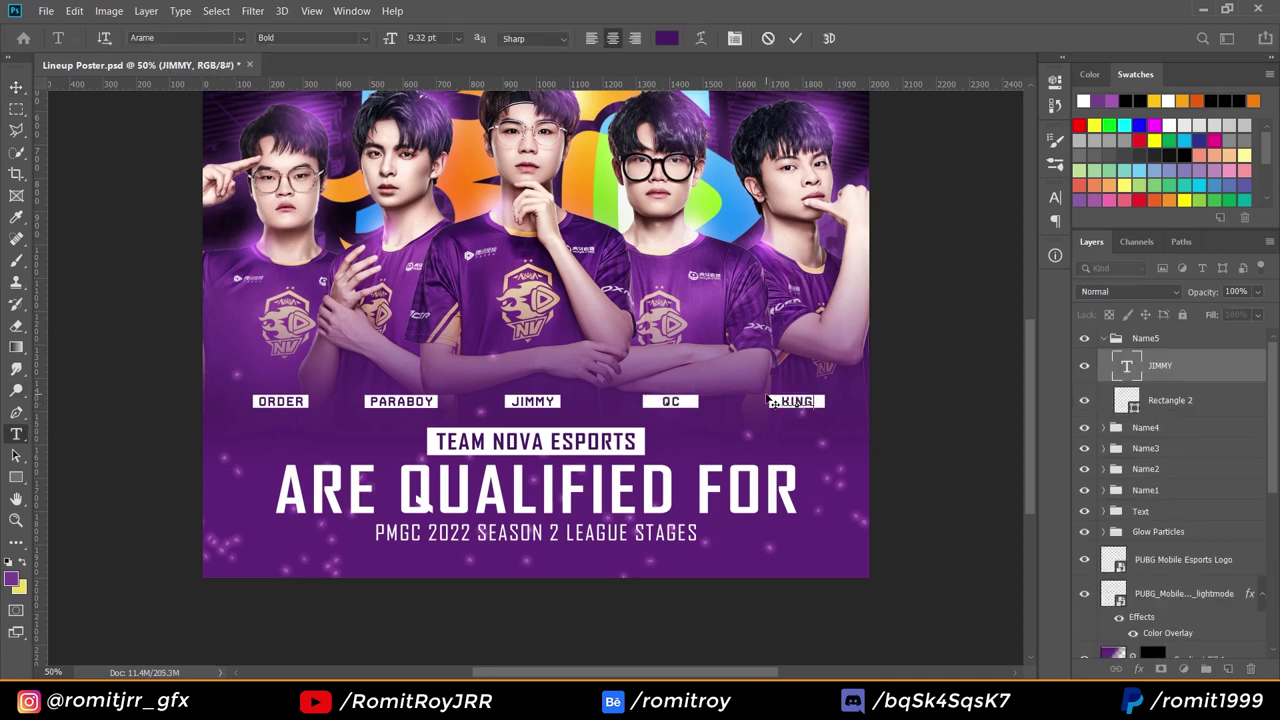
Group the Name1 to Name5 groups together and name the new group Player Names.
click(16, 87)
click(1104, 338)
shift+click(1148, 420)
key(ctrl+g)
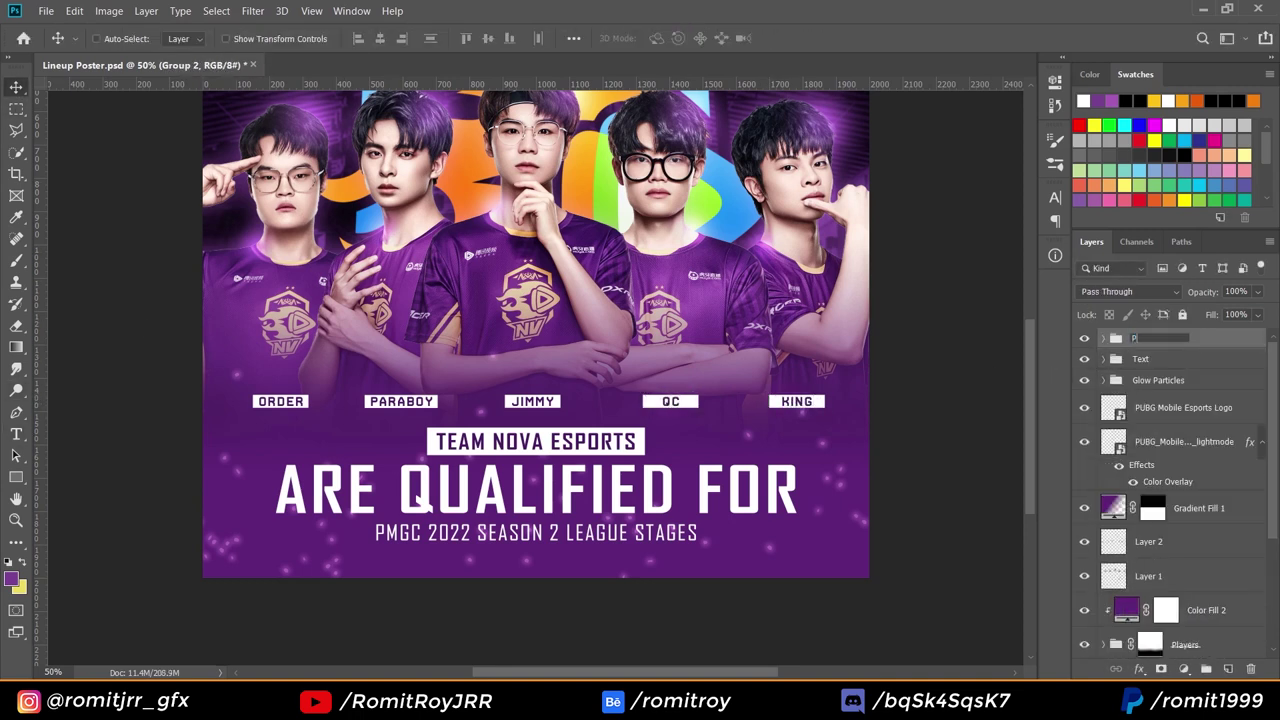
text(Player Names)
key(Return)
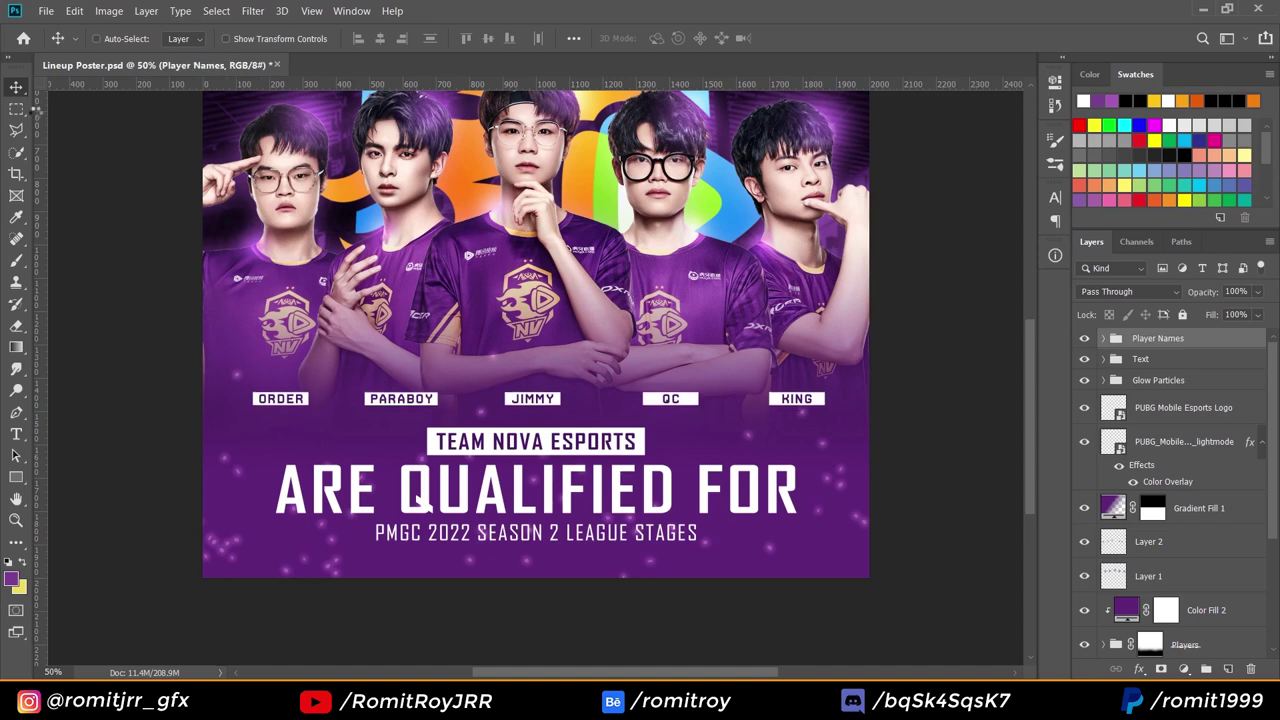
Nudge the Player Names group down slightly toward the title text.
key(ctrl+minus)
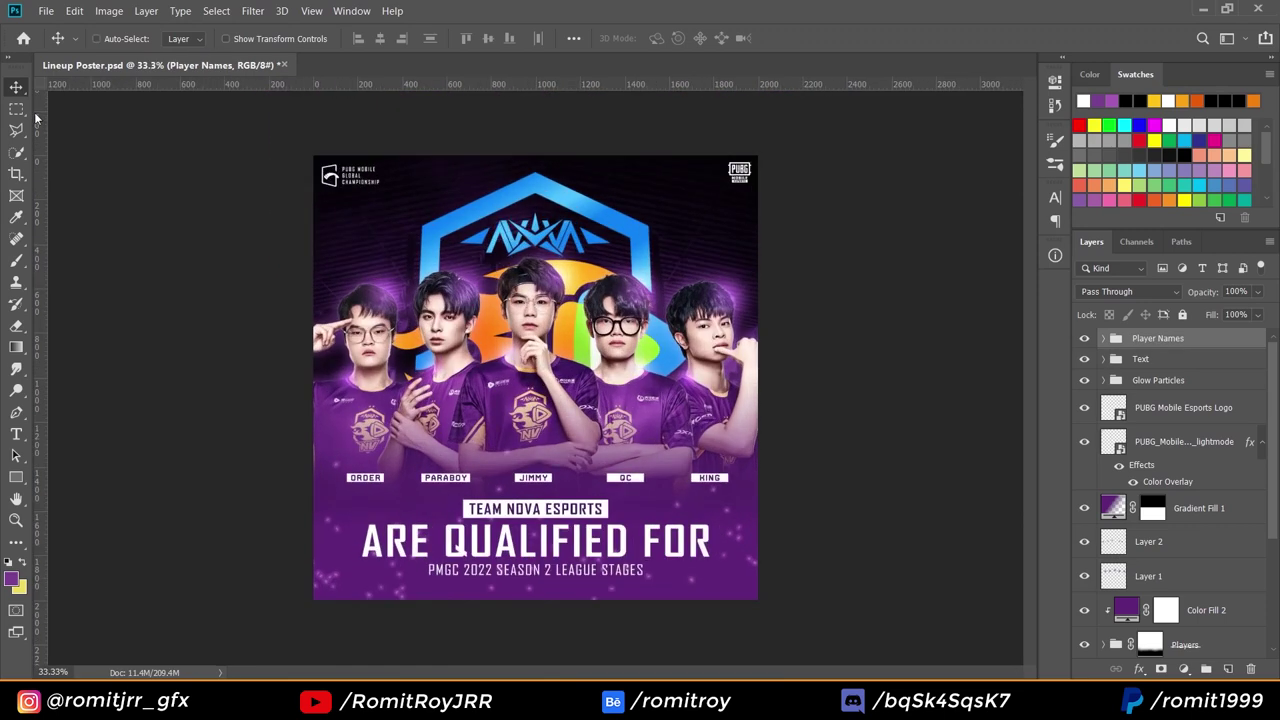
key(shift+Down)
key(shift+Down)
Nudge the Player Names group up slightly together with Layer 2, Layer 1, Color Fill 2 and the player layers.
ctrl+click(1190, 541)
ctrl+click(1187, 572)
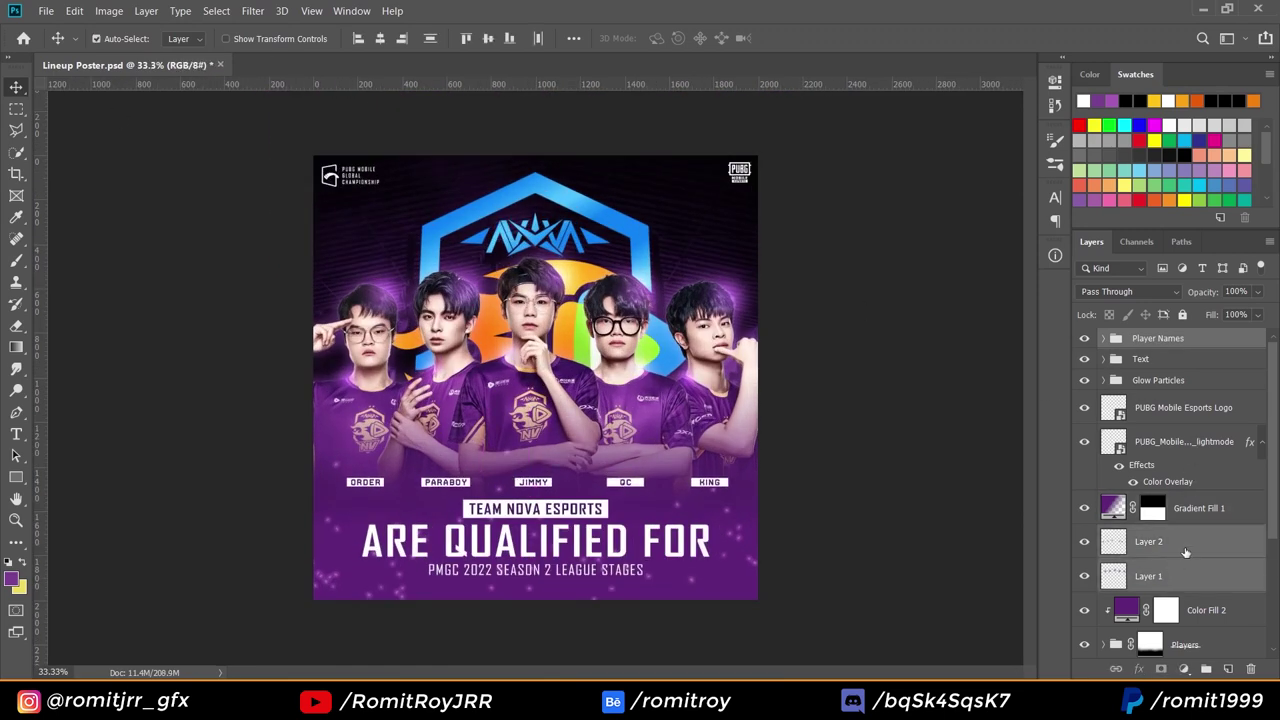
scroll(1200, 541, down, 1)
ctrl+click(1200, 569)
ctrl+click(1200, 609)
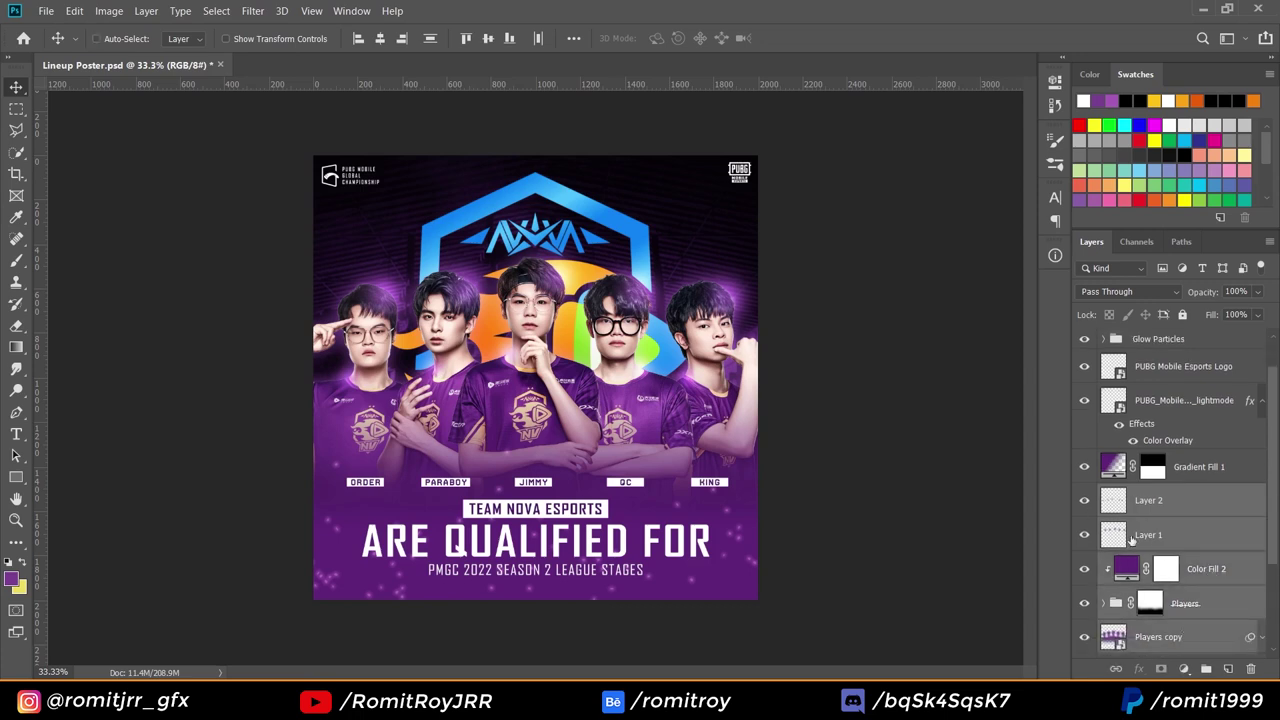
ctrl+click(1200, 643)
scroll(1200, 643, down, 3)
scroll(1103, 515, up, 3)
key(shift+Up)
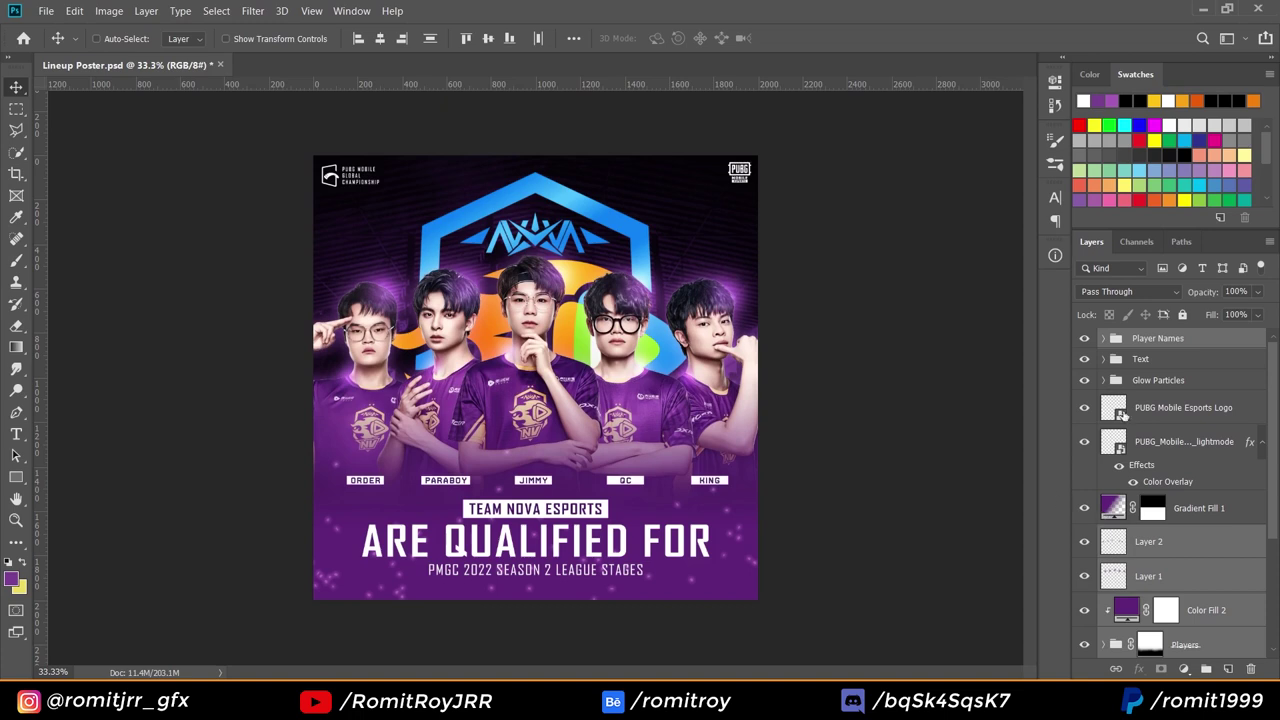
Nudge the Text group down slightly to leave more space below the player names.
click(1147, 363)
key(Down)
key(Down)
key(Down)
key(Down)
key(Down)
key(Down)
key(Down)
key(Down)
key(Down)
key(Down)
key(Down)
key(Down)
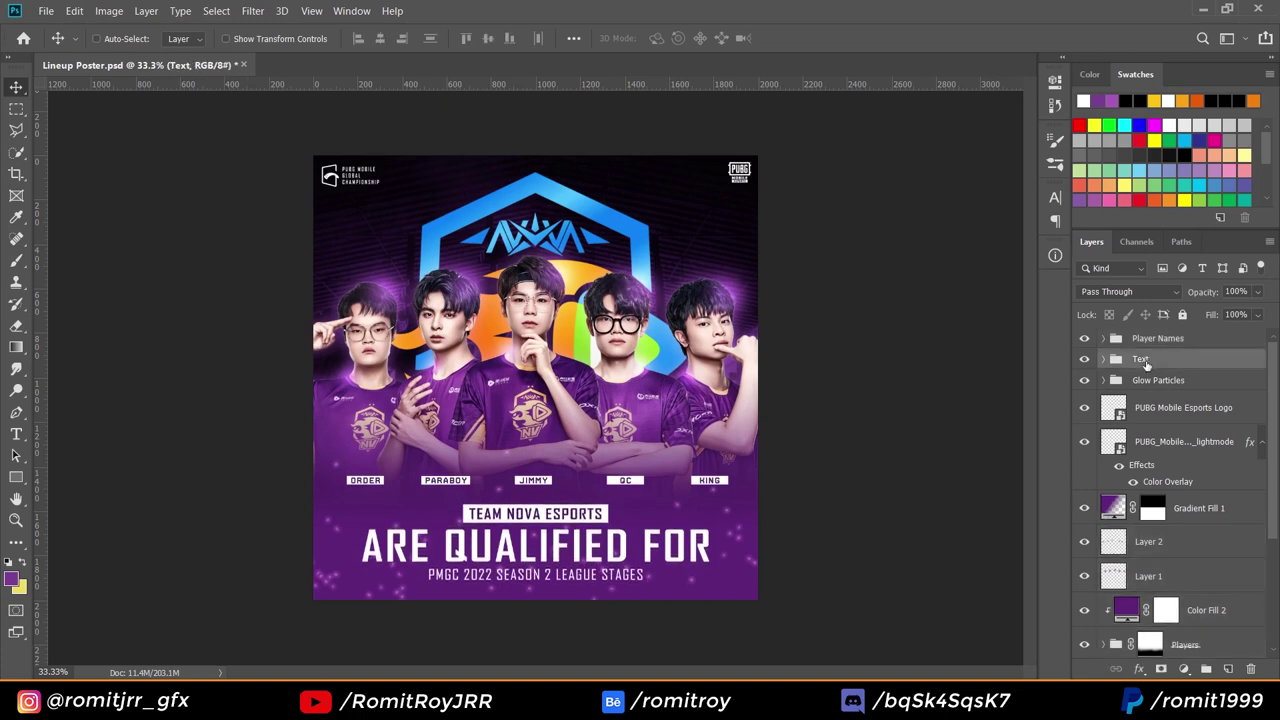
Stretch the Gradient Fill 1 layer slightly upward to a height of about 1060 px.
click(1182, 513)
key(ctrl+t)
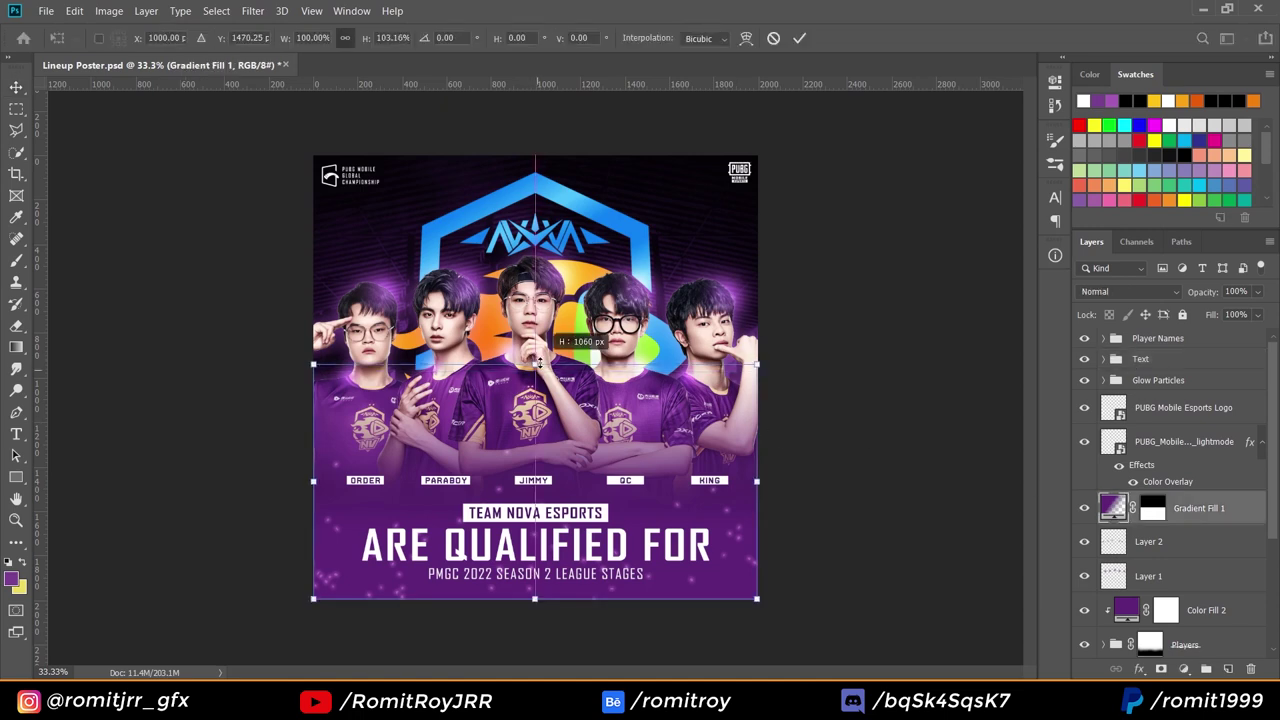
key(Return)
Add a new empty layer directly above the Gradient Map 1 layer.
scroll(1182, 584, down, 4)
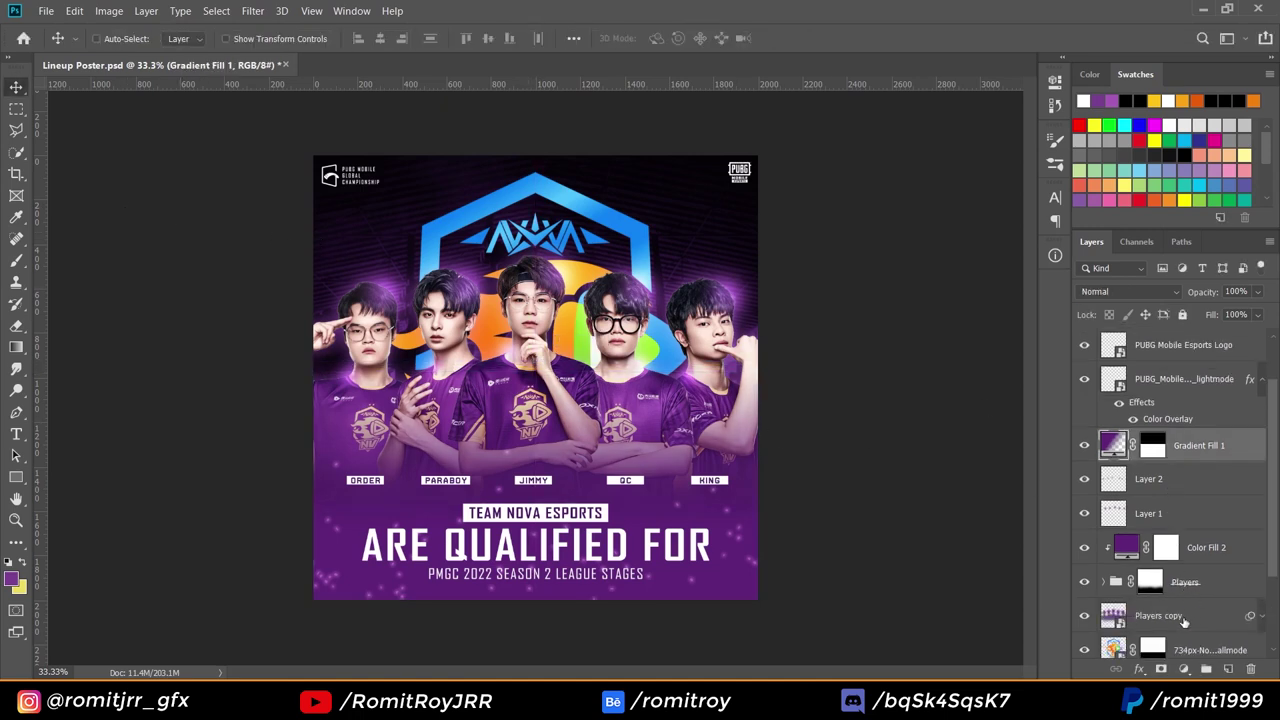
click(1194, 635)
click(1190, 600)
click(1228, 668)
Enlarge the soft brush to 2700 px and paint a purple glow on Layer 3 behind the team logo.
key(ctrl+minus)
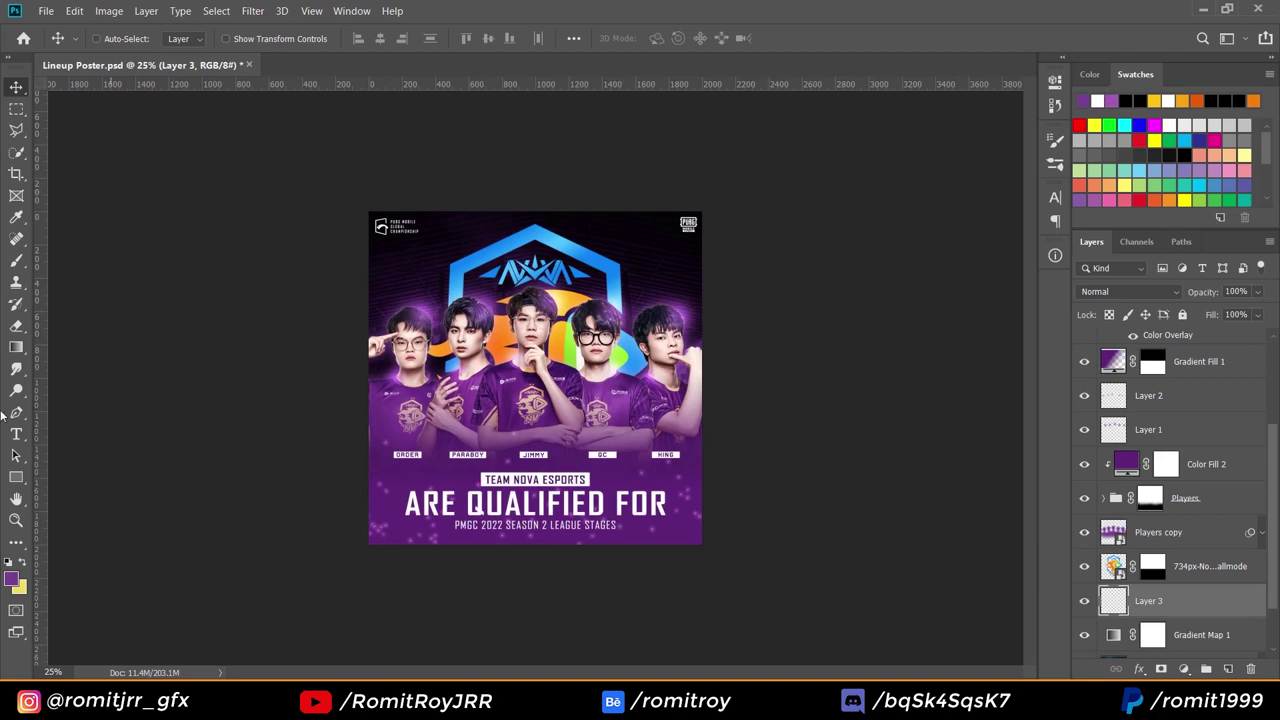
key(b)
key(])
key(])
key(])
key(])
key(])
key(])
key(])
key(])
key(])
key(])
key(])
key(])
key(])
key(])
key(])
key(])
key(])
key(])
key(])
key(])
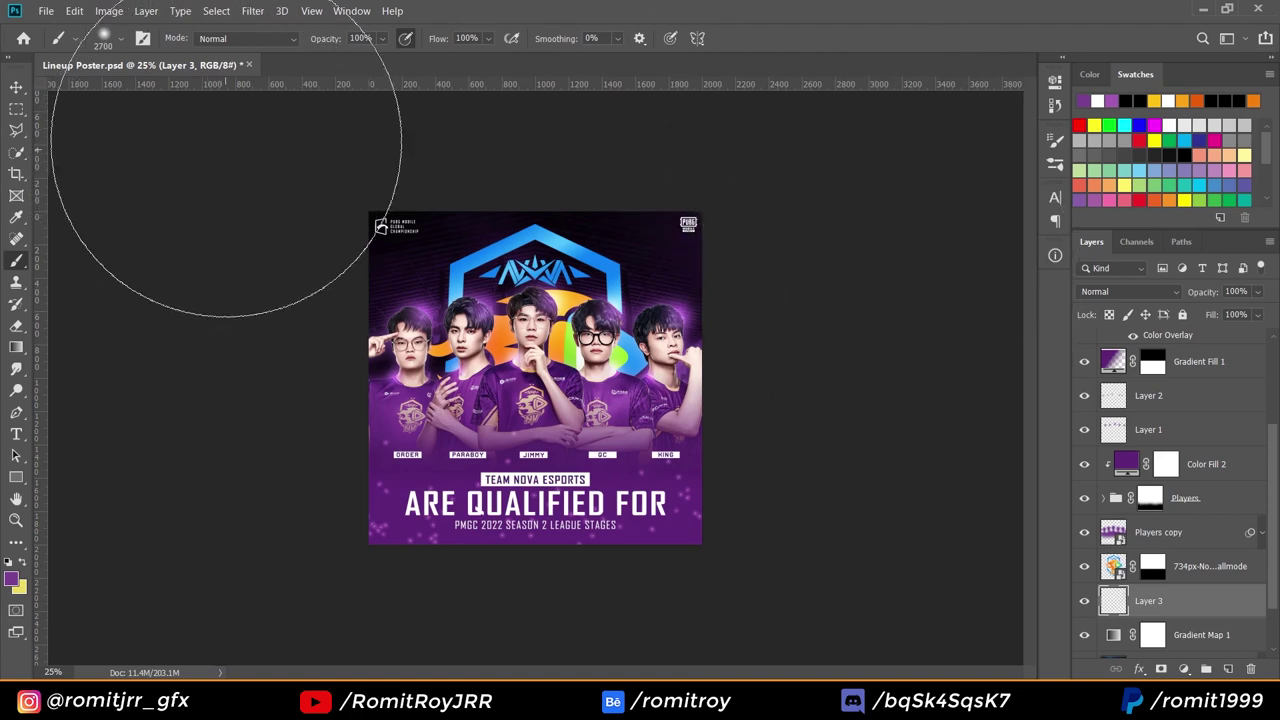
Set the blend mode of Layer 3 to Screen and check the glow on the poster.
click(1105, 291)
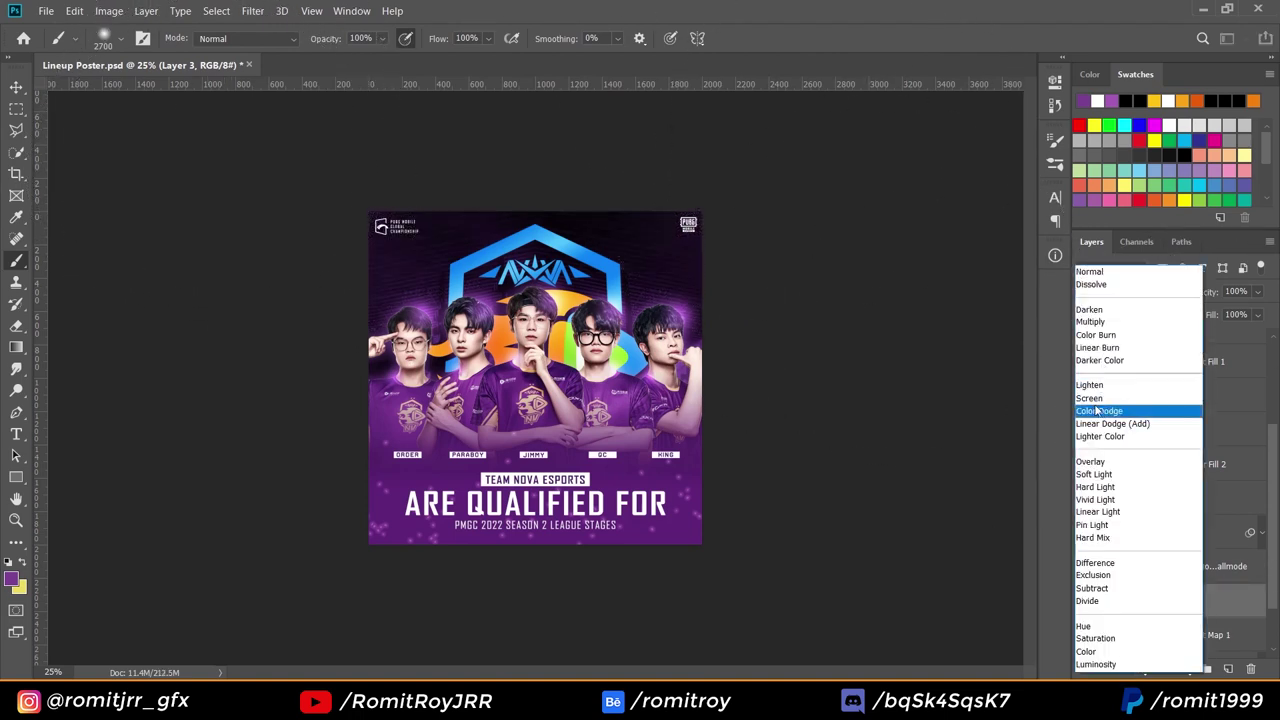
click(1089, 399)
click(16, 88)
key(ctrl+plus)
key(ctrl+plus)
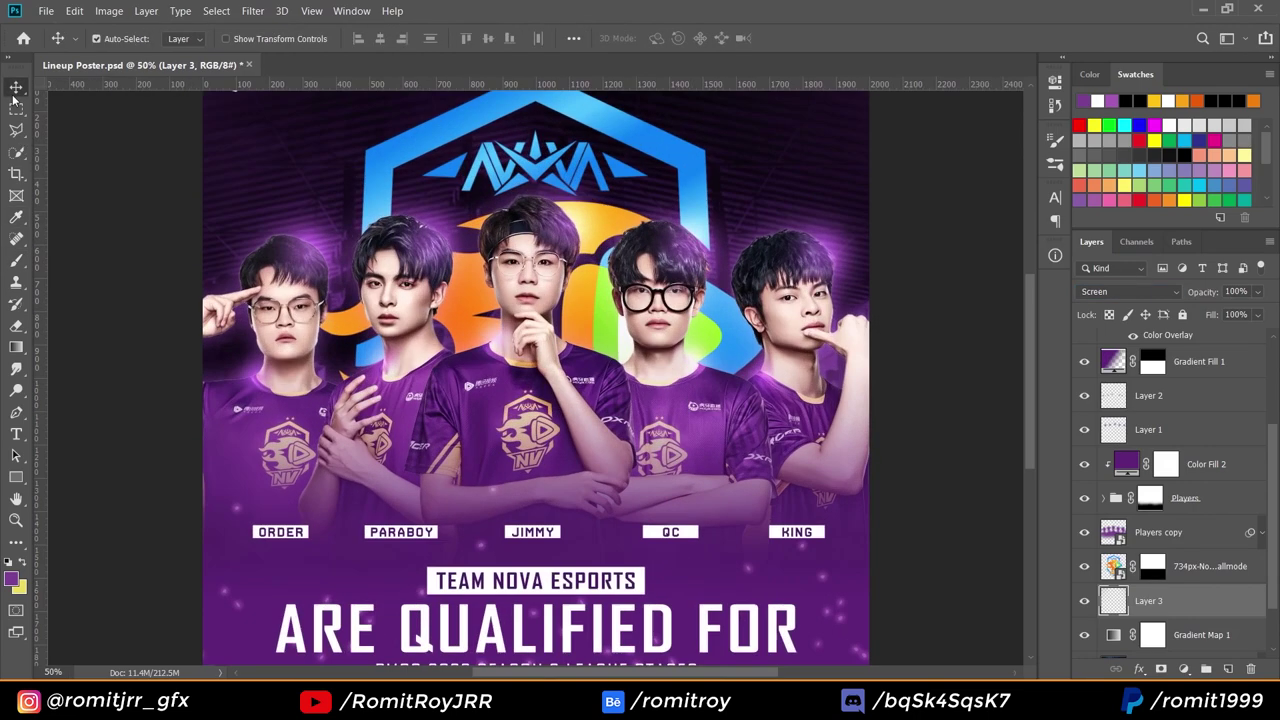
scroll(523, 166, up, 2)
key(ctrl+minus)
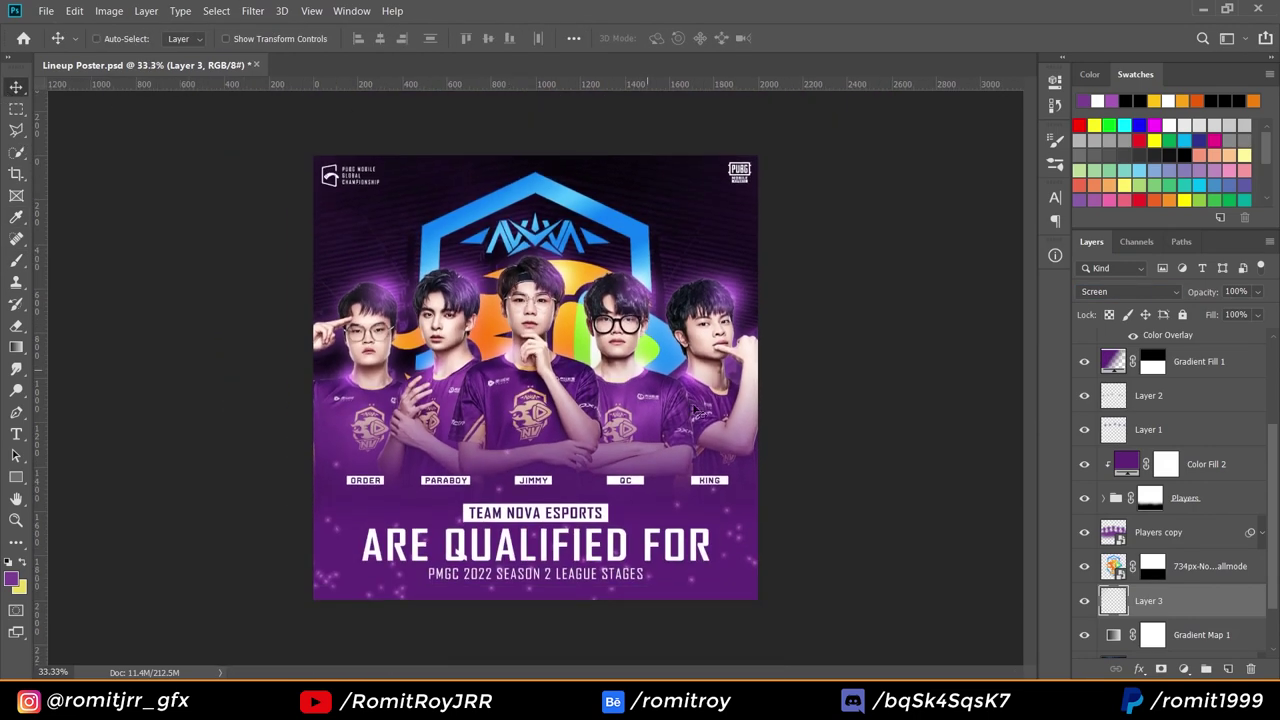
Transform the Glow Particles layer, shifting the particles slightly upward over the lower half of the poster.
scroll(1098, 472, up, 4)
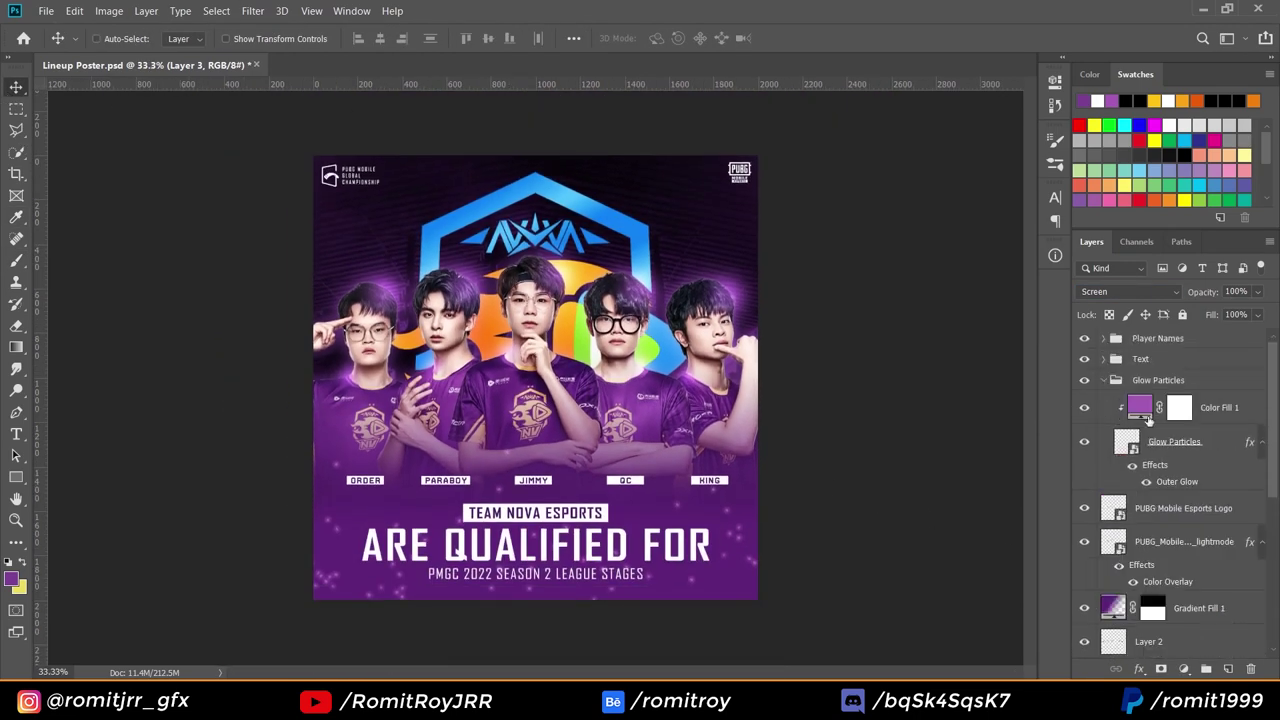
click(1150, 440)
key(ctrl+t)
drag(532, 450, 529, 432)
key(Return)
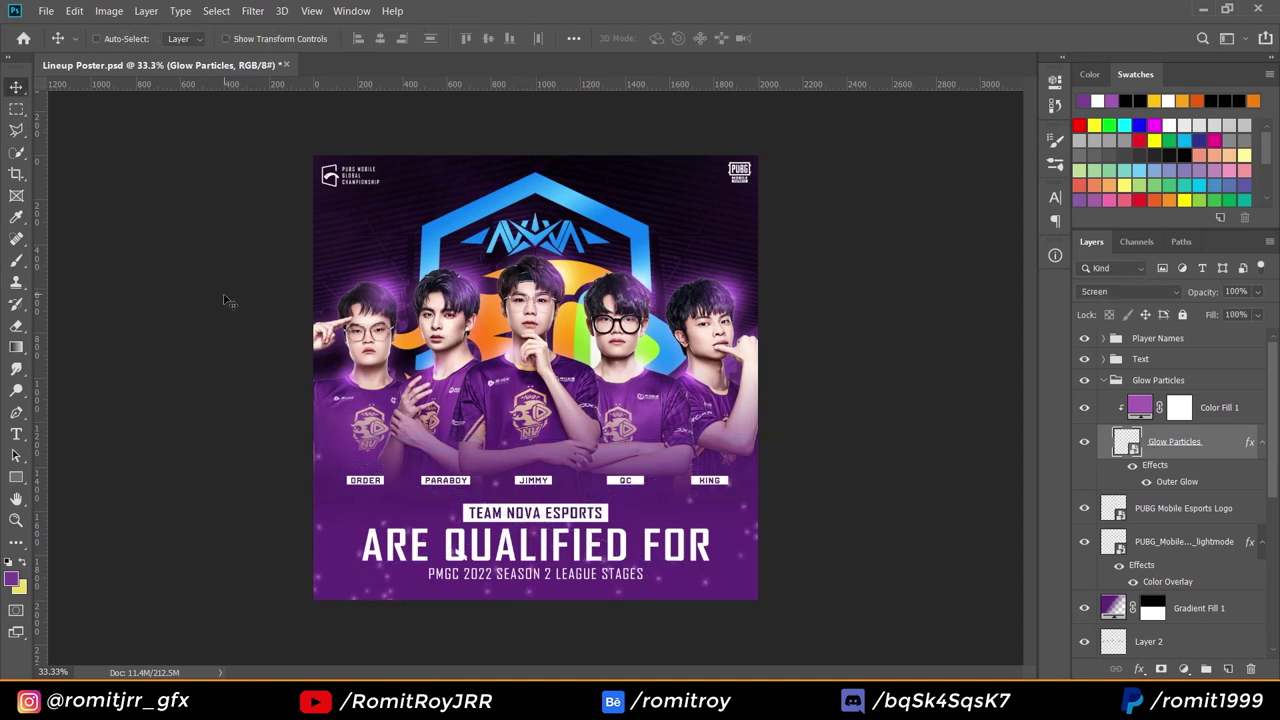
Group Layer 3, Gradient Map 1 and the Background image layer, naming the group Background.
scroll(1166, 529, down, 5)
click(1174, 606)
shift+click(1174, 543)
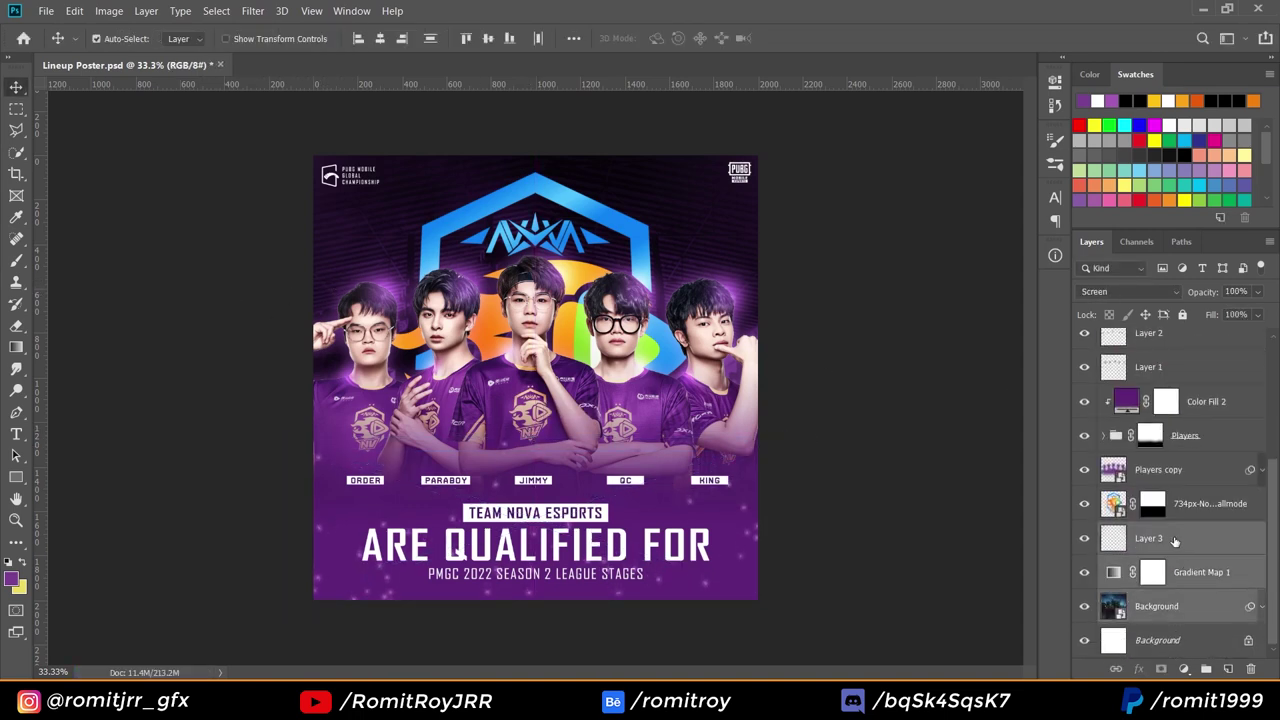
key(ctrl+g)
double_click(1146, 612)
Rename the masked 734px team logo layer as Logo.
click(1200, 586)
shift+click(1202, 488)
scroll(1200, 500, up, 1)
shift+click(1202, 491)
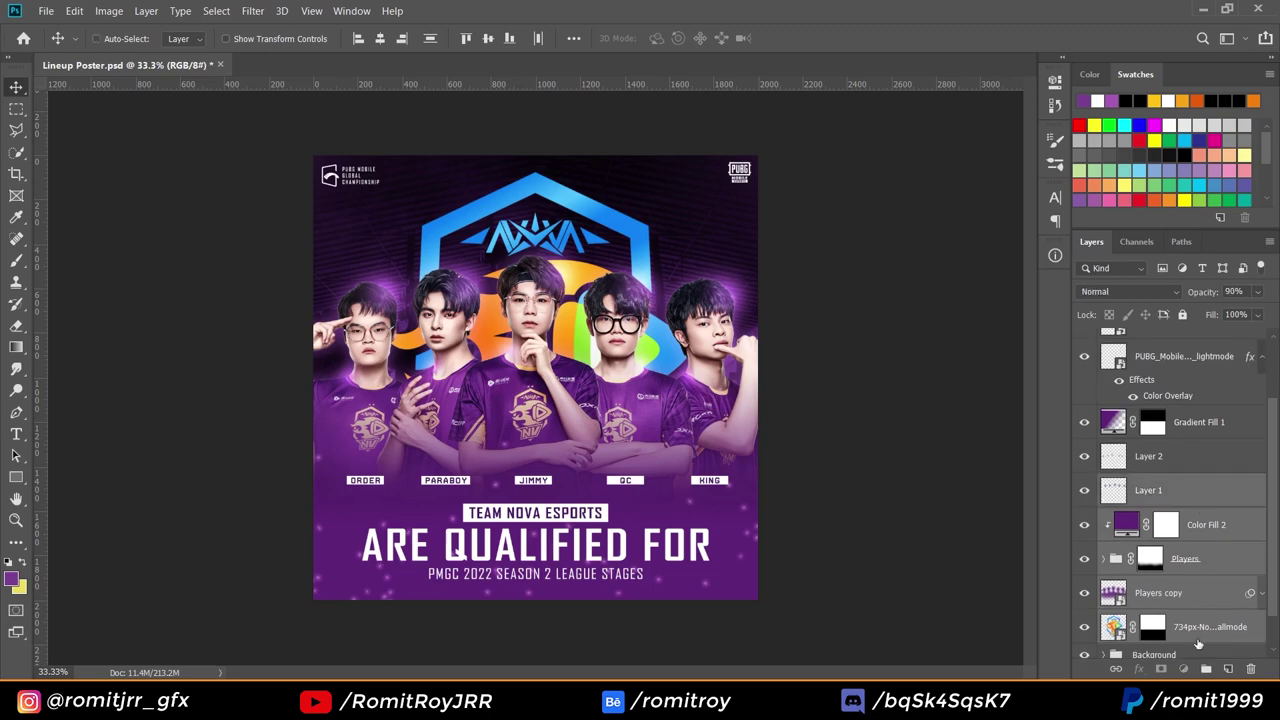
double_click(1204, 627)
text(Logo)
Group the layers from Players copy up to Gradient Fill 1, naming the group Players.
click(1200, 594)
scroll(1200, 563, up, 2)
key(ctrl+g)
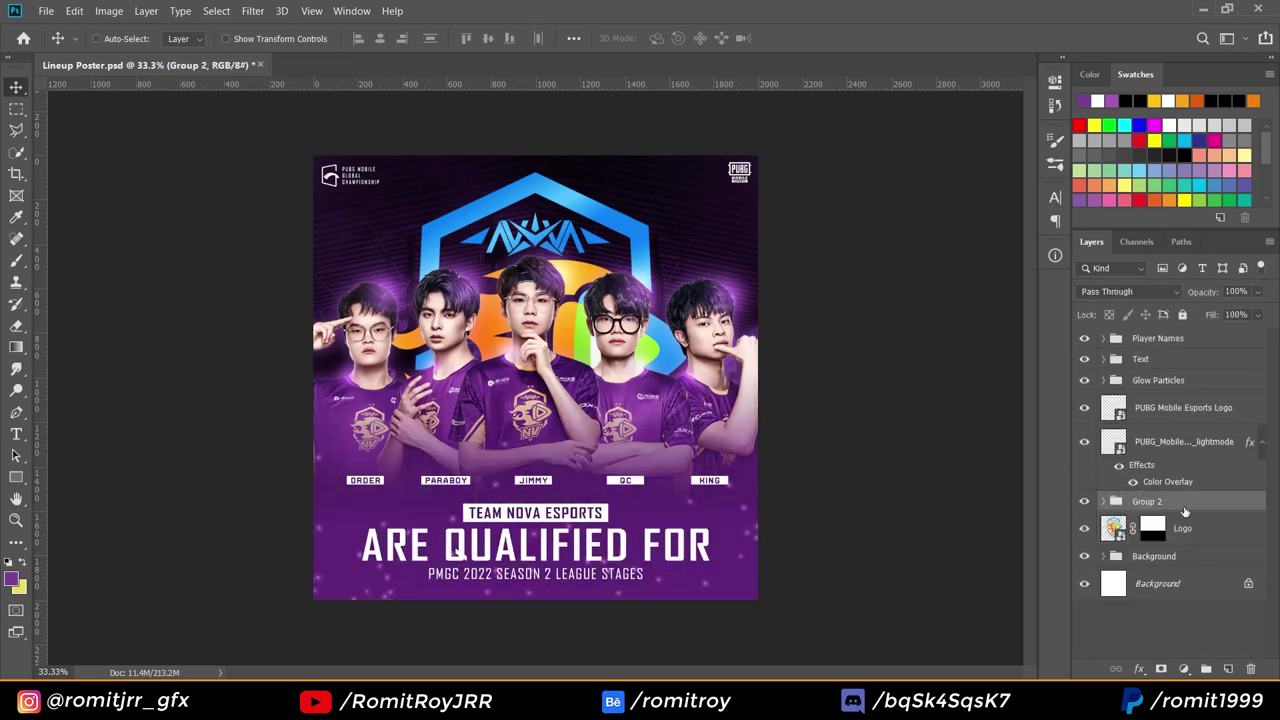
click(1145, 511)
text(Players)
key(Return)
Group the two PUBG Mobile logo layers, naming the group Logos.
click(1162, 441)
shift+click(1160, 414)
key(ctrl+g)
double_click(1146, 404)
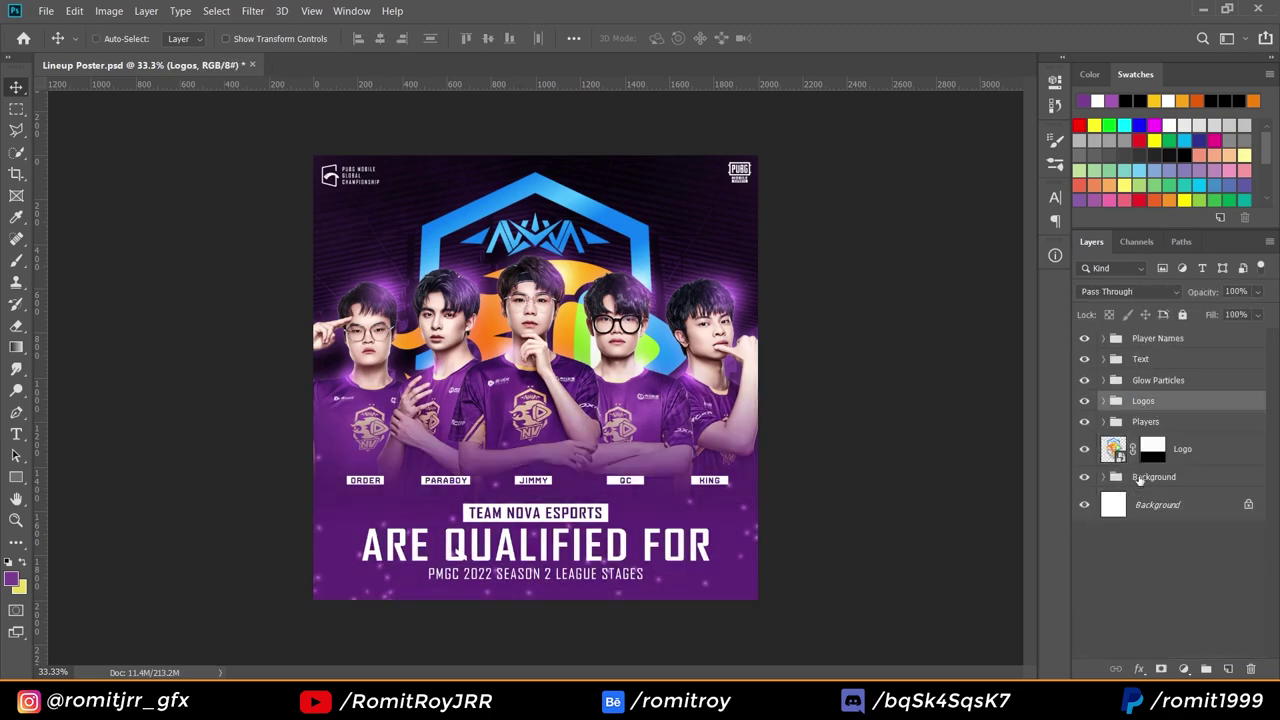
Colour-label the Background group red, the Logo layer orange, the Players group yellow and the Logos group green.
right_click(1139, 480)
click(1030, 587)
right_click(1225, 451)
click(1060, 558)
right_click(1172, 422)
click(1032, 615)
right_click(1167, 401)
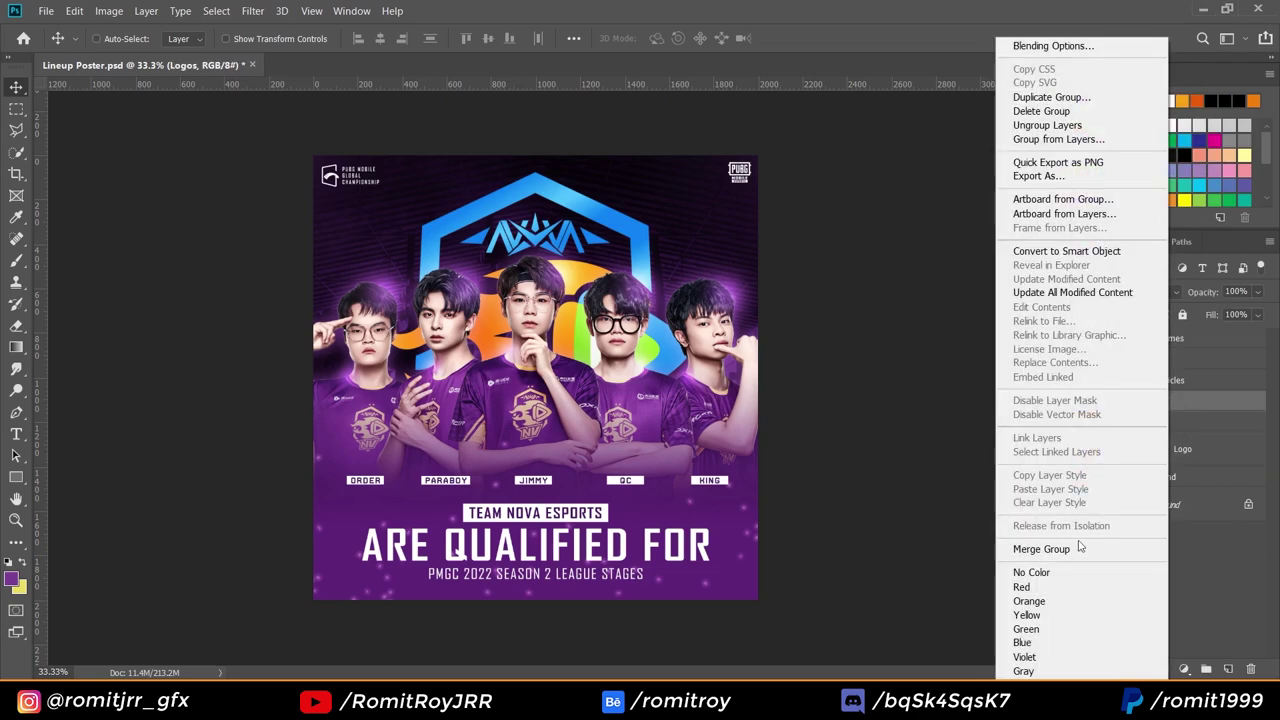
click(1026, 629)
Colour-label the Glow Particles group blue, Text violet and Player Names gray, and save the poster document.
right_click(1160, 380)
click(1022, 642)
right_click(1160, 358)
click(1024, 657)
right_click(1160, 338)
click(1023, 671)
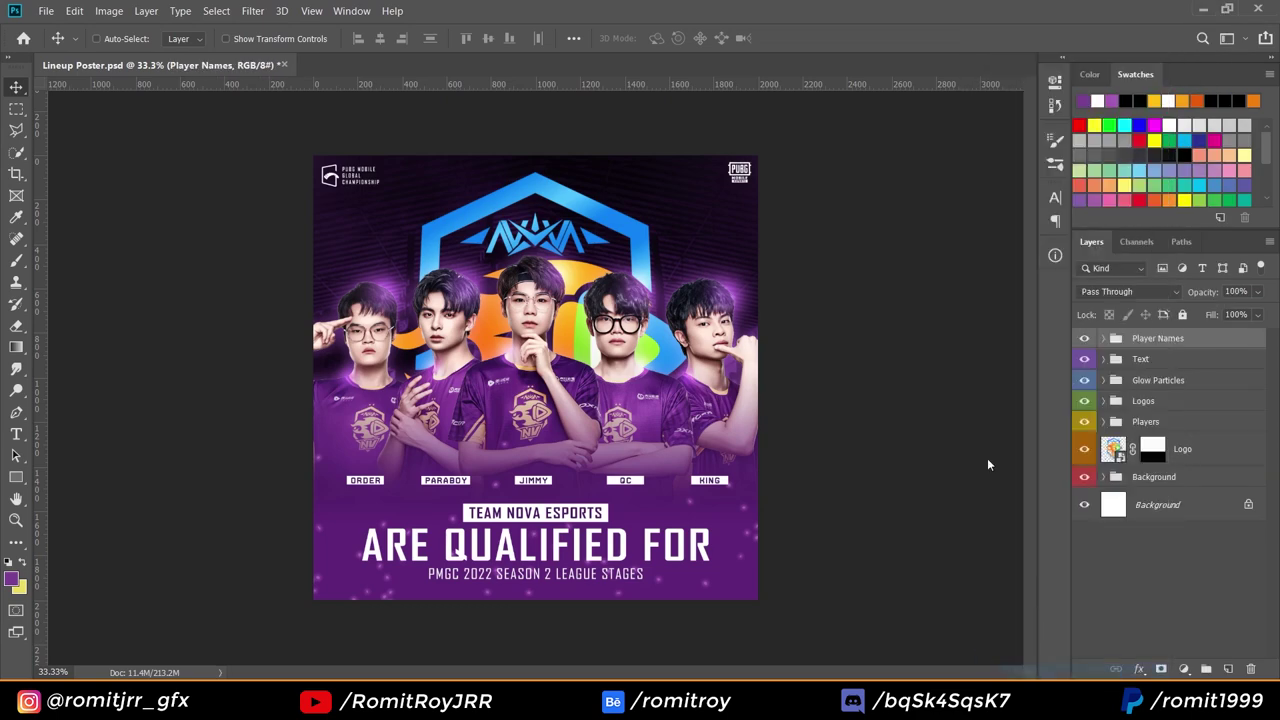
key(ctrl+s)
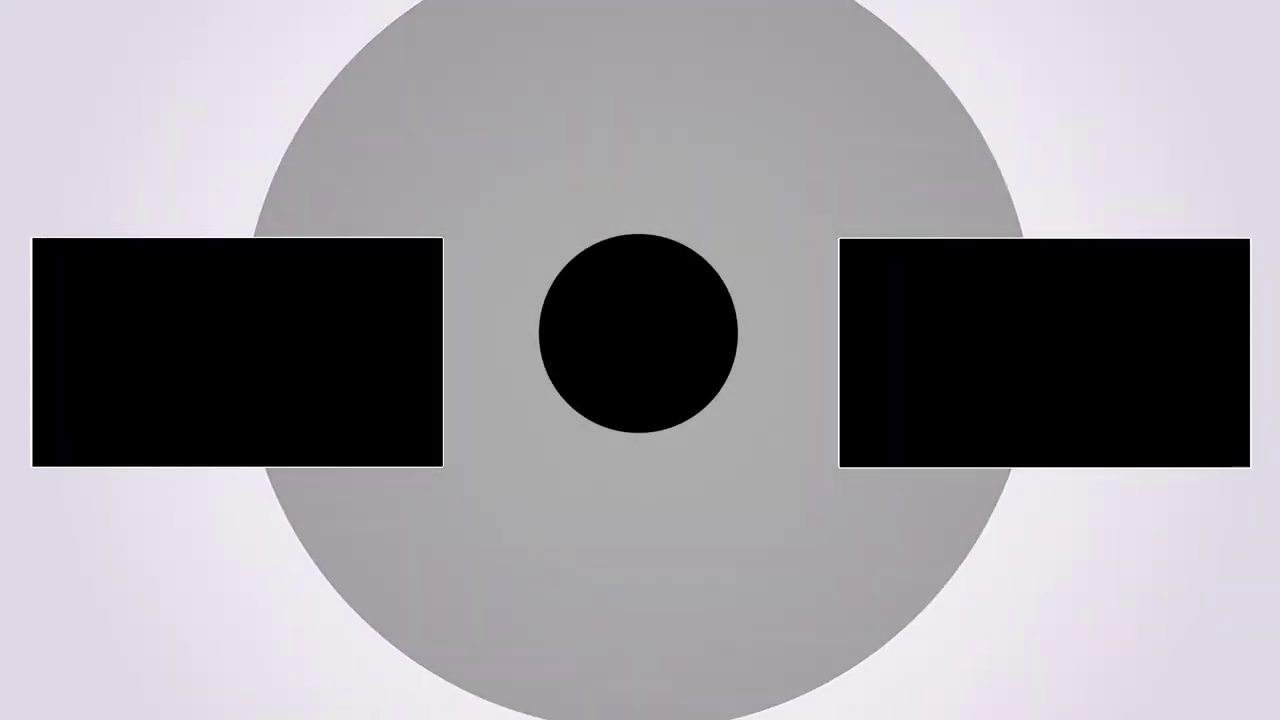